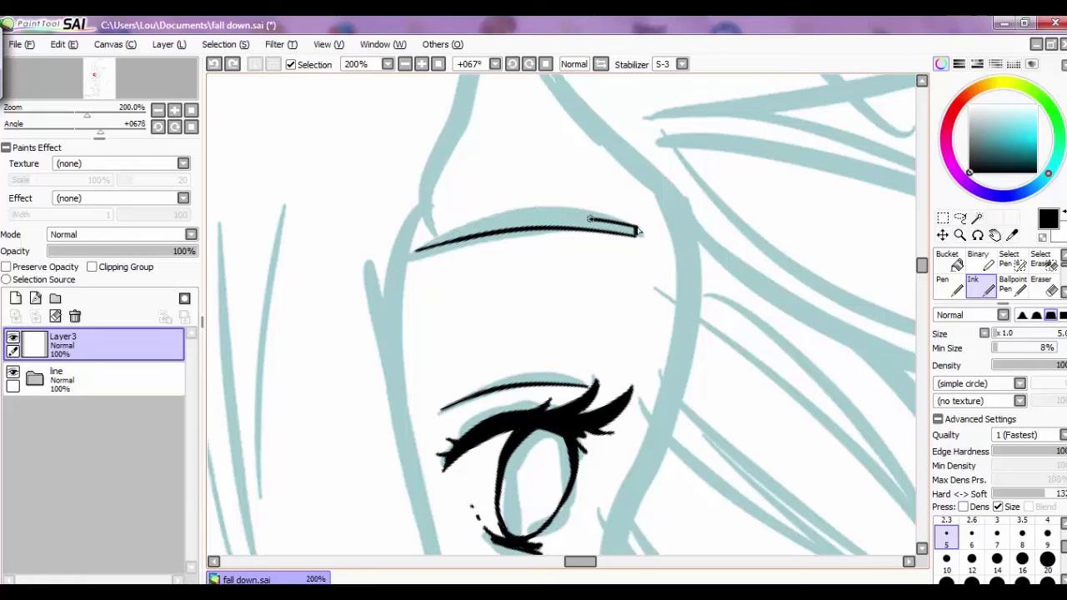
Ink the upper edge of the eyebrow, tapering it to meet the lower stroke at the inner end.
key("e")
key("n")
left_click(512, 65)
left_click_drag(490, 260, 450, 328)
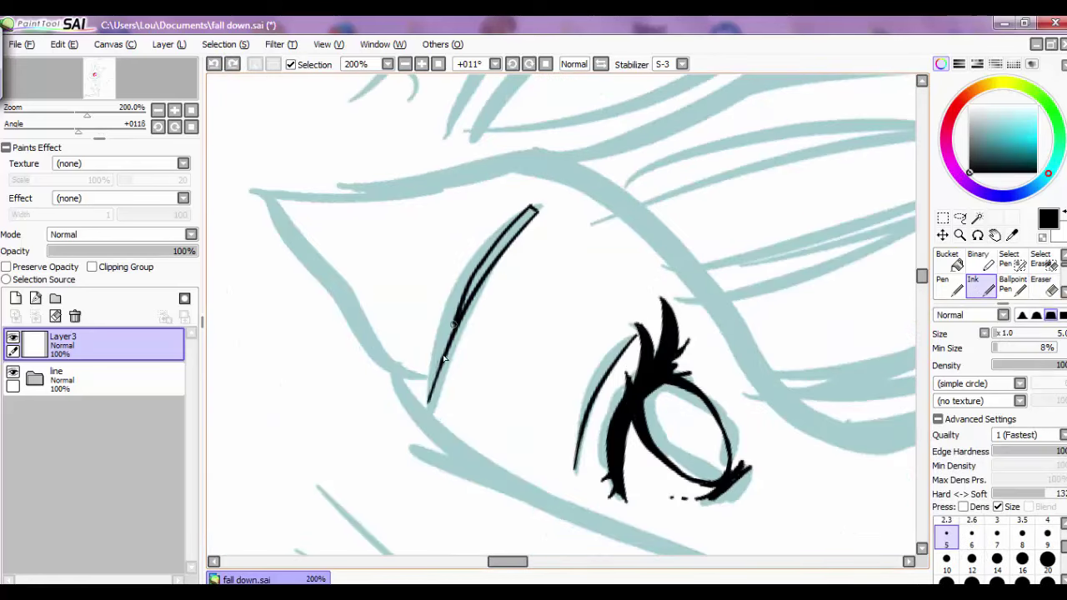
left_click(214, 64)
left_click(512, 64)
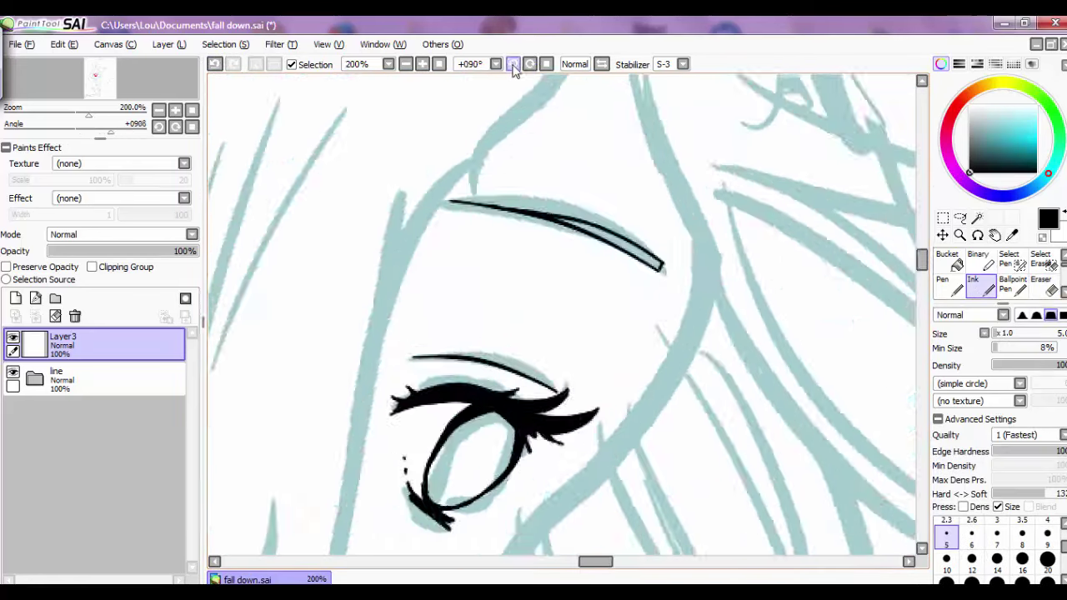
scroll(924, 296, "up", 3)
Add a new layer and ink the face profile from the forehead over the nose towards the chin.
left_click(15, 298)
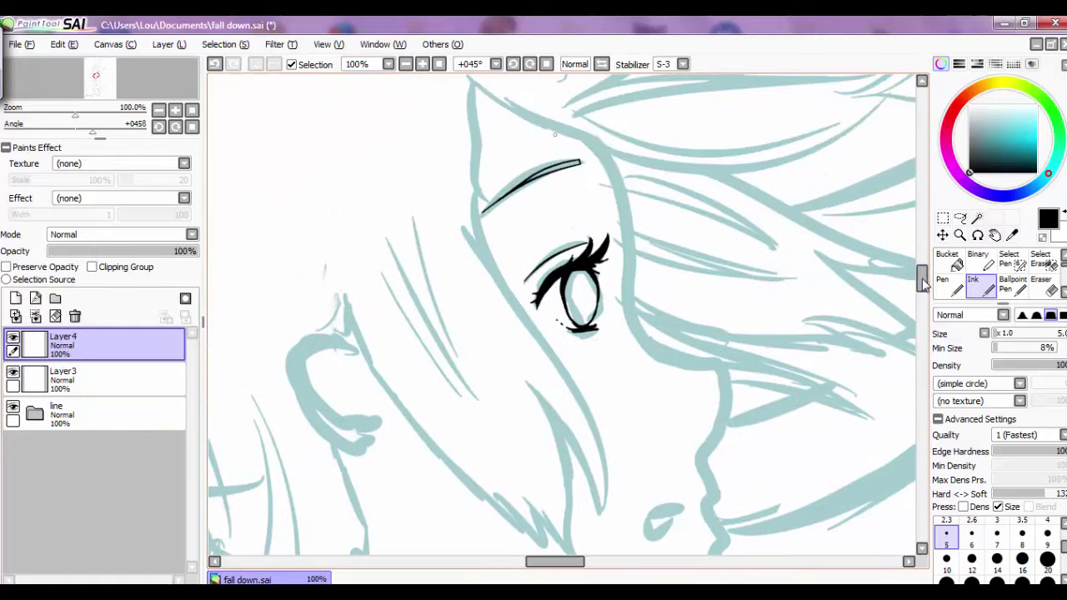
left_click_drag(627, 166, 713, 341)
scroll(924, 287, "down", 2)
key("ctrl+z")
key("ctrl+minus")
left_click_drag(522, 191, 574, 165)
left_click_drag(599, 227, 575, 160)
key("ctrl+plus")
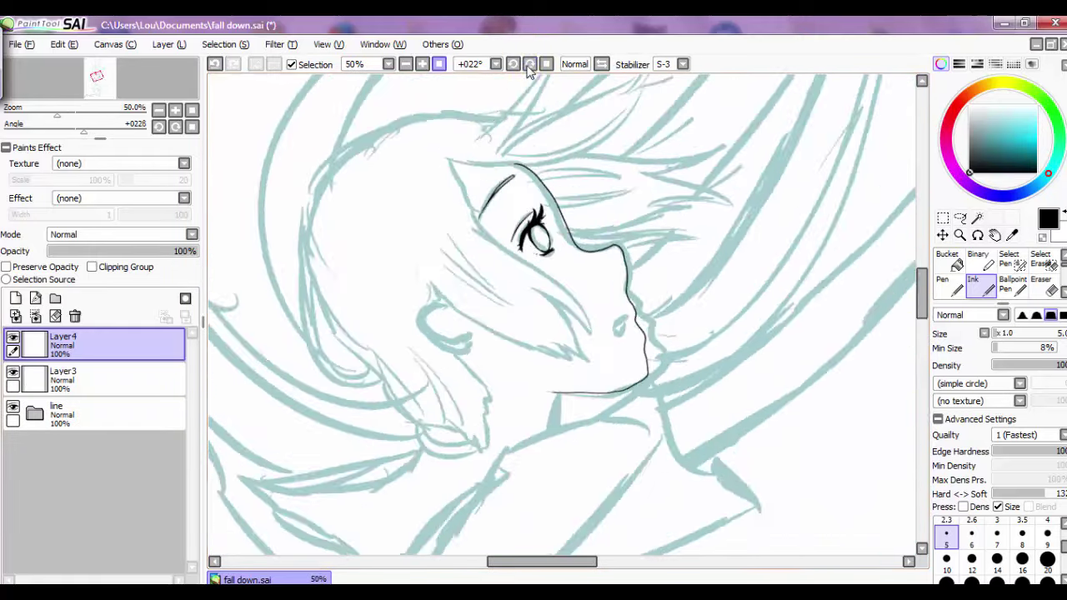
Clean up the lip and chin contour with the Eraser and re-ink the chin and jawline.
key("e")
mouse_move(717, 333)
left_mouse_down()
mouse_move(708, 379)
mouse_move(728, 392)
left_mouse_up()
left_click(976, 287)
left_click_drag(731, 437, 533, 472)
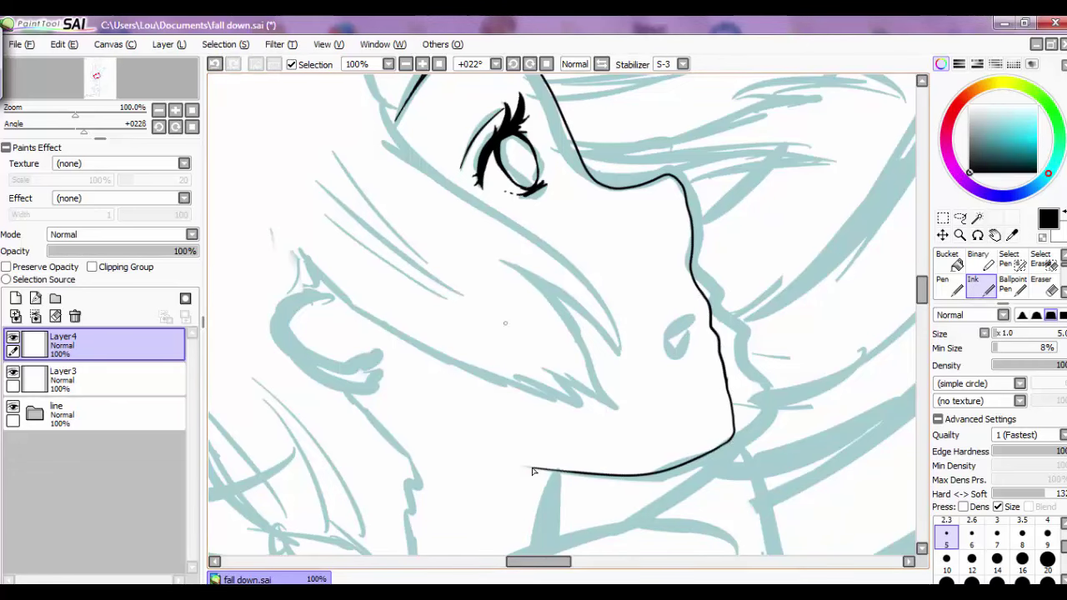
Ink the small teardrop-shaped mouth just inside the lips and refine its outline.
scroll(687, 330, "up", 2)
scroll(687, 329, "down", 4)
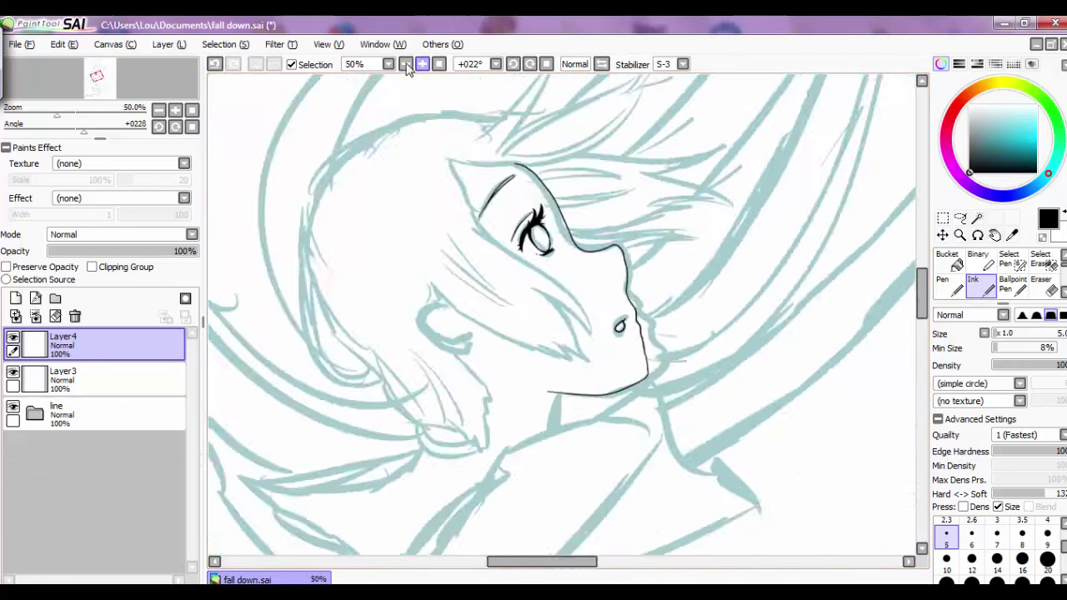
scroll(687, 329, "up", 5)
left_click_drag(776, 374, 824, 334)
scroll(654, 327, "down", 4)
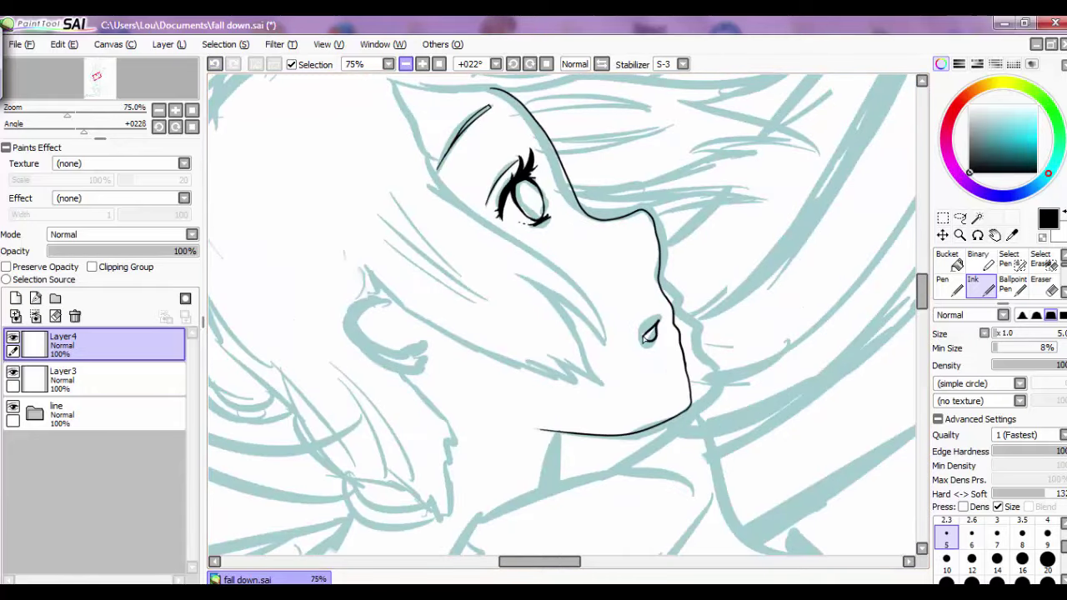
key("End")
key("End")
key("ctrl+plus")
left_click(233, 64)
key("Delete")
key("Delete")
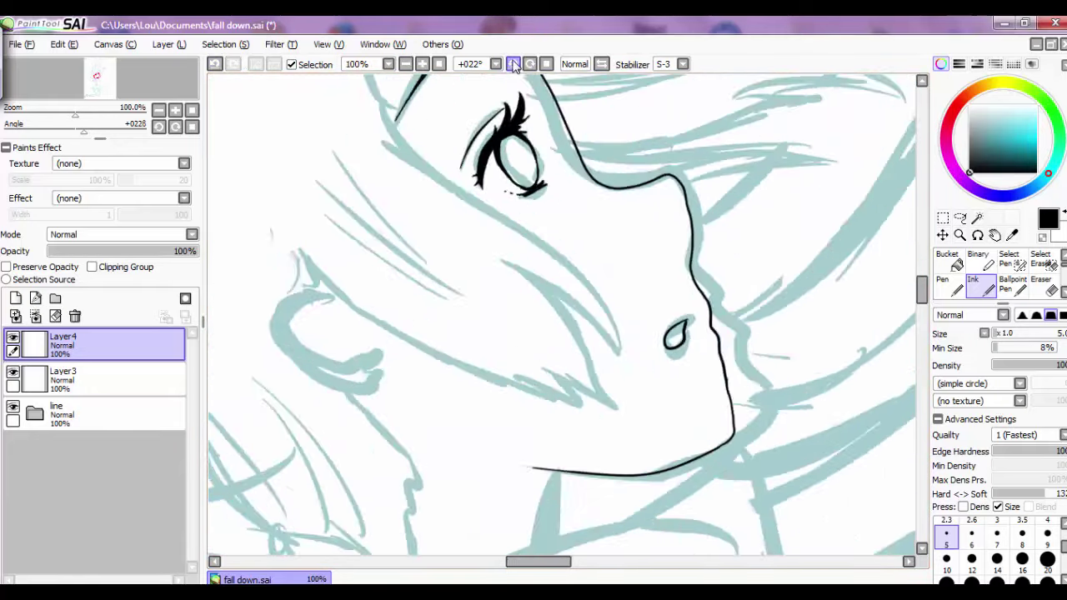
scroll(391, 254, "down", 3)
scroll(391, 254, "up", 2)
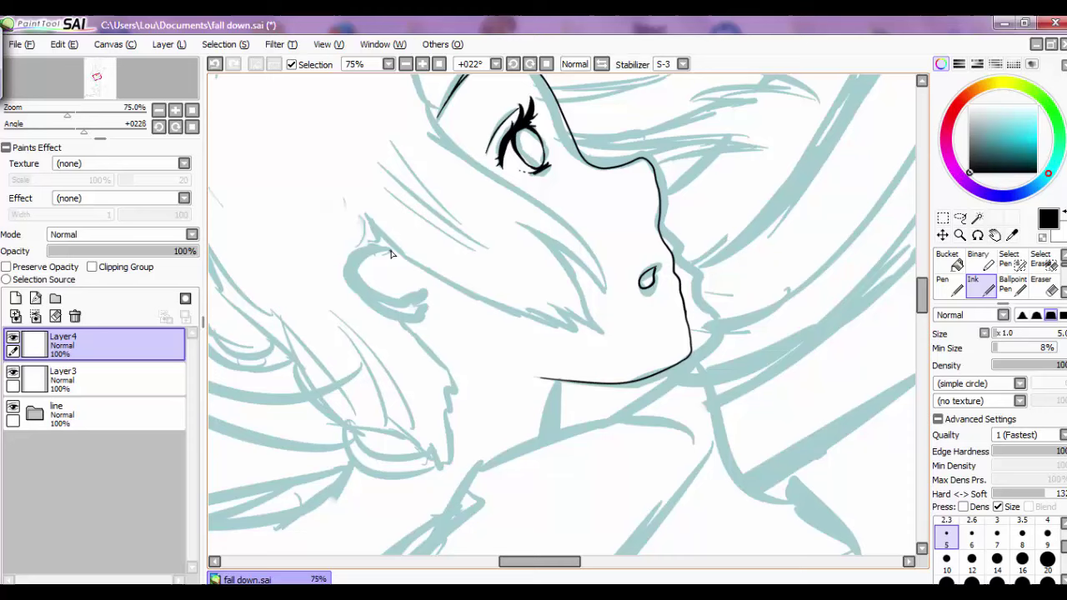
Add another new layer and ink the ear and the front line of the neck.
left_click(16, 302)
left_click_drag(921, 297, 923, 312)
left_click(405, 64)
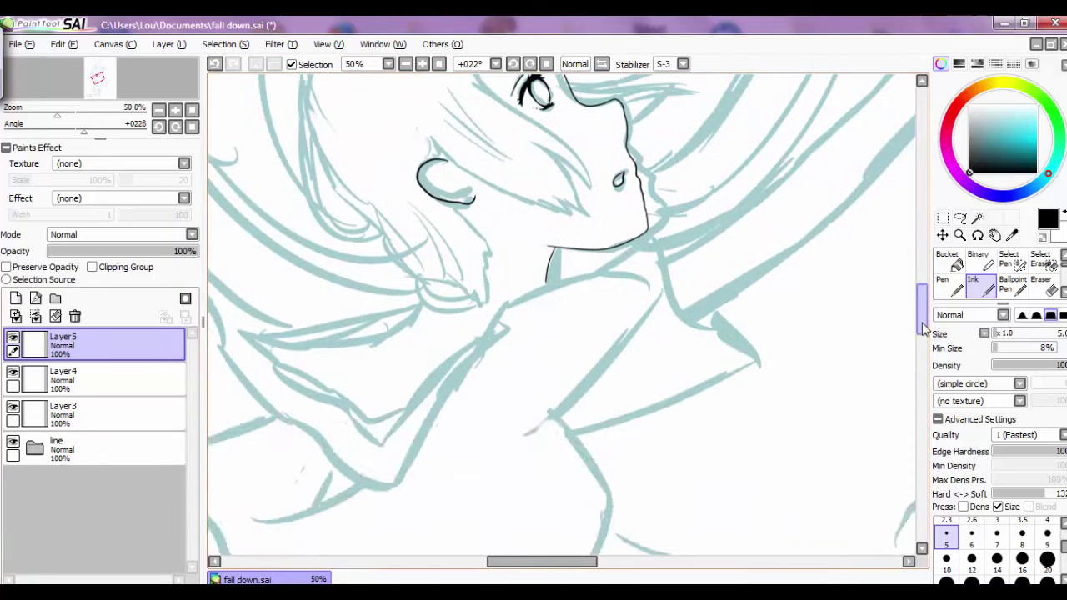
Expand the line folder and ink the back contour from below the hair down to the waist.
left_click(34, 448)
key("Delete")
key("Delete")
key("ctrl+minus")
key("ctrl+minus")
key("ctrl+plus")
left_click_drag(487, 304, 441, 172)
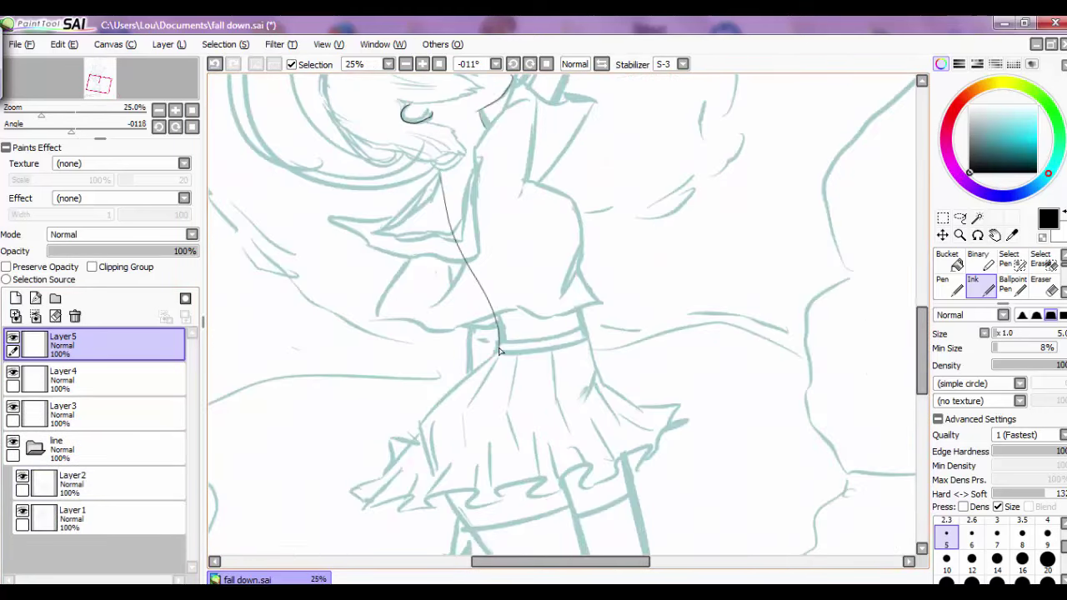
Ink the chest, waist and hip contours and continue the thigh lines down to the knees.
left_click_drag(500, 350, 499, 159)
left_click_drag(583, 125, 584, 458)
left_click_drag(577, 466, 572, 88)
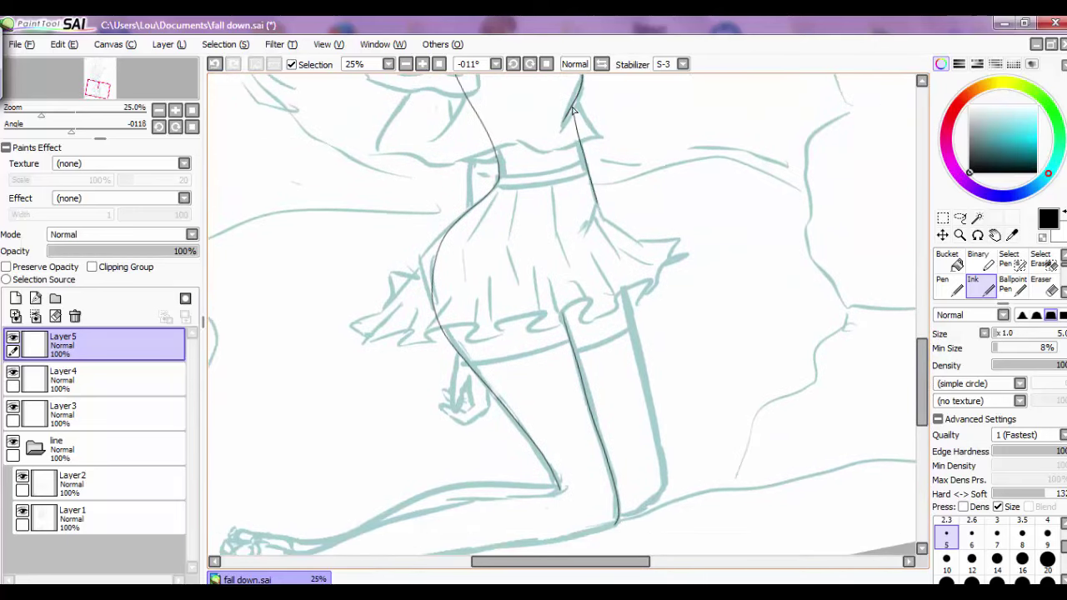
mouse_move(923, 379)
left_mouse_down()
mouse_move(750, 275)
mouse_move(707, 111)
left_mouse_up()
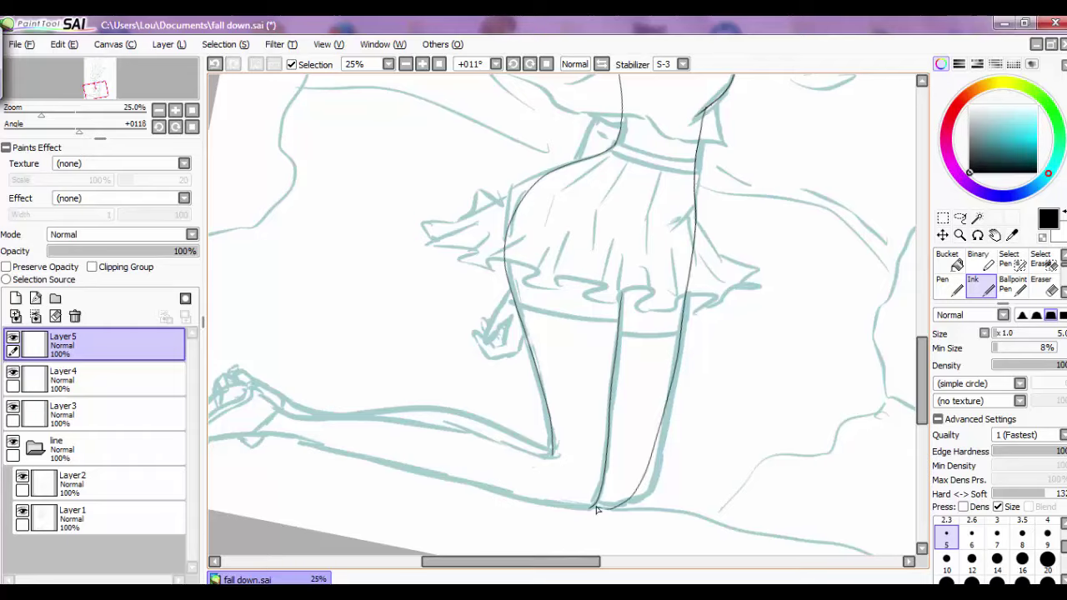
Ink the kneeling lower legs from the knees to the ankles and outline the foot.
left_click_drag(596, 509, 700, 426)
left_click_drag(609, 363, 661, 373)
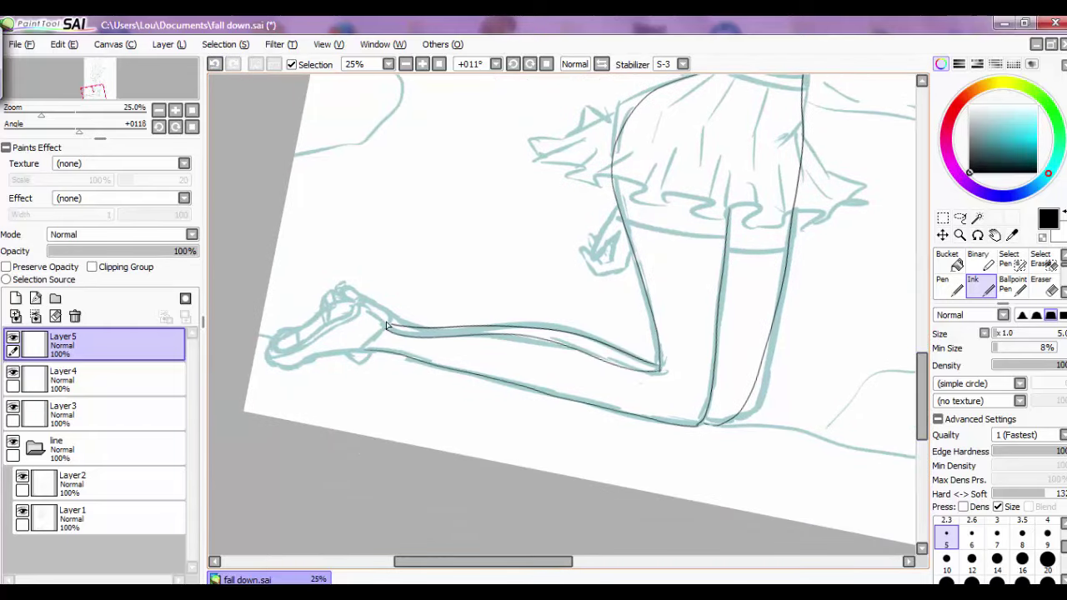
left_click_drag(387, 325, 433, 550)
Ink the lowered arm behind the torso, from the shoulder down towards the skirt.
left_click_drag(584, 125, 583, 416)
left_click_drag(621, 167, 587, 321)
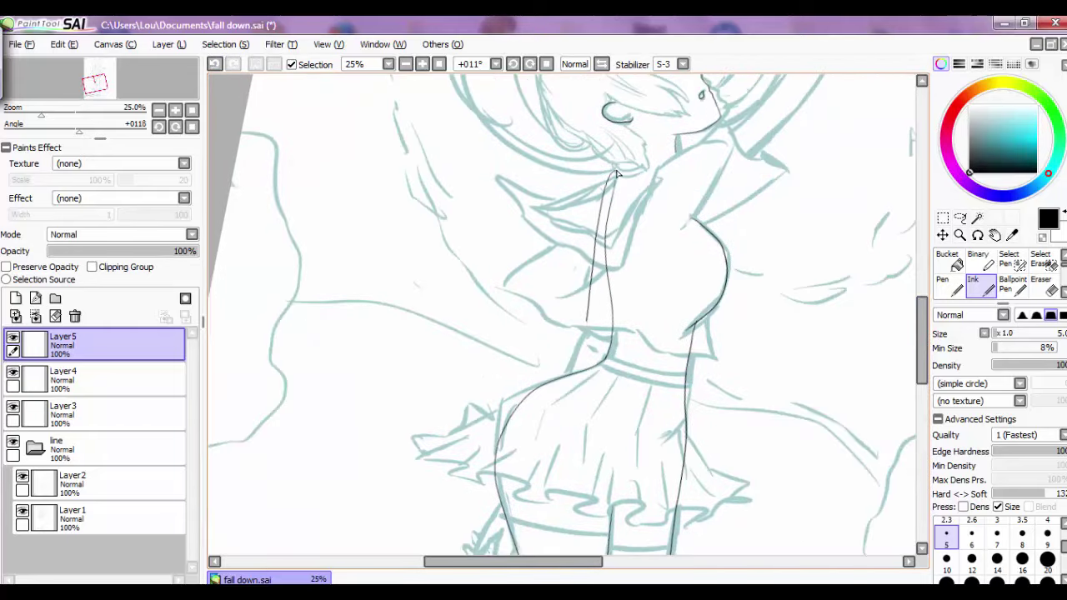
mouse_move(600, 450)
left_mouse_down()
mouse_move(501, 345)
mouse_move(517, 469)
mouse_move(584, 334)
mouse_move(542, 317)
left_mouse_up()
Ink the raised hand's outline and the outer edge of the raised arm.
left_click_drag(530, 176, 565, 185)
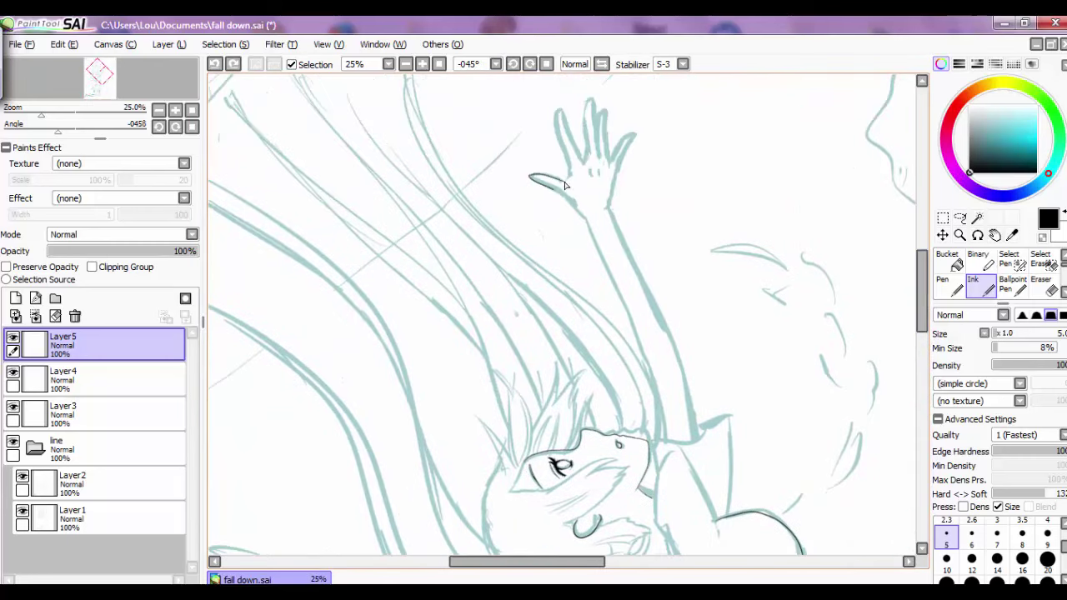
left_click_drag(692, 437, 692, 337)
left_click_drag(693, 337, 610, 111)
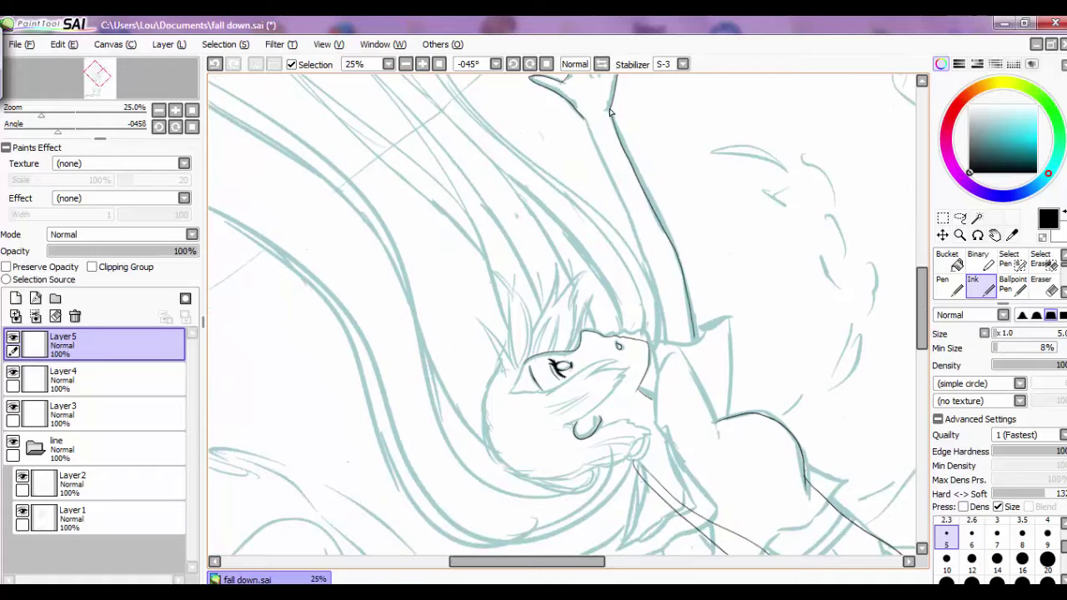
Undo the raised arm's line and try redrawing the arm outline between the wrist and shoulder.
left_click(215, 65)
left_click_drag(643, 267, 550, 490)
left_click(215, 65)
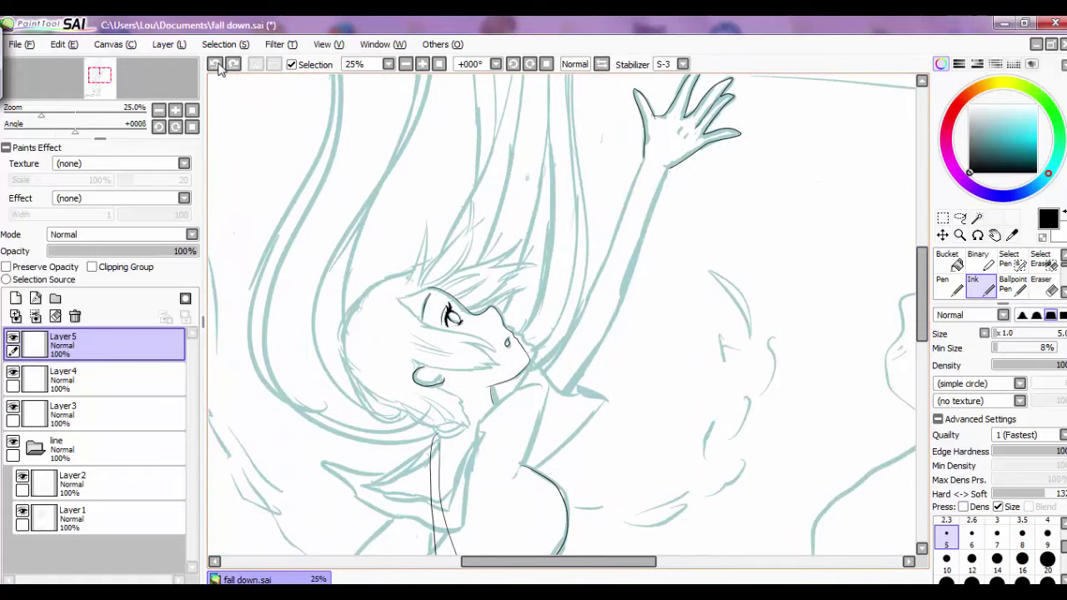
left_click_drag(922, 277, 923, 311)
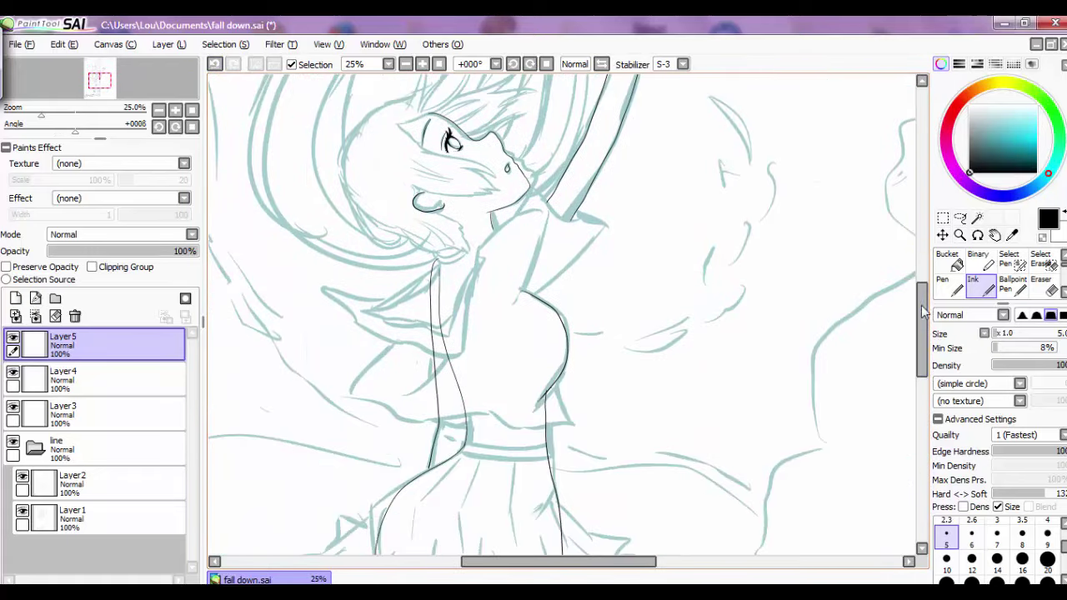
scroll(515, 288, "up", 3)
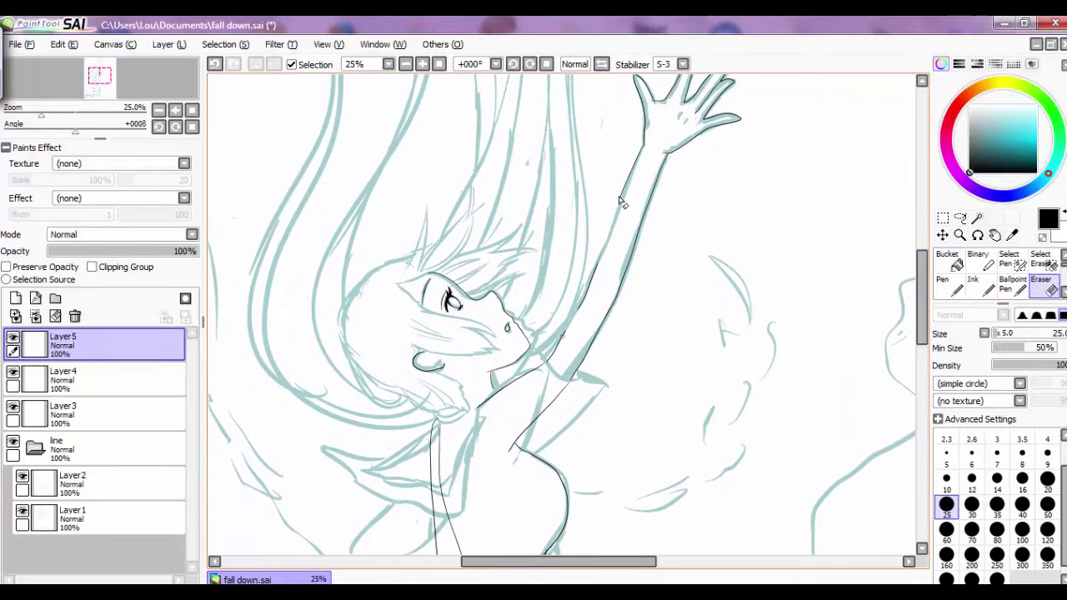
left_click(981, 286)
left_click(214, 67)
scroll(567, 316, "down", 4)
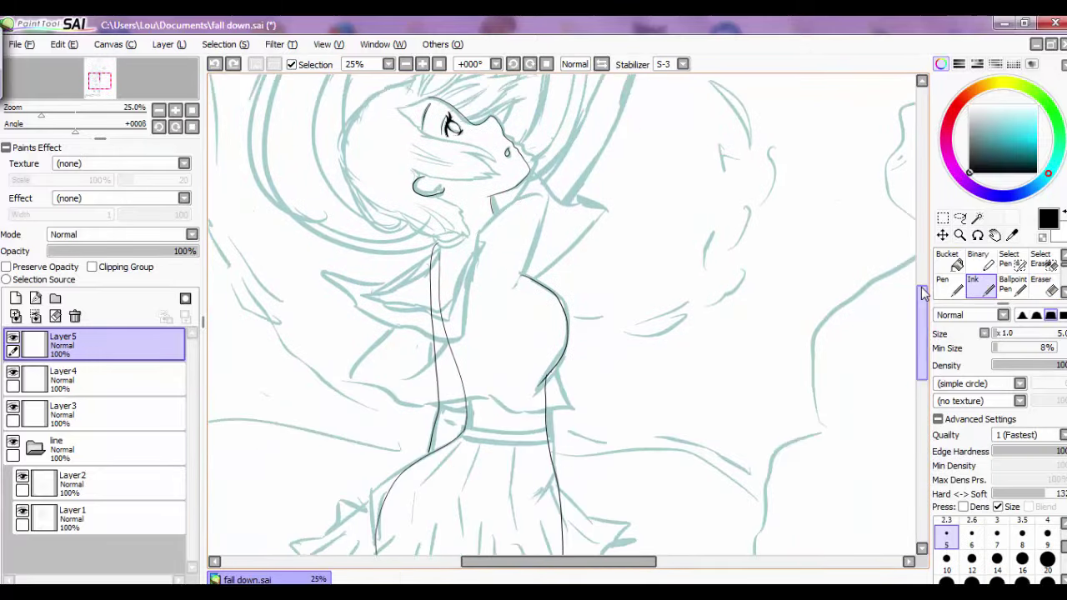
Re-ink the raised arm's outer edge in one continuous contour from the chest to the wrist.
scroll(567, 316, "up", 5)
left_click_drag(522, 503, 619, 346)
key("ctrl+plus")
mouse_move(667, 212)
left_mouse_down()
mouse_move(618, 350)
mouse_move(700, 143)
left_mouse_up()
scroll(528, 450, "down", 2)
key("ctrl+z")
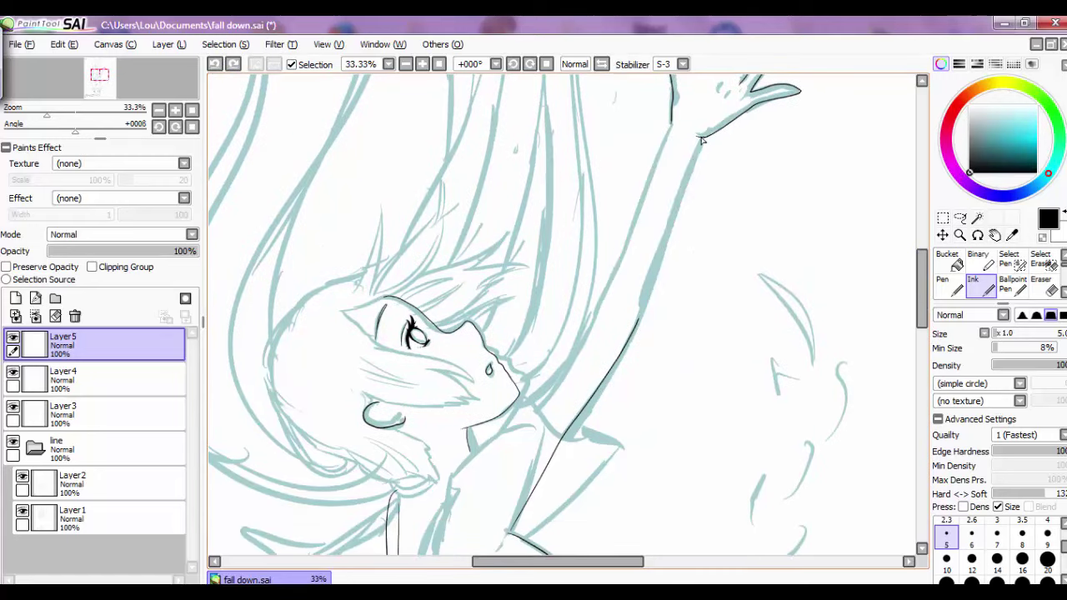
left_click(214, 64)
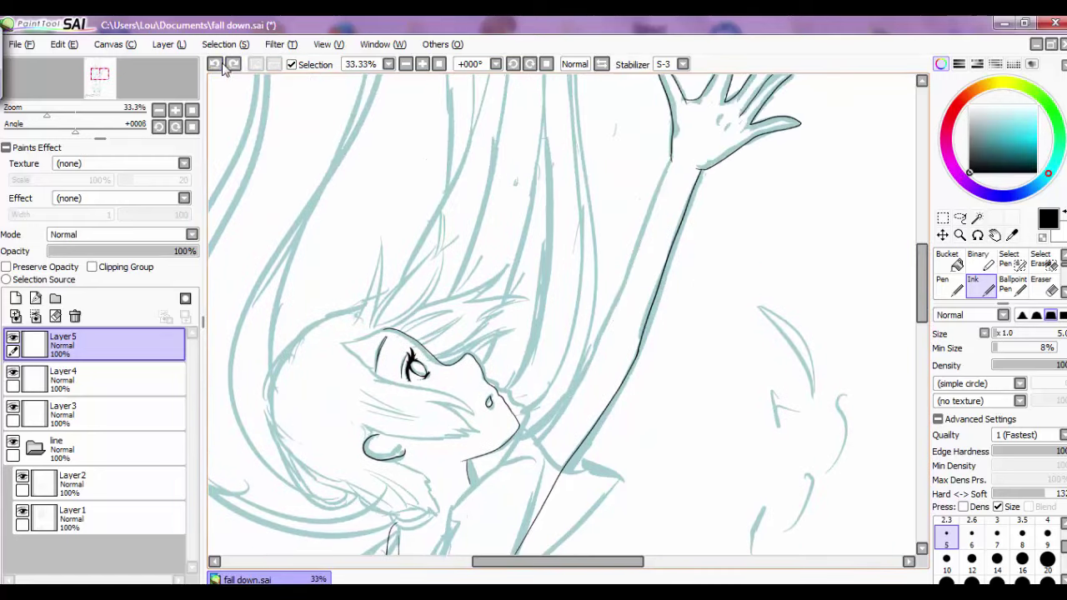
Lower the opacity of the sketch layers Layer2 and Layer1 to fade the guide lines.
scroll(592, 352, "down", 5)
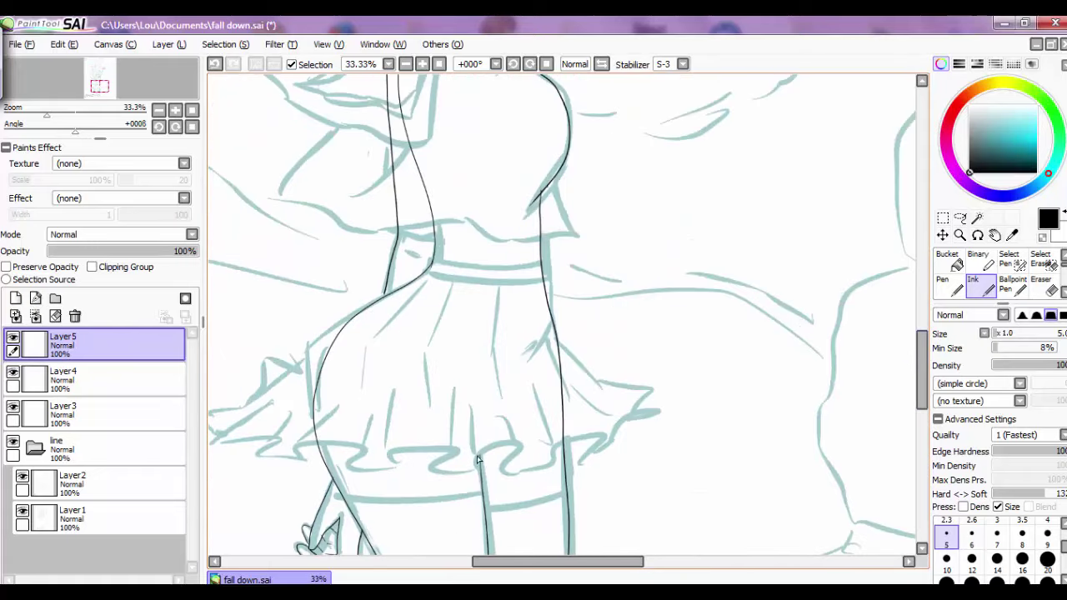
scroll(463, 399, "down", 2)
scroll(505, 341, "up", 2)
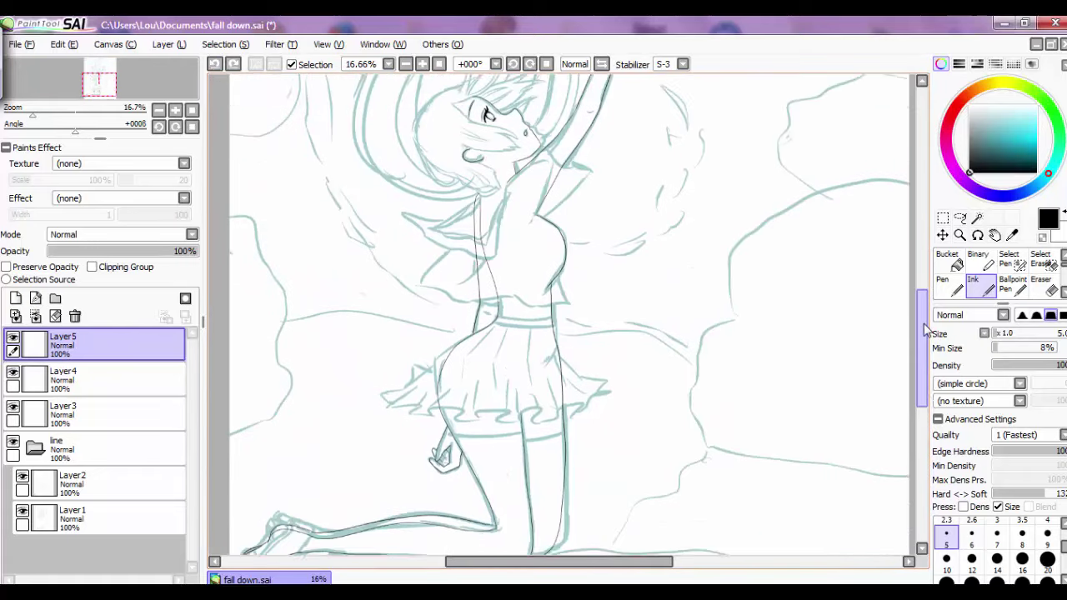
left_click(100, 483)
left_click_drag(195, 250, 127, 254)
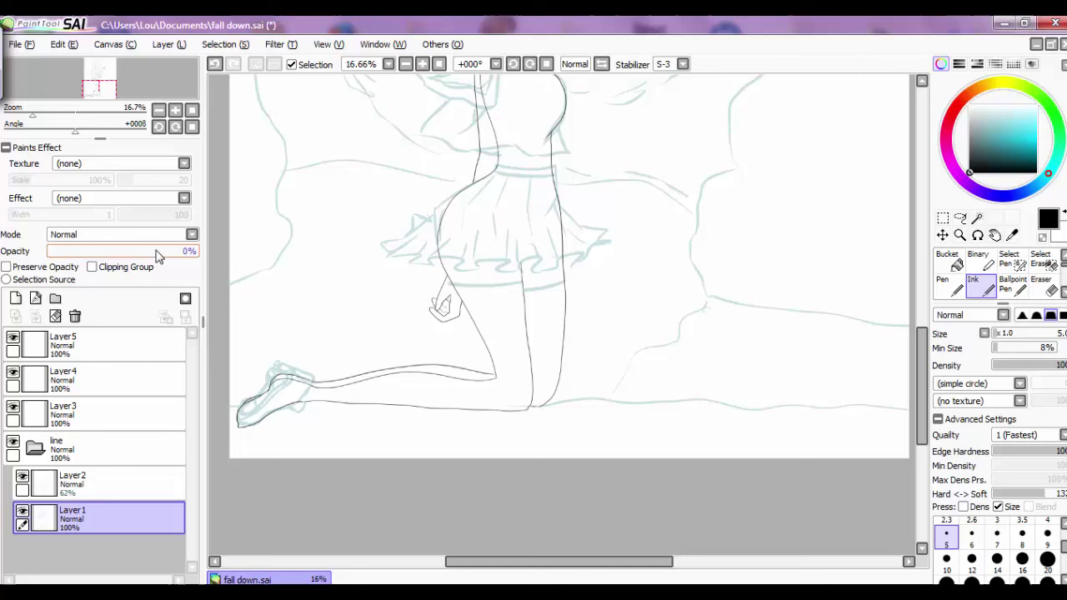
left_click_drag(157, 255, 143, 254)
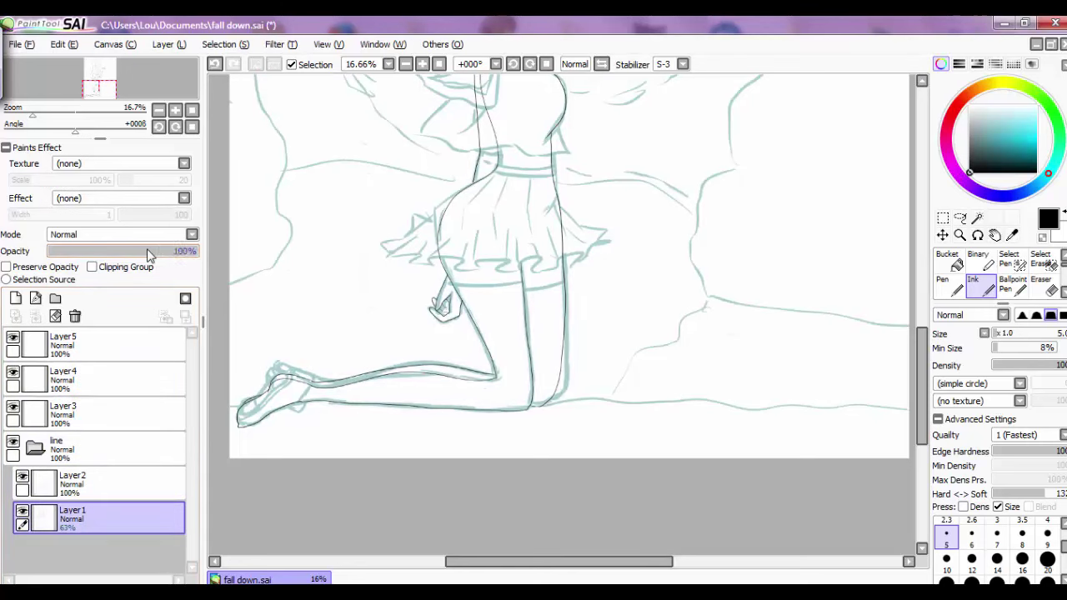
left_click_drag(148, 251, 45, 253)
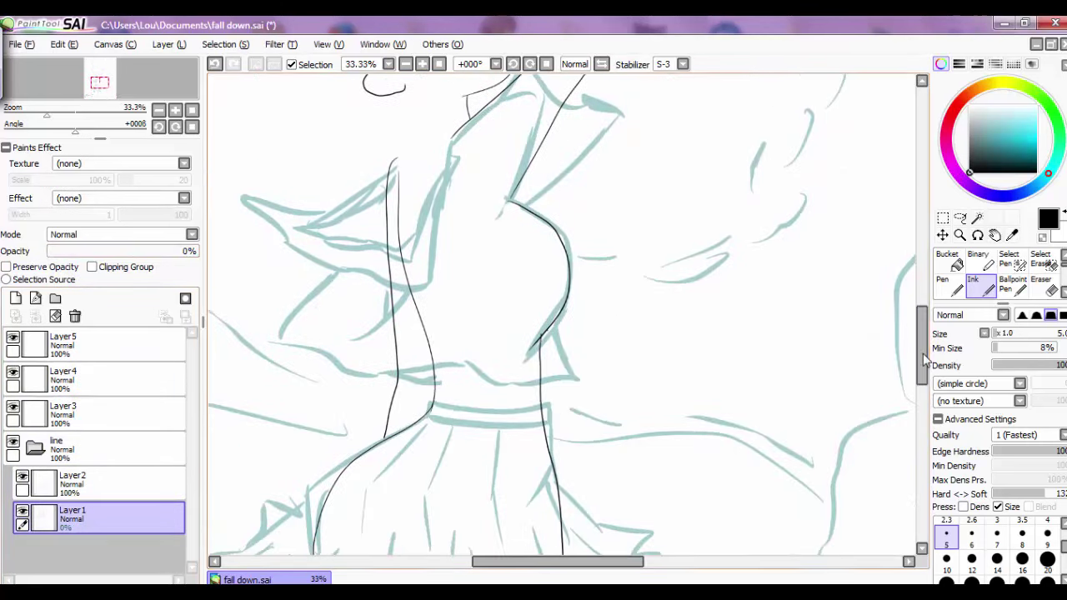
Add a new layer and ink the side hair, the hair edge below the ear and the looped lock behind the head.
left_click(23, 482)
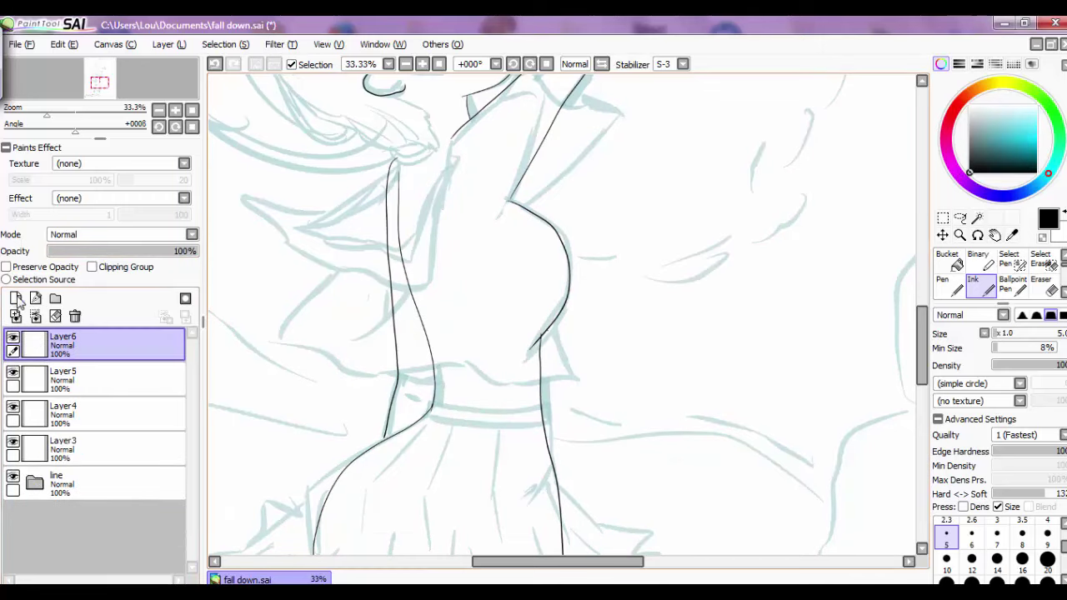
left_click_drag(923, 325, 929, 287)
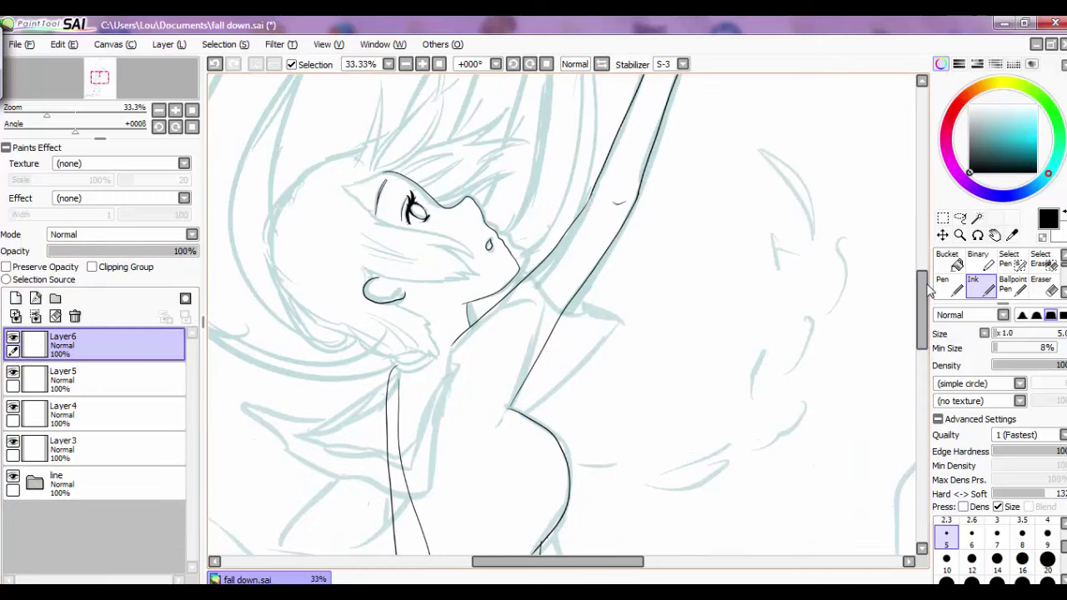
scroll(486, 564, "up", 1)
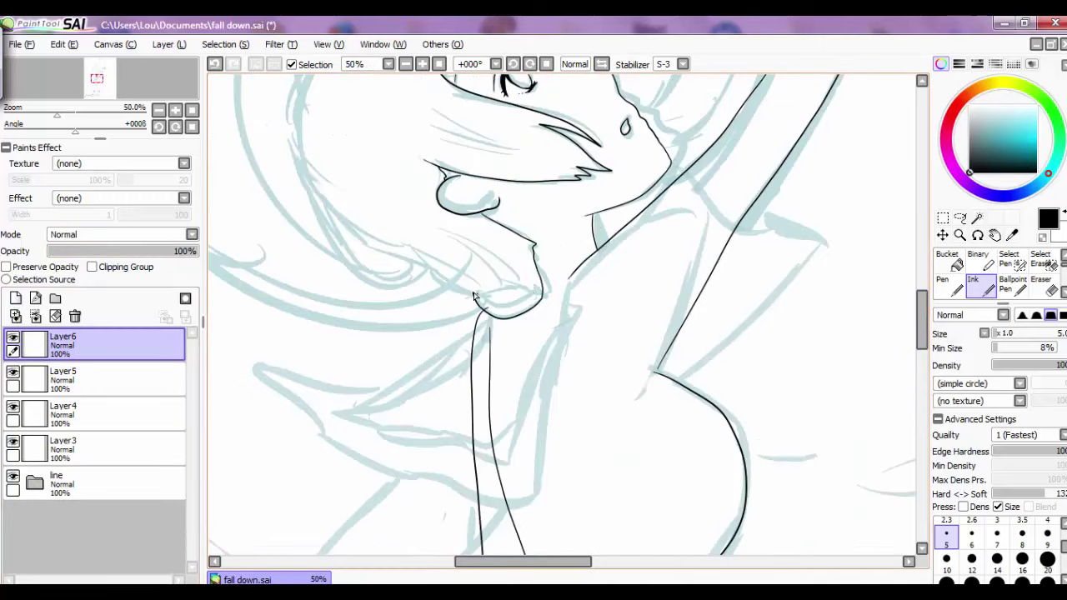
mouse_move(428, 273)
left_mouse_down()
mouse_move(313, 205)
mouse_move(320, 200)
left_mouse_up()
left_click_drag(363, 300, 533, 479)
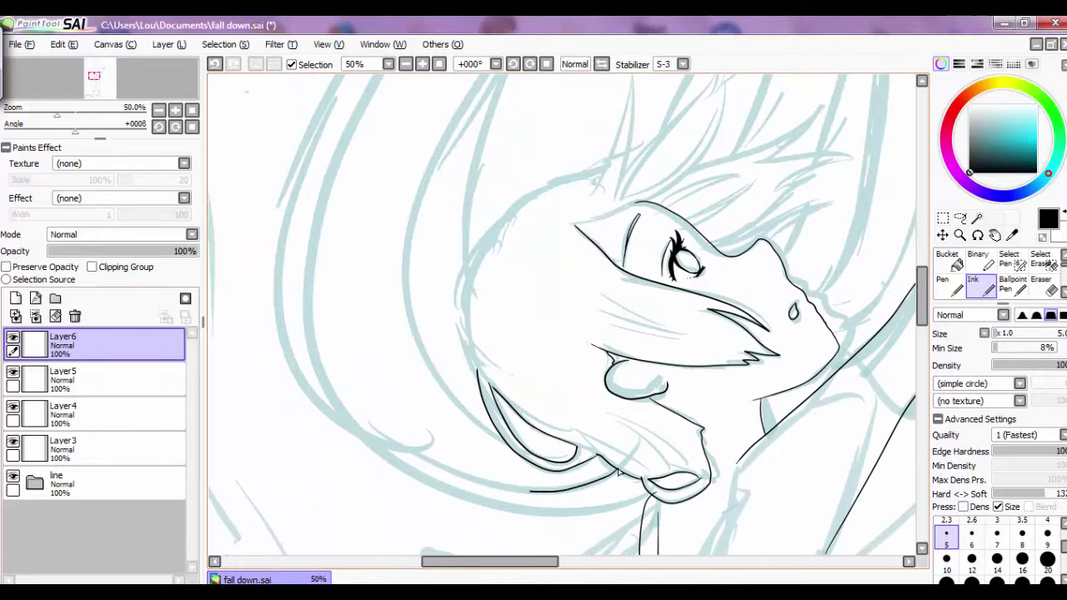
Erase the lowest hair stroke behind the neck and clean up the lines where hair and body meet.
key("e")
left_click(63, 379)
mouse_move(921, 296)
left_mouse_down()
mouse_move(921, 466)
mouse_move(923, 346)
left_mouse_up()
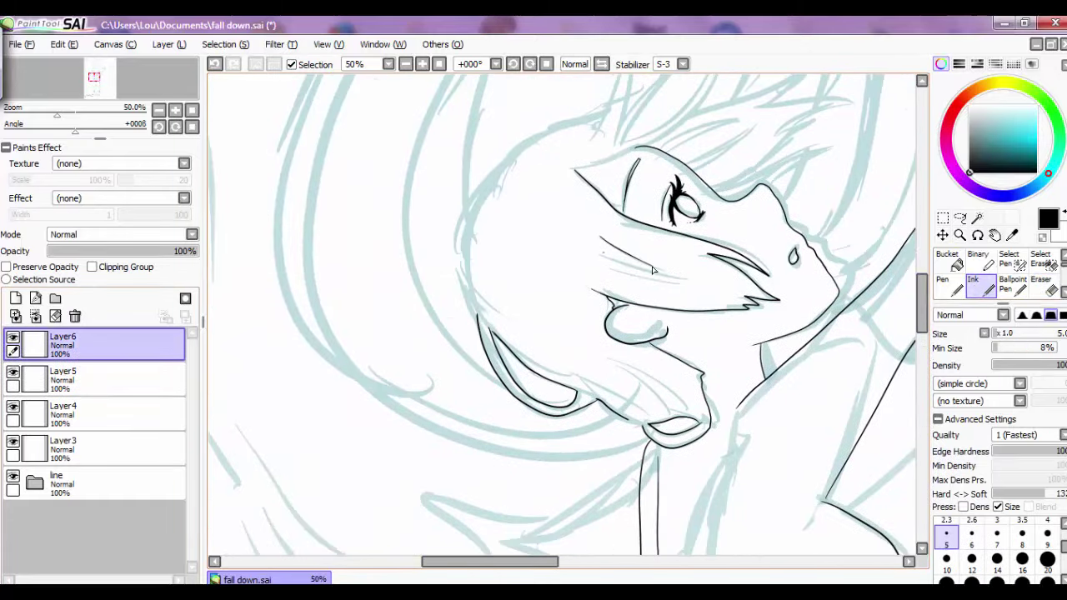
Ink the short strands beside the ear and the spiky bangs rising above the forehead, nose bridge and eye.
scroll(659, 280, "down", 2)
scroll(769, 319, "up", 4)
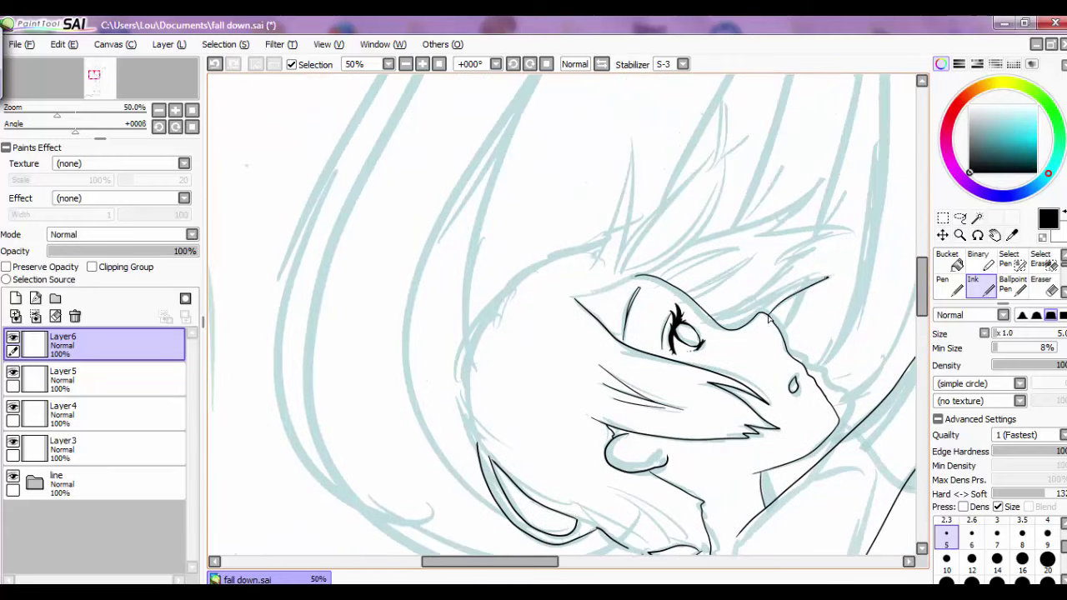
key("ctrl+z")
key("ctrl+plus")
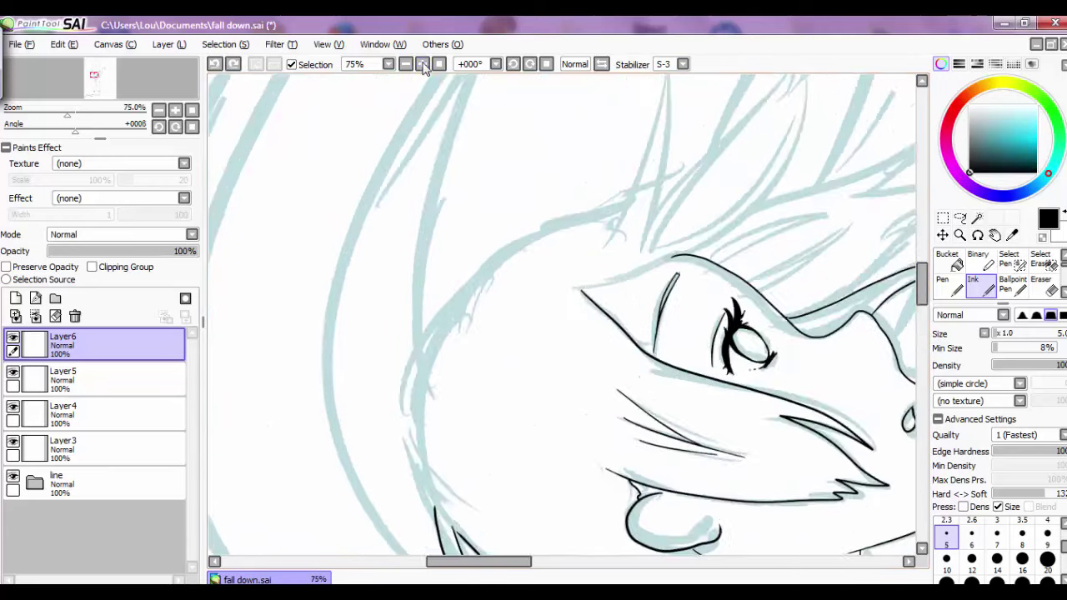
key("Delete")
key("Delete")
key("Delete")
left_click_drag(733, 375, 772, 148)
left_click_drag(692, 131, 609, 412)
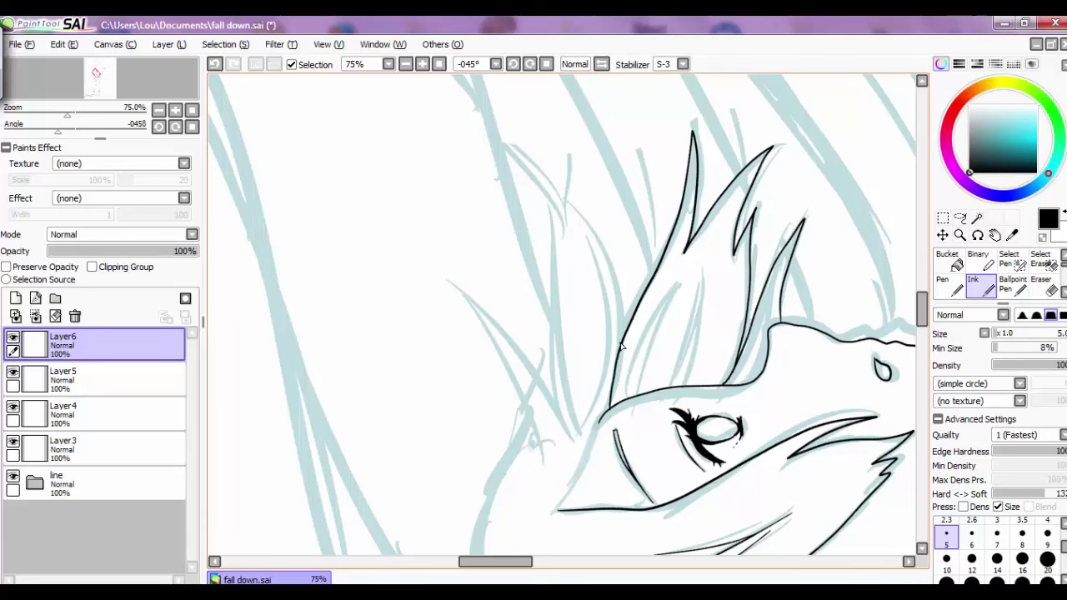
Ink the pointed hair tufts standing up behind the bangs, and start the thin inner strands within the bangs.
left_click_drag(518, 161, 584, 429)
left_click_drag(575, 208, 551, 425)
left_click(215, 67)
left_click_drag(557, 235, 587, 435)
left_click_drag(548, 203, 566, 445)
left_click_drag(456, 282, 543, 463)
left_click_drag(675, 282, 644, 365)
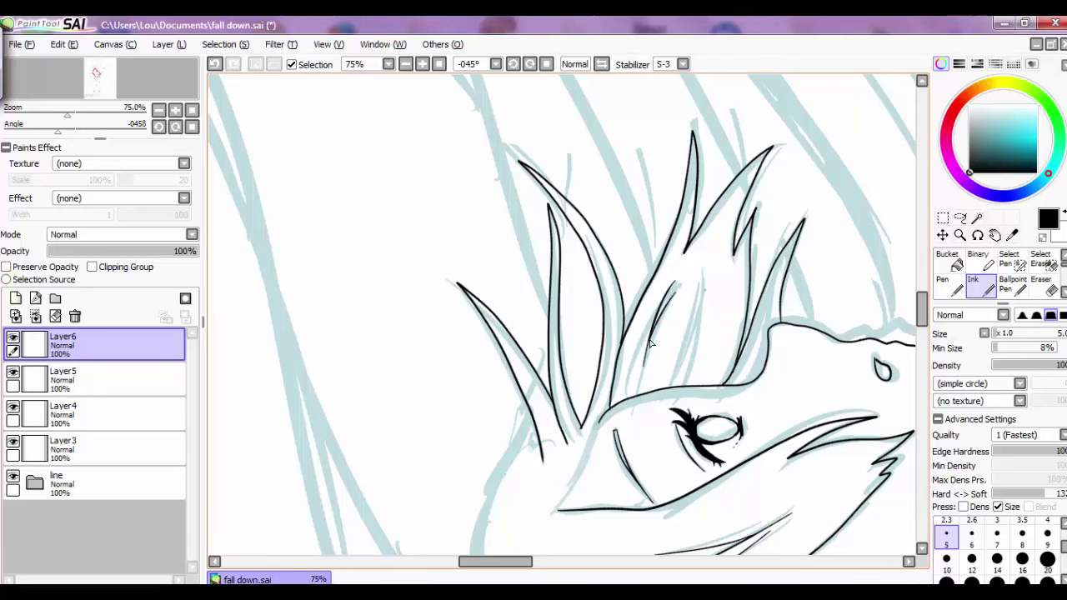
Ink the back of the head and the two long wavy locks rising behind it, cleaning up where their lines cross.
mouse_move(593, 239)
left_mouse_down()
mouse_move(327, 319)
mouse_move(563, 92)
mouse_move(581, 152)
mouse_move(521, 383)
left_mouse_up()
scroll(569, 75, "up", 3)
key("e")
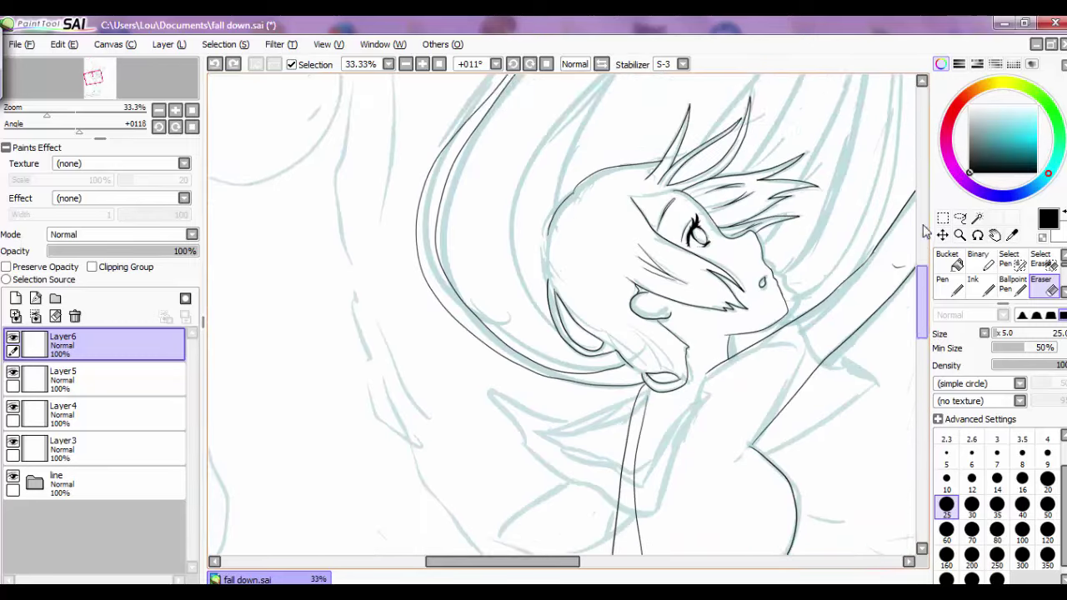
scroll(923, 247, "down", 1)
scroll(924, 247, "down", 1)
key("n")
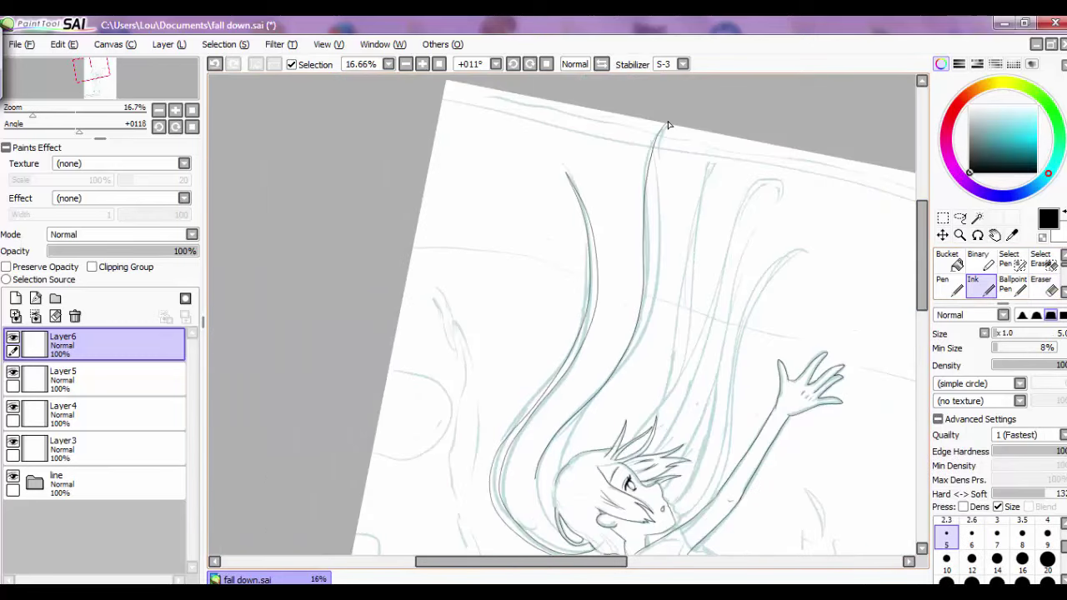
scroll(592, 401, "up", 2)
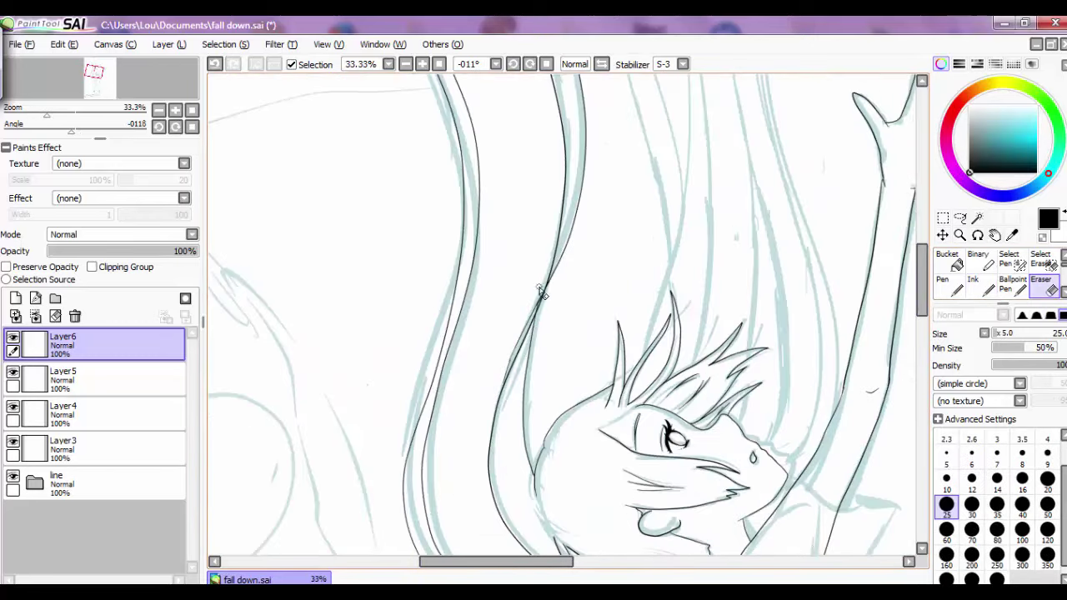
Ink the middle long strands rising above the bangs, erase their stray ends, and reset the canvas rotation.
scroll(539, 291, "down", 3)
scroll(593, 331, "up", 1)
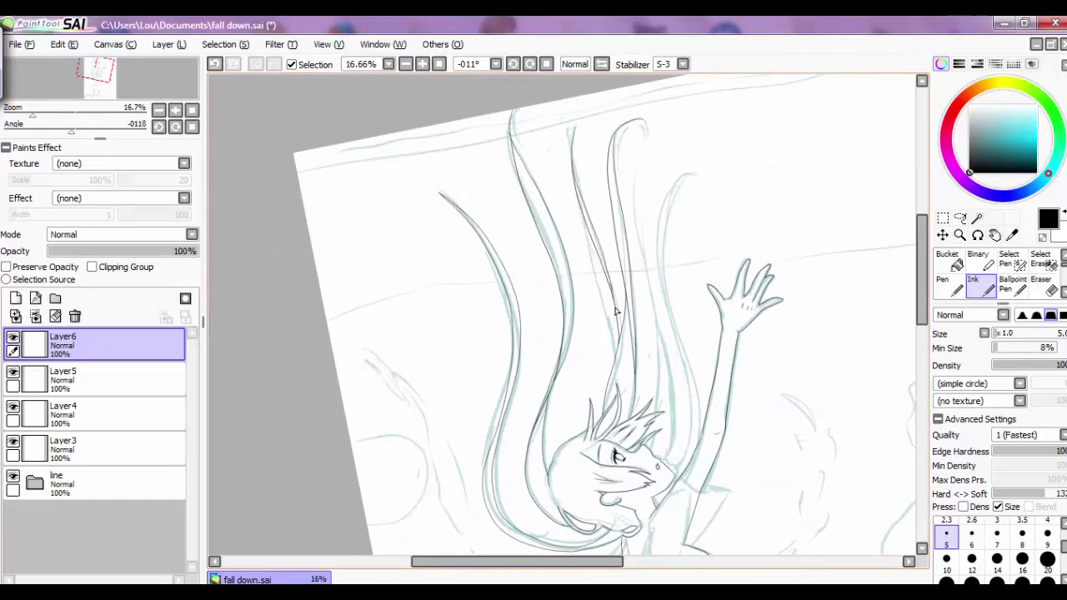
key("e")
scroll(616, 311, "up", 2)
key("Home")
scroll(616, 311, "down", 2)
scroll(923, 302, "up", 5)
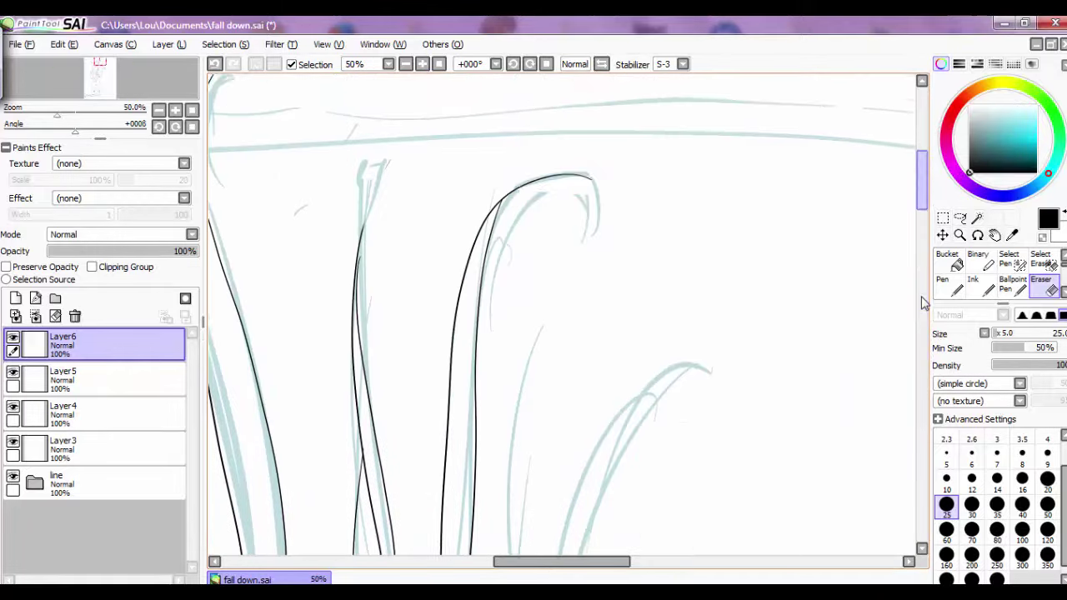
Ink the curled tip of the tall middle strand and the long strands between the face and the raised arm.
left_click(985, 294)
scroll(500, 192, "down", 1)
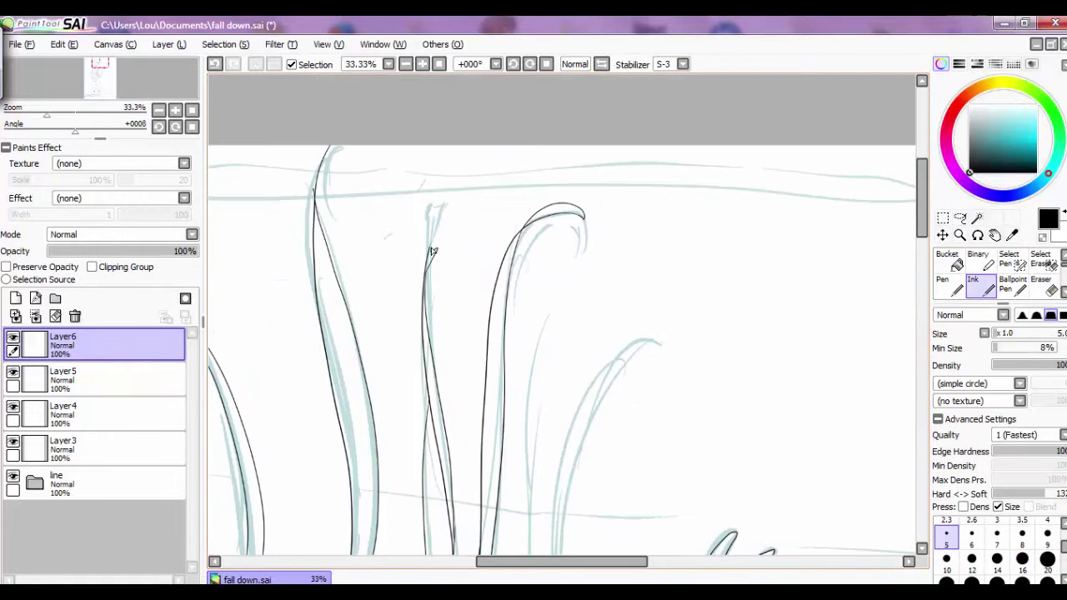
left_click(215, 66)
scroll(360, 252, "down", 3)
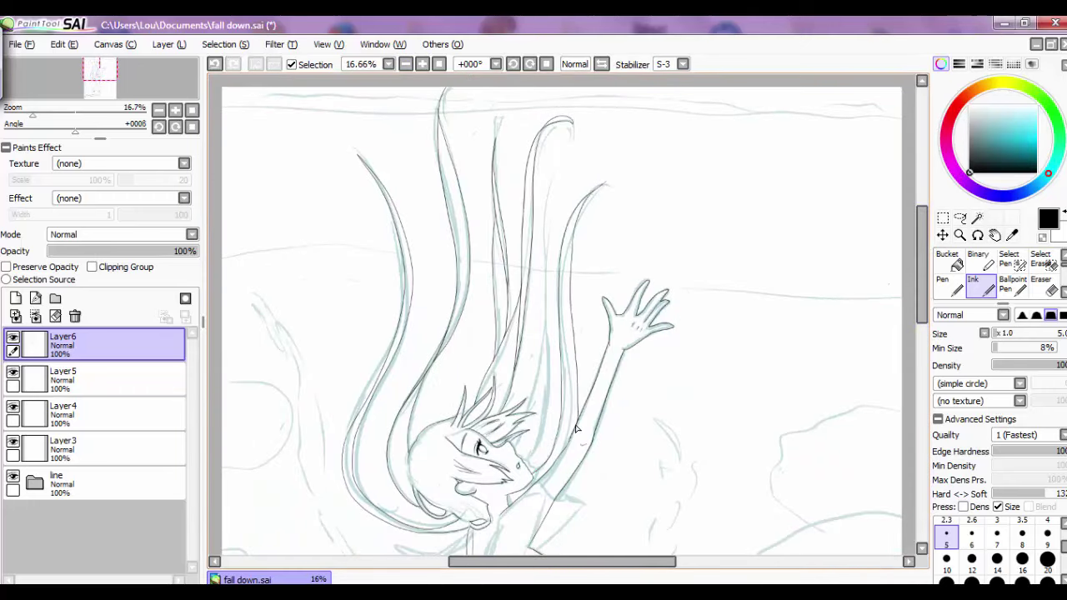
scroll(575, 429, "down", 2)
scroll(554, 140, "up", 1)
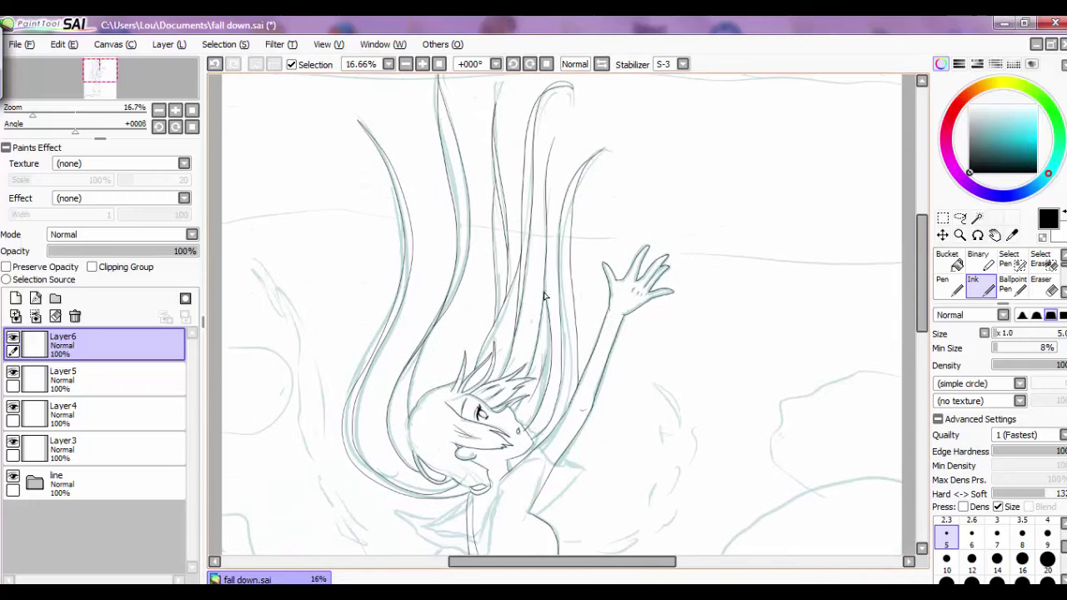
left_click_drag(587, 119, 548, 160)
Erase the long-strand lines that overlap the bangs and arm, and tidy the hair lines behind the neck.
scroll(547, 167, "down", 3)
scroll(451, 240, "up", 3)
key("e")
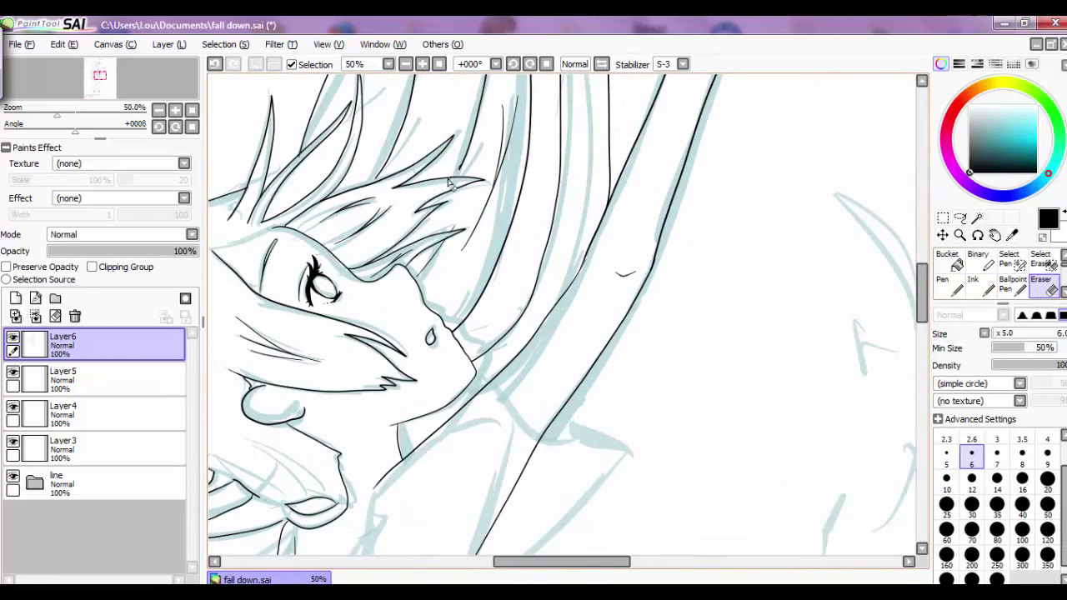
scroll(449, 183, "down", 3)
key("n")
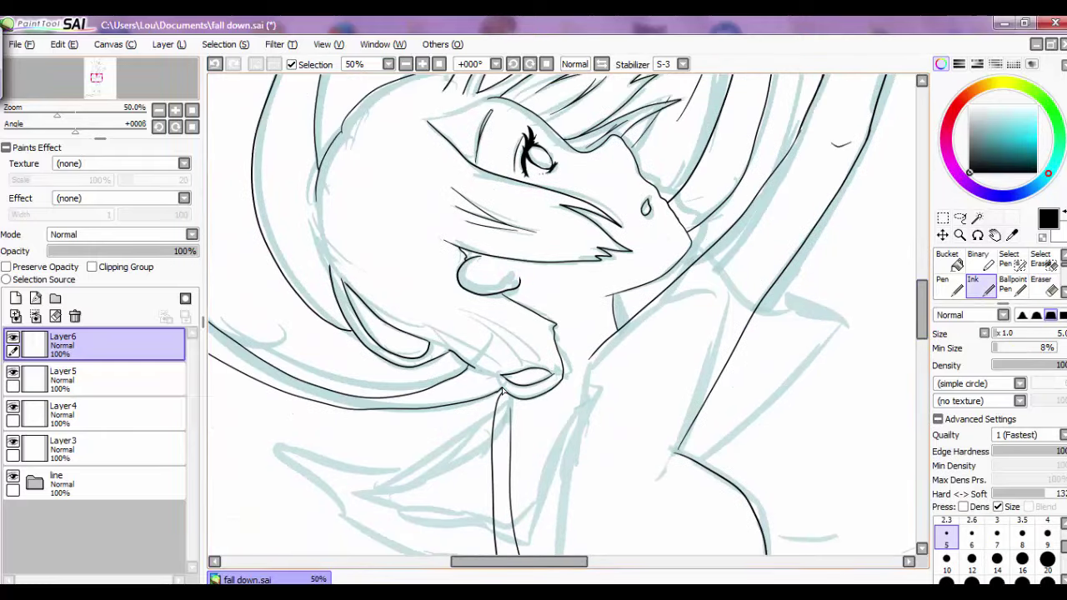
Ink a pointed tip on the strand left of the rightmost lock, and erase overlapping lines around the strands.
scroll(354, 334, "up", 5)
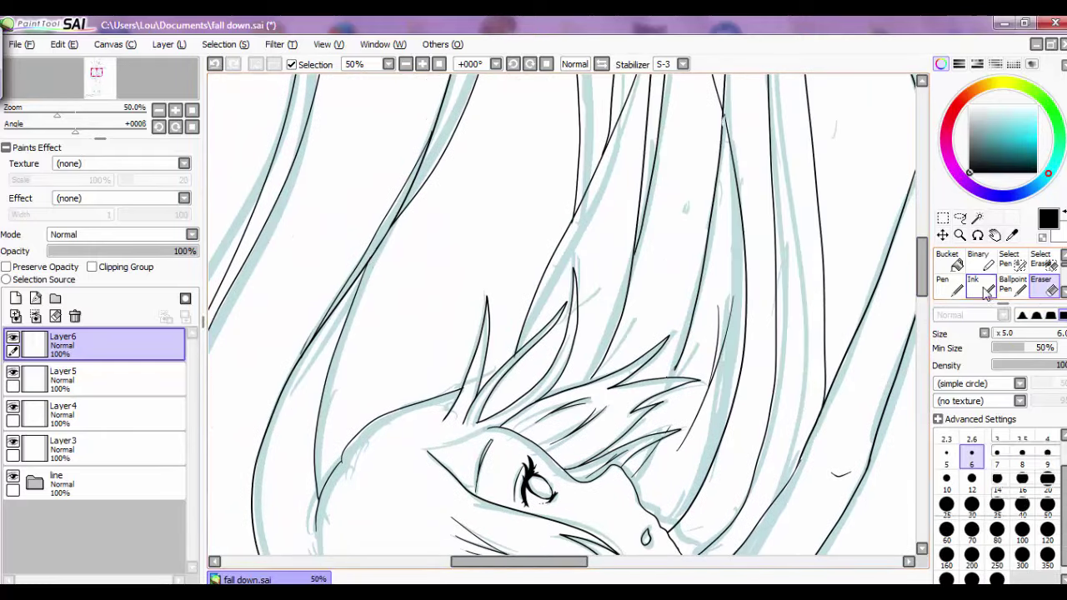
scroll(717, 119, "up", 5)
key("e")
scroll(767, 250, "down", 1)
key("n")
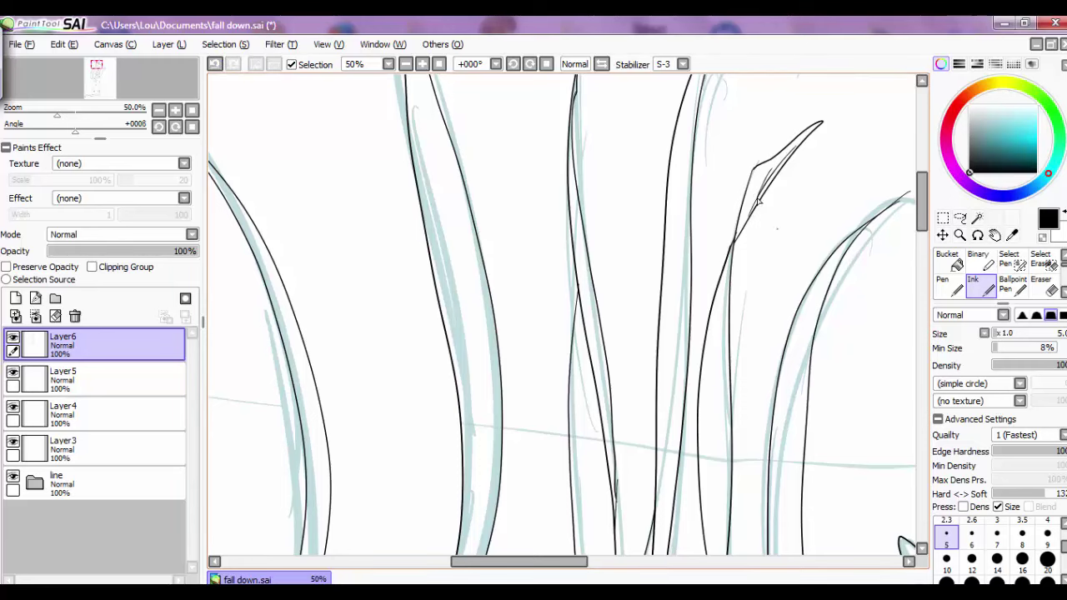
key("e")
scroll(913, 196, "down", 5)
scroll(913, 196, "up", 1)
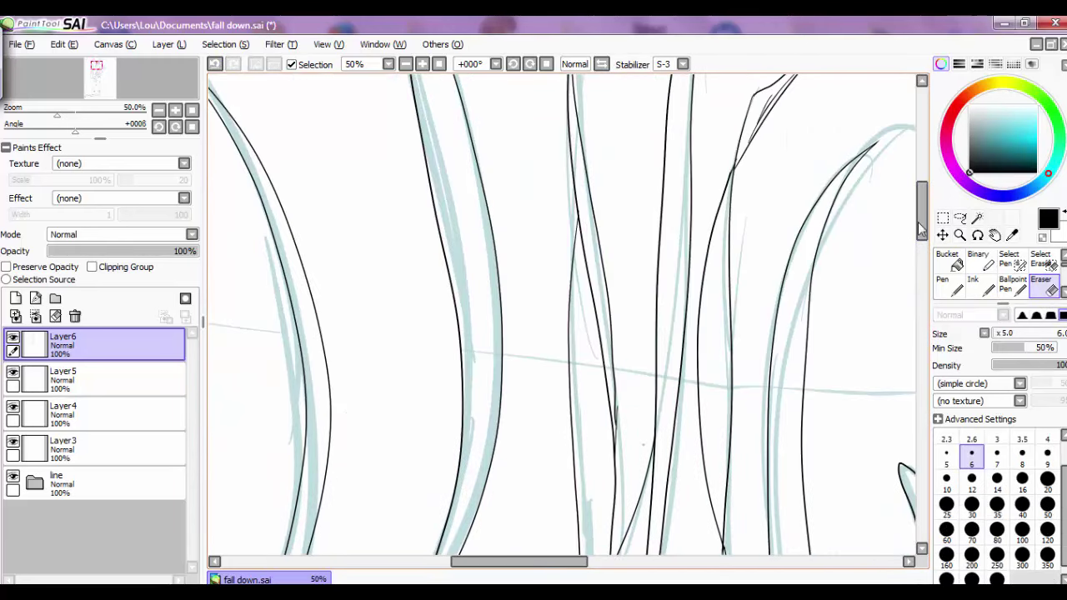
Clean up the tips of the long locks on the left into sharp points, erasing the ends that overshoot.
scroll(913, 196, "up", 3)
left_click(982, 288)
scroll(917, 250, "up", 2)
key("e")
scroll(911, 346, "down", 6)
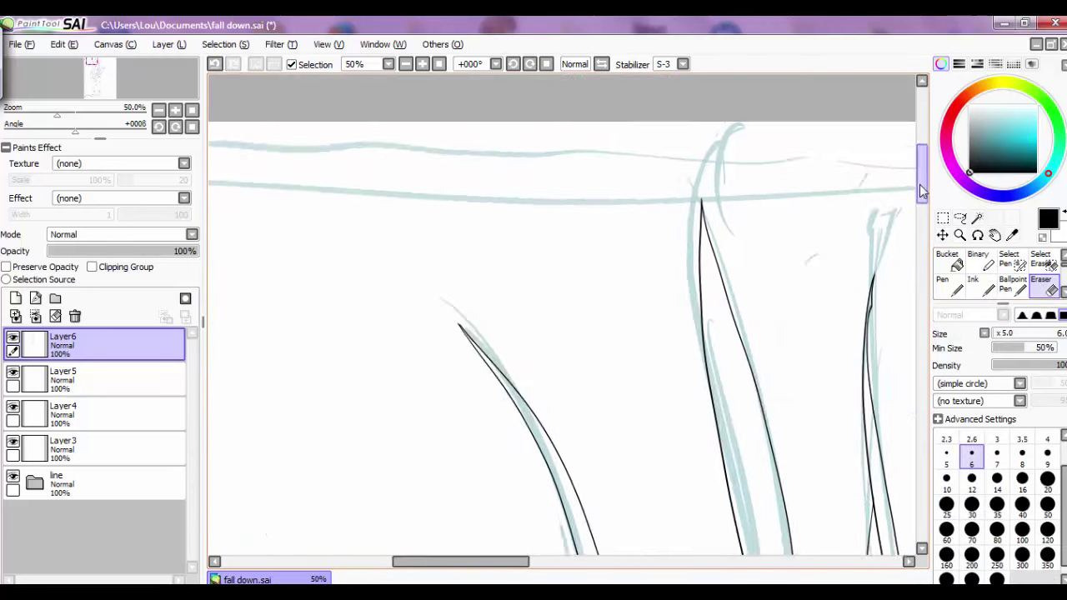
key("minus")
scroll(911, 346, "up", 2)
Ink the strand edge rising behind the bangs and thin inner lines in the locks behind the head, undoing misplaced strokes.
key("n")
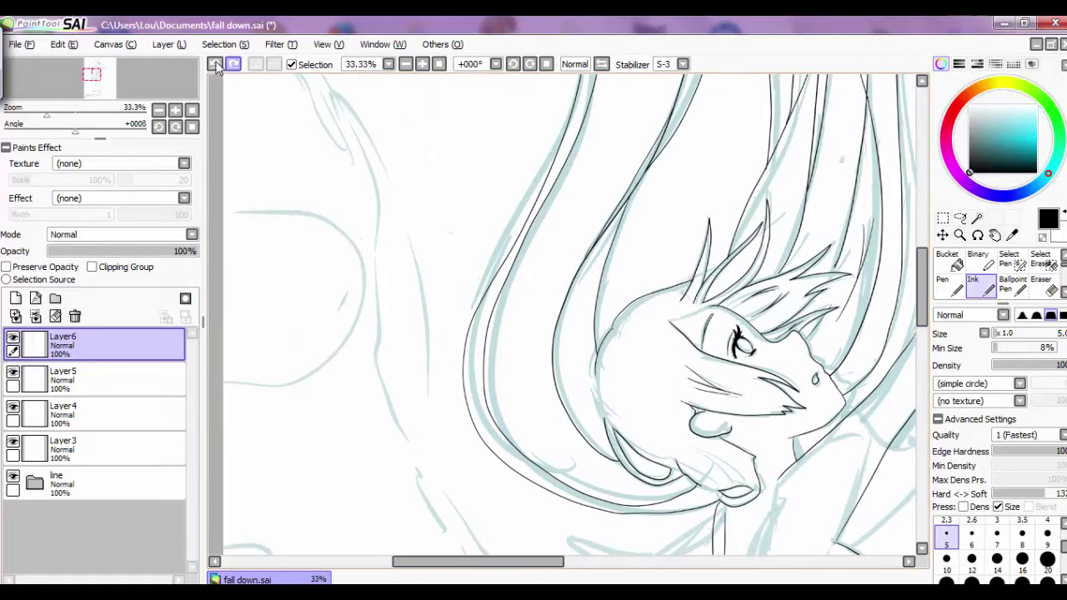
scroll(770, 188, "up", 2)
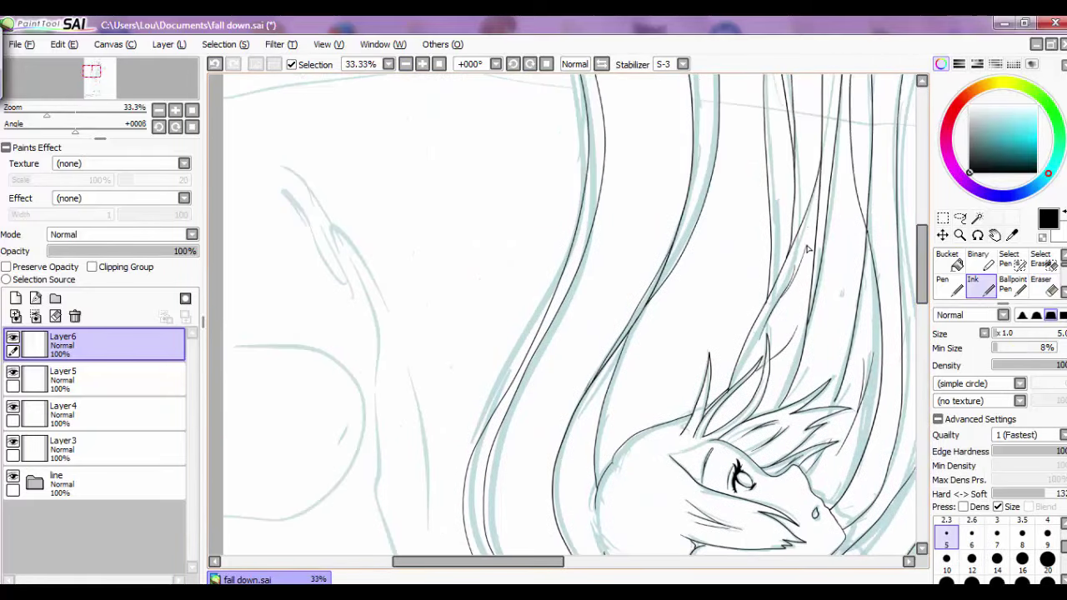
scroll(215, 67, "down", 2)
left_click(215, 65)
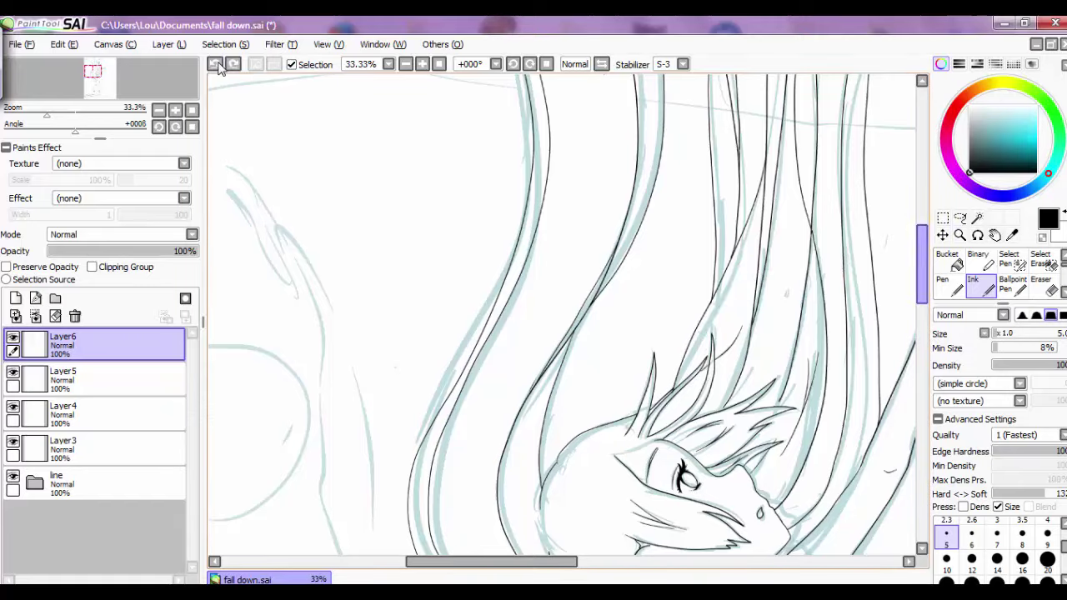
scroll(771, 288, "down", 1)
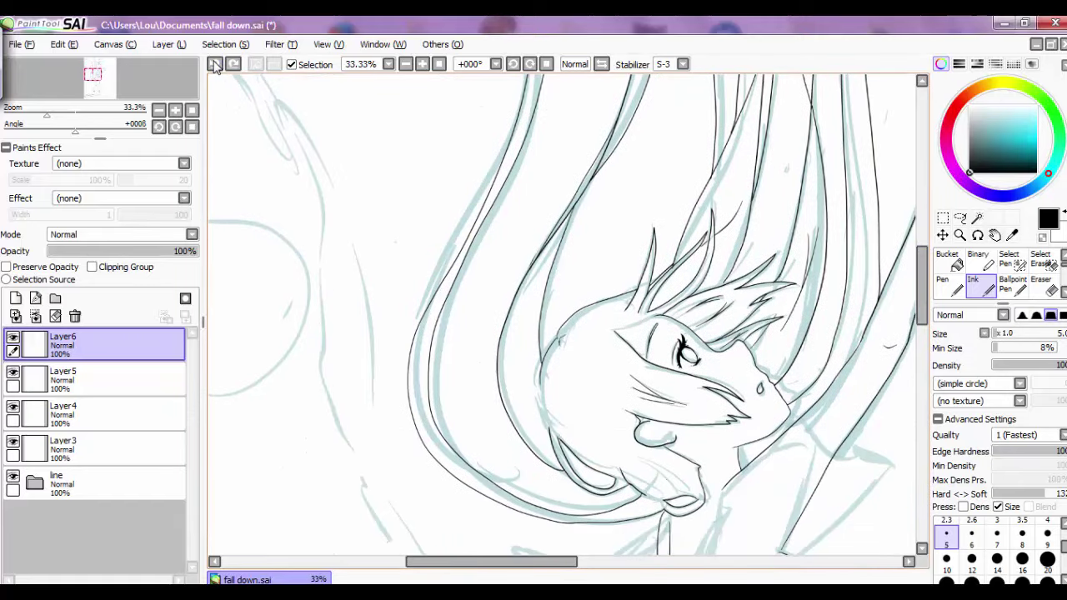
key("ctrl+z")
left_click_drag(529, 281, 518, 403)
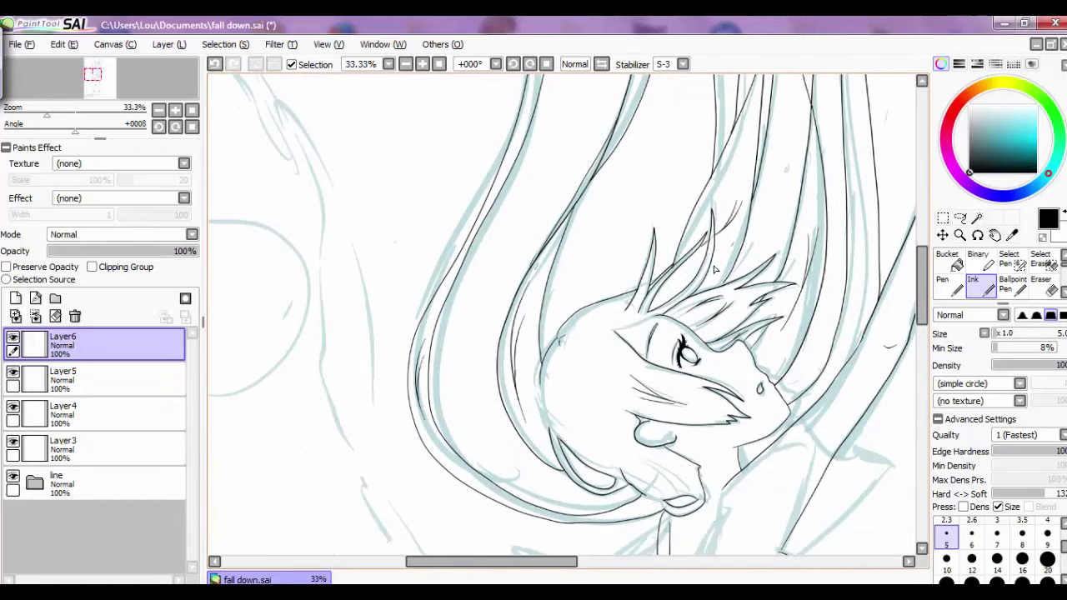
Add more thin strand lines inside the hair, and hide the line sketch folder to review the whole figure.
scroll(833, 266, "up", 3)
scroll(875, 263, "down", 3)
scroll(921, 257, "down", 1)
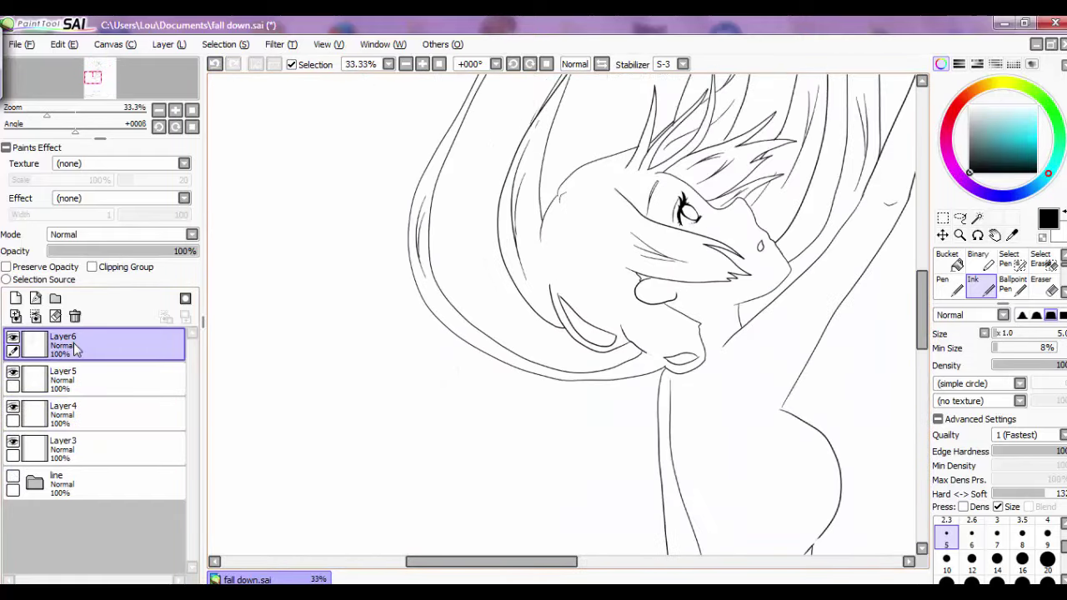
scroll(567, 317, "down", 2)
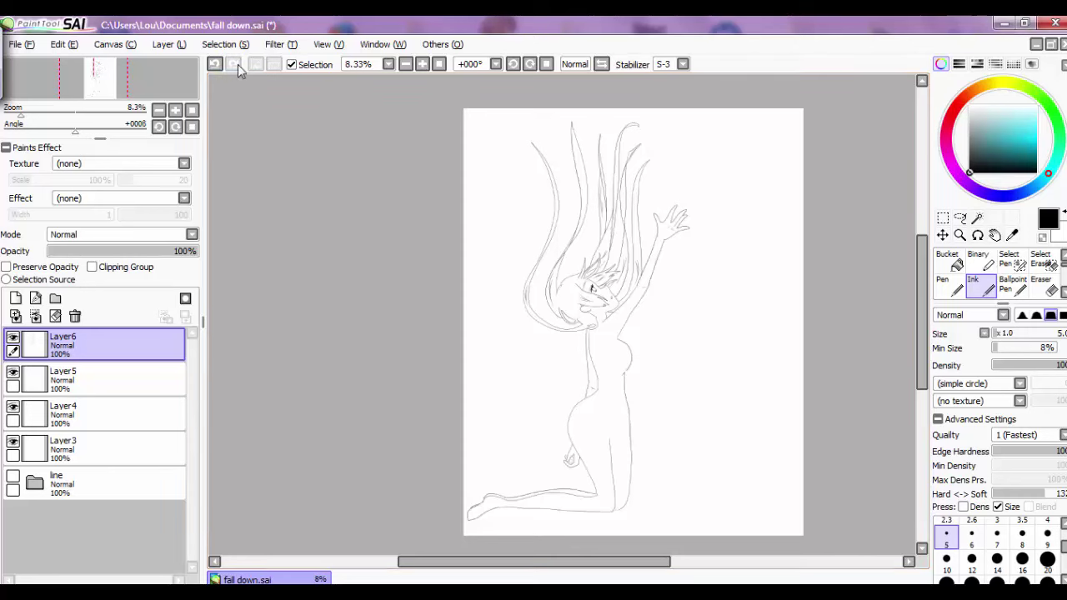
Show the sketch again, add a new layer on top, and erase the torso lines covered by the blouse on Layer5.
left_click(83, 379)
scroll(633, 317, "up", 1)
scroll(633, 317, "down", 3)
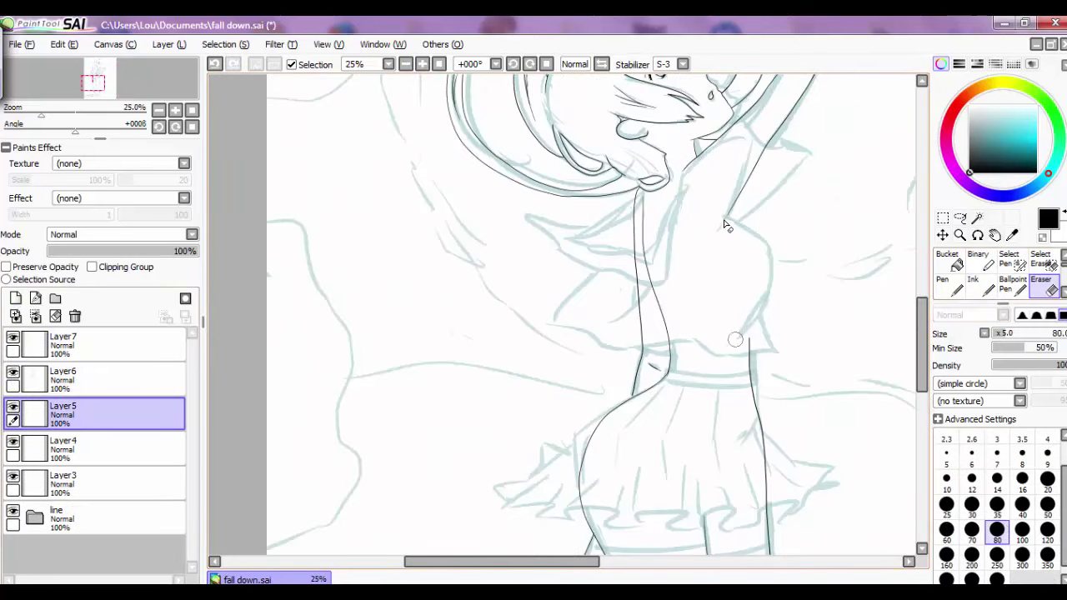
key("ctrl+z")
left_click(979, 285)
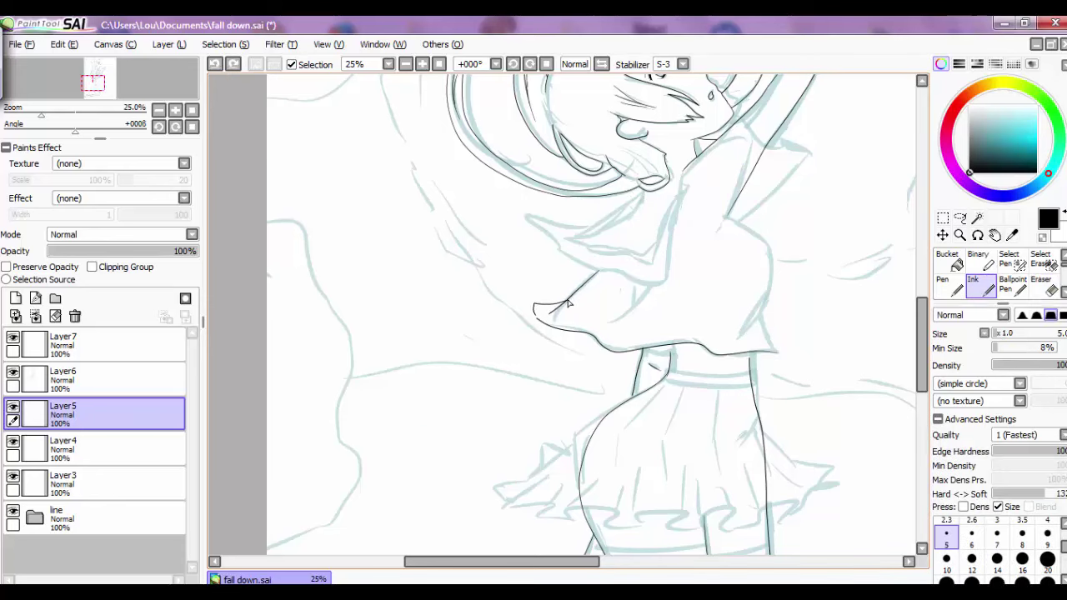
scroll(567, 304, "up", 2)
left_click_drag(587, 259, 513, 322)
left_click_drag(555, 254, 541, 309)
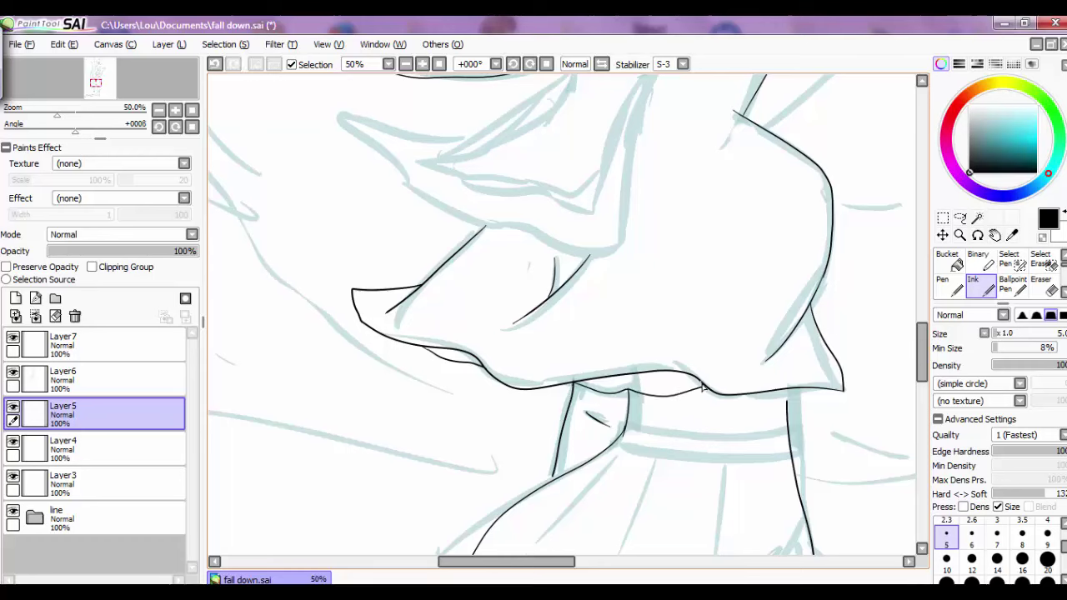
key("e")
left_click(215, 65)
left_click(215, 65)
left_click(215, 65)
left_click(215, 65)
On Layer7, ink the blouse's wavy hem, flared back corner, front contour and fold lines.
left_click(94, 357)
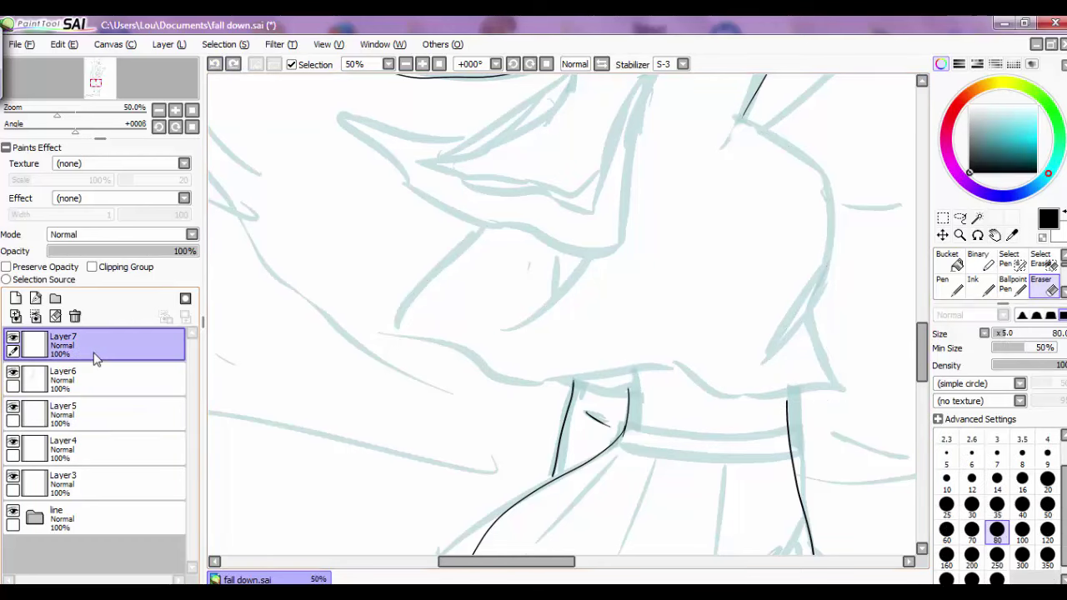
key("n")
mouse_move(735, 397)
left_mouse_down()
mouse_move(840, 387)
mouse_move(379, 333)
left_mouse_up()
left_click_drag(484, 226, 390, 320)
key("ctrl+z")
key("ctrl+plus")
left_click_drag(298, 278, 345, 285)
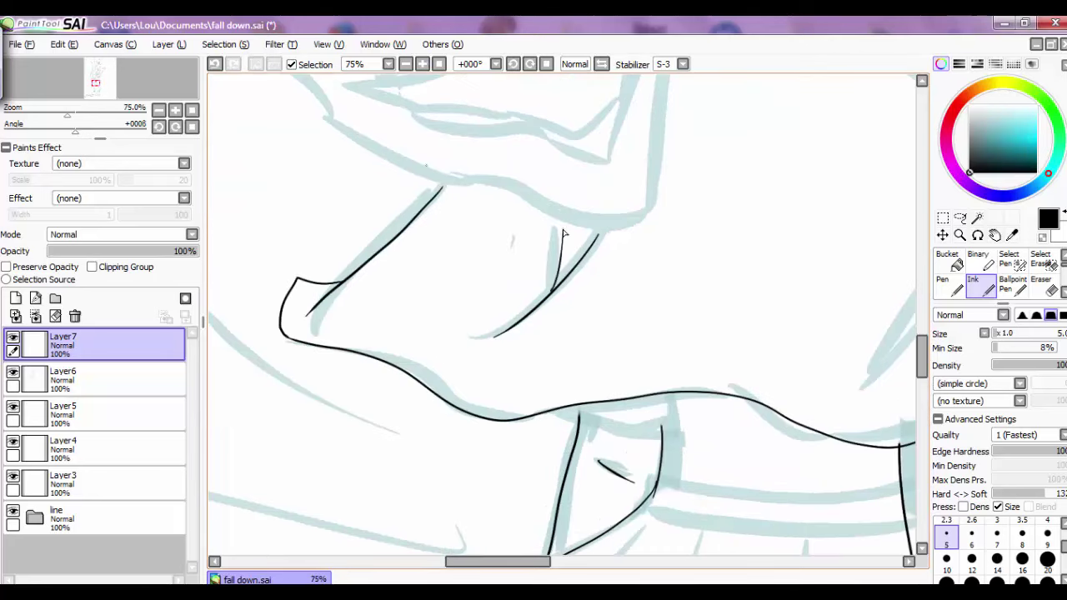
left_click(406, 66)
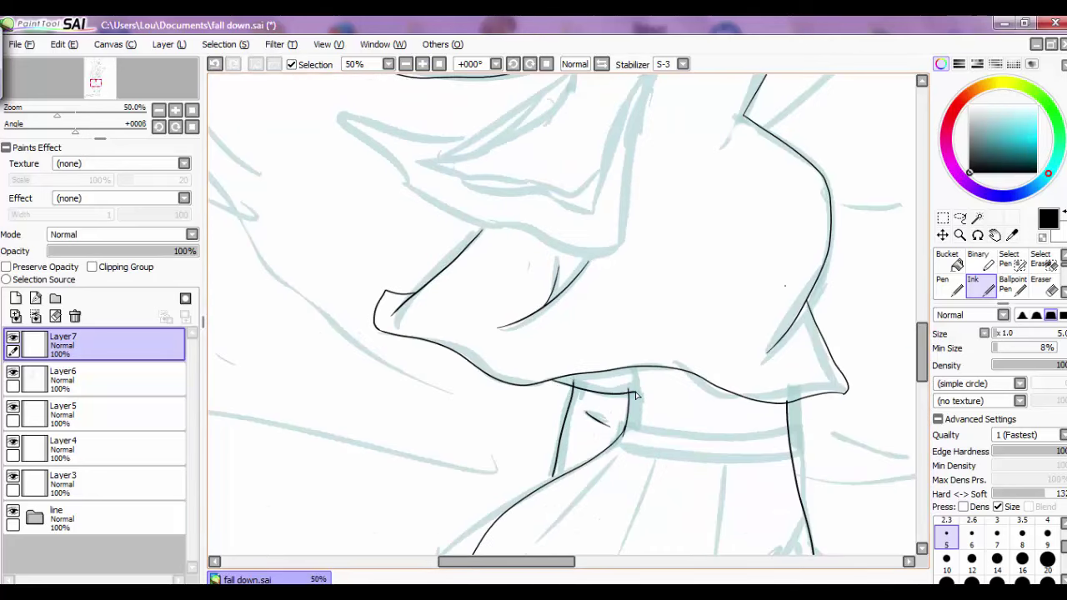
Ink the blouse's sleeve opening around the raised arm, the armpit seam and the shoulder line, trimming the overlapping ends.
scroll(635, 396, "up", 5)
left_click_drag(754, 177, 742, 385)
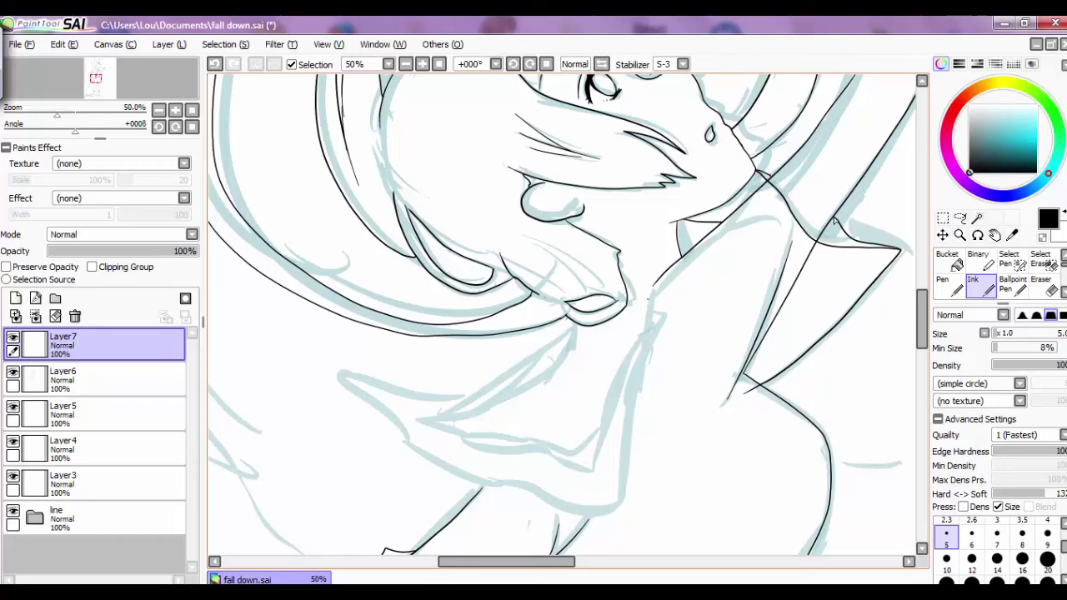
mouse_move(922, 316)
left_mouse_down()
mouse_move(921, 371)
mouse_move(923, 322)
left_mouse_up()
key("e")
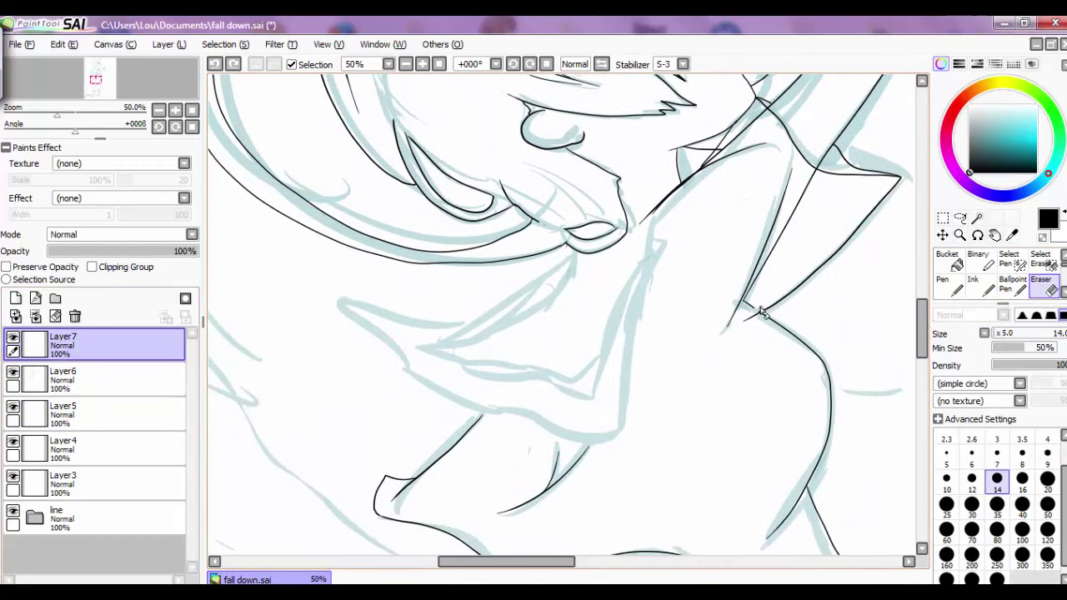
On Layer5, erase the arm and body lines covered by the blouse, using eraser sizes 250 and 30.
left_click(125, 419)
left_click(997, 559)
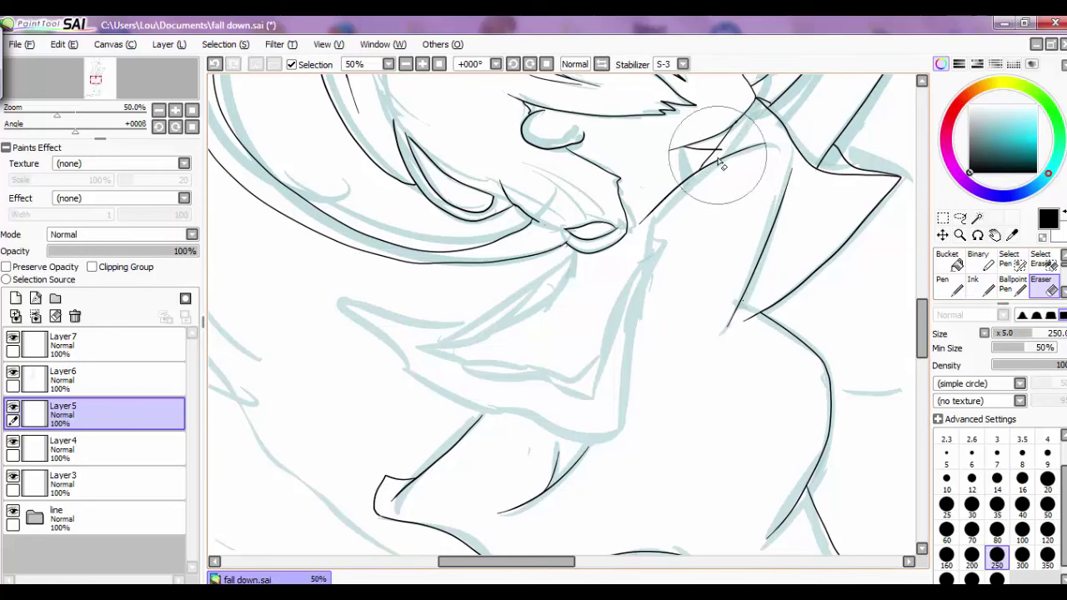
scroll(564, 267, "down", 3)
left_click(972, 505)
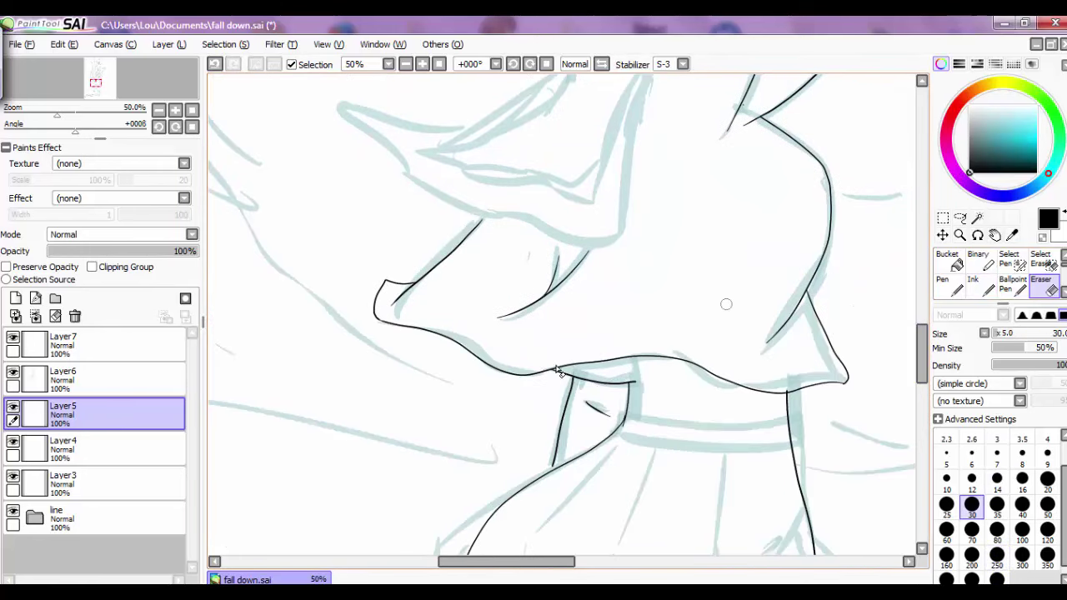
Add a new layer above Layer7 and ink the collar's front edge and wavy lower edge with the size 5 Ink tool.
scroll(758, 236, "up", 5)
scroll(758, 236, "down", 2)
left_click(125, 344)
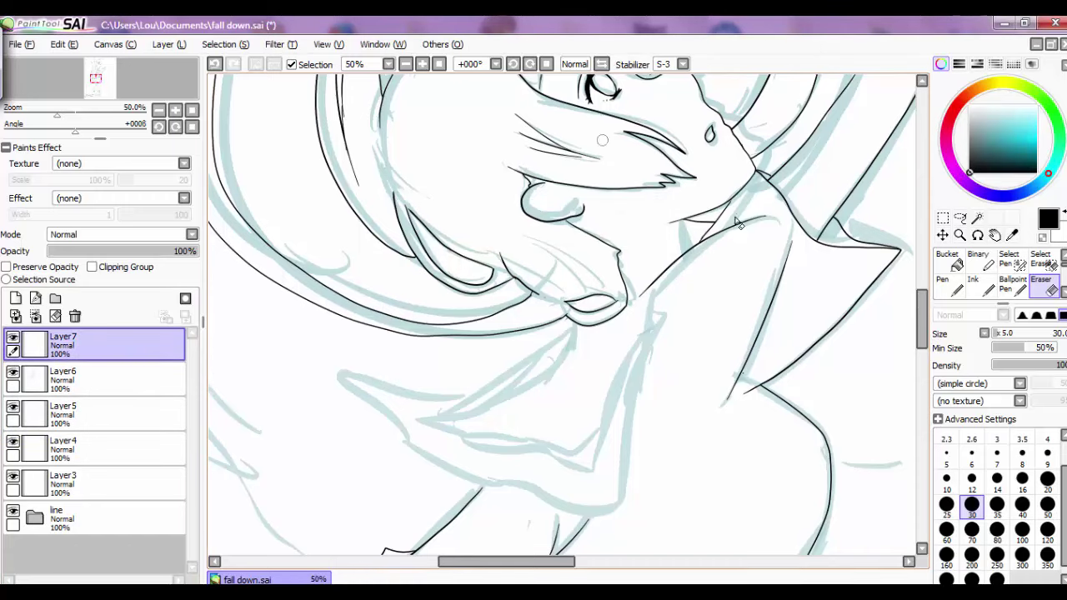
scroll(727, 181, "down", 1)
key("ctrl+shift+n")
left_click(989, 286)
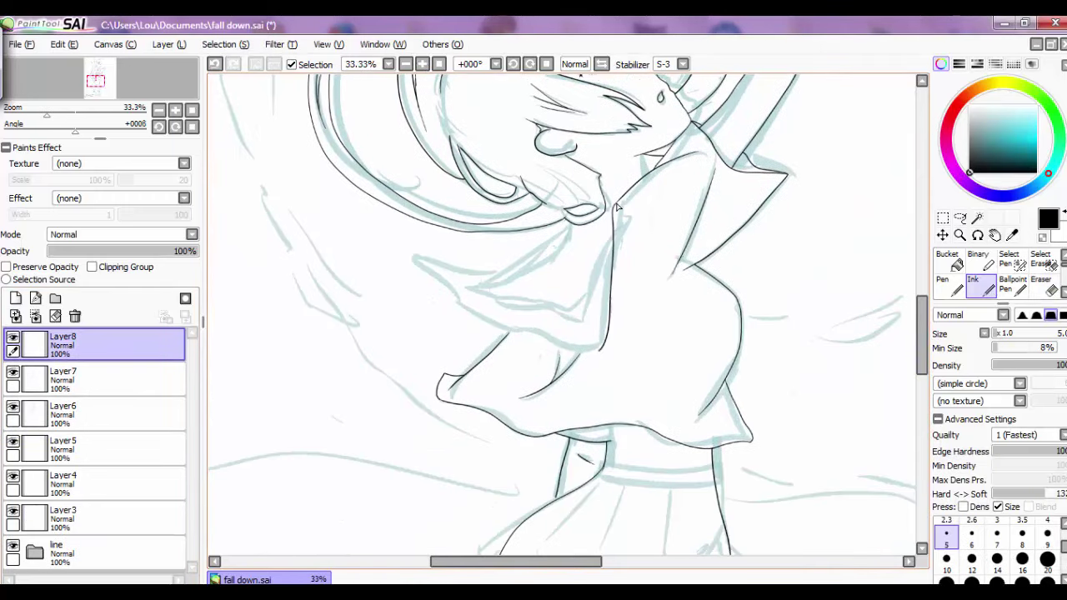
scroll(618, 206, "up", 2)
scroll(618, 207, "down", 1)
left_click(215, 65)
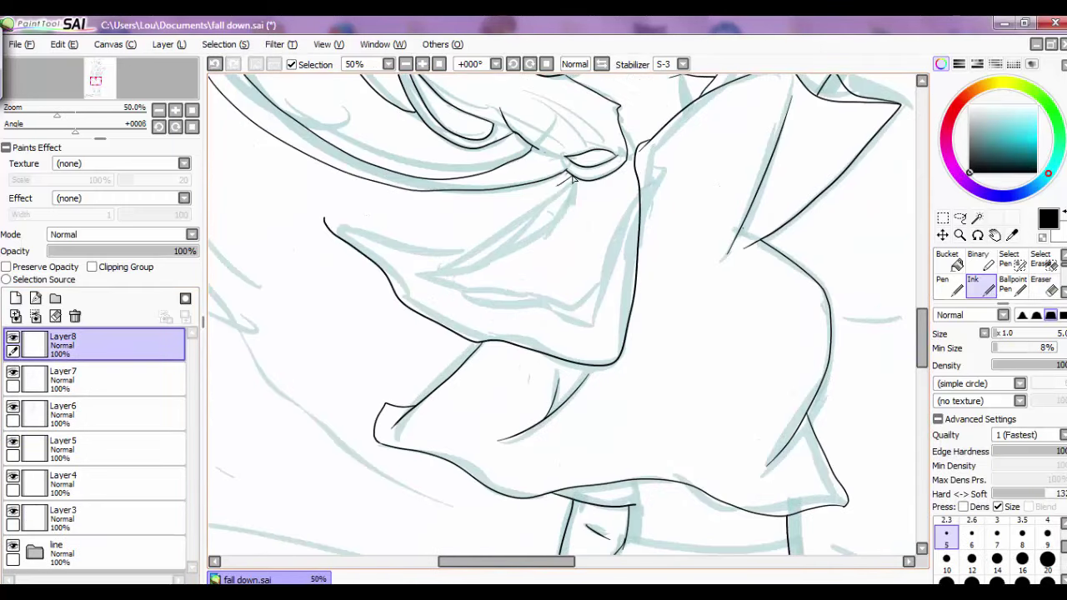
Ink the collar's folded back flap and an inner border line parallel to its outline, and add a linework layer on top.
left_click_drag(572, 178, 415, 269)
left_click_drag(325, 219, 498, 224)
left_click_drag(550, 346, 650, 142)
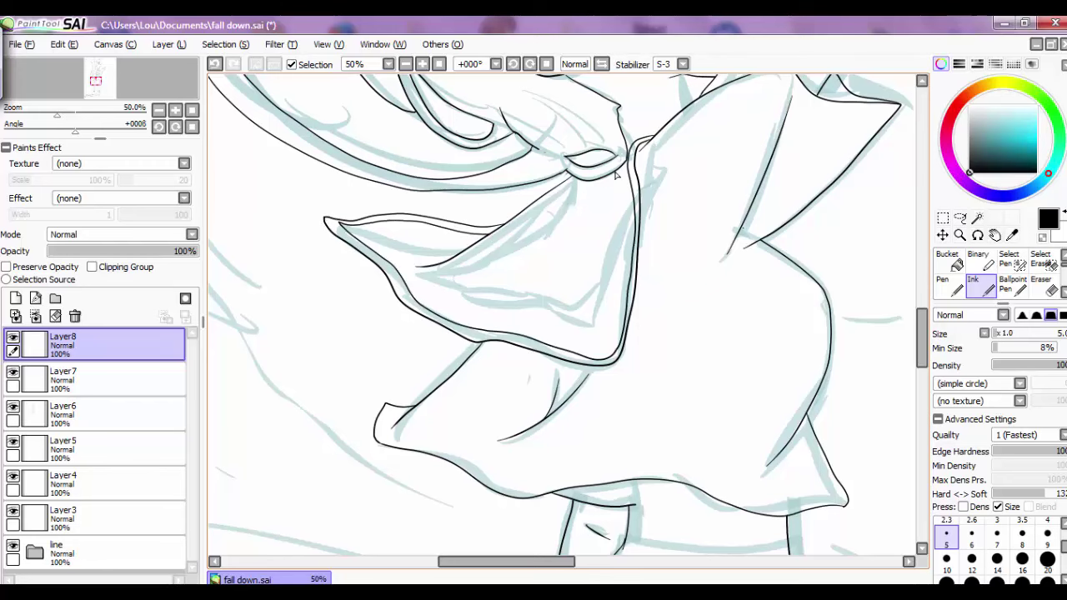
key("ctrl+z")
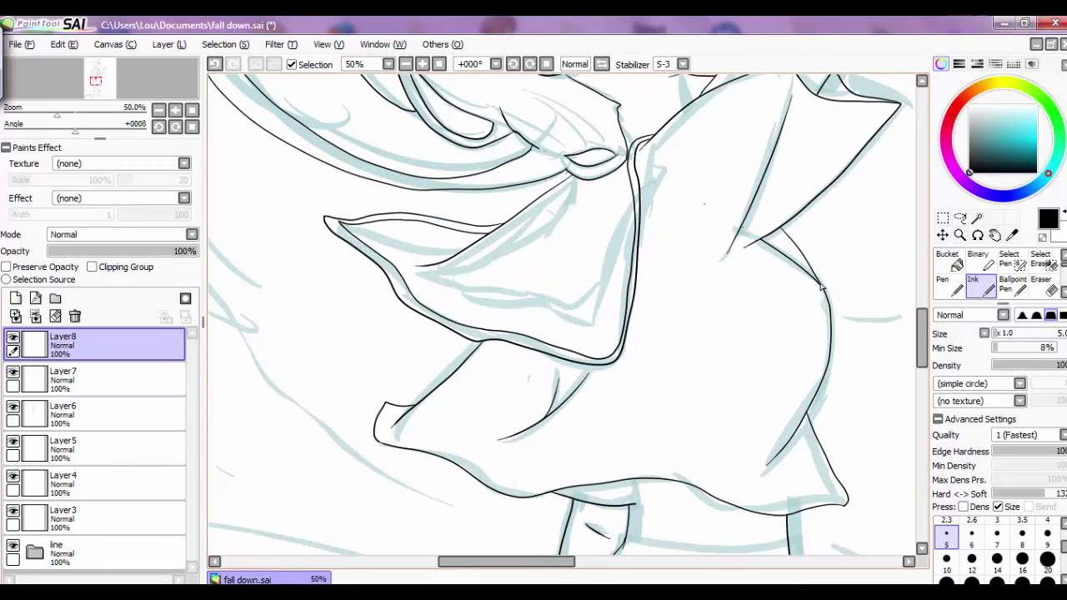
left_click(234, 64)
left_click(233, 64)
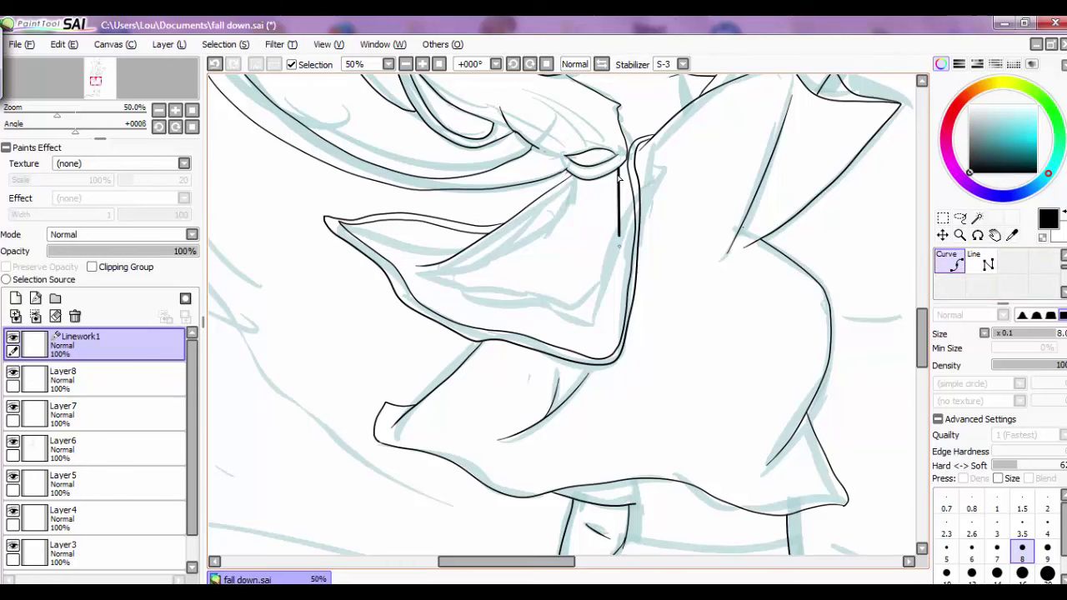
left_click(234, 64)
left_click(215, 67)
left_click(215, 66)
left_click(215, 67)
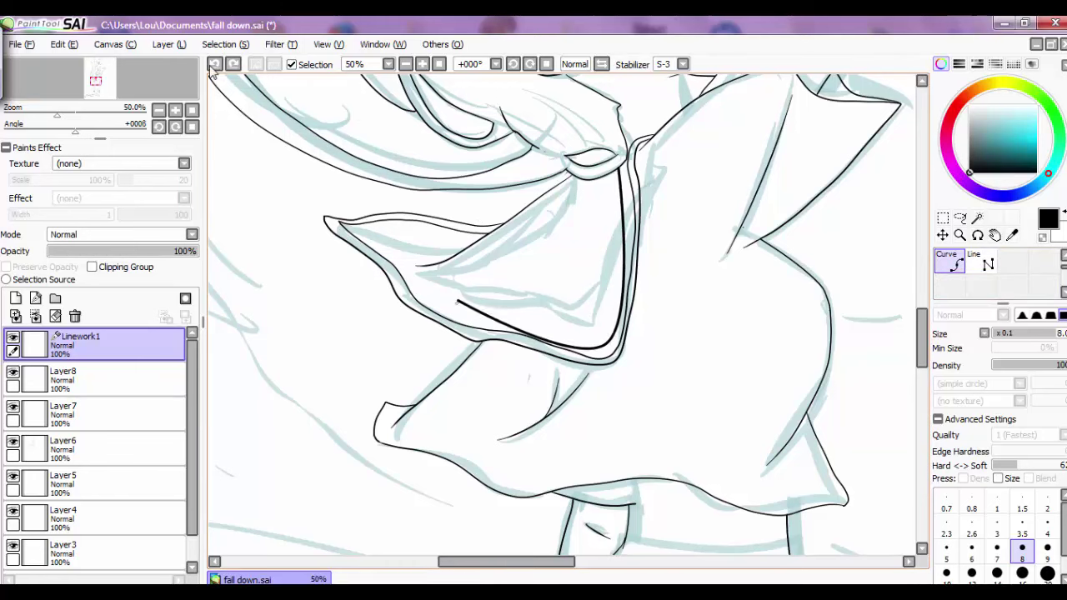
left_click(215, 66)
left_click(215, 67)
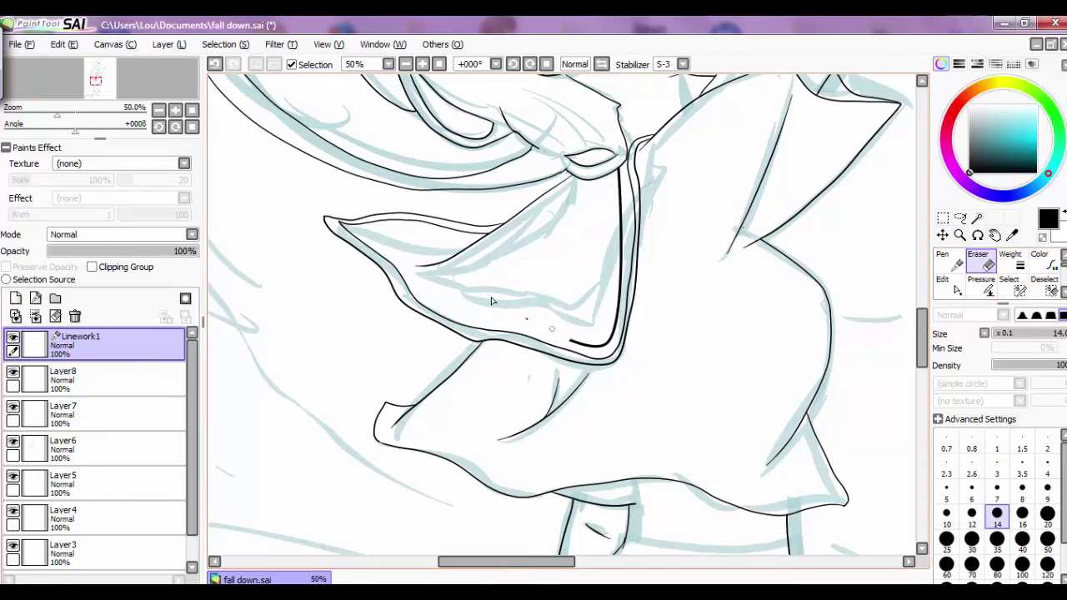
key("ctrl+z")
On the linework layer, draw the two edges of the collar's wide stripe with the size 8 Curve tool, continuing them onto the folded flap.
left_click(1063, 291)
left_click(950, 284)
left_click(619, 171)
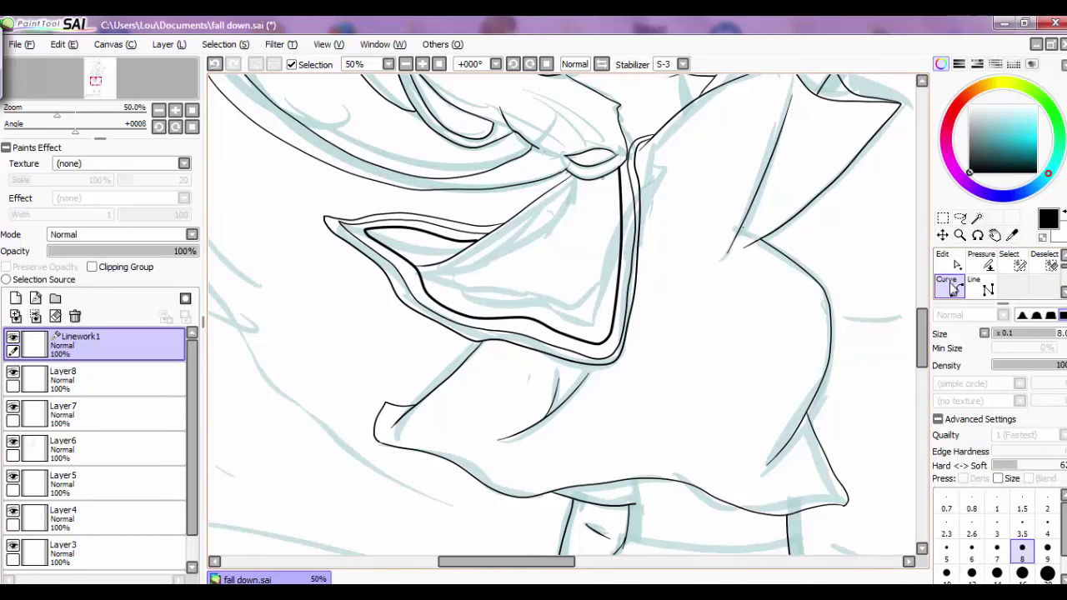
left_click(427, 268)
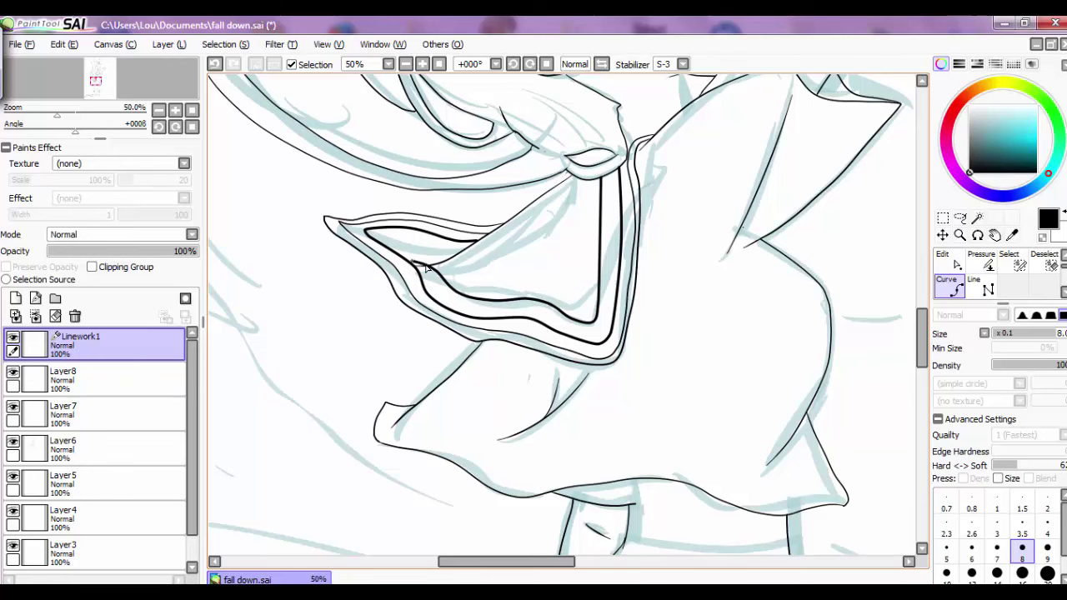
left_click(1019, 263)
left_click(948, 283)
left_click(385, 237)
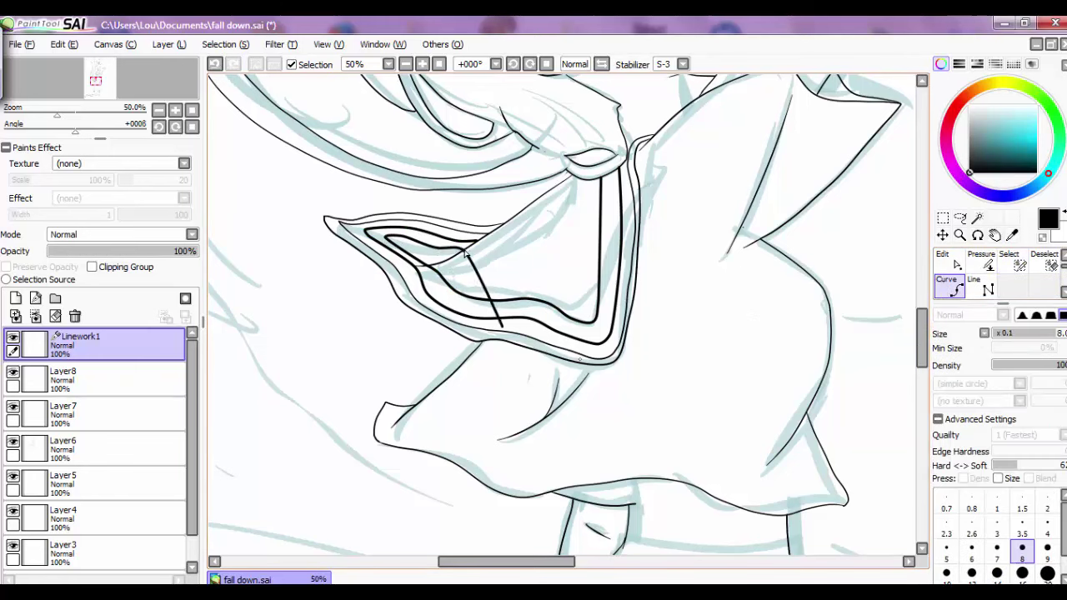
Thicken the lower corner of the wide stripe's inner curve with the Pressure tool and set the collar stripe lines' weight to 8.
left_click(987, 264)
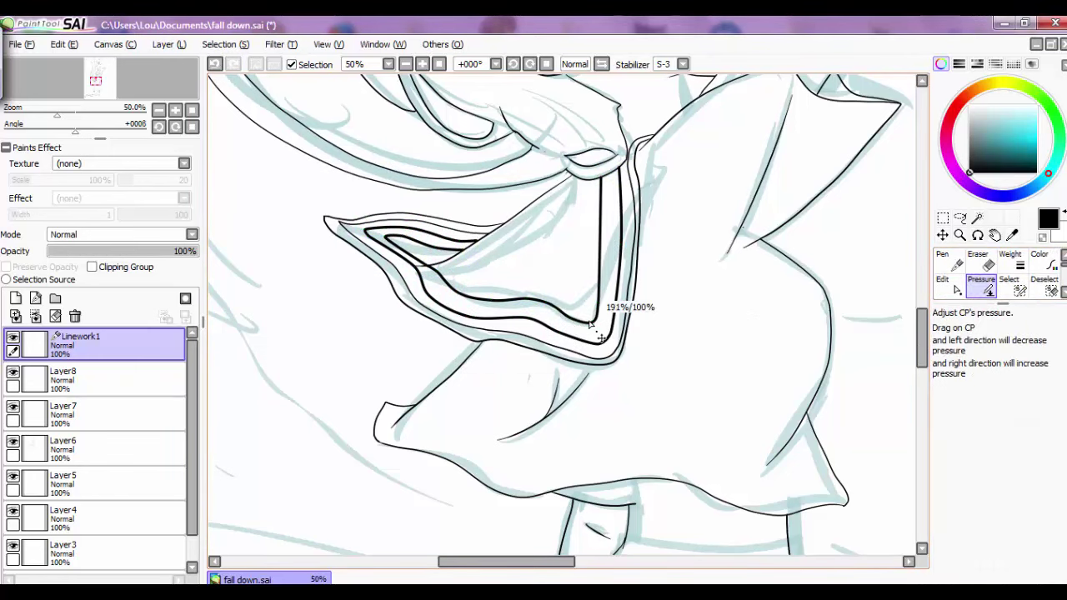
key("w")
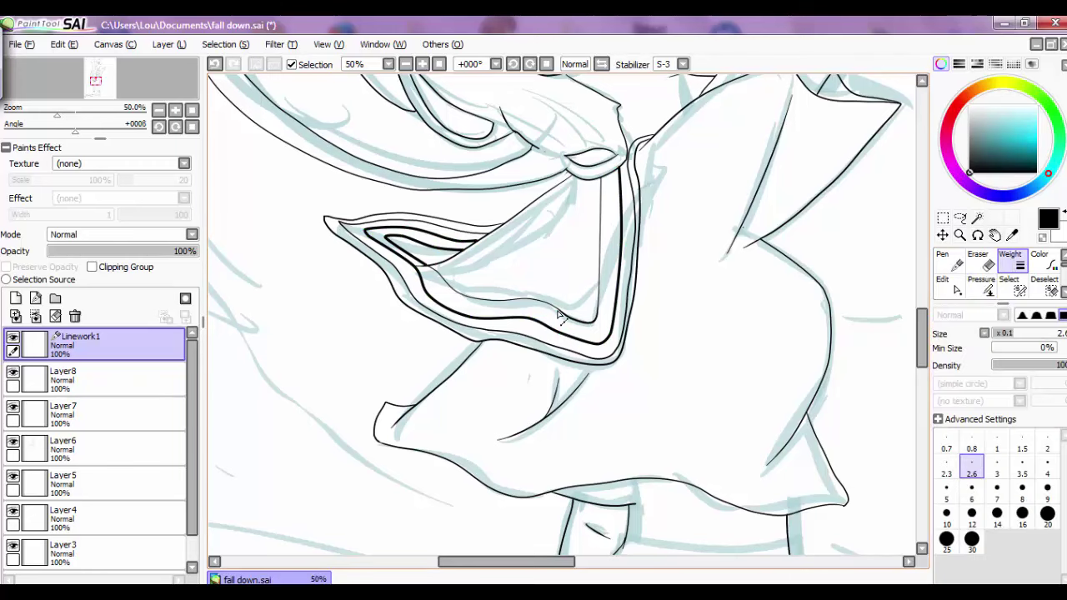
left_click(559, 315)
key("bracketright")
key("bracketright")
key("bracketright")
key("bracketright")
key("bracketright")
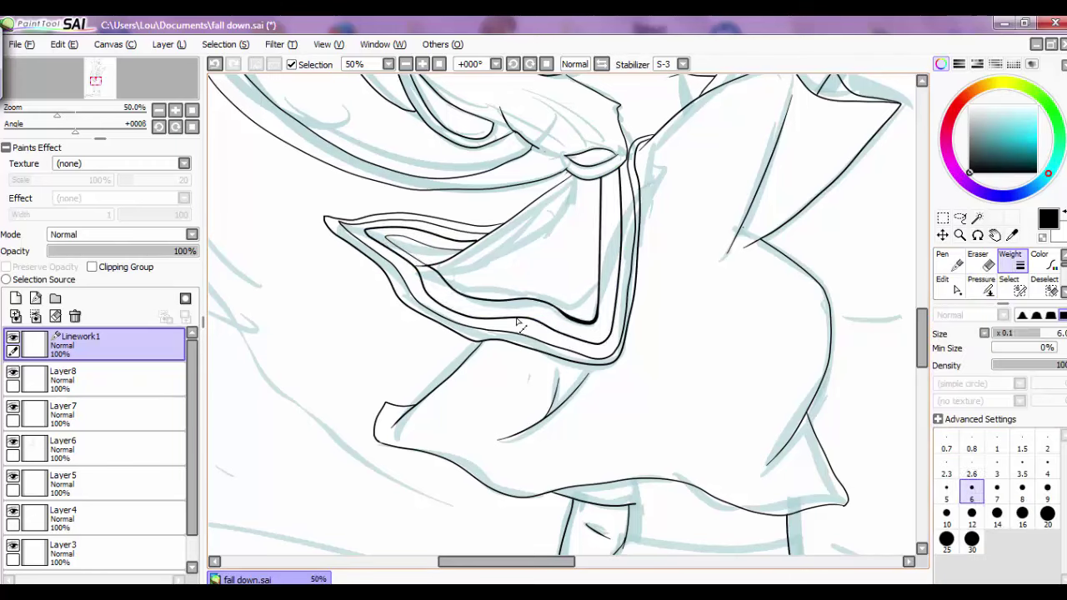
key("bracketright")
key("bracketright")
left_click_drag(608, 241, 393, 244)
Draw two closely spaced size 8 curves for the collar's thin inner stripe, with short ends on the folded flap.
left_click(948, 290)
left_click(580, 181)
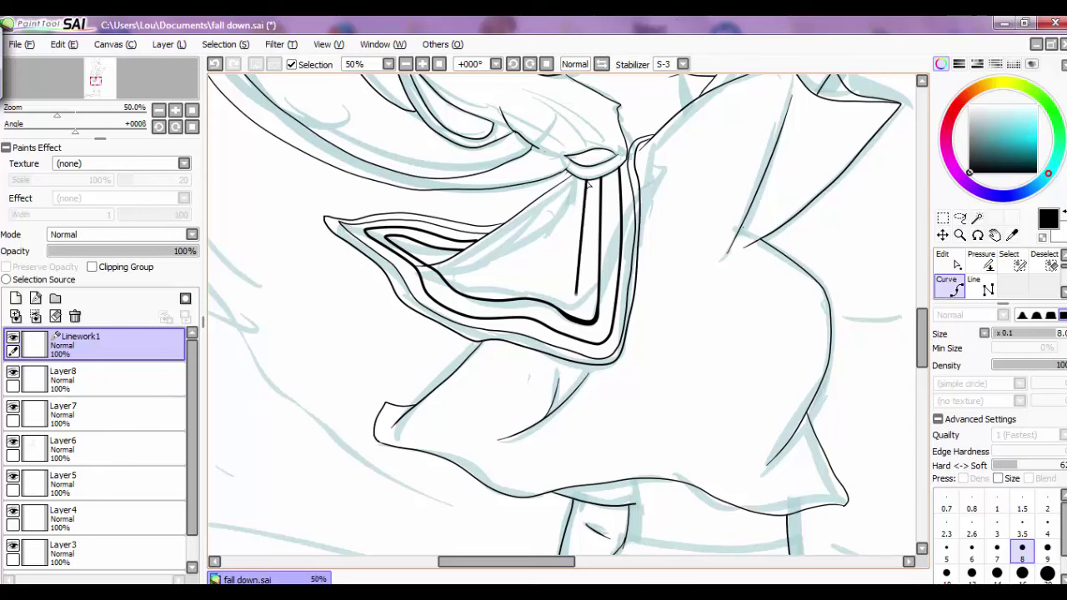
left_click(579, 291)
left_click(438, 250)
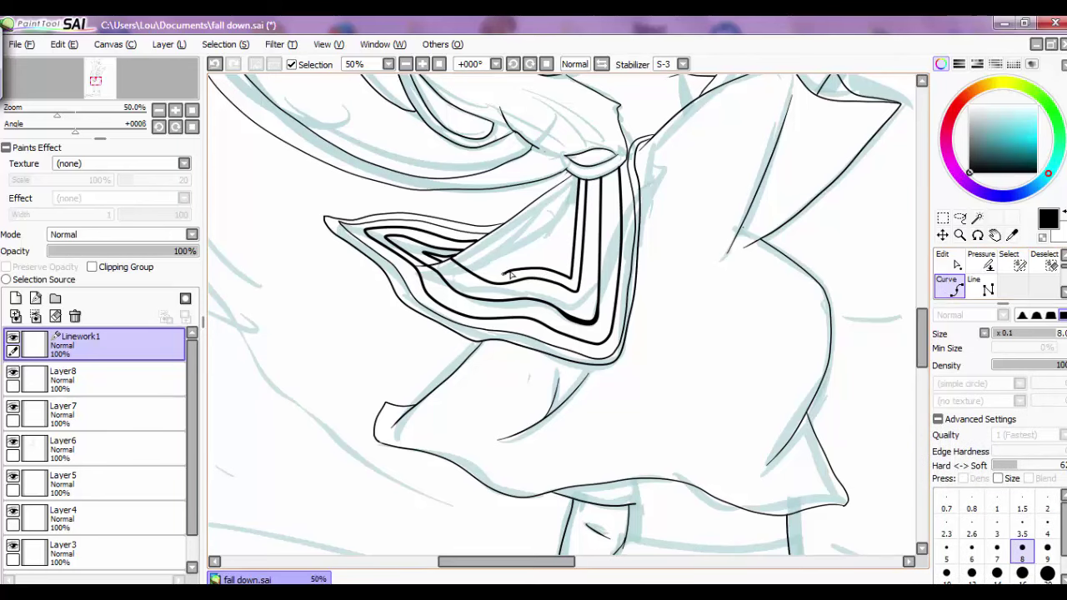
left_click(1009, 258)
left_click(421, 64)
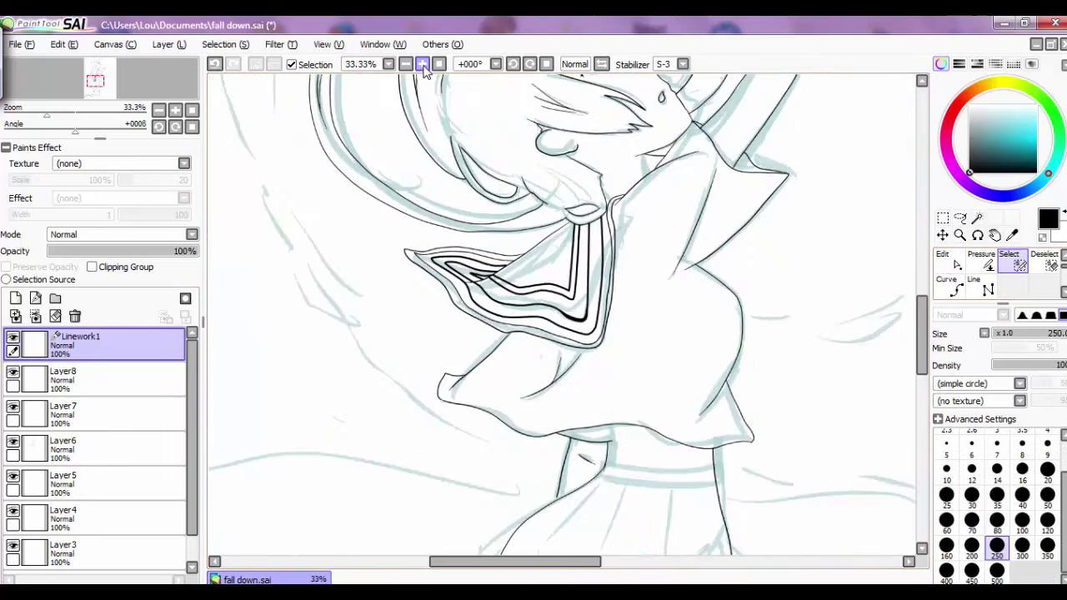
key("e")
scroll(593, 339, "up", 3)
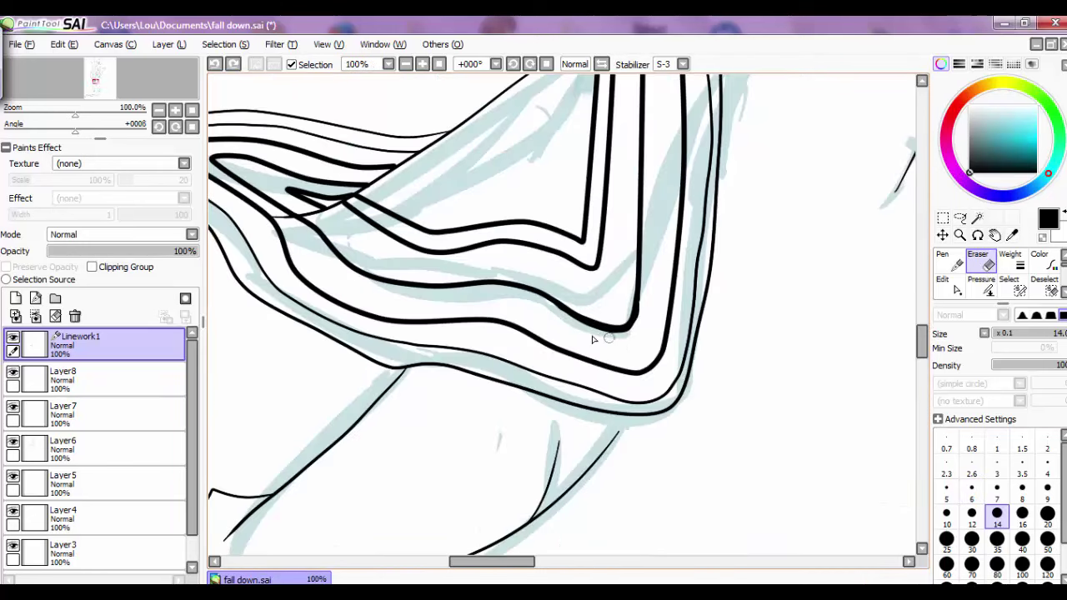
key("ctrl+z")
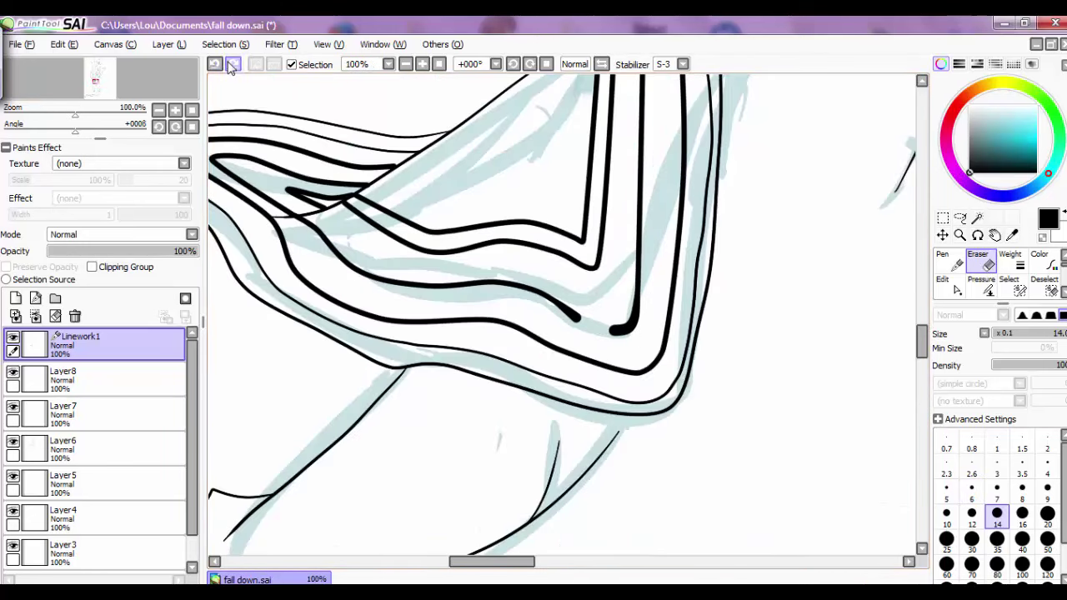
scroll(563, 315, "down", 3)
scroll(563, 315, "up", 1)
left_click_drag(921, 317, 921, 282)
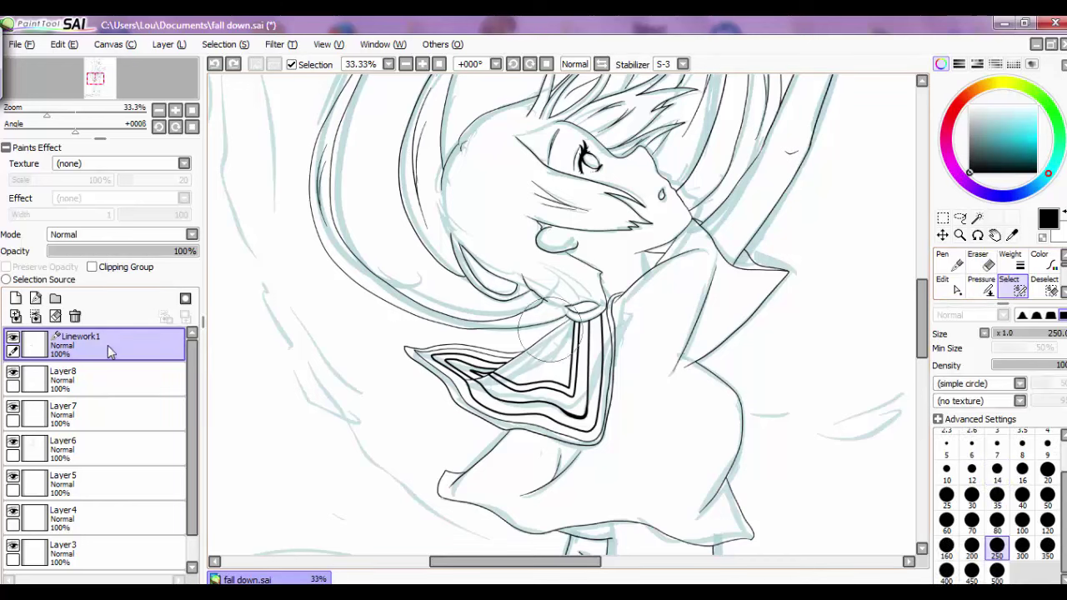
left_click(1009, 260)
left_click(35, 316)
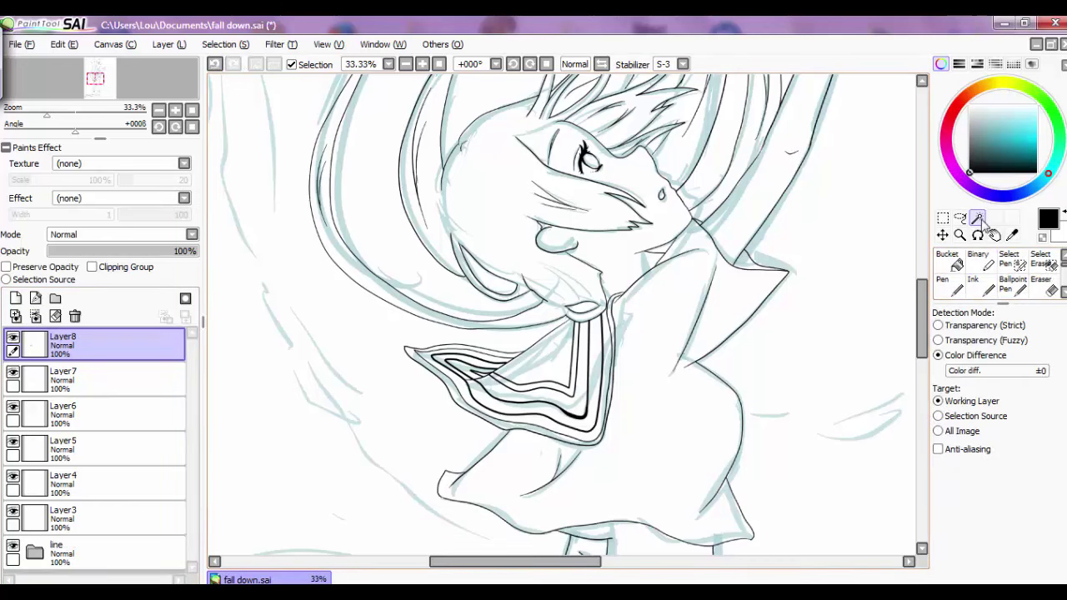
left_click(250, 208)
scroll(557, 436, "up", 3)
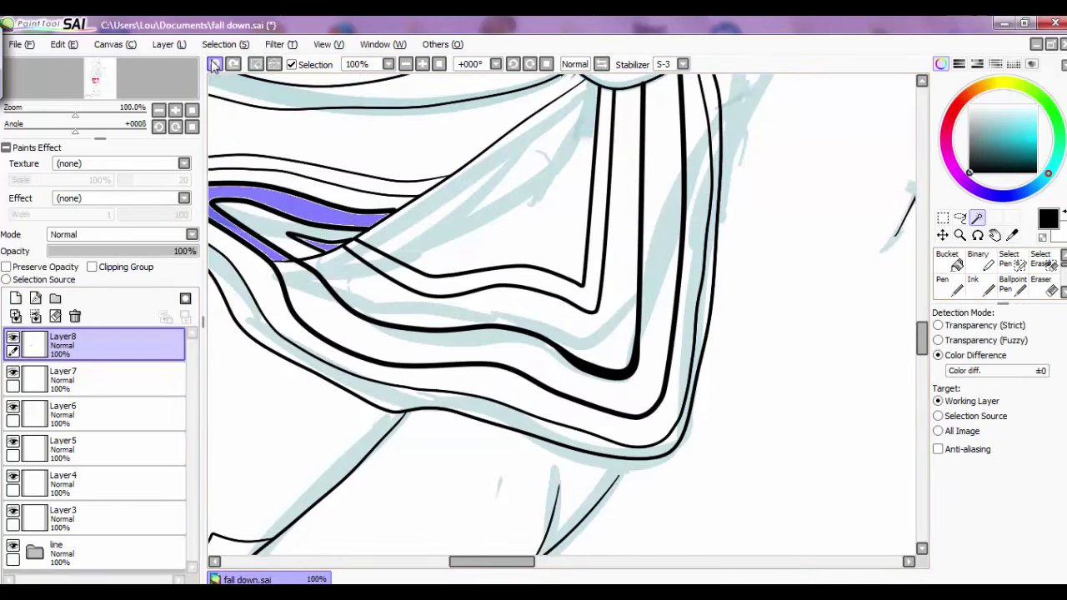
key("ctrl+d")
Draw a curve along the lower edge of the collar knot to close off the upper ends of the stripes.
left_click(35, 298)
left_click(600, 83)
mouse_move(920, 337)
left_mouse_down()
mouse_move(921, 308)
mouse_move(921, 337)
mouse_move(921, 327)
left_mouse_up()
left_click(1011, 265)
left_click(1011, 265)
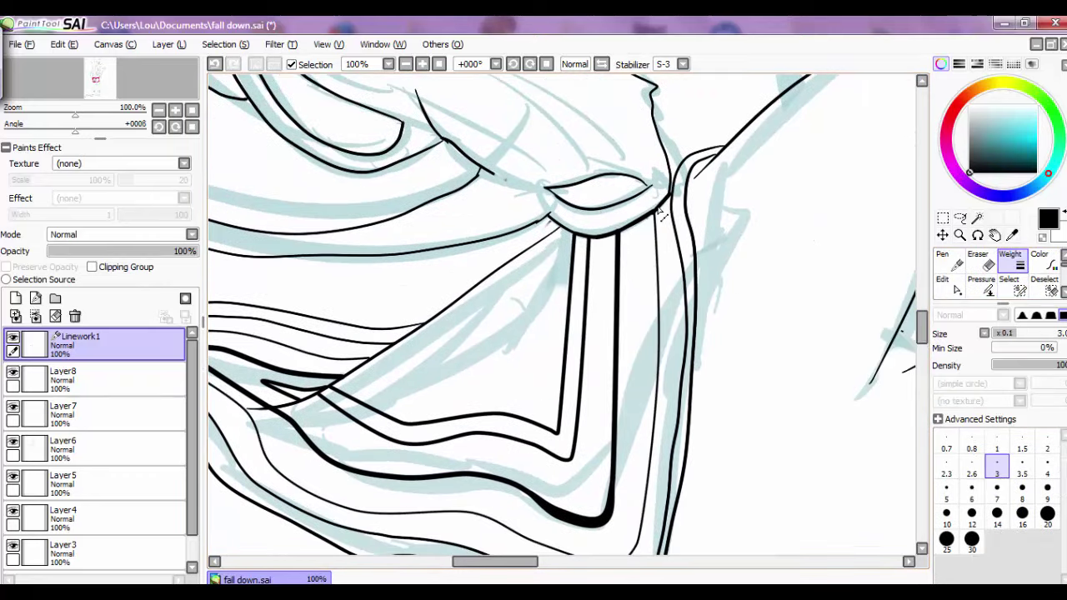
scroll(594, 330, "down", 1)
left_click(594, 331)
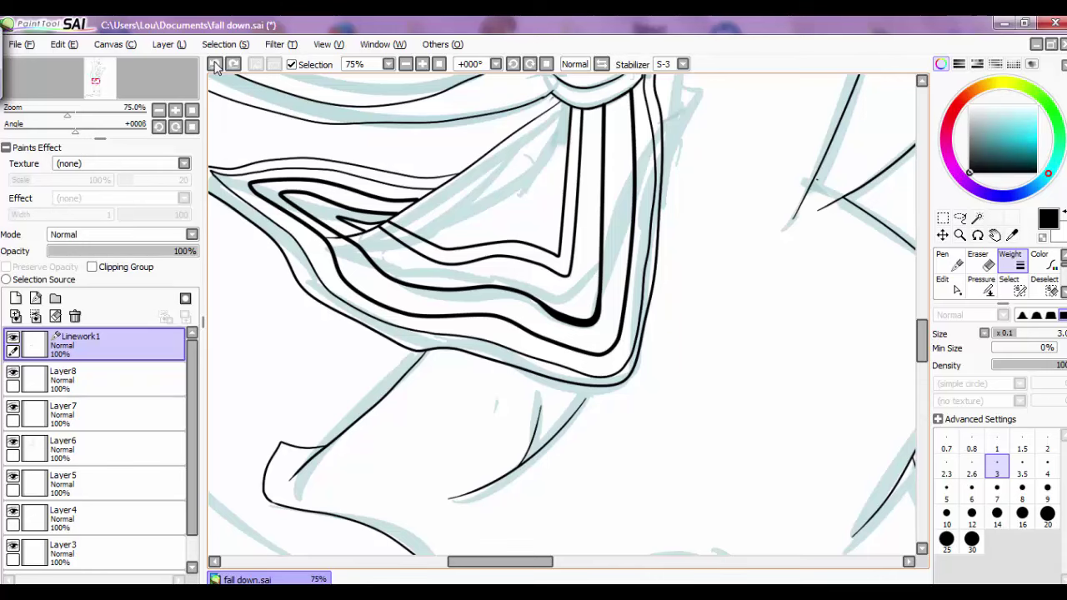
left_click(977, 218)
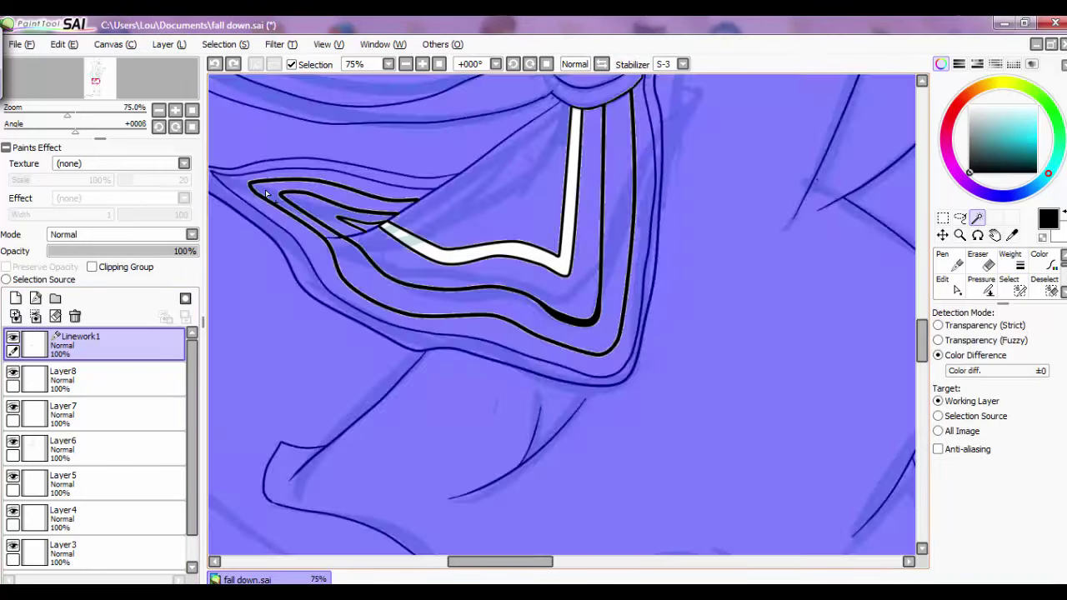
key("ctrl+d")
Merge the linework layer into Layer8 and select the insides of the wide and thin collar stripes with the Magic Wand.
key("ctrl+e")
left_click(310, 228)
left_click_drag(921, 344, 920, 330)
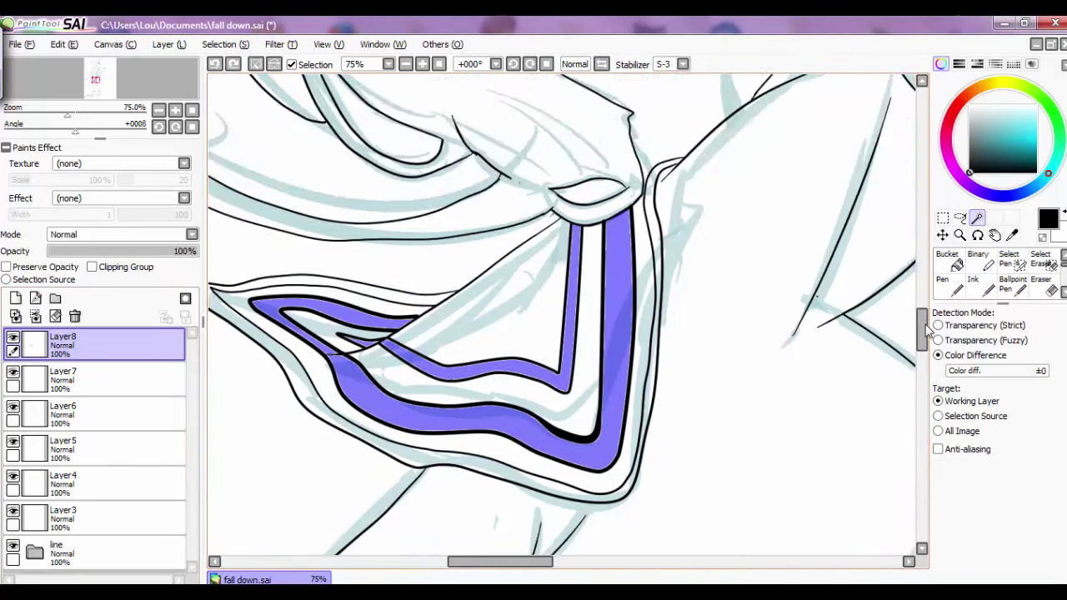
scroll(920, 330, "up", 1)
scroll(920, 330, "down", 3)
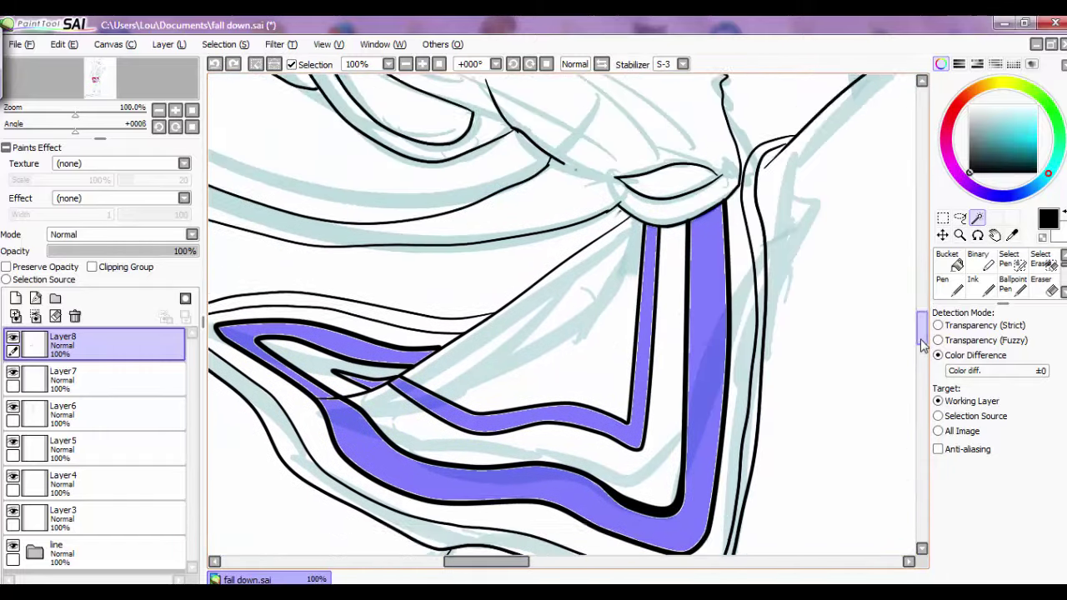
Fill the selected collar stripes with black using the Bucket, clear the selection and undo the stray fill outside the stripes.
left_click(949, 260)
left_click(249, 236)
key("ctrl+d")
left_click(249, 236)
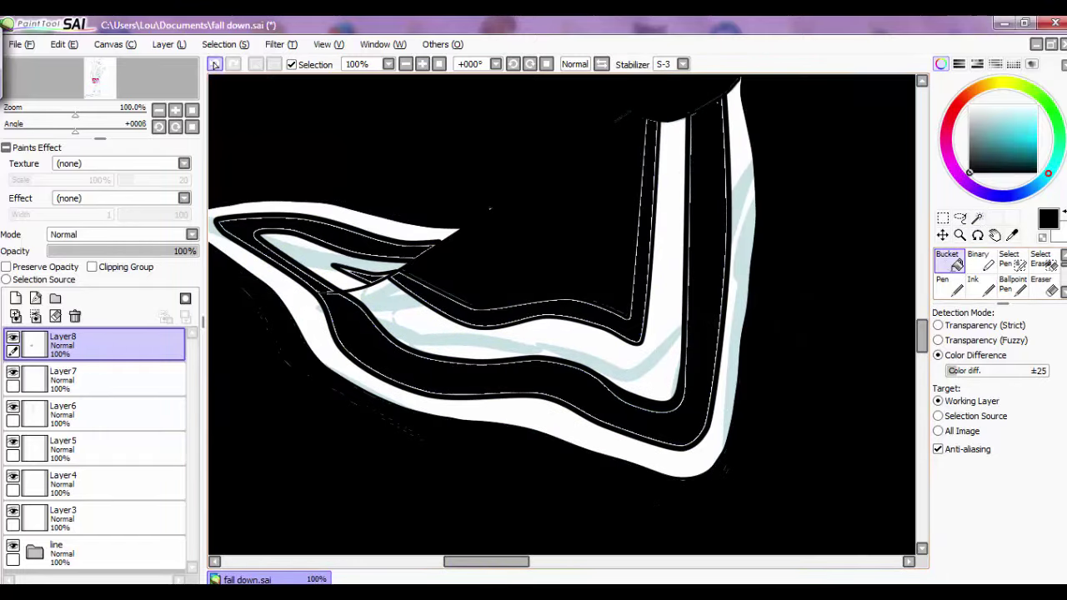
key("ctrl+z")
On Layer7, ink the lines of the blouse's hem stripes parallel to the wavy hem with the size 5 Ink tool.
left_click(406, 64)
left_click(62, 379)
left_click(422, 64)
key("n")
scroll(421, 317, "down", 3)
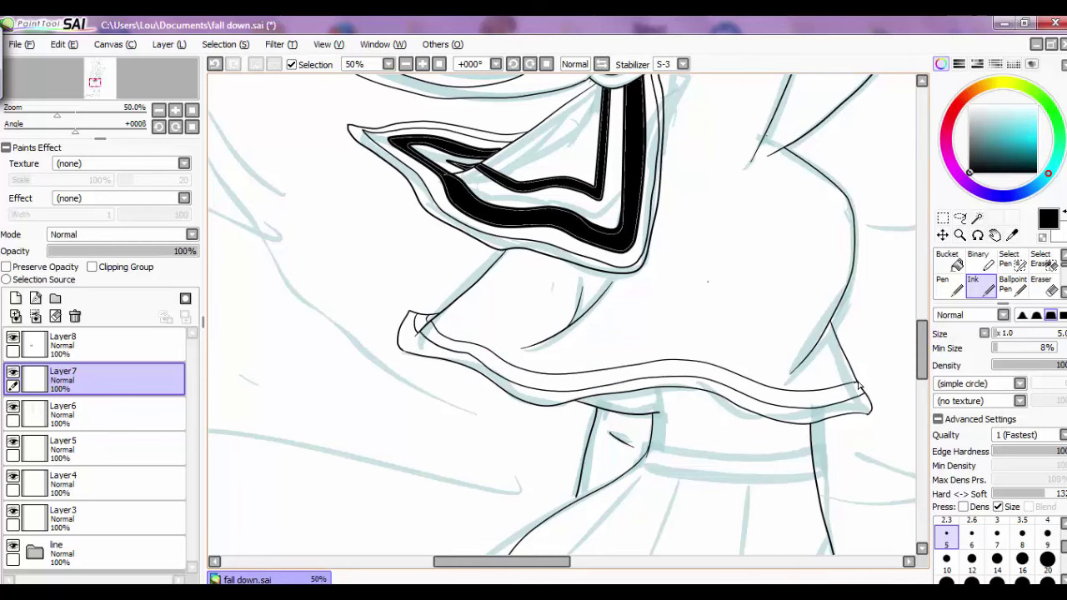
left_click_drag(858, 385, 711, 373)
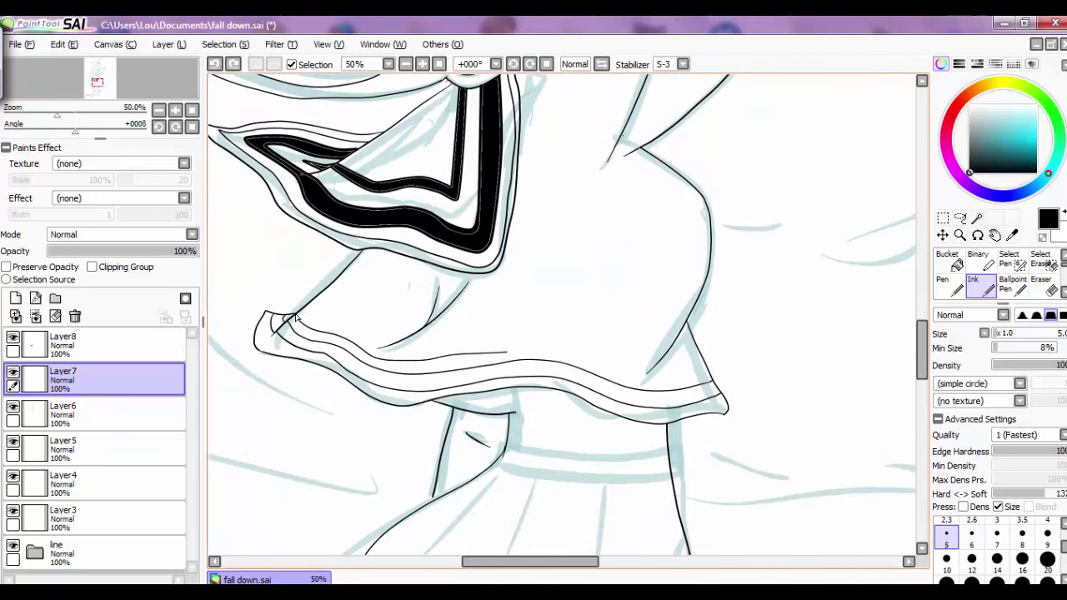
Select the wide band along the blouse's hem, fill it with black using the Bucket, and clear the selection.
key("w")
left_click(589, 380)
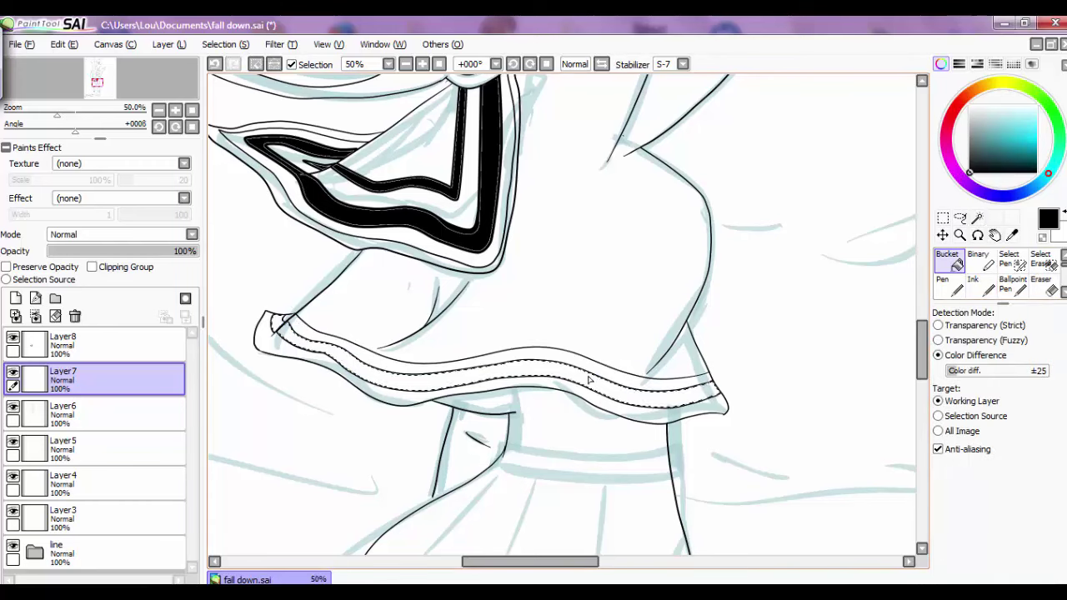
left_click(589, 380)
key("s")
key("ctrl+d")
key("ctrl+z")
key("ctrl+plus")
key("ctrl+d")
Copy the uppermost hem line, paste it on its own layer and move it to form the thin stripe's second edge.
mouse_move(641, 397)
left_mouse_down()
mouse_move(775, 407)
mouse_move(400, 371)
left_mouse_up()
left_click_drag(400, 371, 591, 371)
left_click_drag(476, 369, 354, 309)
key("ctrl+c")
key("ctrl+v")
key("ctrl+t")
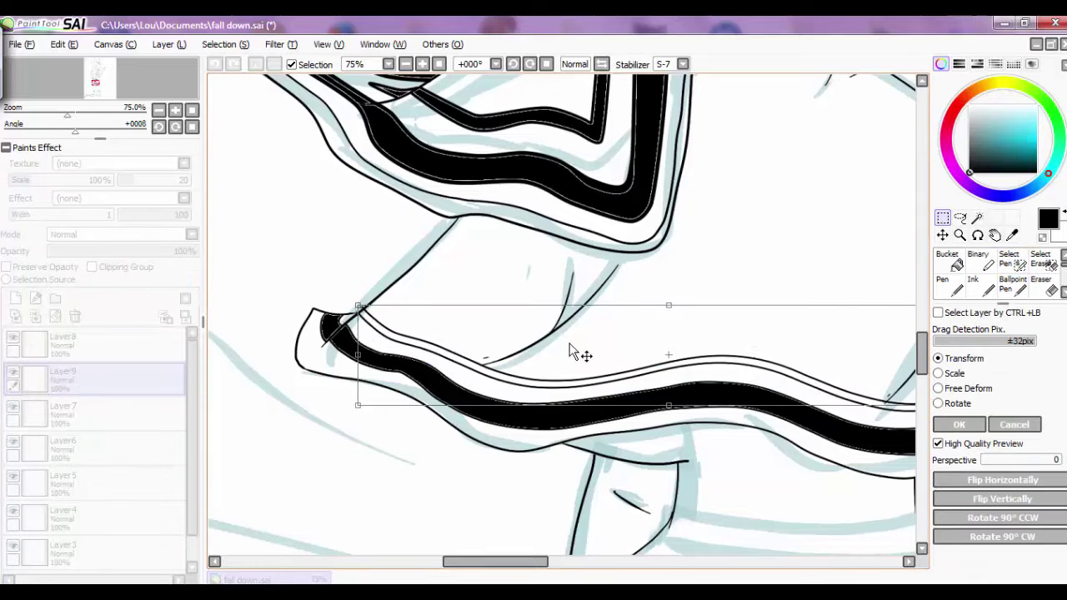
left_click_drag(570, 350, 512, 381)
key("Return")
Trim the pasted line with the size 30 eraser, merge it into Layer7 and fill the thin hem stripe with black.
key("e")
left_click_drag(287, 300, 142, 300)
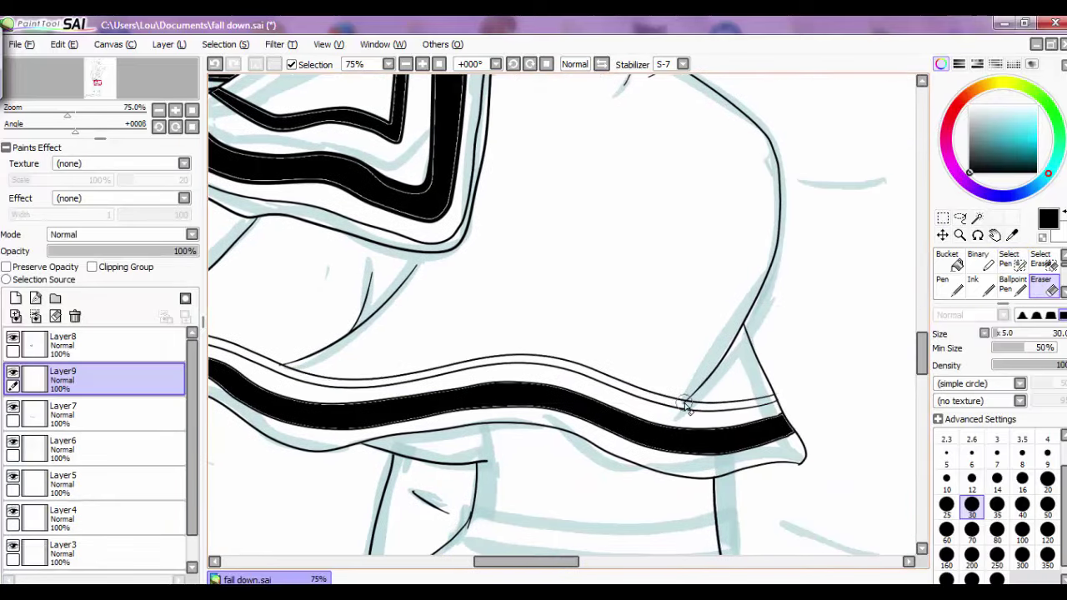
left_click(106, 412)
key("w")
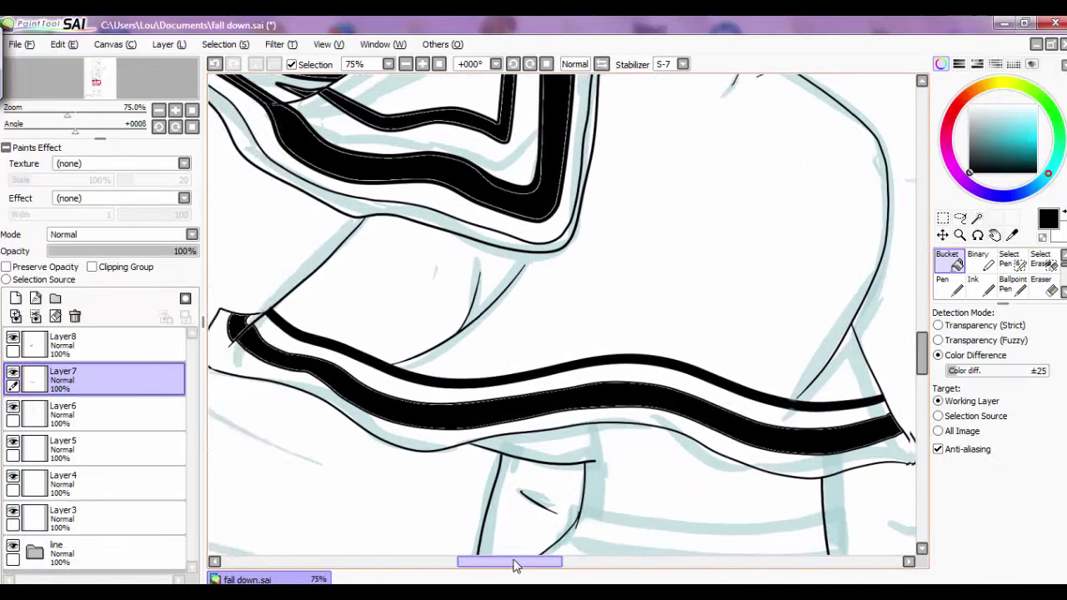
Ink the stripe lines across the sleeve cuff on Layer7 with the size 5 Ink tool.
scroll(562, 315, "down", 3)
key("n")
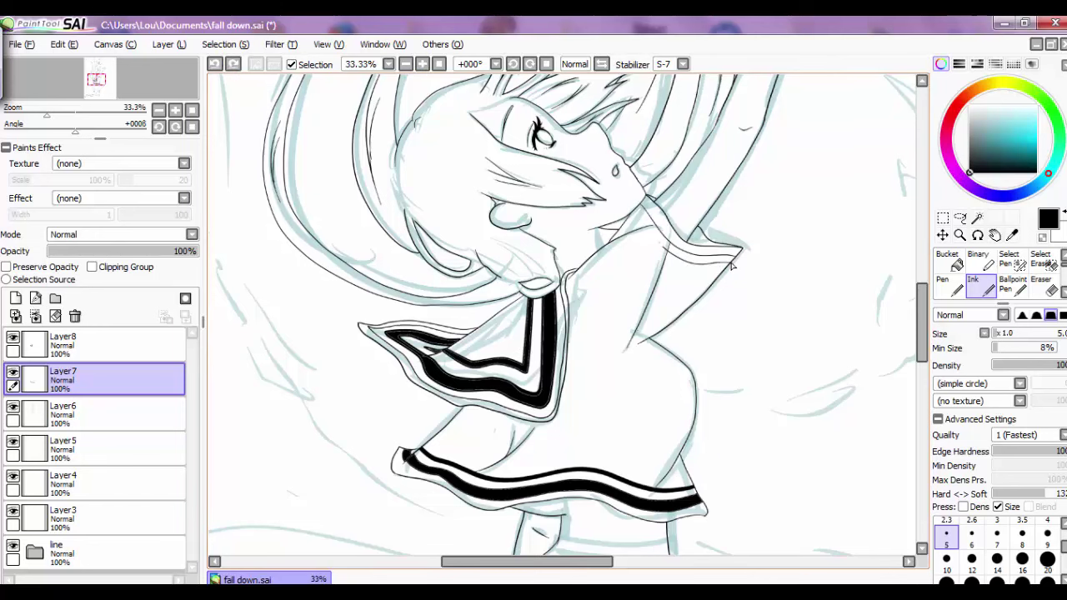
scroll(625, 223, "up", 2)
left_click_drag(713, 257, 796, 268)
key("ctrl+t")
left_click(956, 425)
left_click(216, 65)
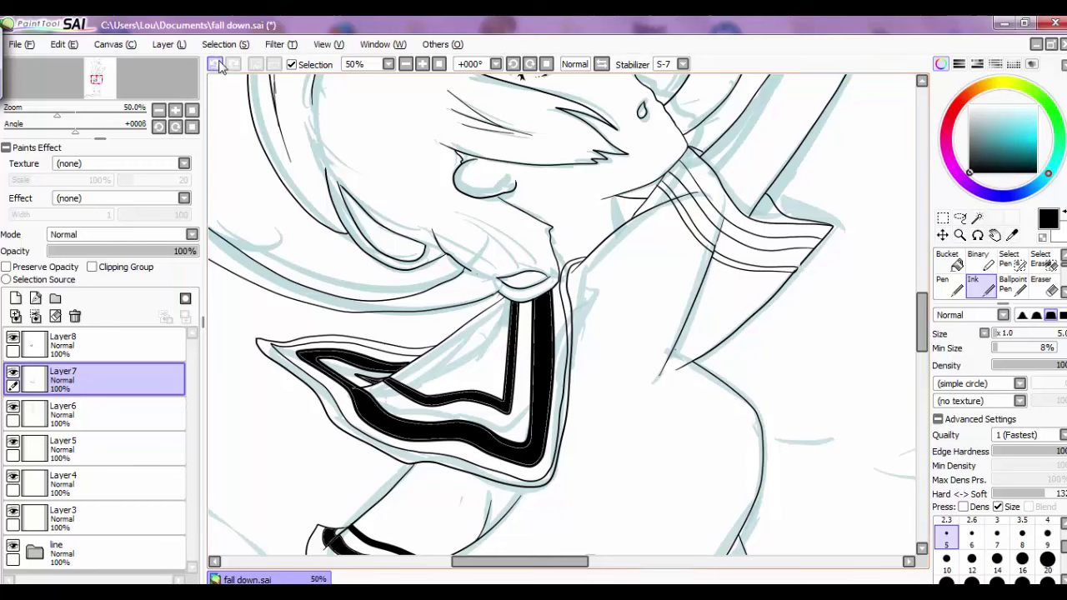
Select the outer section of the cuff's stripe line, transform it into place and clear the selection.
key("s")
mouse_move(724, 220)
left_mouse_down()
mouse_move(809, 233)
mouse_move(806, 244)
left_mouse_up()
key("ctrl+t")
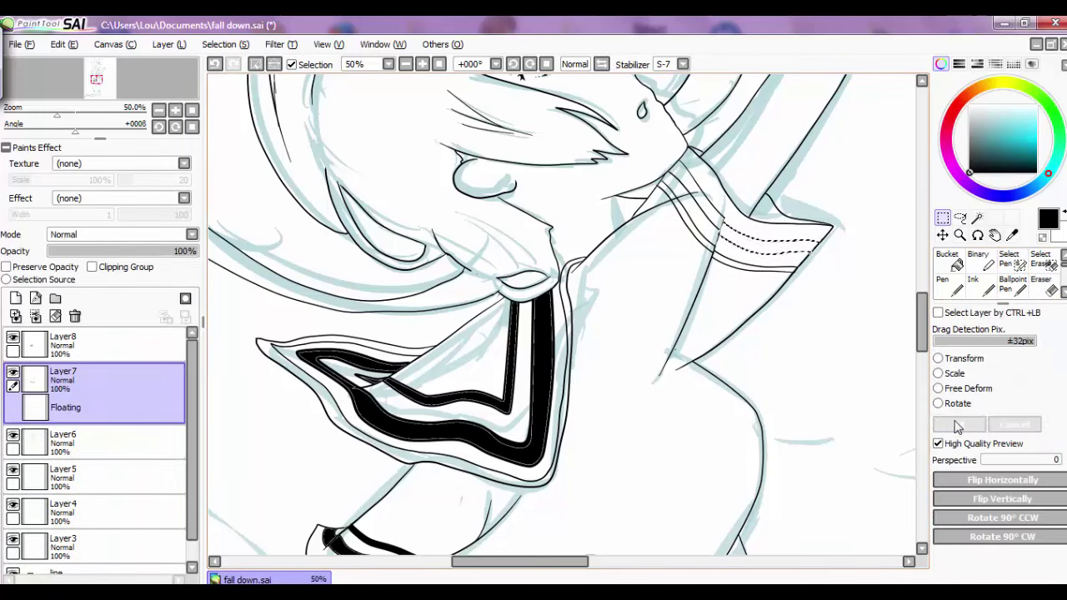
key("Return")
key("ctrl+d")
Adjust the short stripe segments at the neck end of the cuff by selecting and transforming them.
key("ctrl+t")
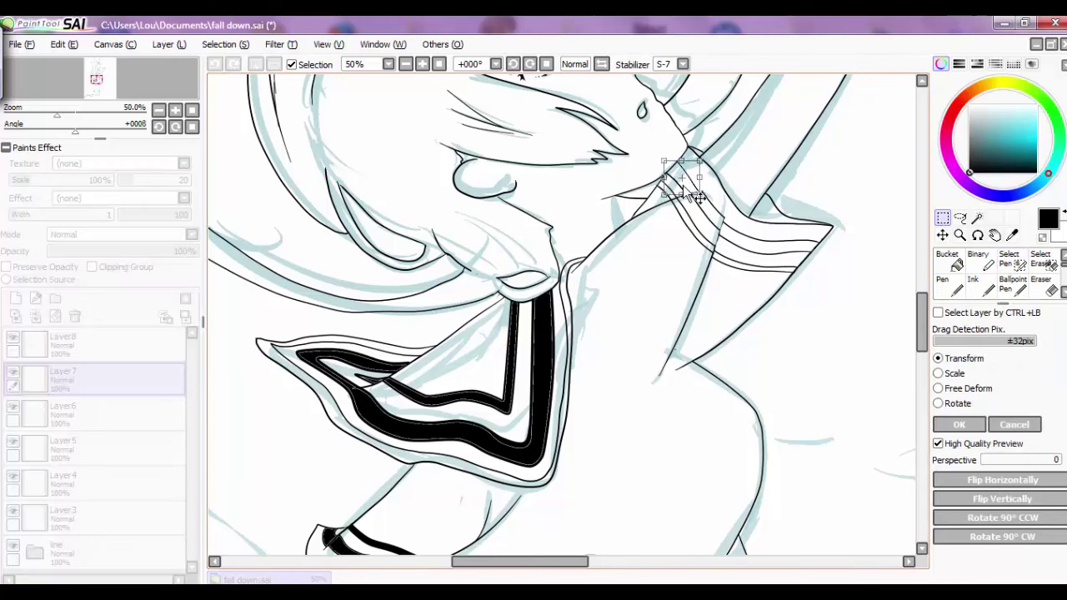
left_click(980, 287)
left_click(423, 65)
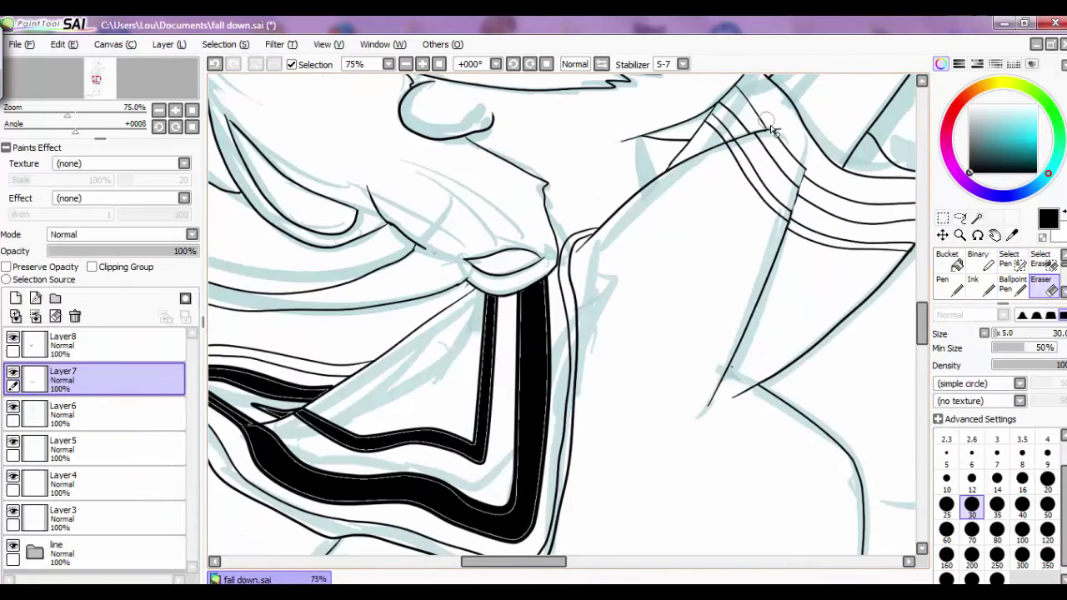
left_click_drag(697, 108, 732, 145)
key("ctrl+t")
key("Return")
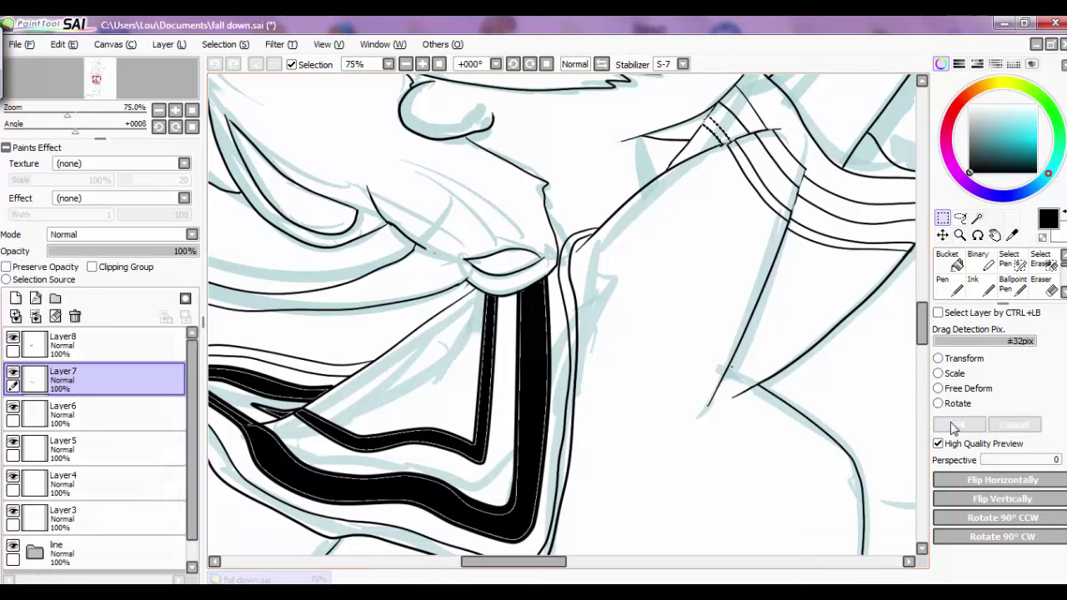
scroll(711, 122, "down", 2)
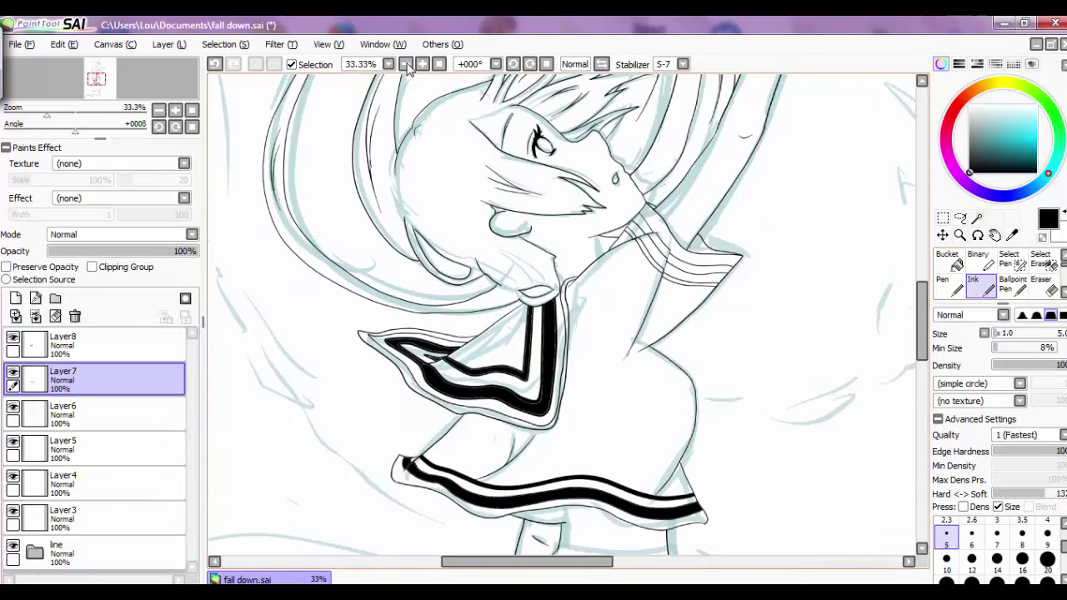
On Layer4, ink the inner details of the ear and the neck line below the jaw.
left_click(18, 480)
scroll(505, 226, "down", 1)
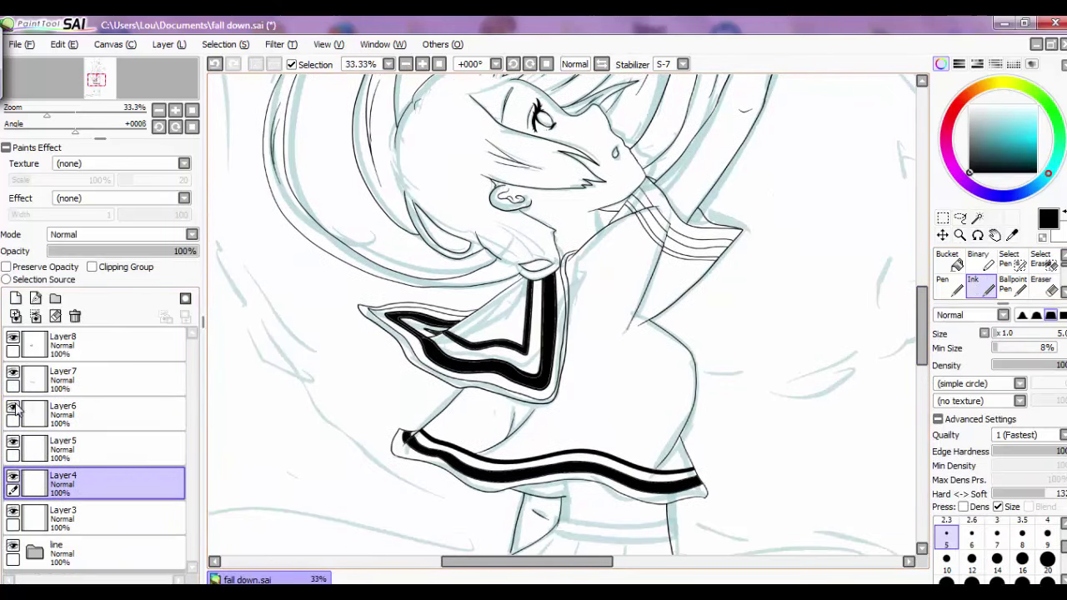
left_click(406, 66)
left_click(421, 64)
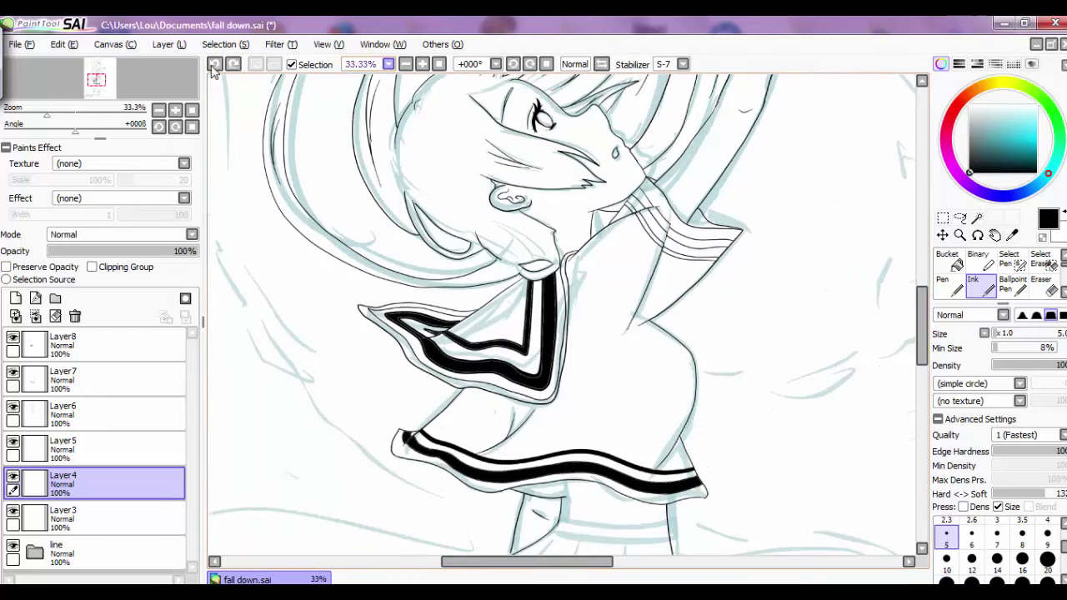
key("plus")
key("minus")
key("minus")
Fill the wide and thin stripes of the sleeve cuff with black on Layer7 using the Bucket.
left_click(63, 380)
left_click(950, 260)
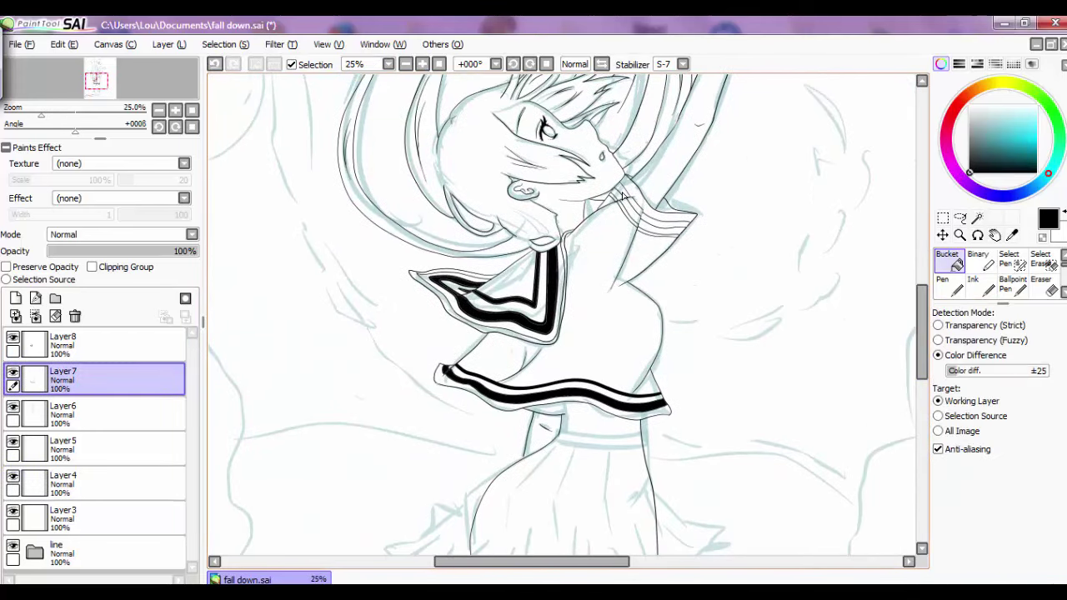
key("plus")
key("plus")
key("plus")
key("plus")
key("e")
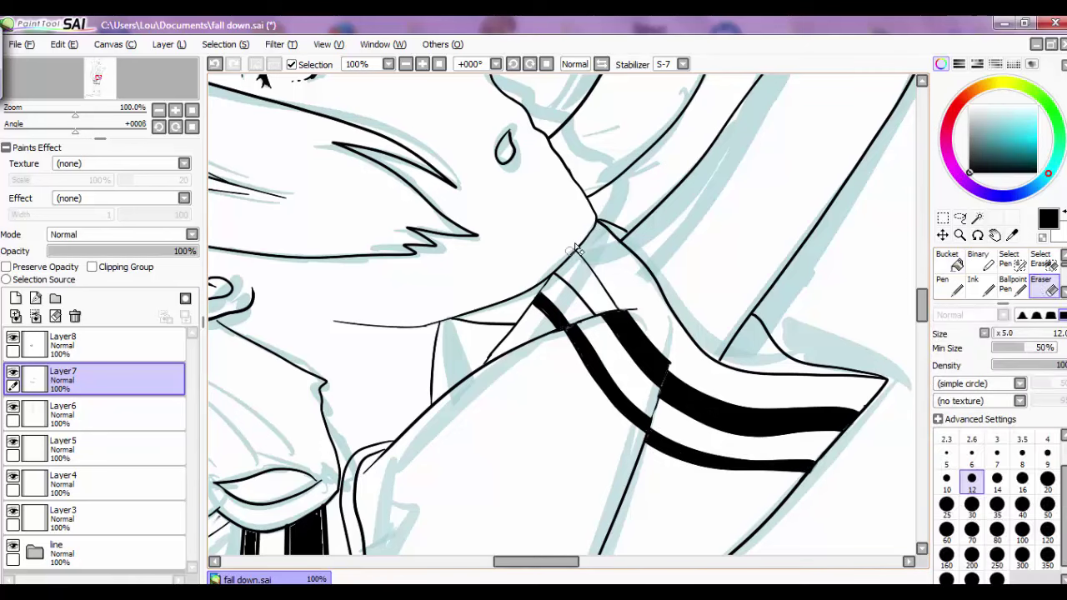
key("n")
left_click(950, 260)
left_click(582, 282)
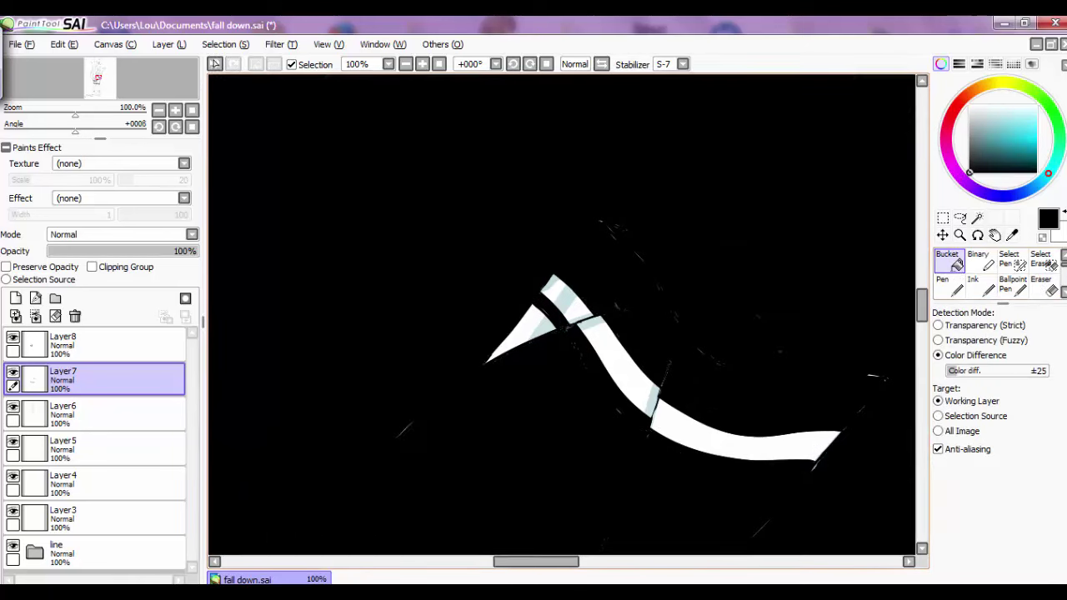
key("ctrl+z")
Hide Layer4, ink the cuff's open edge beside the chin on Layer7 and fill the remaining wide stripe section with black.
left_click(12, 478)
key("n")
left_click_drag(598, 220, 553, 279)
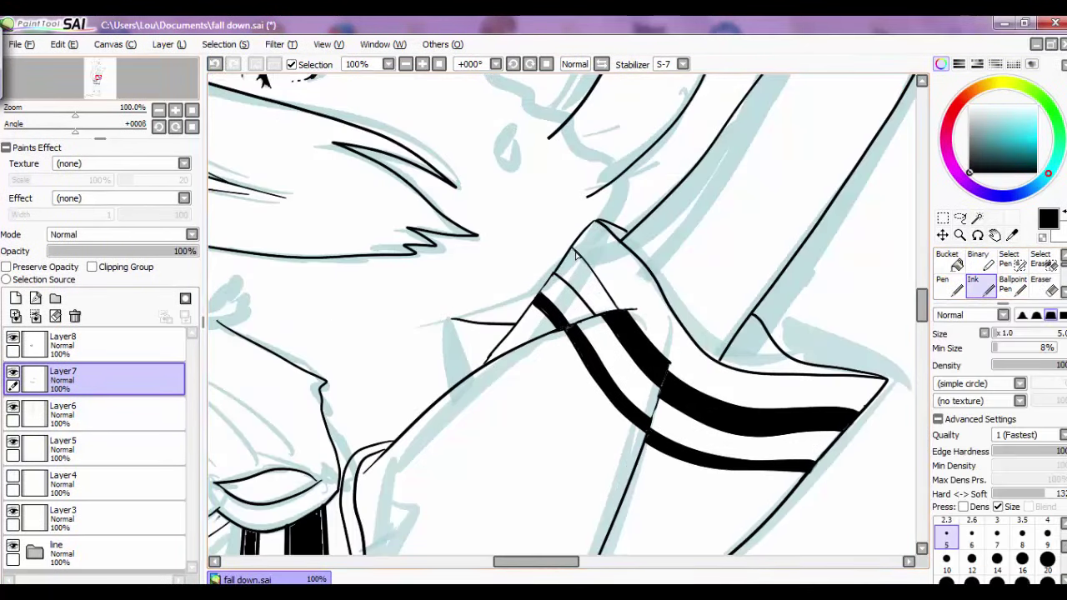
key("ctrl+z")
left_click(950, 260)
Close the gaps in the collar's outer border with the Ink tool and fill the border with black using the Bucket.
scroll(932, 326, "down", 3)
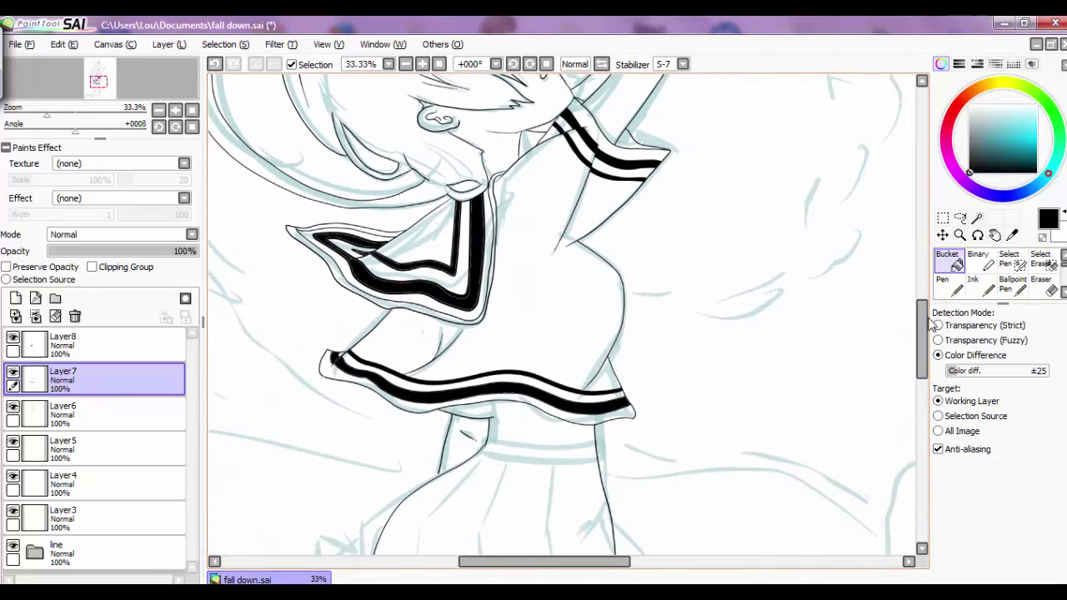
left_click(393, 157)
key("ctrl+z")
scroll(392, 158, "up", 3)
key("n")
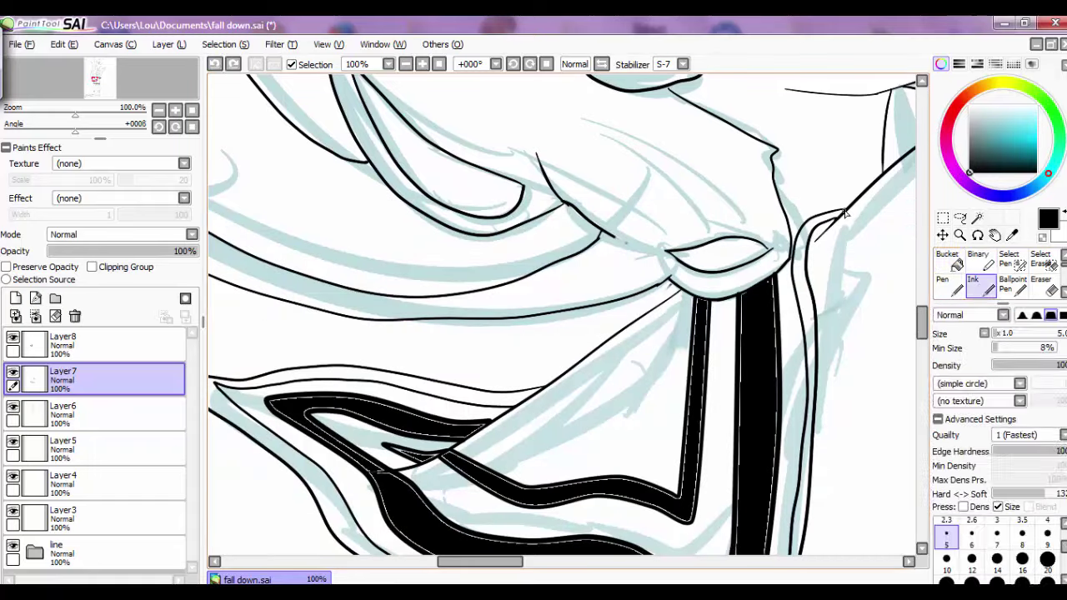
key("g")
left_click(811, 229)
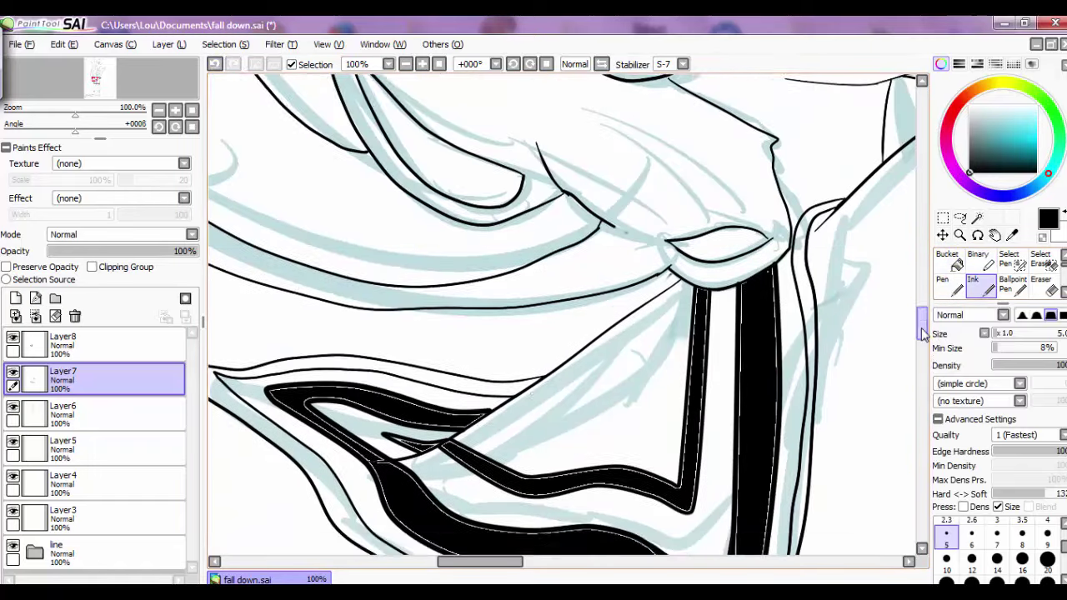
key("g")
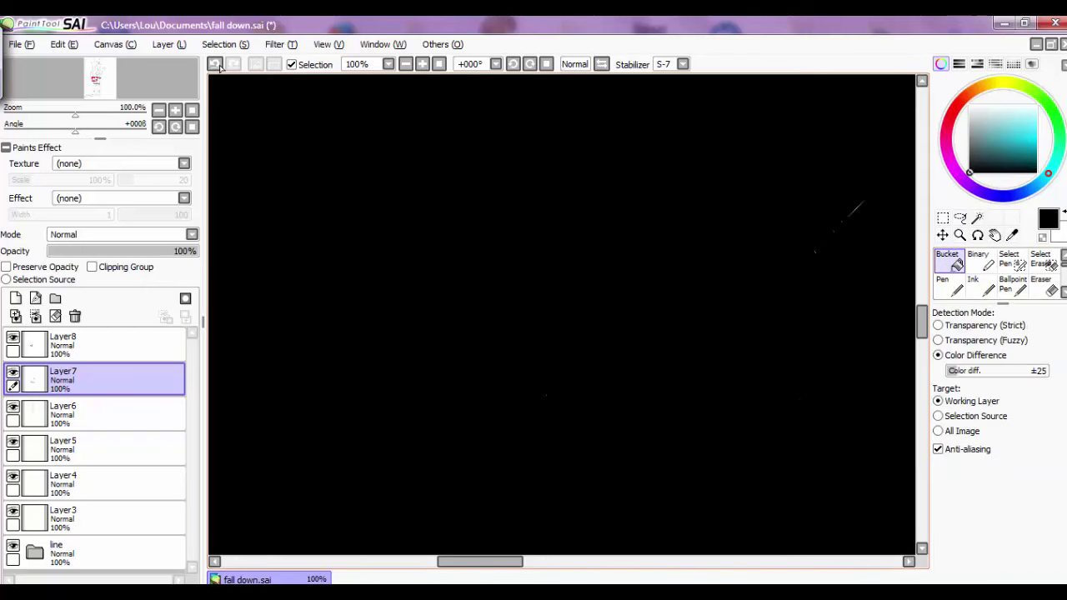
left_click(215, 65)
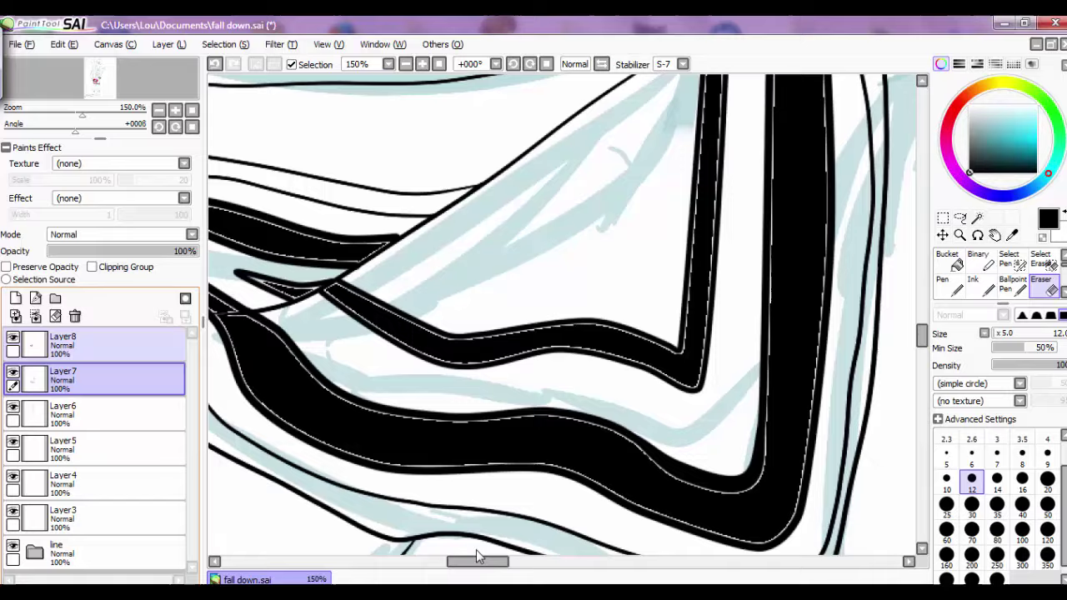
key("ctrl+minus")
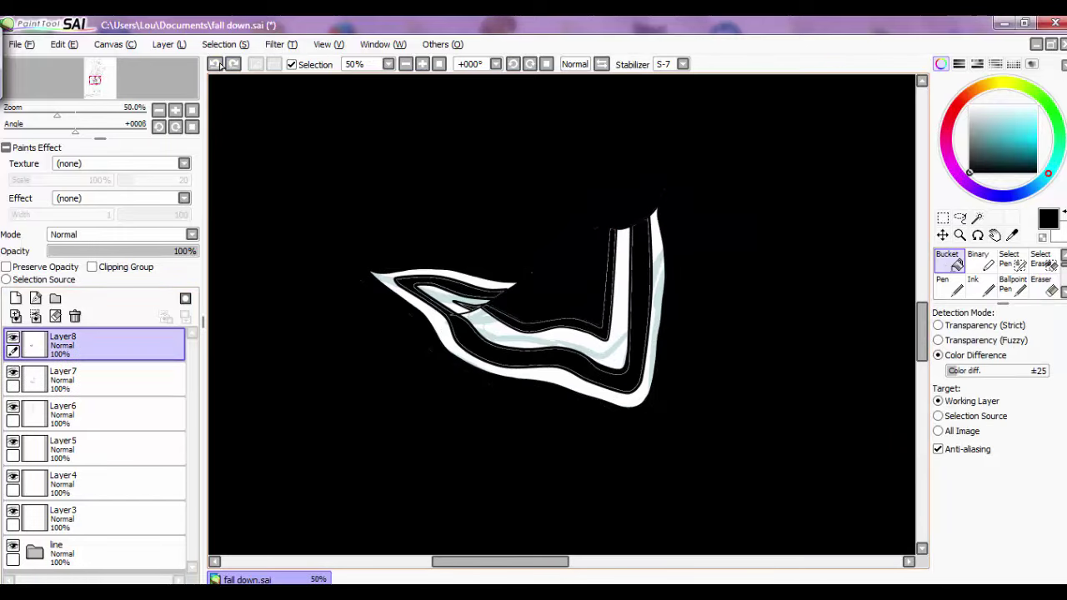
left_click(215, 65)
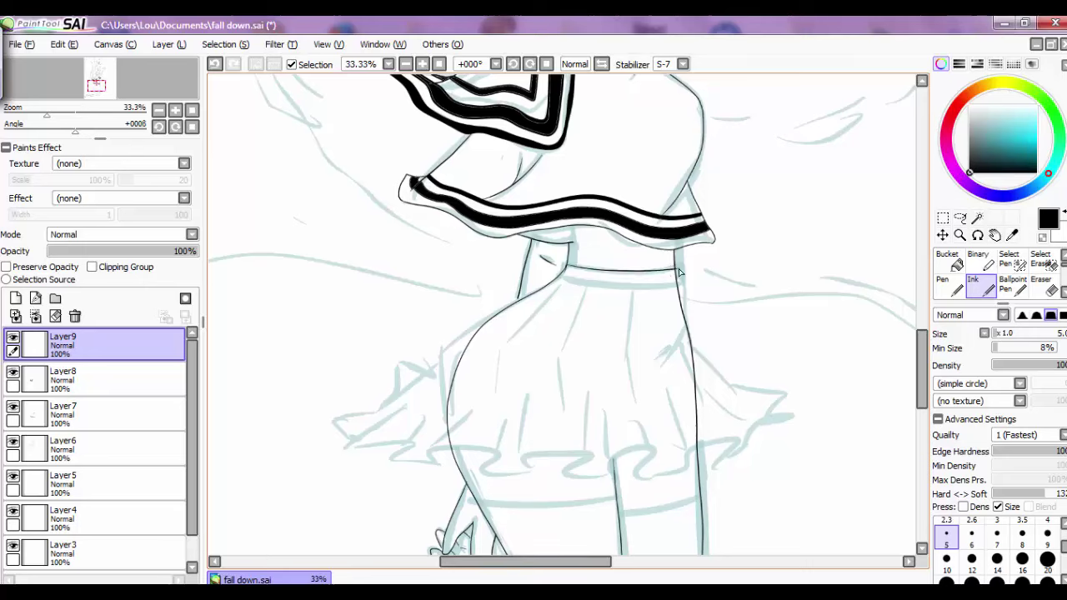
Undo the waist stroke on Layer9 and erase the hip and thigh outlines under the skirt on Layer5 with the size 100 eraser.
left_click(214, 64)
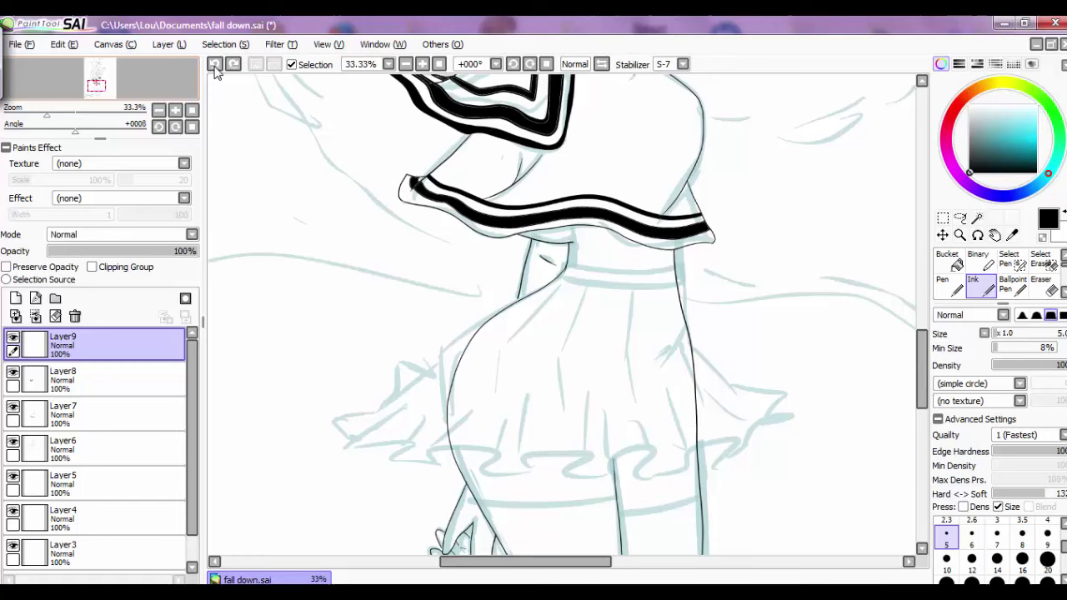
left_click(62, 483)
left_click(1041, 283)
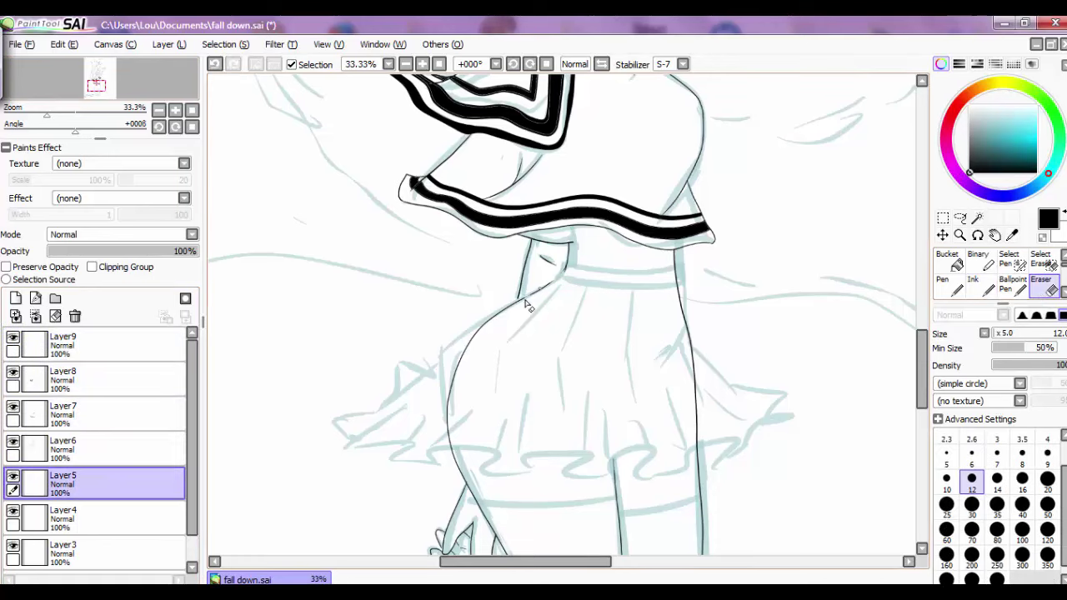
left_click(1021, 531)
left_click_drag(517, 296, 456, 457)
left_click_drag(700, 454, 677, 279)
left_click(988, 286)
left_click(116, 345)
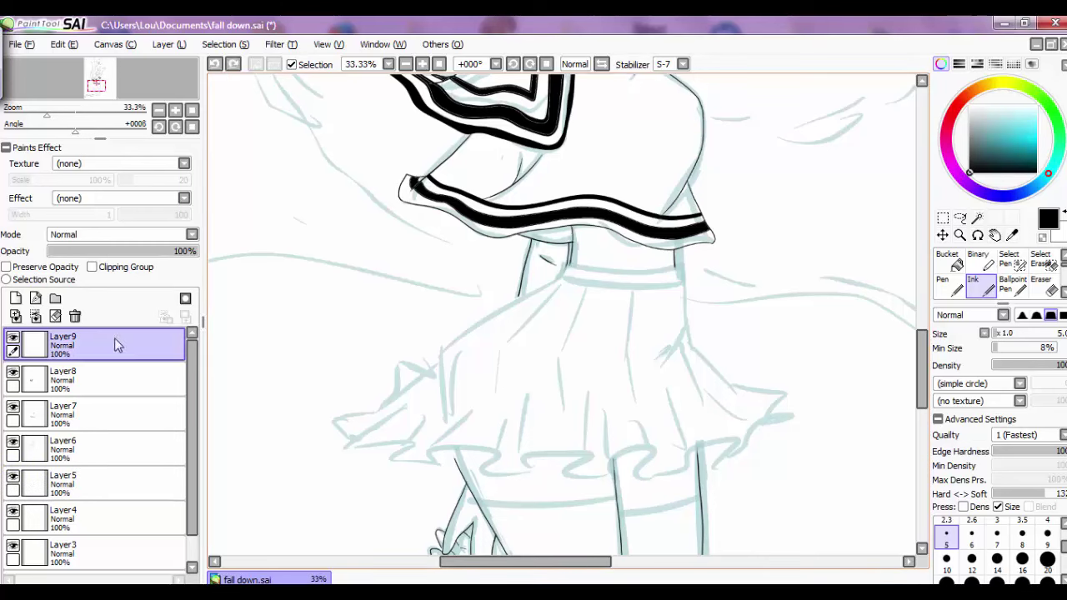
On Layer5, erase the front waist line and re-ink it together with the waistband and the skirt's left side.
left_click(63, 484)
left_click(1041, 283)
left_click_drag(671, 241, 698, 450)
left_click(989, 286)
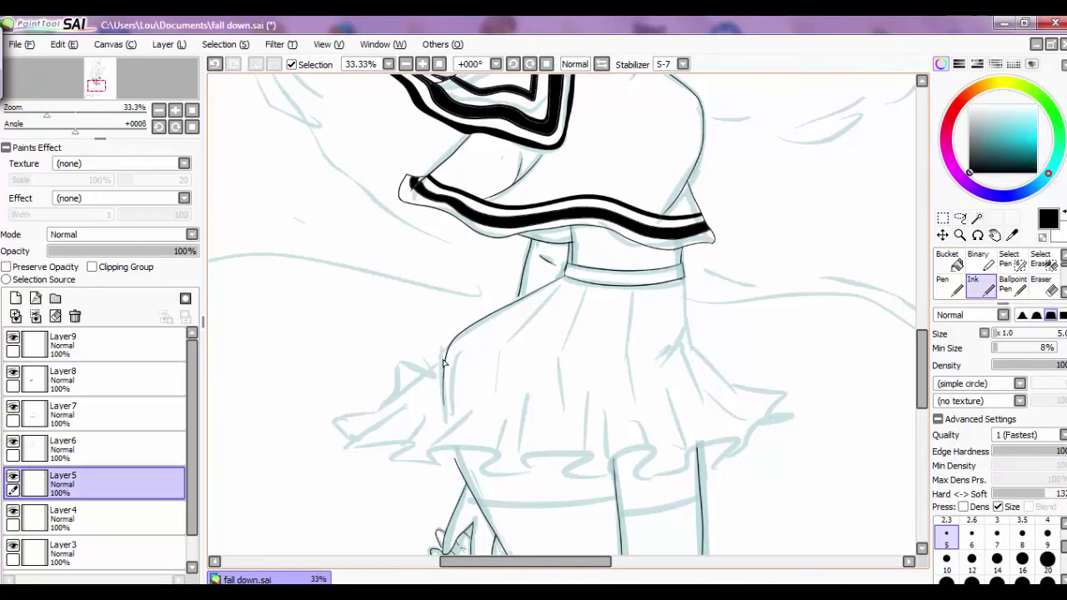
Try to ink the skirt's ruffled hem on Layer5 with the stabilizer set to 15, and undo the hem strokes.
left_click_drag(443, 362, 346, 411)
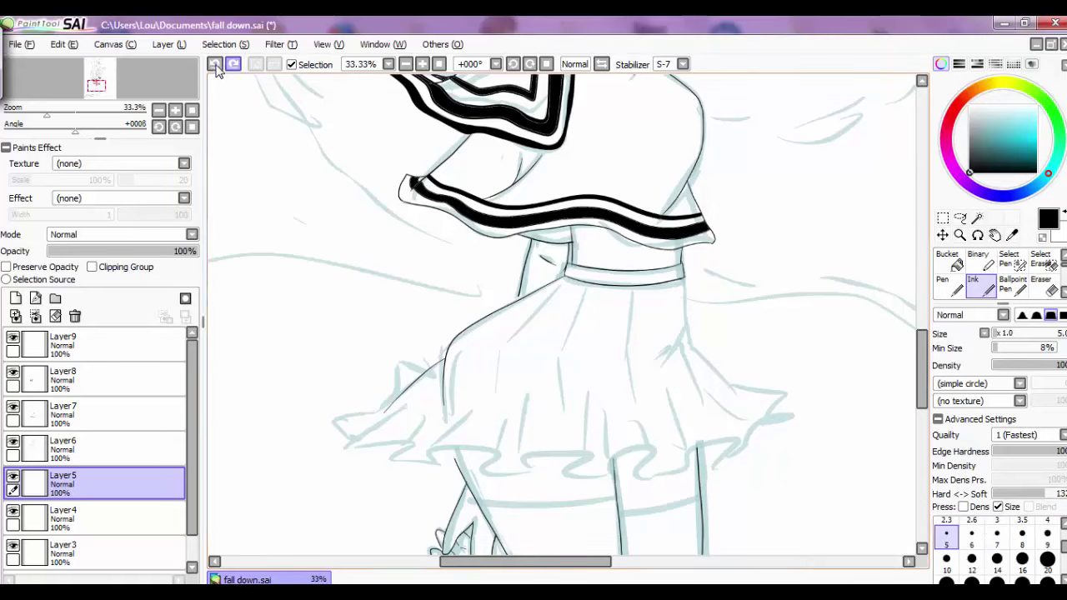
left_click(216, 66)
left_click(682, 64)
left_click(671, 252)
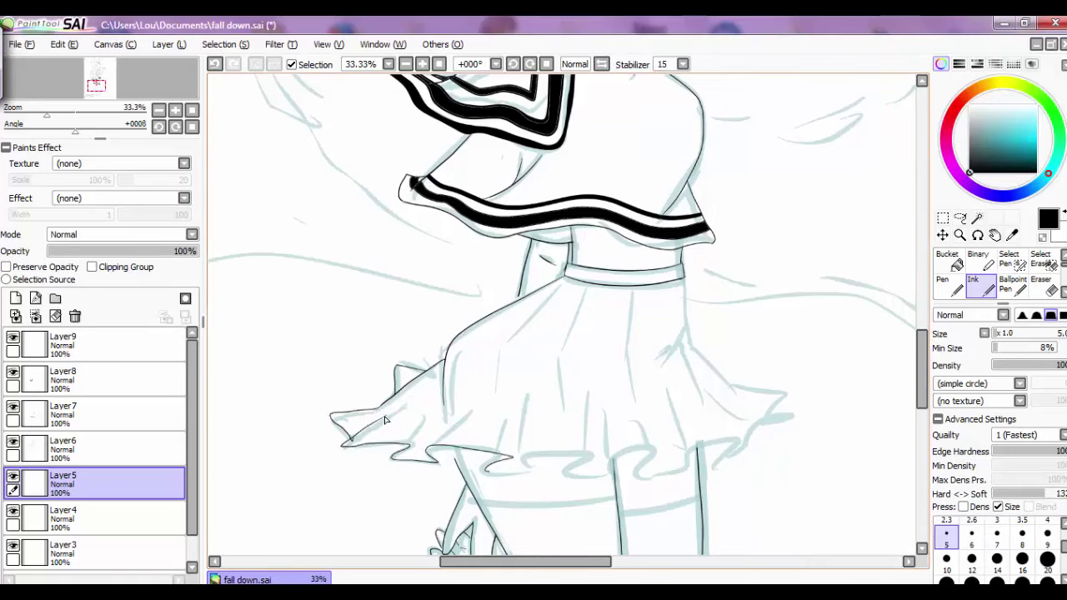
left_click(215, 64)
left_click(215, 64)
Add a new layer above Layer5 and sketch the left part of the skirt's ruffled hem in cyan with the size 6 Ink tool.
left_click(15, 297)
left_click(221, 262, "alt")
left_click(971, 538)
scroll(921, 400, "up", 2)
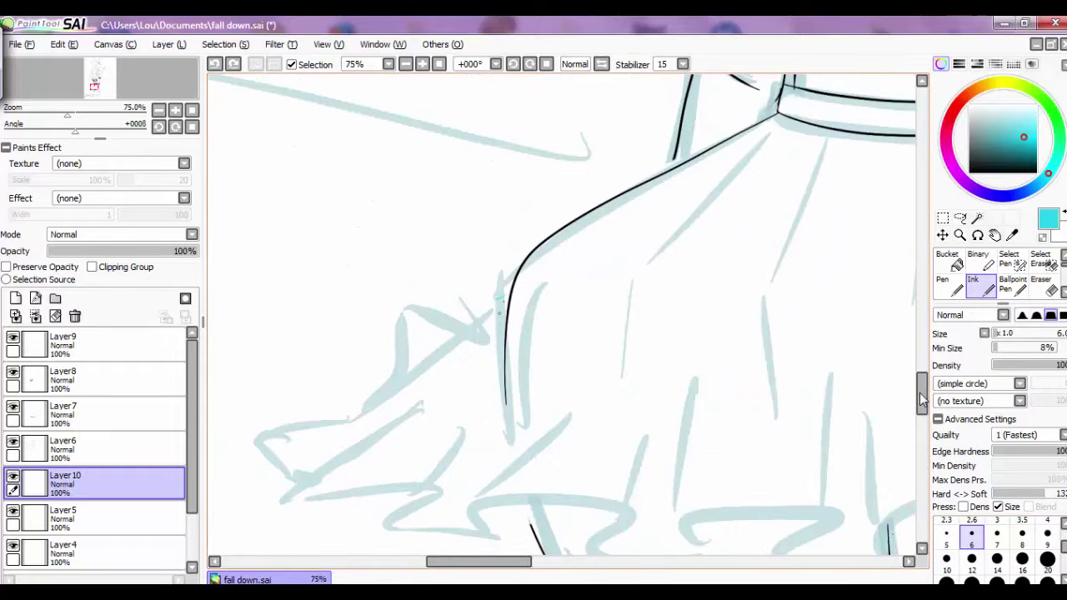
key("ctrl+z")
left_click_drag(507, 303, 385, 410)
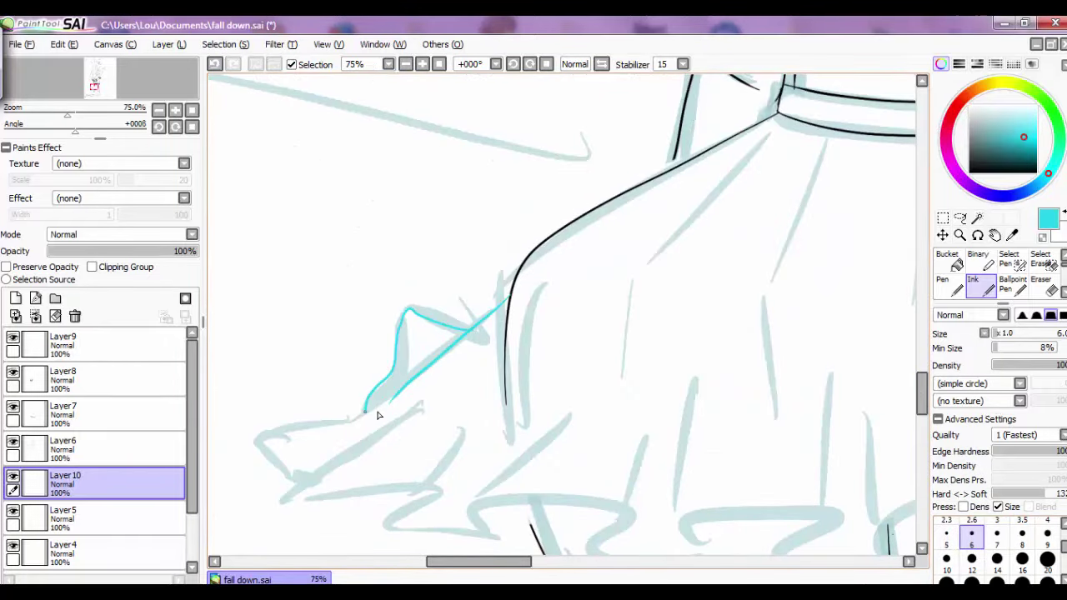
scroll(375, 350, "down", 2)
mouse_move(353, 342)
left_mouse_down()
mouse_move(390, 426)
mouse_move(634, 487)
left_mouse_up()
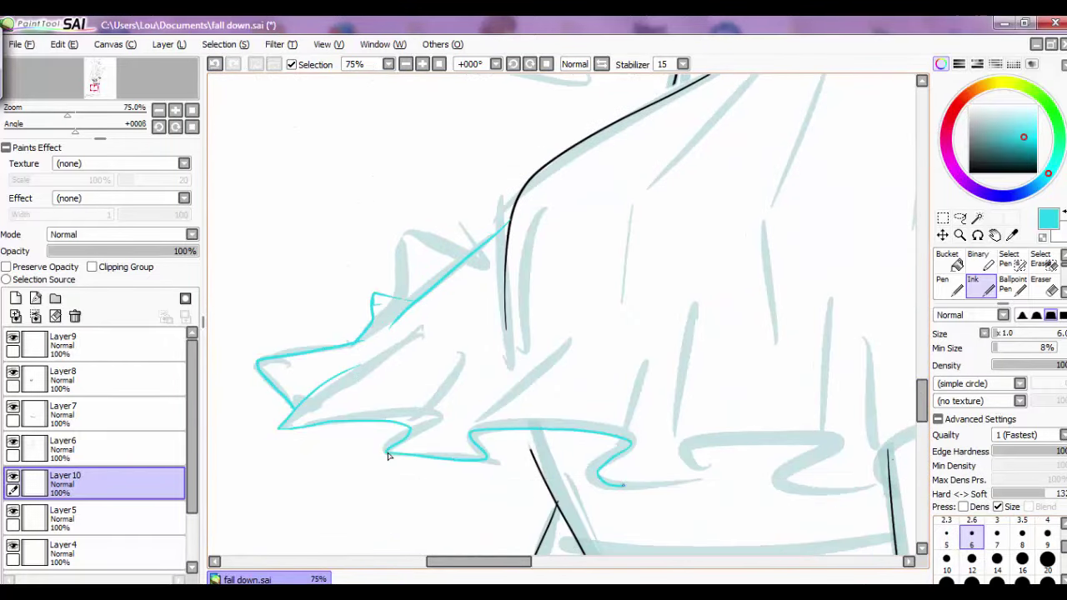
Extend the cyan sketch on Layer10 with the skirt's remaining hem ruffles, right side and pleat lines.
left_click_drag(505, 561, 552, 561)
left_click_drag(578, 492, 738, 428)
left_click_drag(555, 561, 601, 567)
left_click_drag(500, 459, 614, 368)
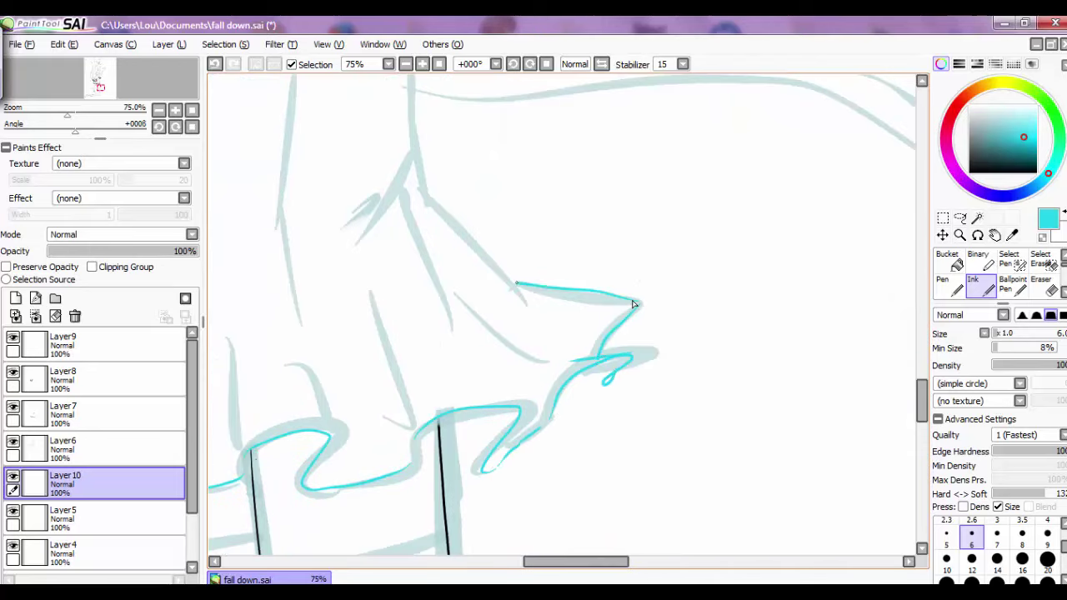
scroll(633, 305, "down", 3)
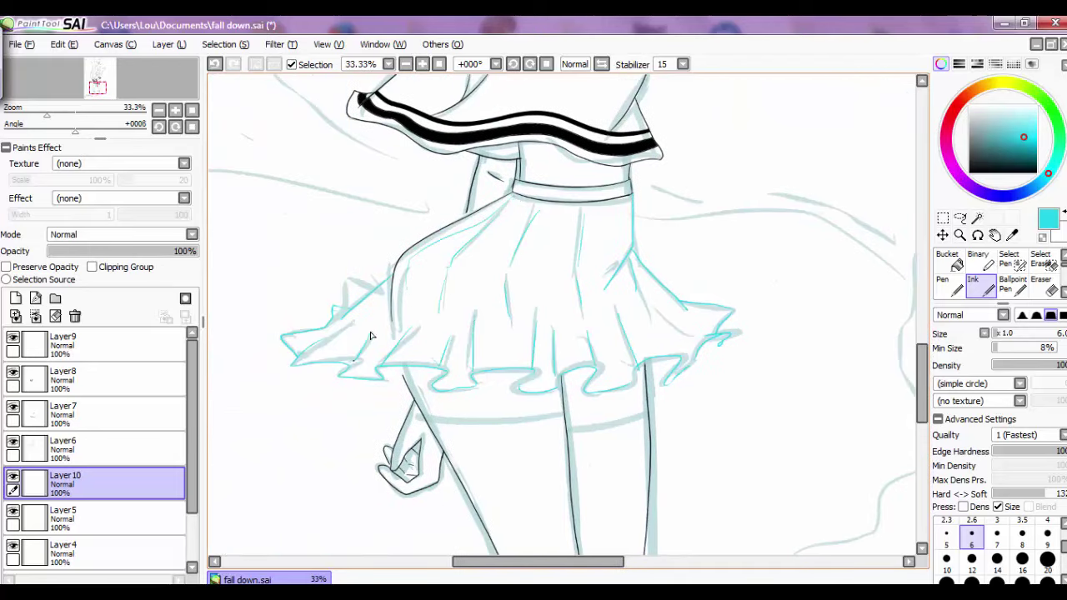
Erase the inked waistband and skirt side from Layer5 with the size 100 eraser.
left_click(63, 448)
key("e")
left_click(63, 519)
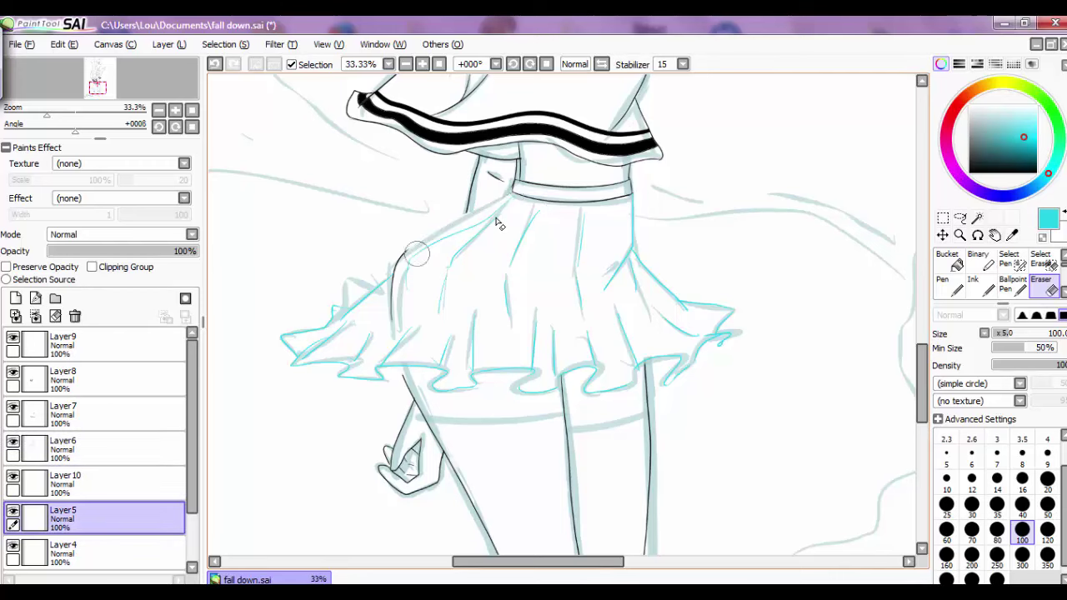
left_click_drag(508, 190, 654, 187)
On Layer9, ink the upper and lower lines of the skirt's waistband in black with the size 6 Ink tool.
left_click(62, 344)
key("n")
scroll(664, 341, "up", 1)
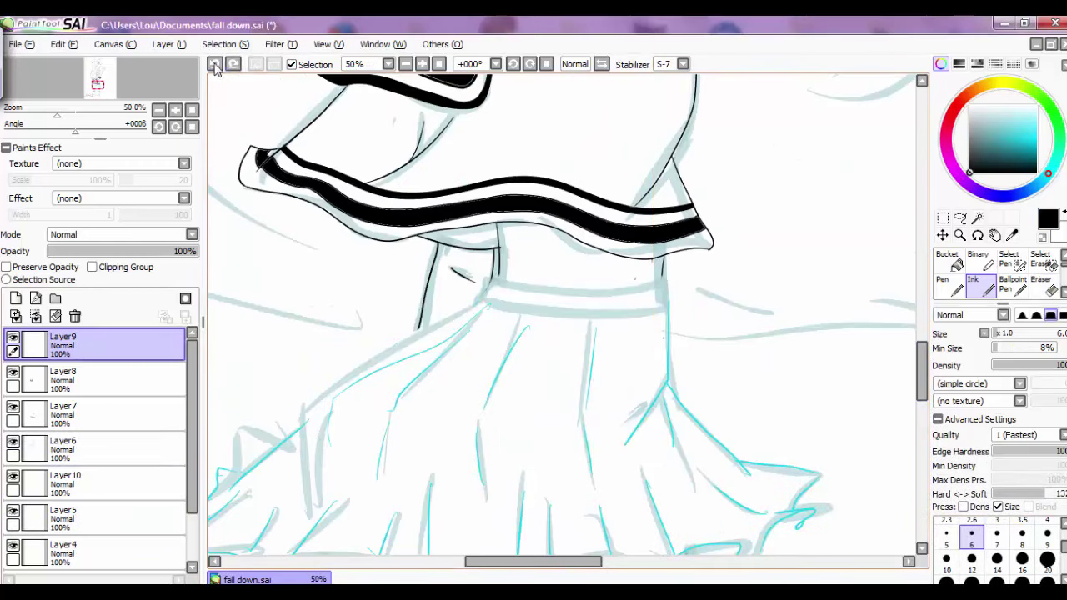
left_click_drag(492, 282, 665, 280)
left_click_drag(493, 307, 669, 305)
Ink the skirt's left side and its upper left fold edge in black on Layer9, down toward the back ruffle.
mouse_move(488, 288)
left_mouse_down()
mouse_move(490, 307)
mouse_move(488, 169)
mouse_move(333, 256)
left_mouse_up()
left_click_drag(487, 170, 602, 169)
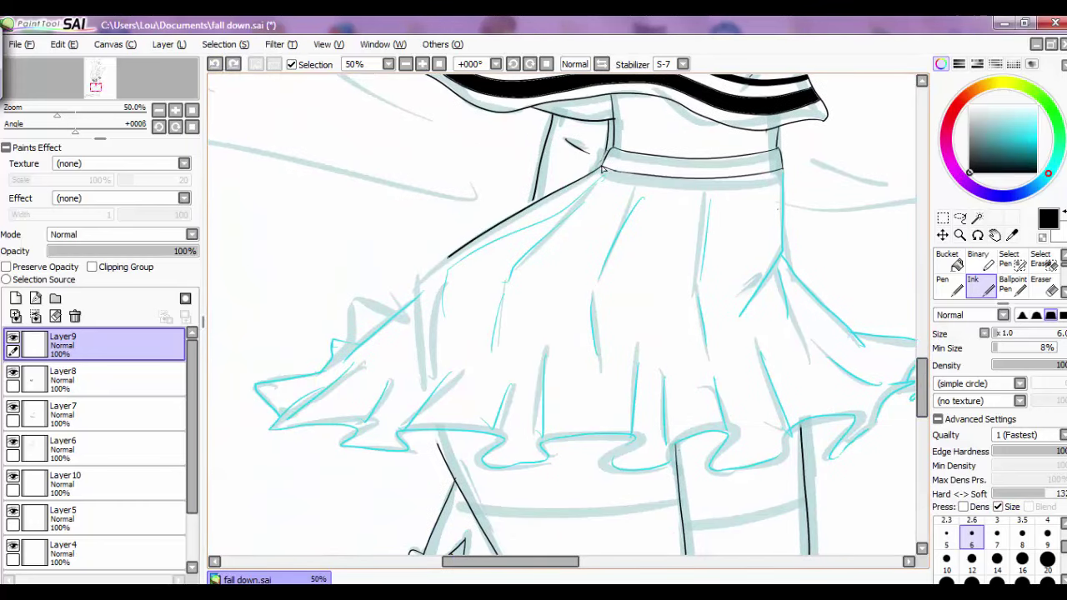
left_click_drag(421, 297, 342, 359)
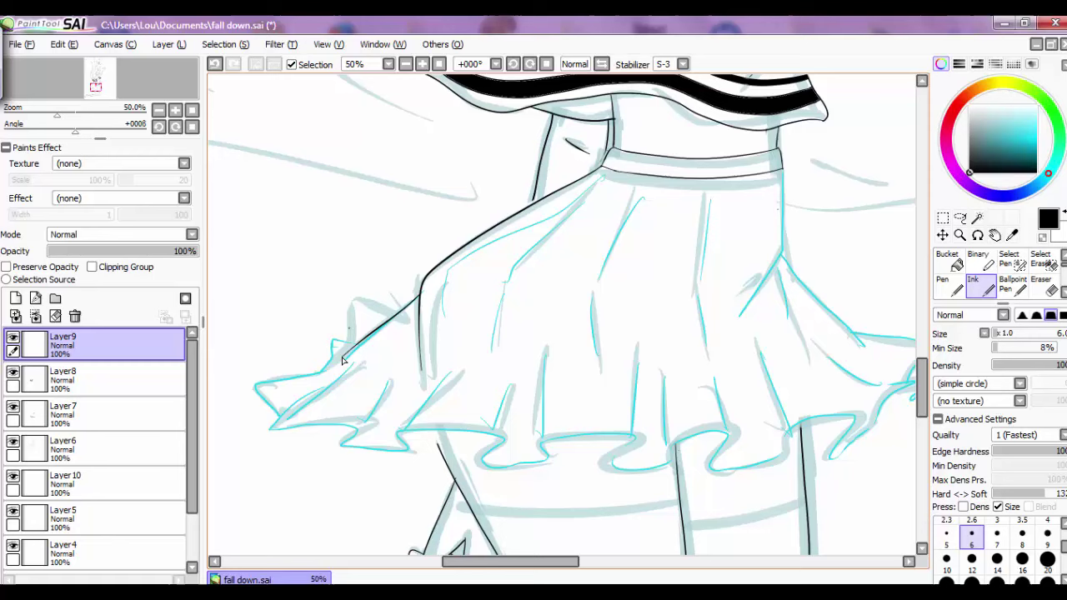
left_click(214, 70)
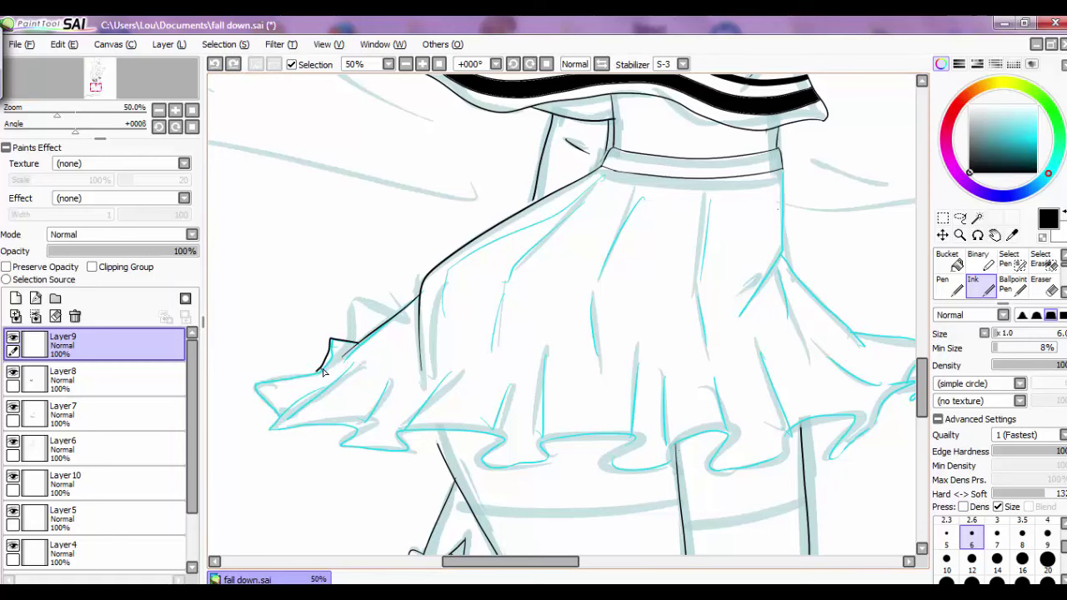
Ink the skirt's ruffled hem outline from the left tip across to the right, including the flared right side.
left_click_drag(330, 367, 266, 426)
left_click_drag(267, 427, 405, 450)
left_click_drag(724, 434, 909, 384)
left_click_drag(556, 561, 603, 558)
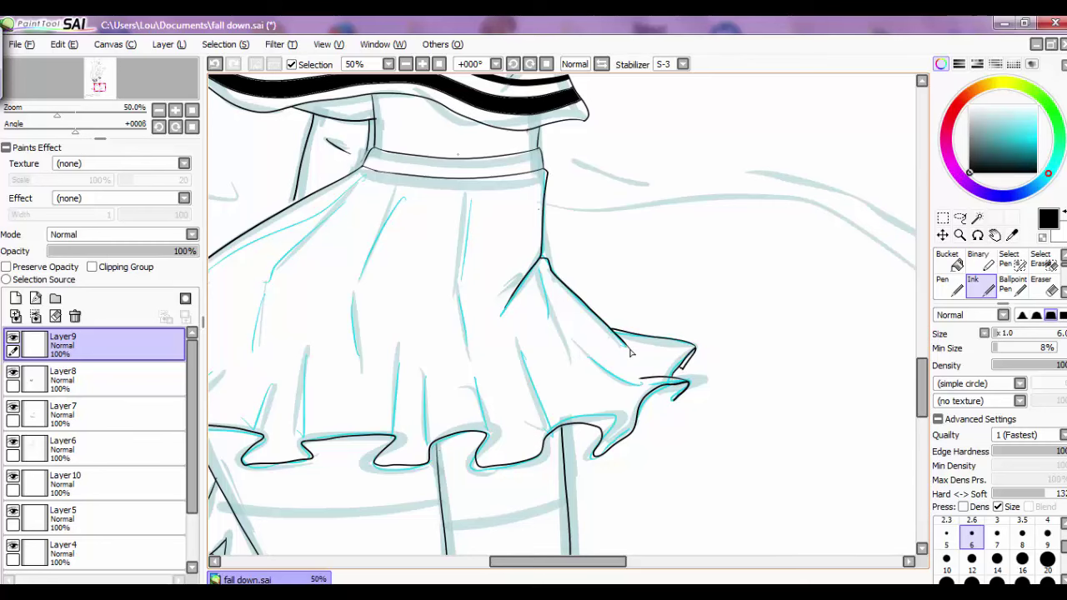
Ink the pleat lines in the middle of the skirt and those rising from the hem ruffles.
left_click_drag(558, 561, 515, 561)
left_click_drag(568, 253, 652, 322)
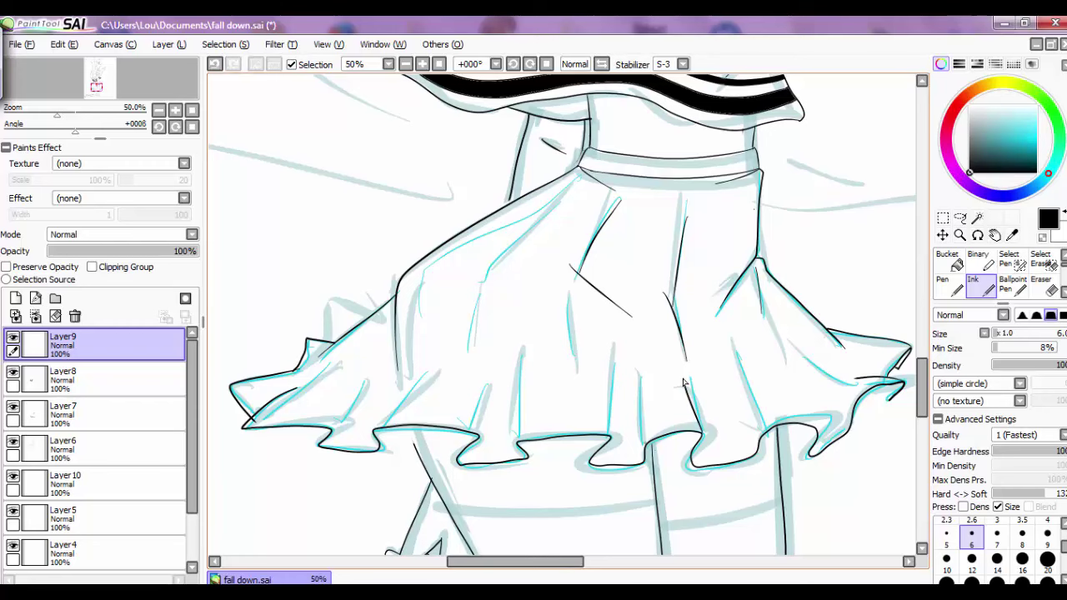
left_click_drag(611, 435, 610, 365)
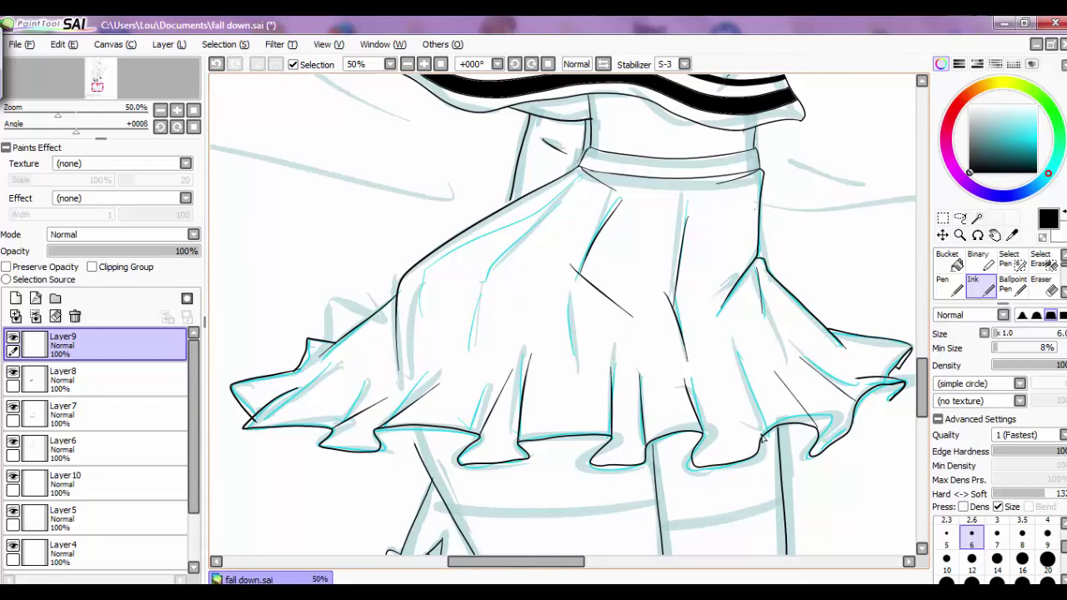
Ink the long curved pleat lines on the left half of the skirt, undoing strokes that stray from the sketch.
left_click_drag(572, 188, 490, 312)
key("ctrl+z")
left_click_drag(533, 210, 476, 327)
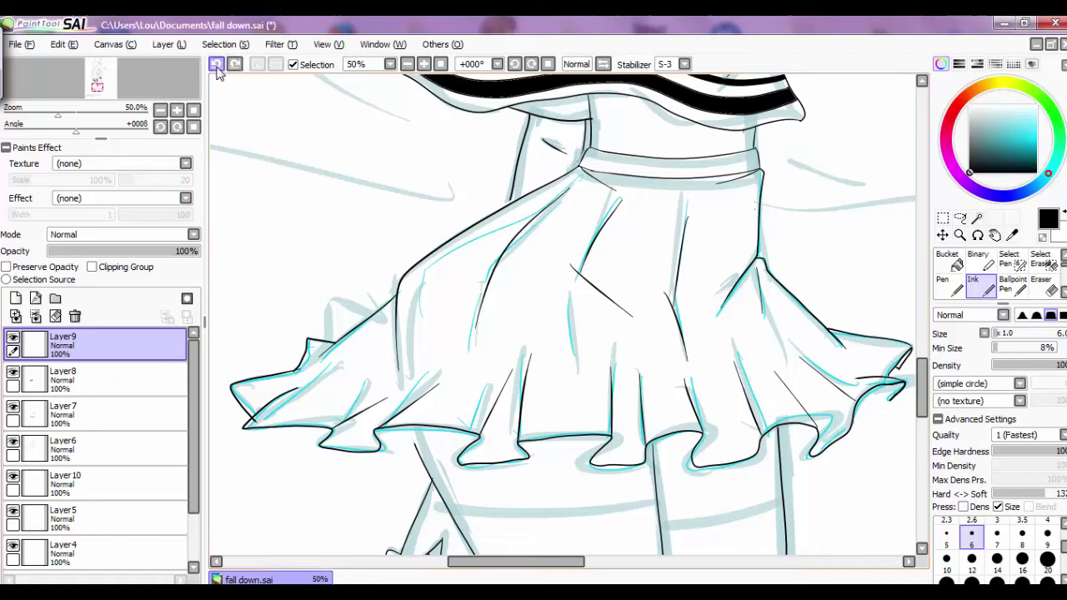
left_click_drag(462, 249, 569, 179)
left_click(216, 65)
left_click(216, 65)
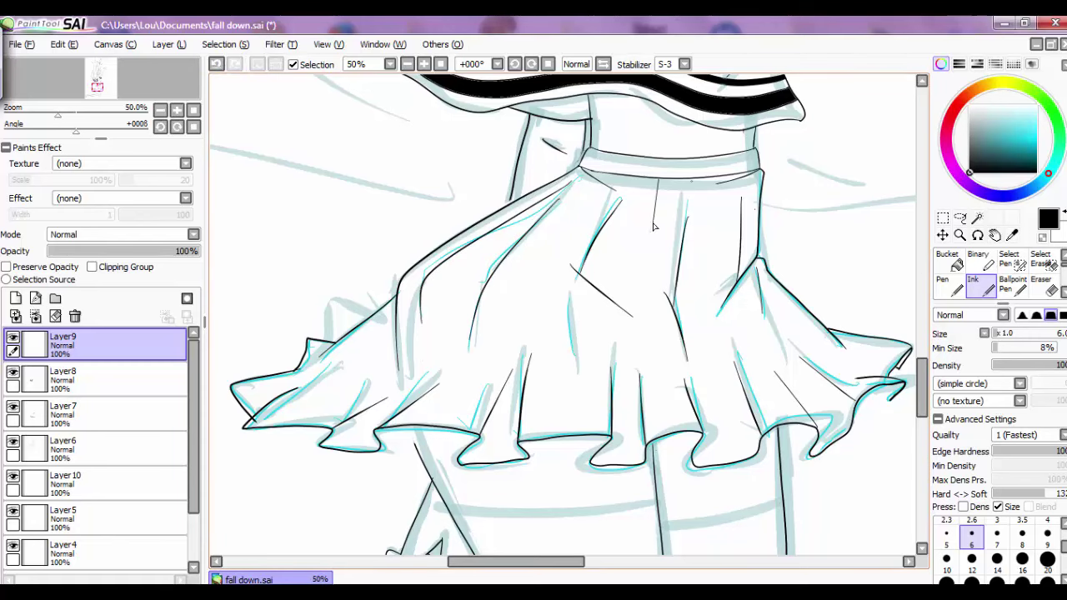
Add short pleat lines below the waistband and erase the overlapping ink at the hem's left tip on Layer9.
scroll(782, 355, "down", 3)
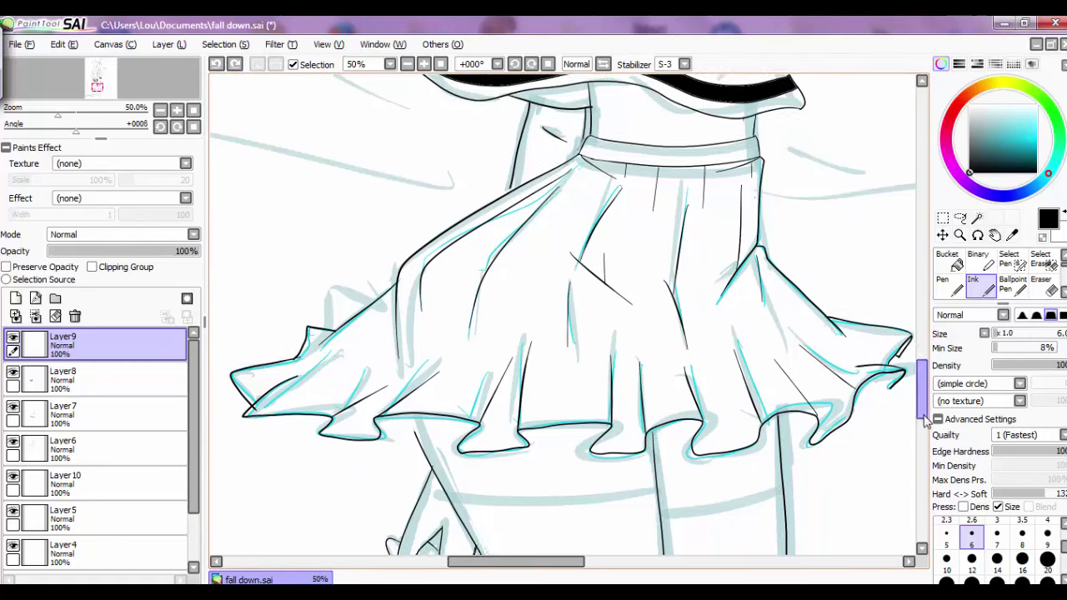
left_click(655, 324, "ctrl+shift")
left_click(160, 110)
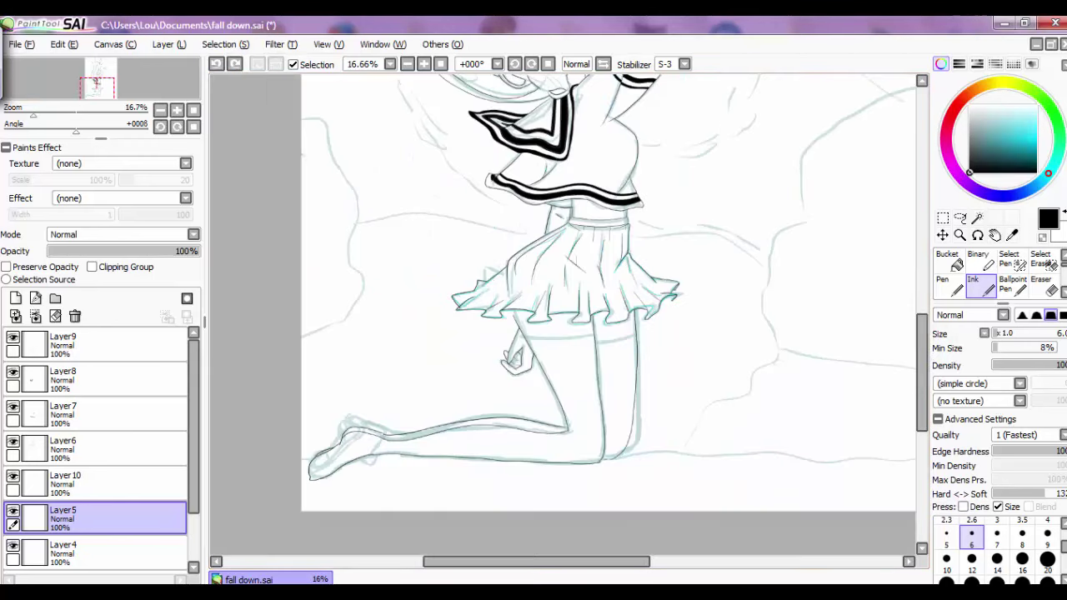
scroll(567, 316, "up", 3)
left_click(176, 110)
key("e")
left_click(256, 340, "ctrl+shift")
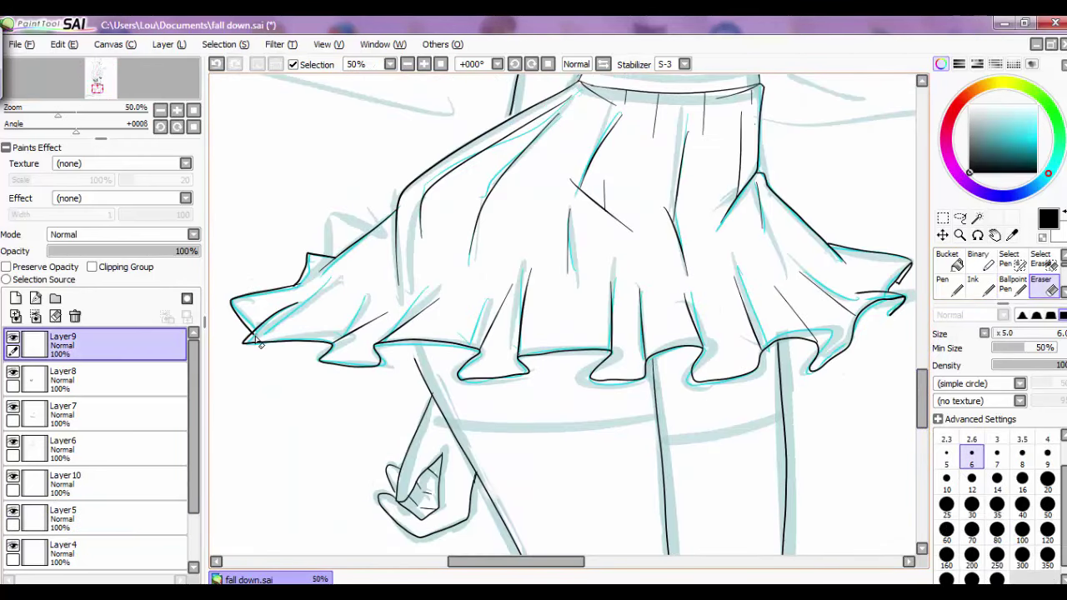
Ink the small inner folds on the undersides of the hem ruffles and at the hem's left tip.
key("n")
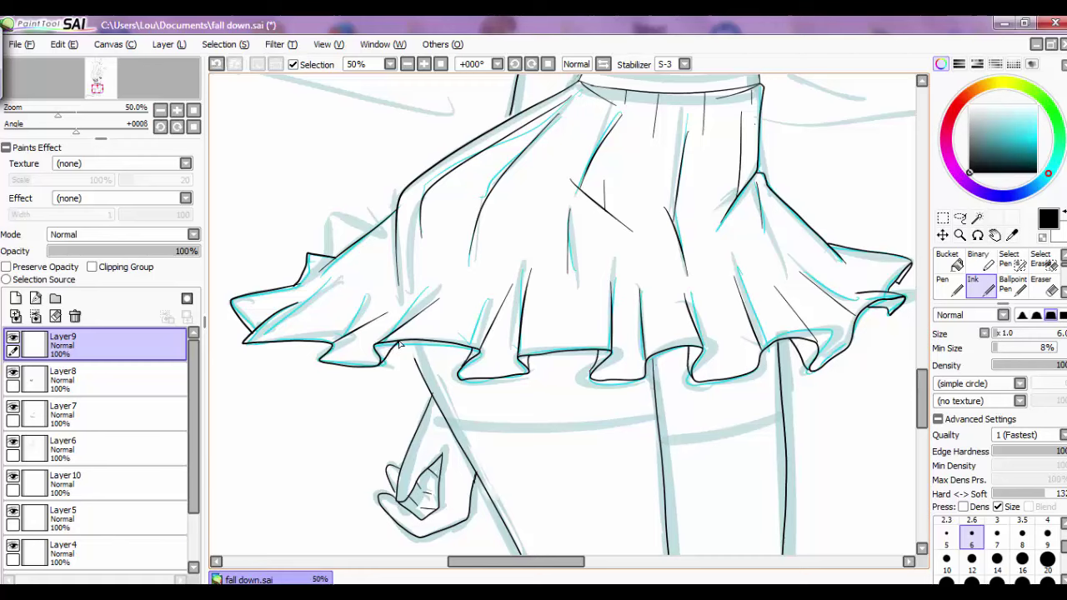
scroll(261, 346, "down", 1)
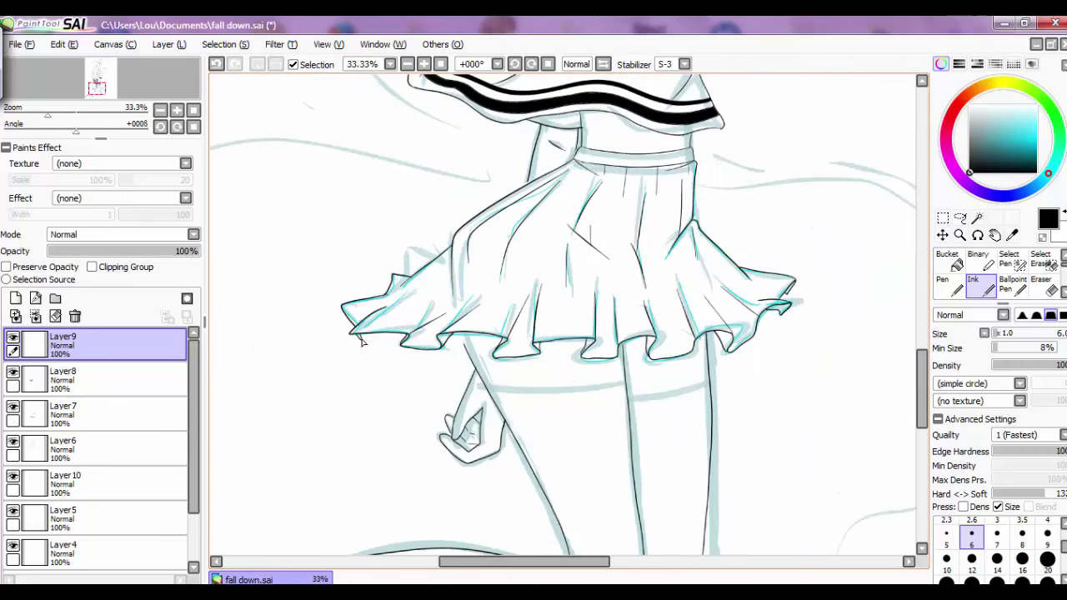
scroll(371, 335, "down", 1)
Ink the double stripe lines on the skirt's far right ruffles with stabilizer S-7 and delete the cyan sketch on Layer10.
left_click(424, 65)
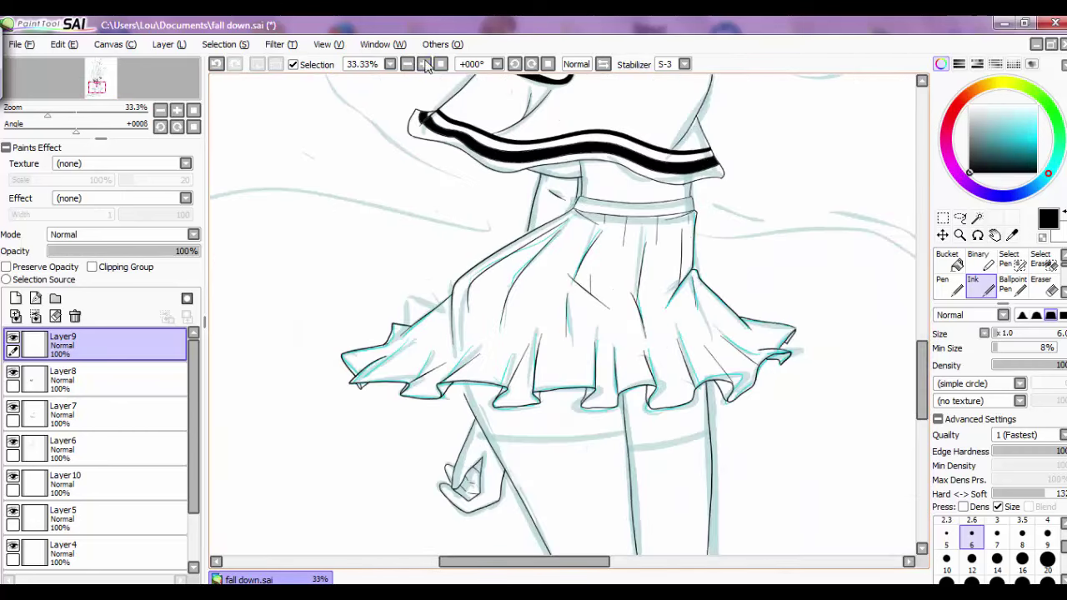
key("ctrl+plus")
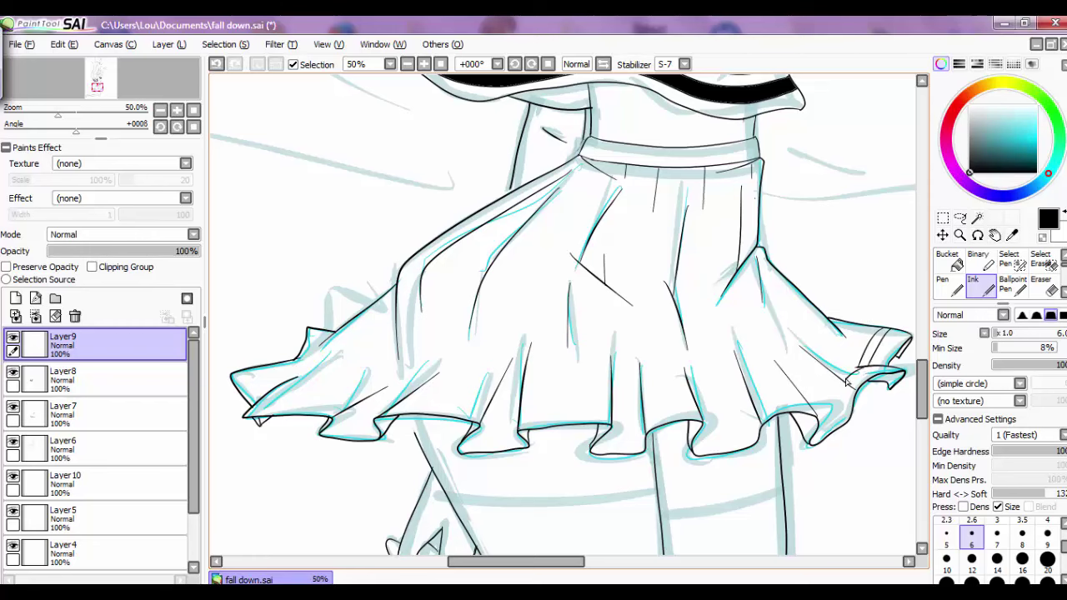
key("ctrl+plus")
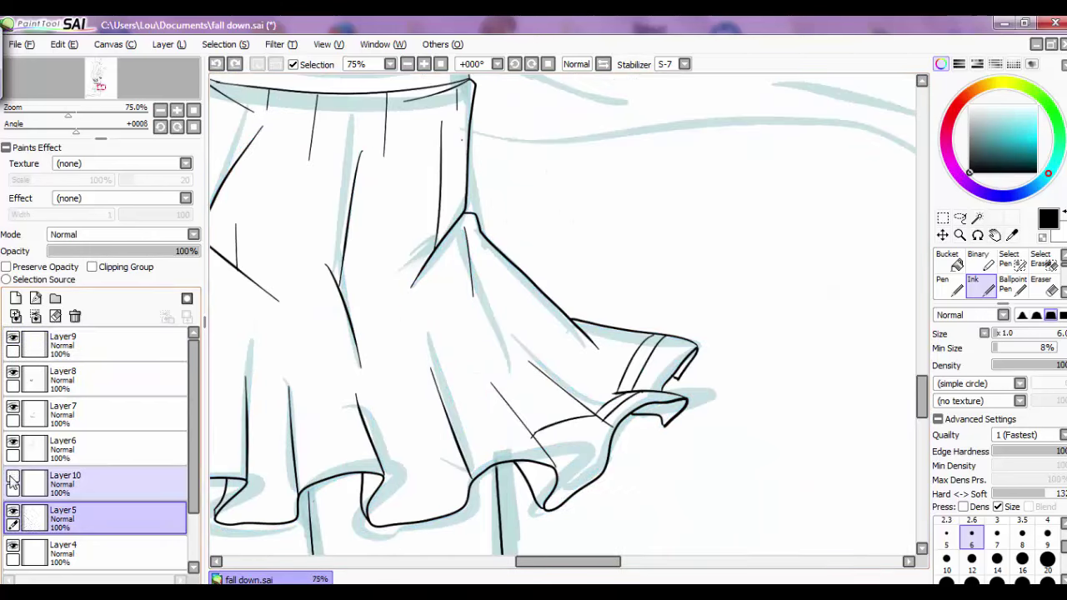
key("e")
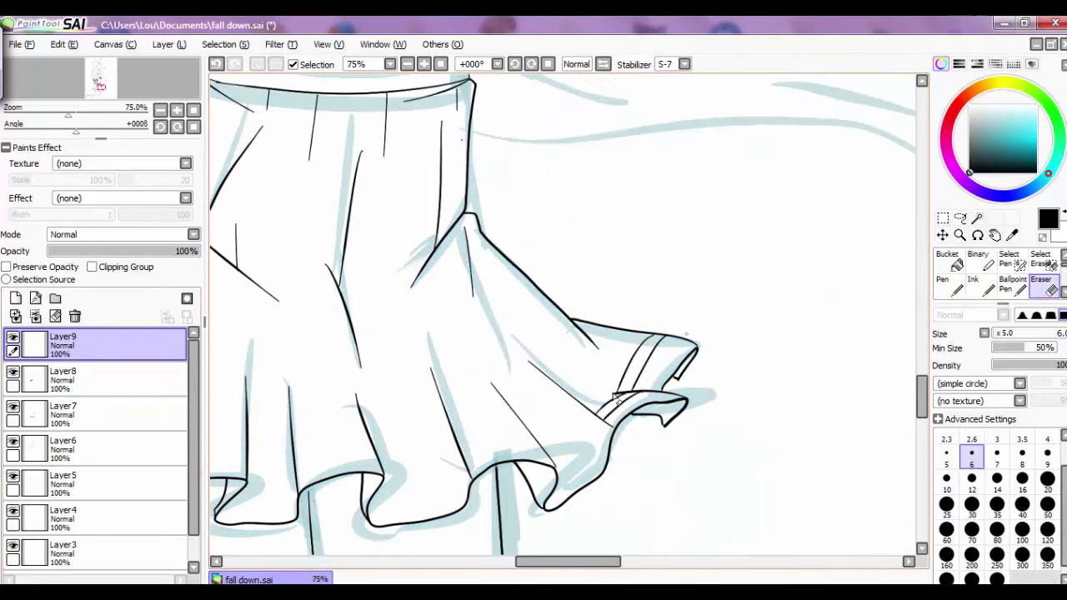
Redraw the stripe's two lines along the right ruffle's curve and continue them over the adjoining fold.
left_click_drag(540, 452, 674, 453)
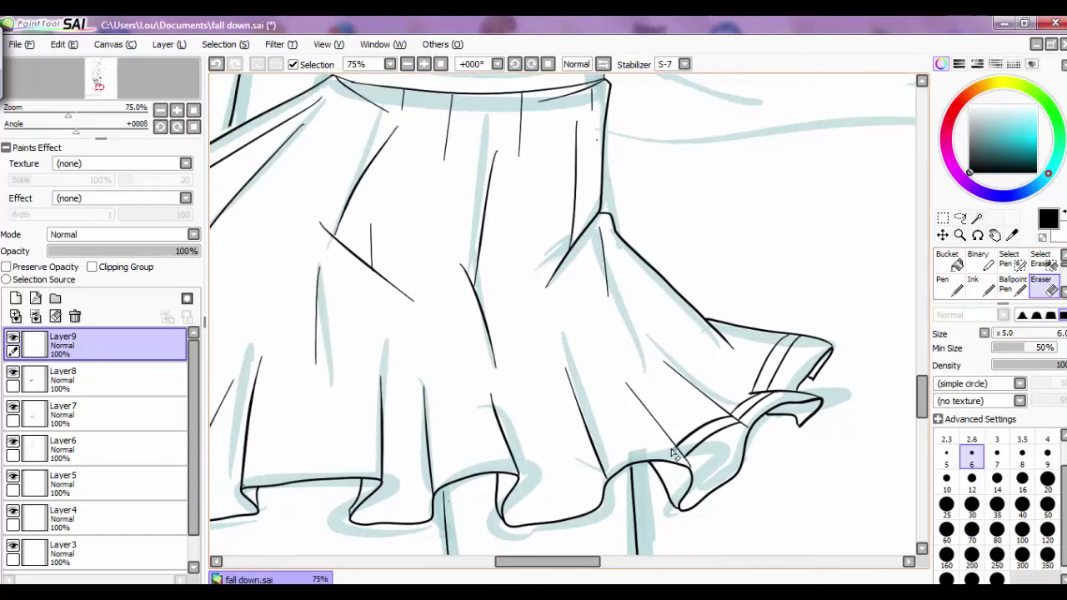
left_click(983, 288)
key("ctrl+z")
mouse_move(600, 469)
left_mouse_down()
mouse_move(688, 463)
mouse_move(740, 423)
mouse_move(690, 476)
mouse_move(740, 425)
left_mouse_up()
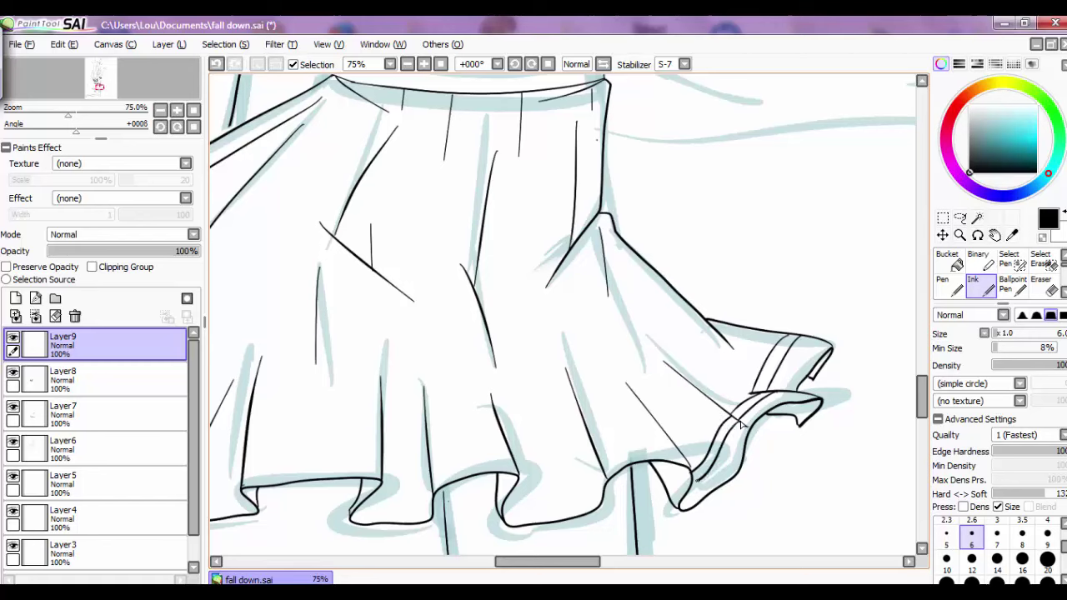
key("ctrl+z")
left_click_drag(687, 463, 596, 469)
key("e")
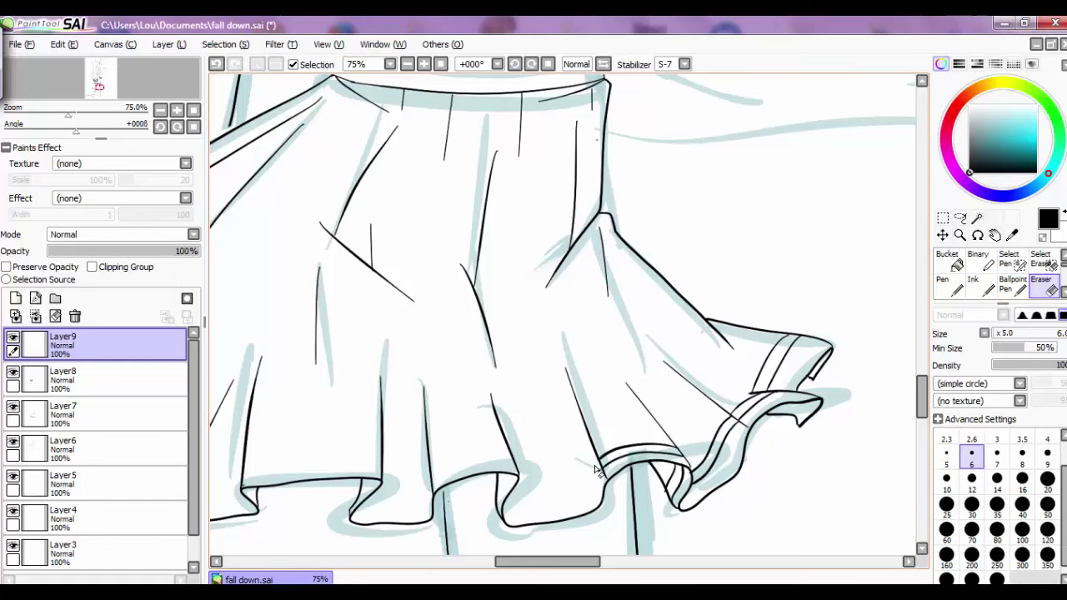
Ink the stripe's parallel lines along the ruffles in the middle of the hem, following each fold.
key("e")
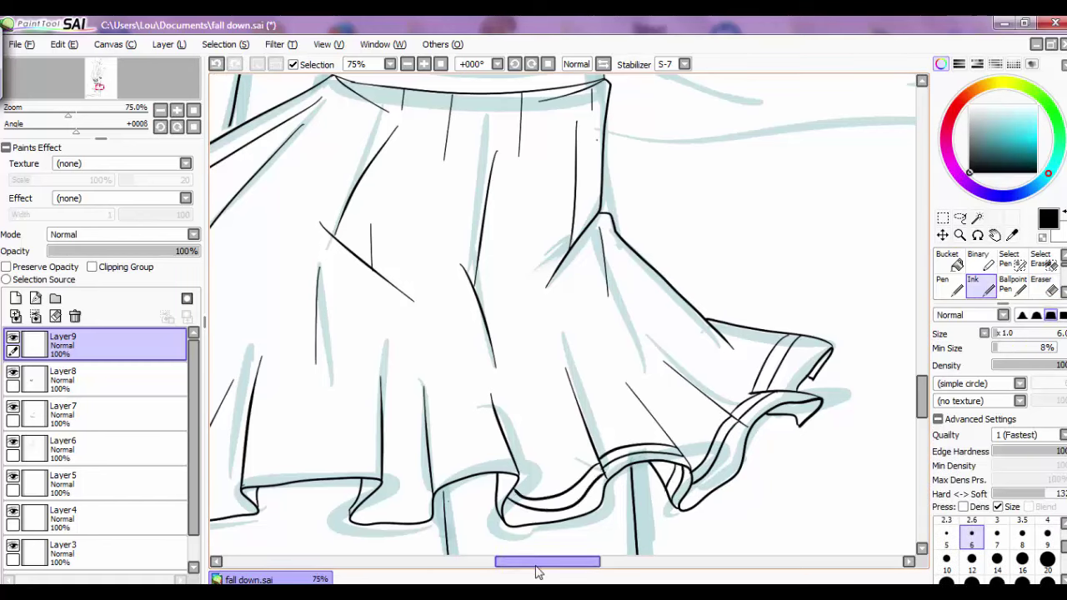
key("ctrl+z")
left_click_drag(608, 468, 506, 502)
scroll(500, 518, "left", 4)
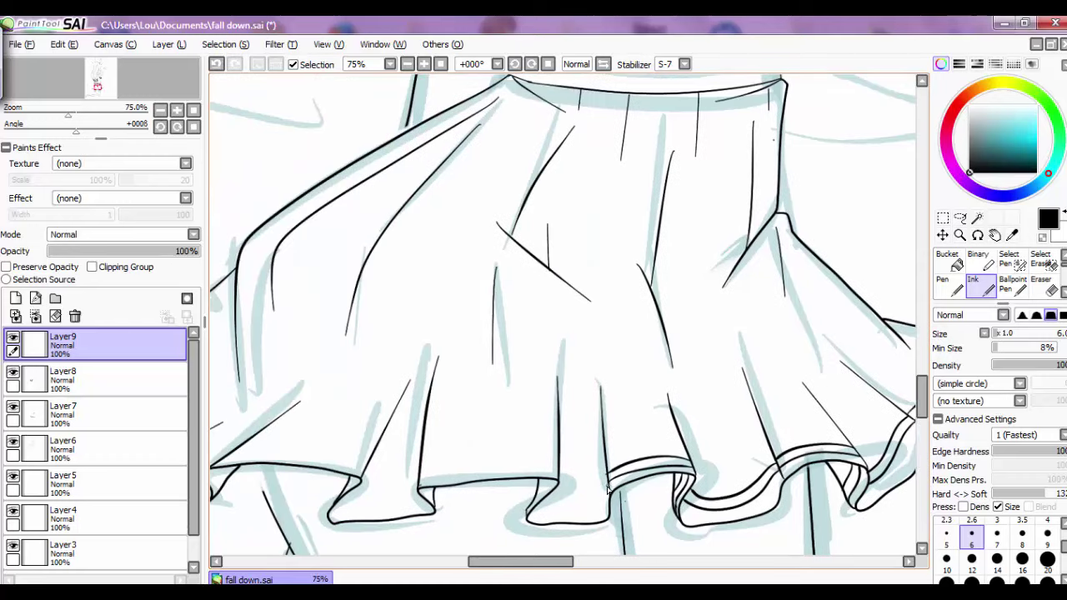
scroll(609, 481, "left", 2)
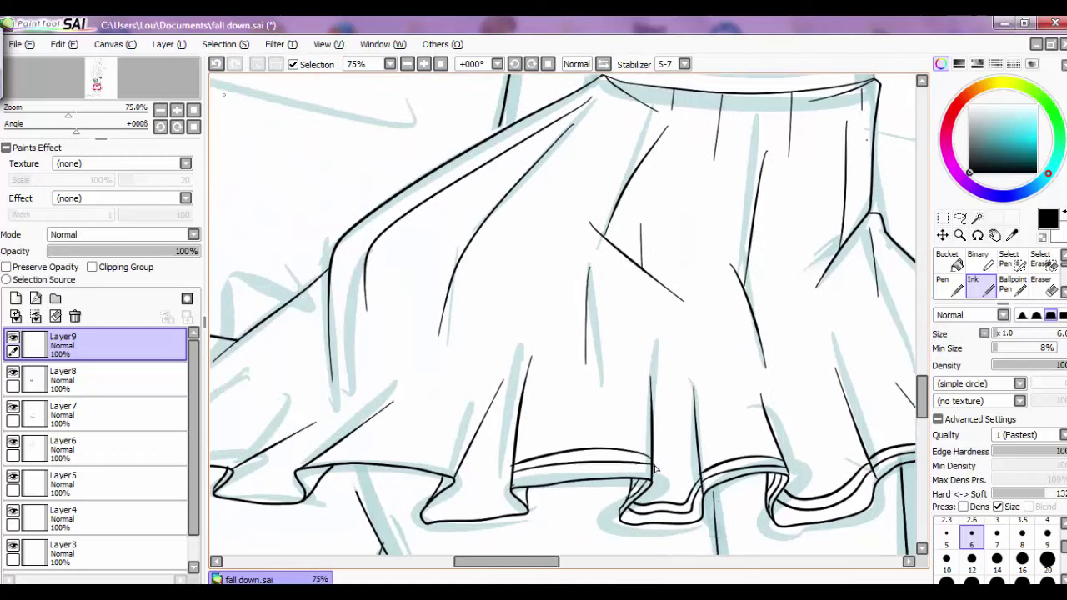
Continue the stripe's parallel lines across the left half of the hem to the skirt's left tip.
key("ctrl+z")
left_click_drag(655, 468, 510, 482)
key("ctrl+z")
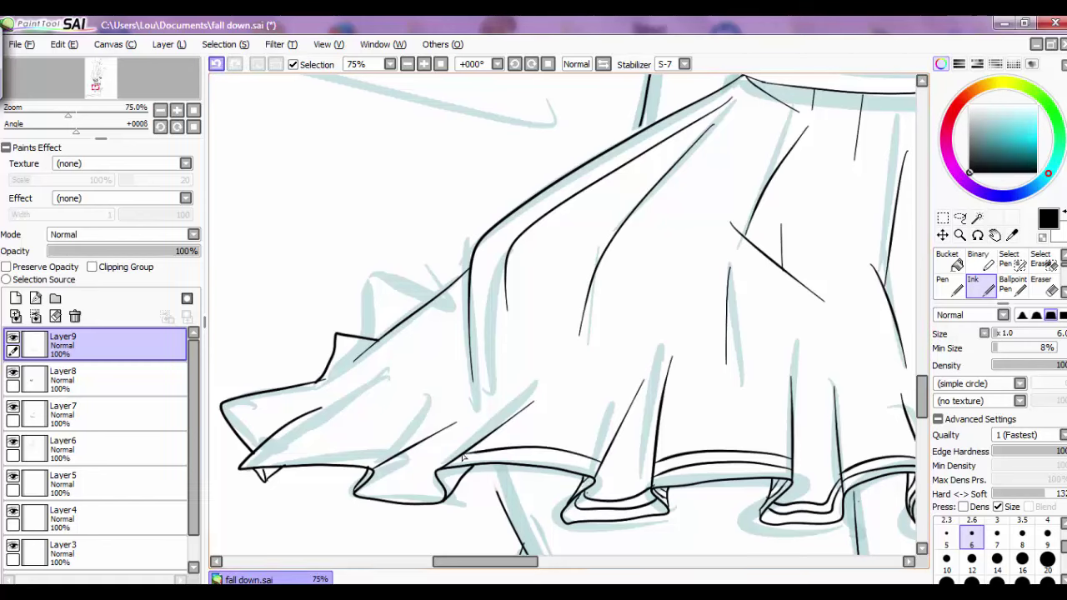
left_click_drag(463, 456, 635, 485)
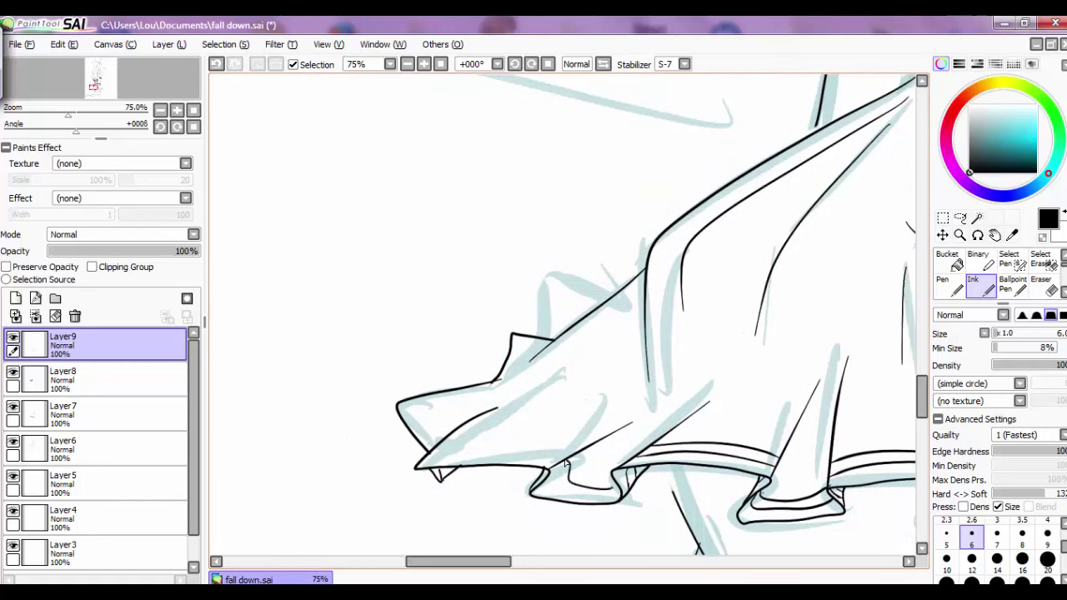
key("ctrl+z")
left_click_drag(565, 463, 671, 463)
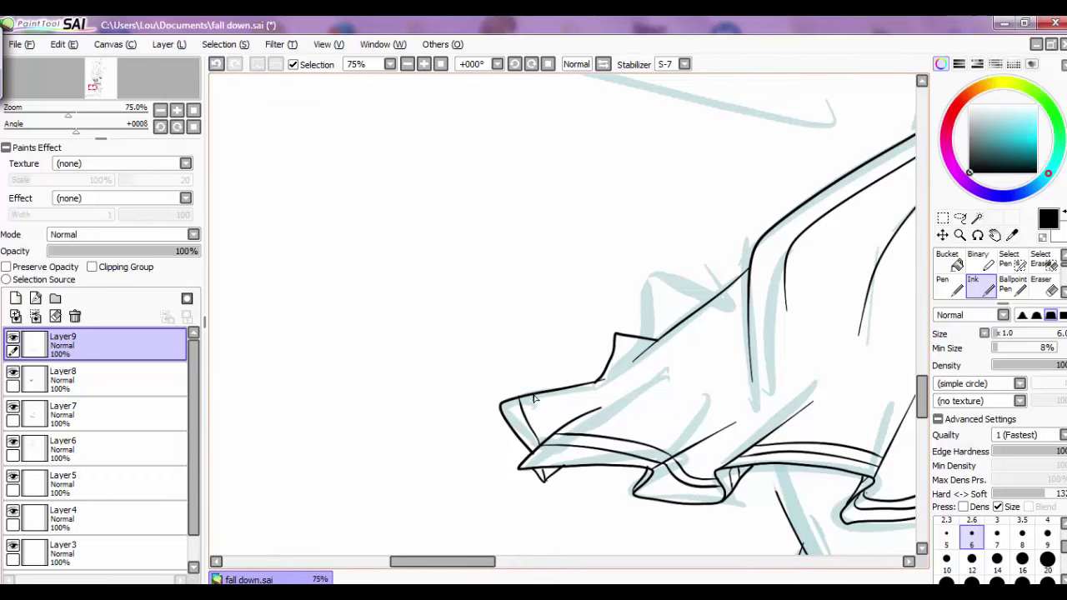
Fill the outlined hem stripe with black on Layer9 using the Bucket tool.
left_click(406, 67)
key("b")
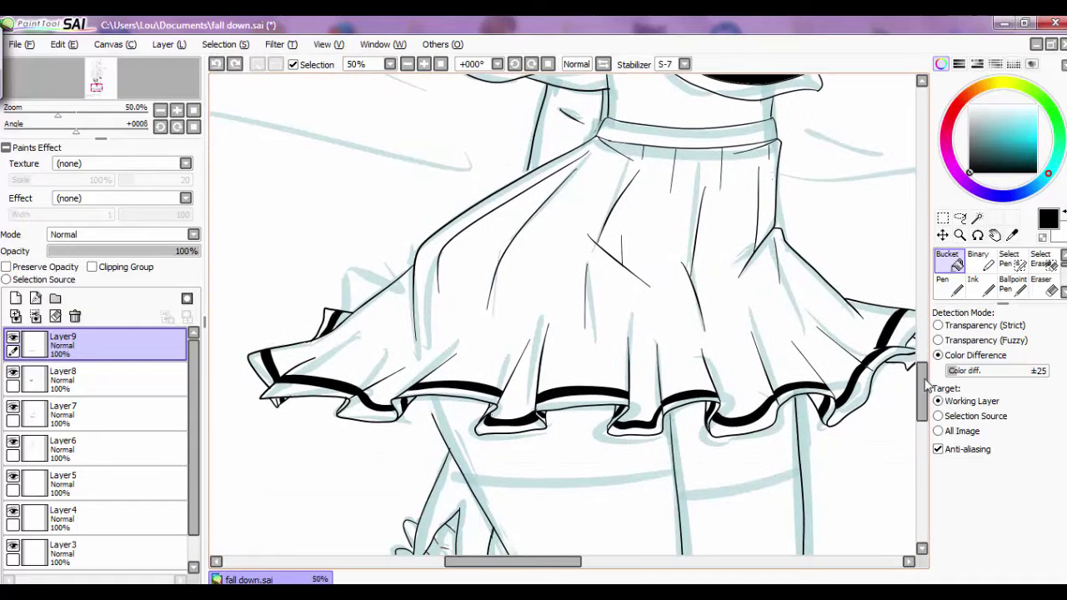
key("e")
scroll(583, 333, "down", 2)
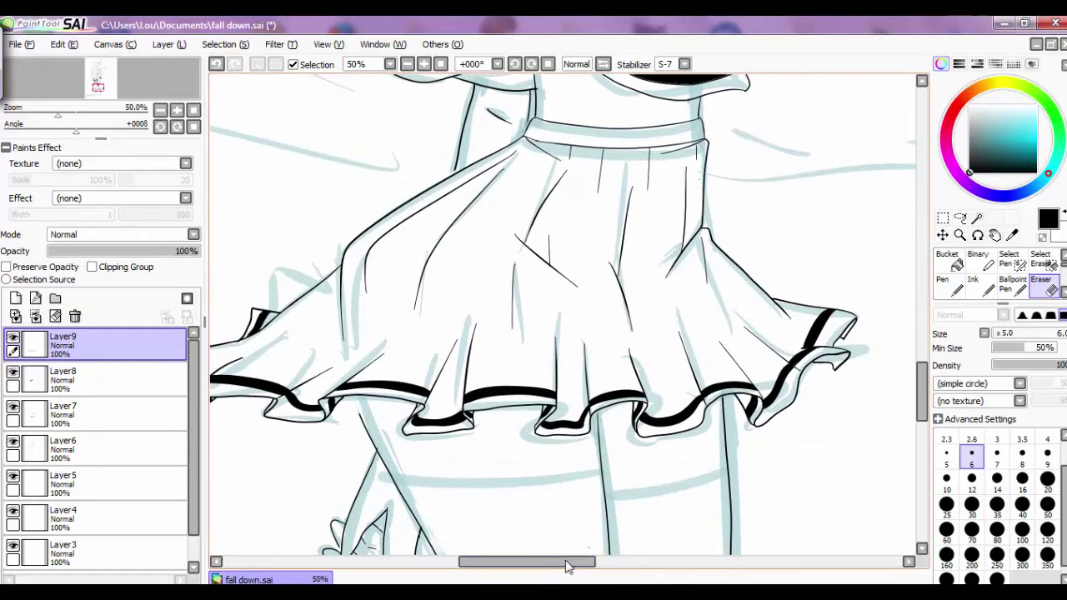
Select the black hem stripe with the size 35 Select Pen and paste a copy of it on a new layer.
key("minus")
key("minus")
scroll(921, 346, "up", 5)
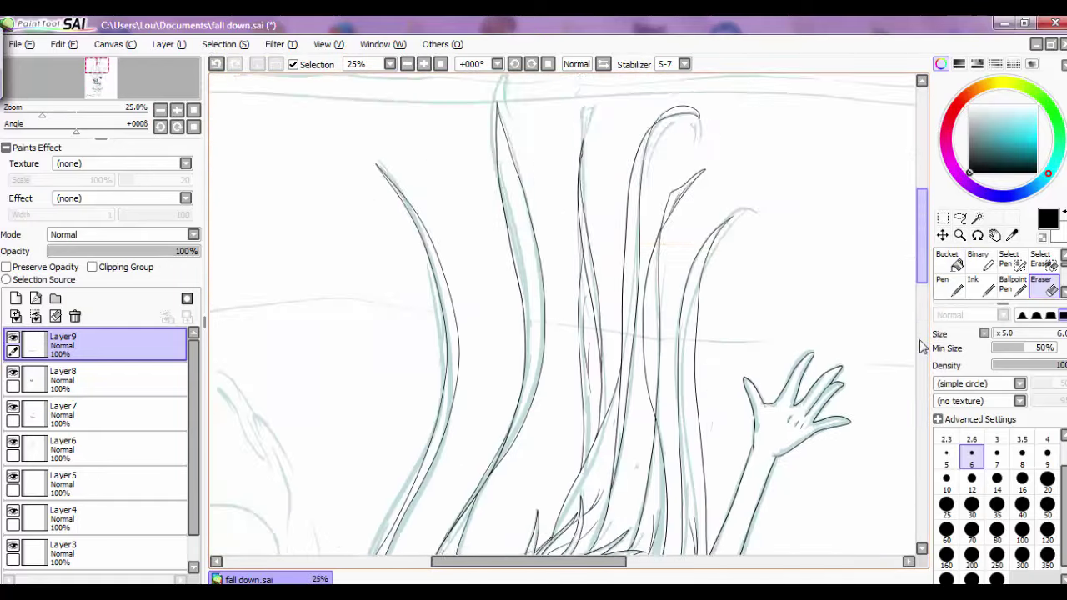
scroll(920, 346, "down", 3)
key("plus")
left_click(1010, 259)
mouse_move(784, 340)
left_mouse_down()
mouse_move(739, 399)
mouse_move(619, 401)
left_mouse_up()
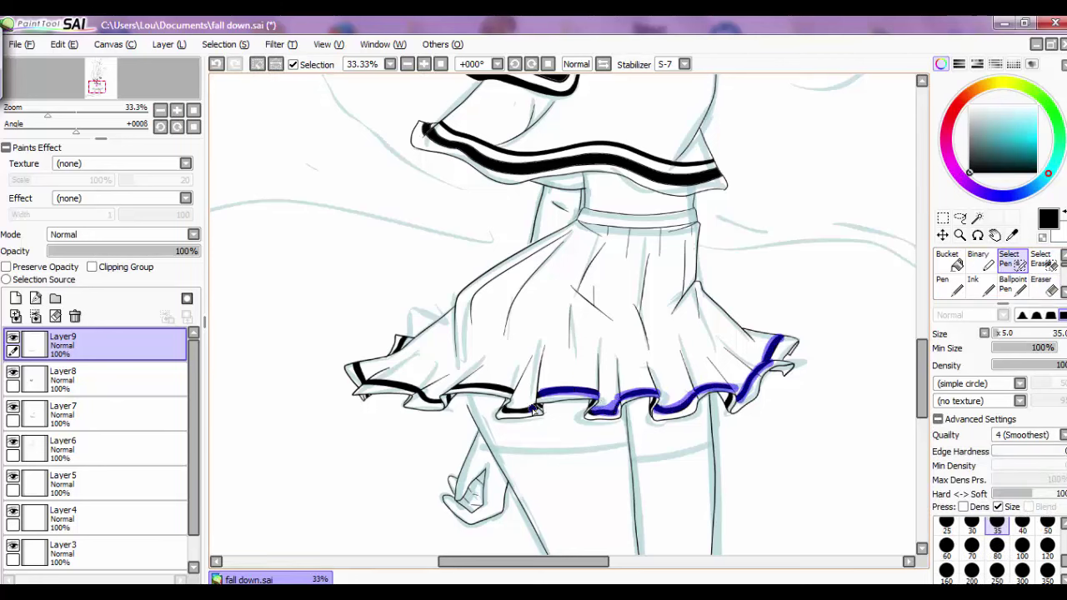
left_click_drag(536, 407, 440, 403)
key("ctrl+c")
key("ctrl+v")
Transform the copied stripe to sit above the original and trim its overhanging ends with the size 80 eraser.
key("ctrl+t")
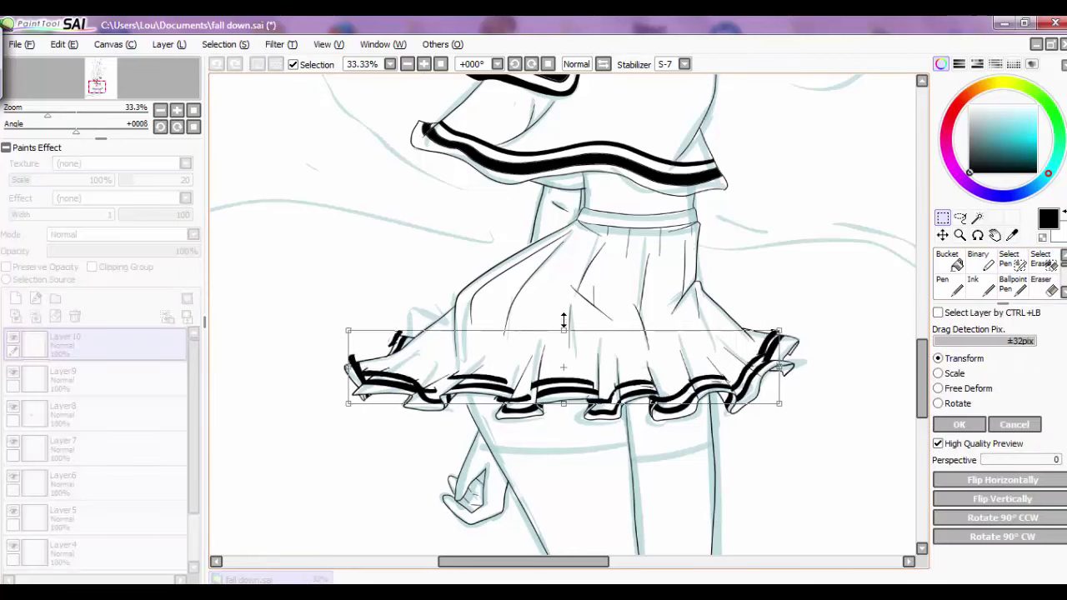
left_click_drag(565, 316, 505, 380)
key("Return")
key("e")
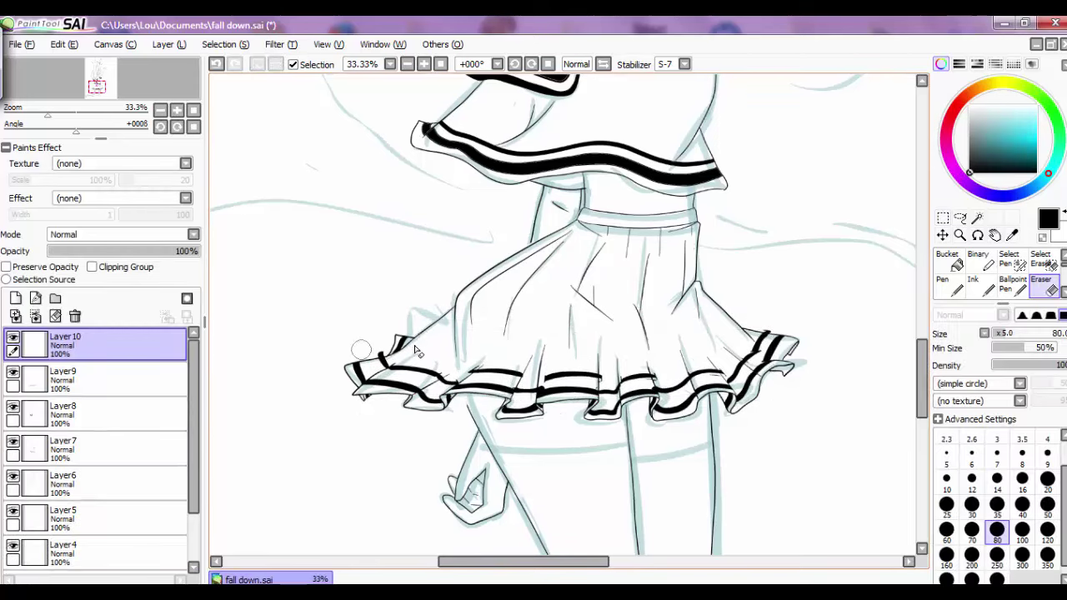
scroll(546, 388, "up", 3)
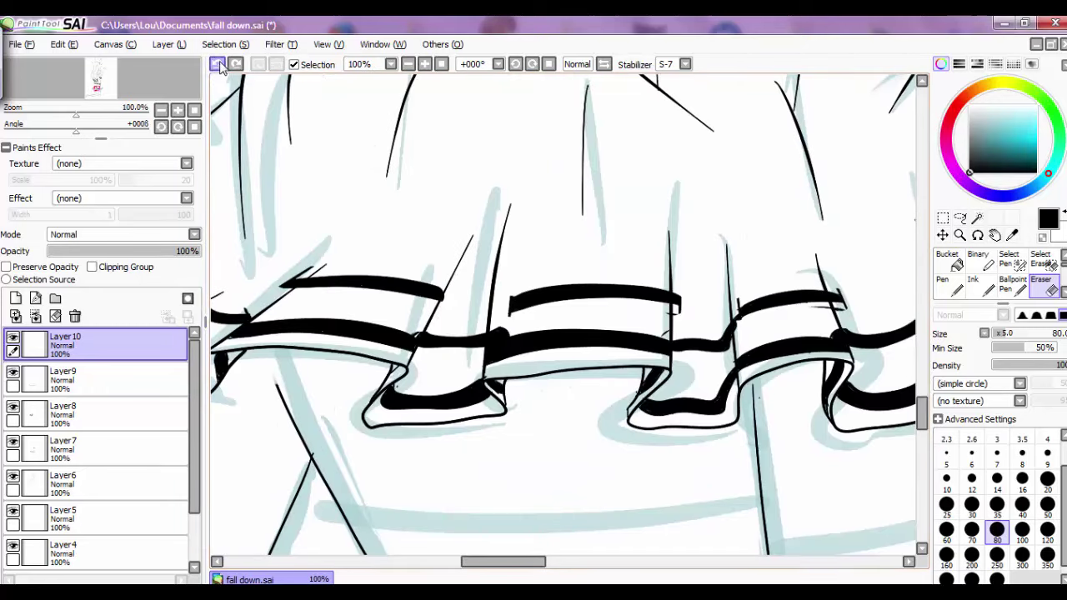
Try to place another transformed copy of the stripe above the skirt's hem stripe.
key("ctrl+e")
key("ctrl+t")
key("ctrl+v")
scroll(572, 275, "down", 3)
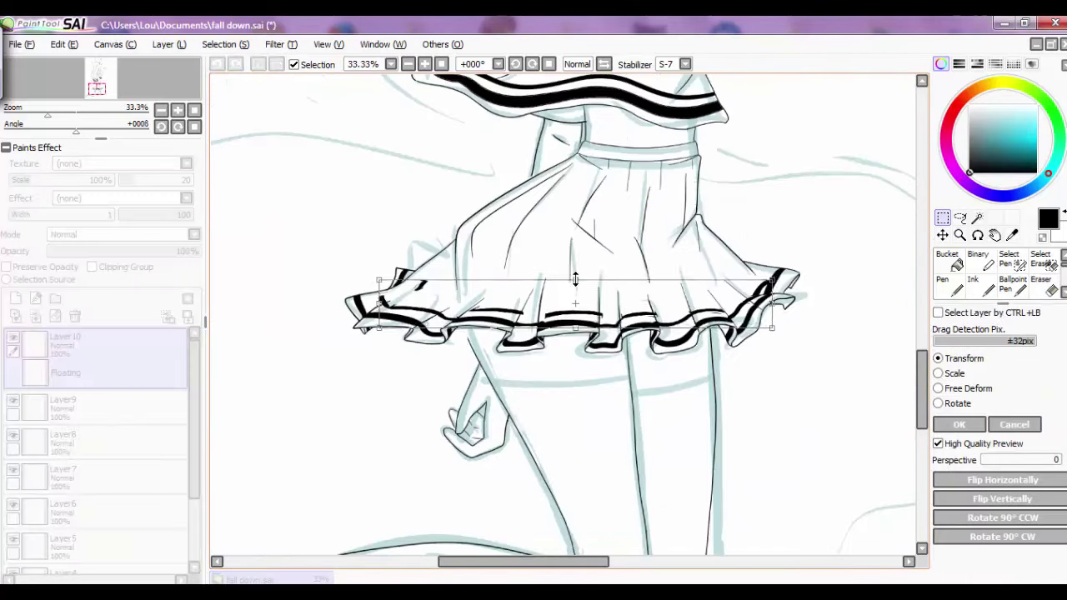
left_click_drag(572, 275, 584, 307)
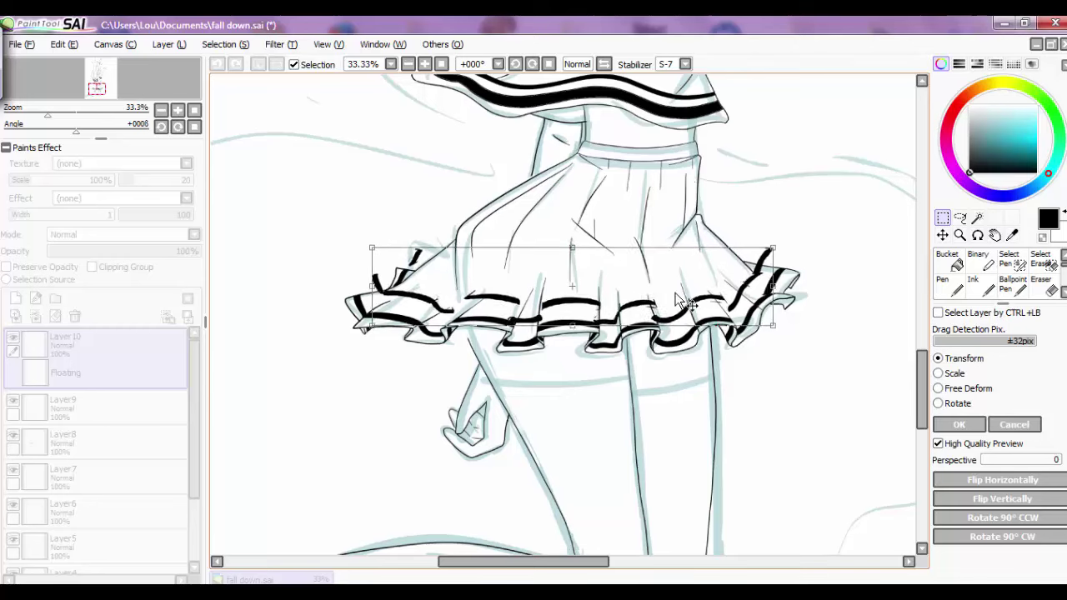
key("Return")
Ink the parallel outlines of a second stripe above the hem stripe on Layer9, following the folds to the skirt's right tip.
left_click(408, 64)
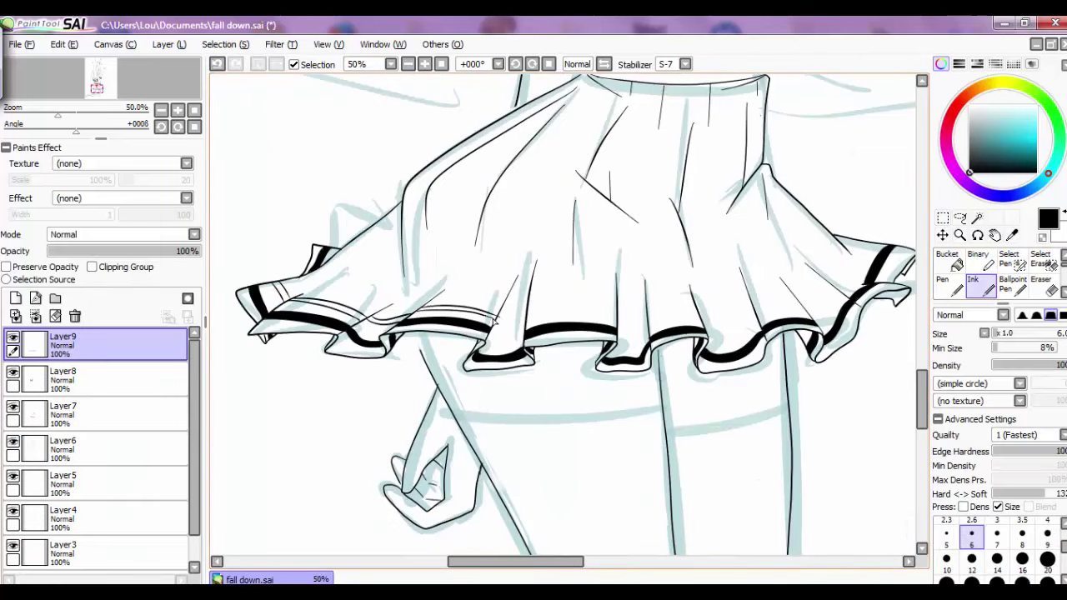
left_click_drag(494, 318, 453, 312)
left_click_drag(572, 322, 507, 318)
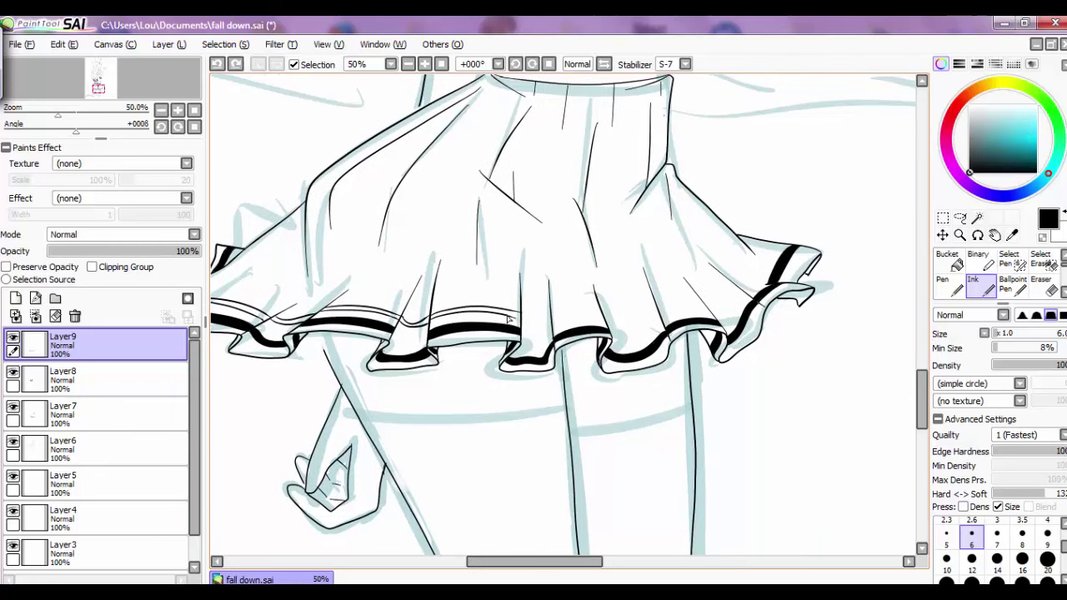
left_click_drag(609, 325, 472, 331)
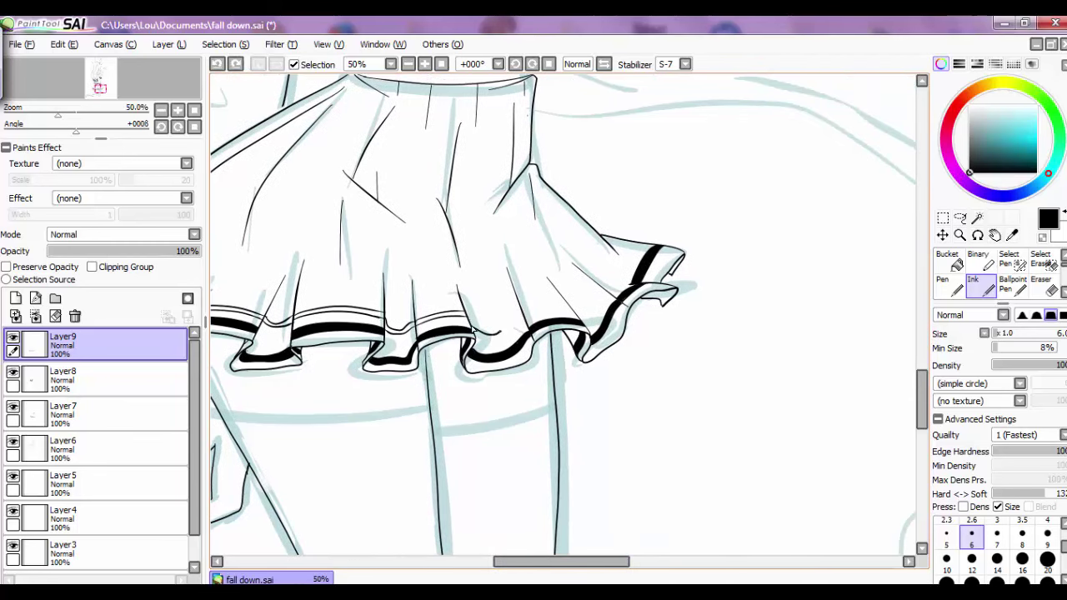
left_click_drag(606, 292, 536, 278)
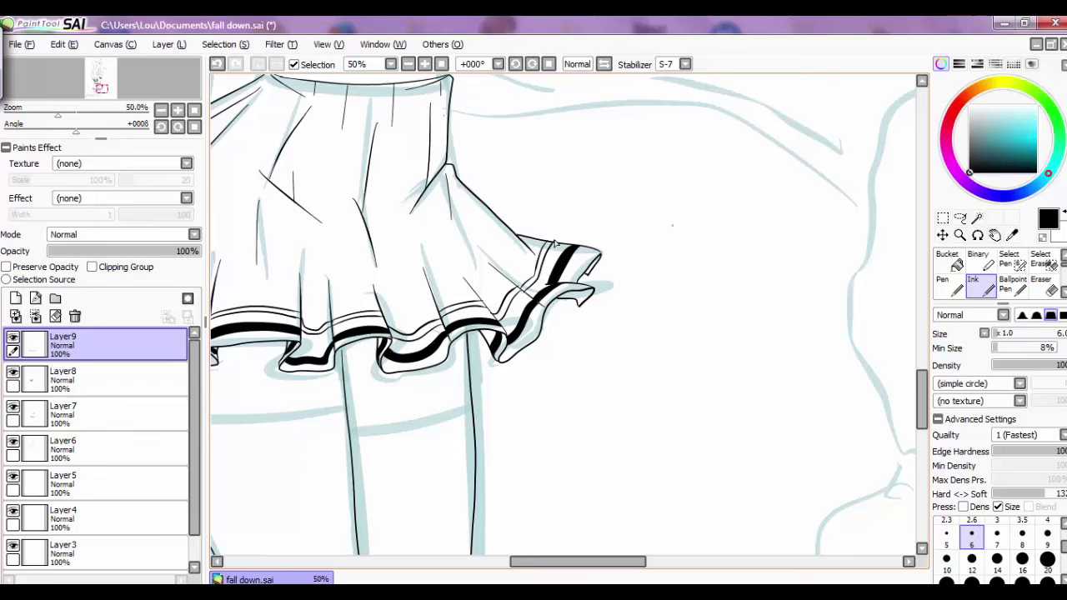
Clean the second stripe's overlapping lines at the folds with the size 6 eraser and fill the stripe with black.
key("e")
left_click_drag(496, 323, 530, 346)
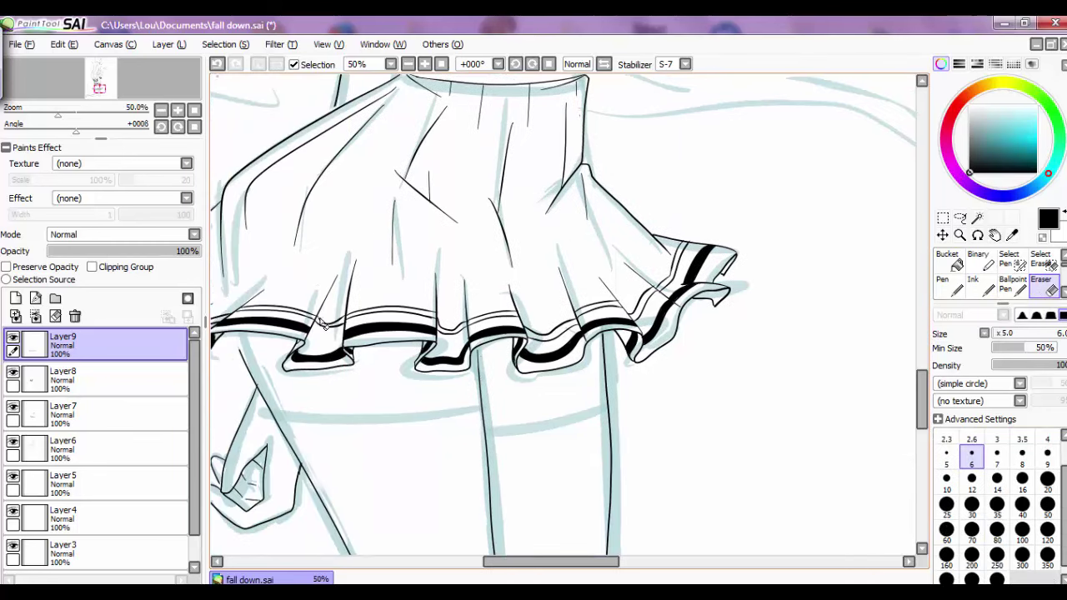
left_click_drag(325, 325, 492, 325)
left_click(977, 287)
mouse_move(280, 300)
left_mouse_down()
mouse_move(686, 333)
mouse_move(857, 244)
left_mouse_up()
key("e")
left_click(408, 64)
left_click(407, 64)
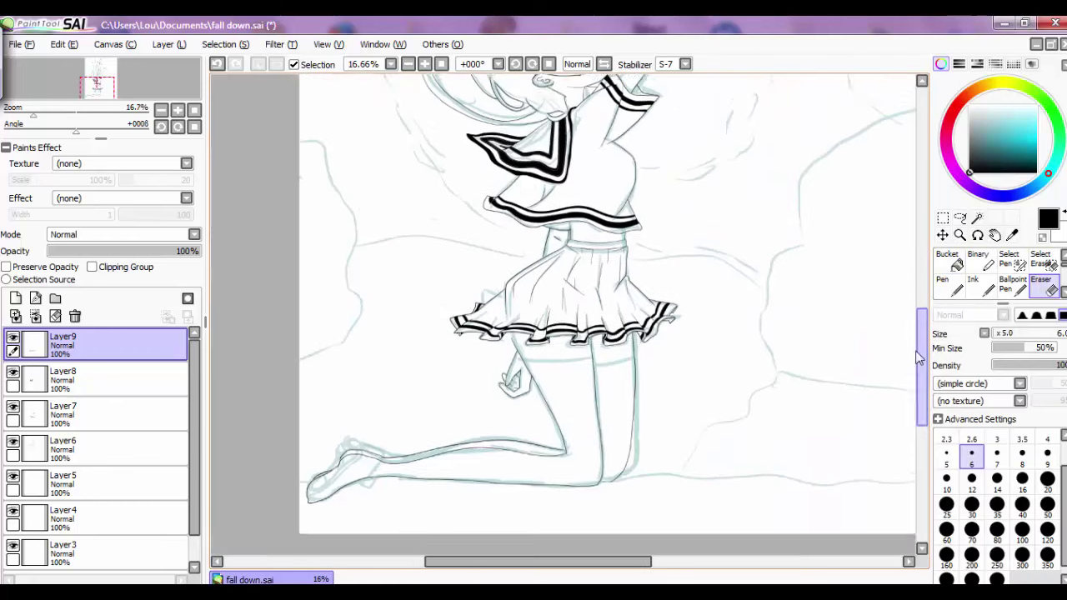
Try to retouch the finger lines inside the lowered hand, then undo the change.
scroll(564, 308, "up", 2)
left_click(424, 64)
left_click(407, 64)
left_click(424, 64)
key("e")
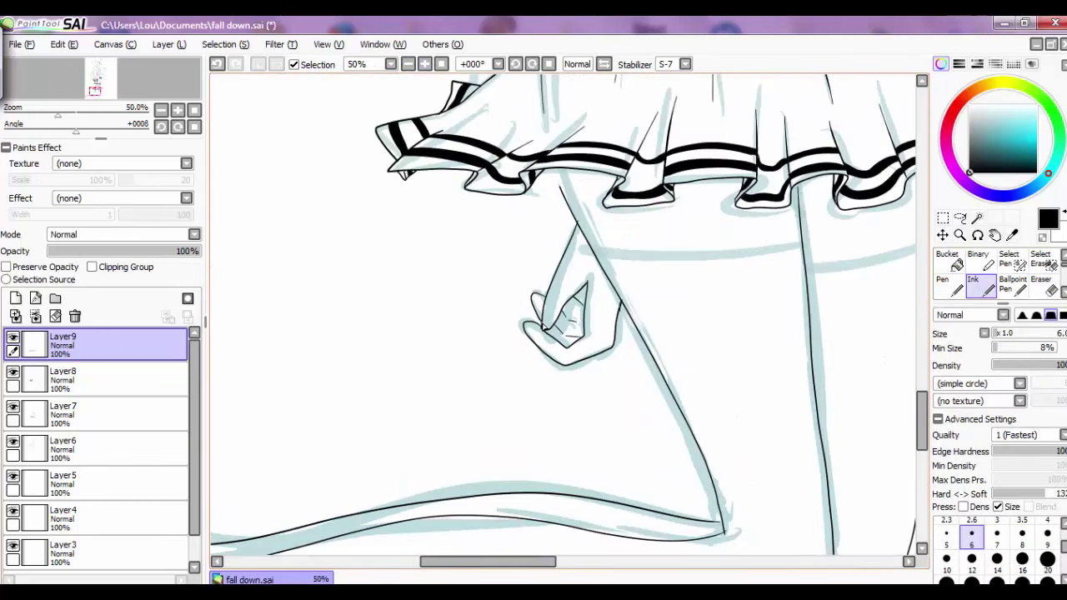
key("e")
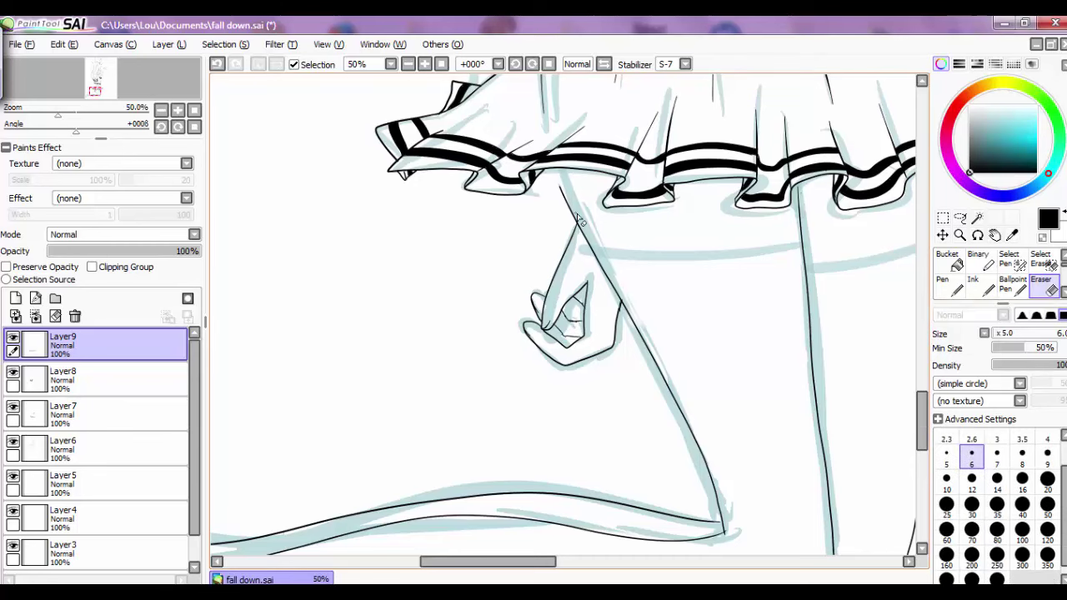
left_click(220, 64)
Tidy the lowered hand's palm lines and overshooting wrist line on Layer5 with the size 6 Ink pen and the eraser.
left_click(63, 484)
left_click(980, 286)
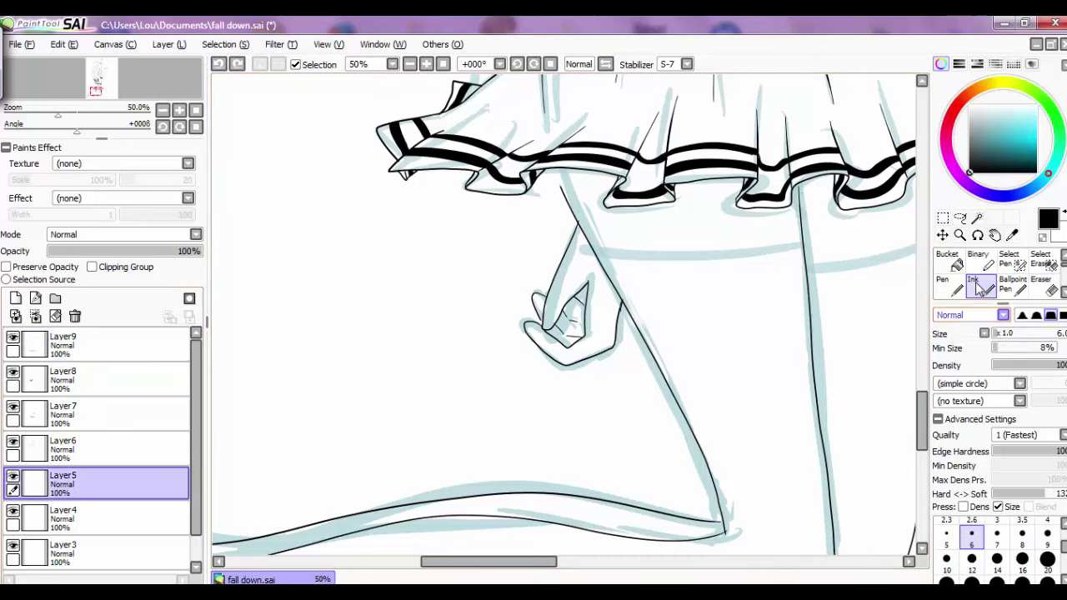
left_click(426, 65)
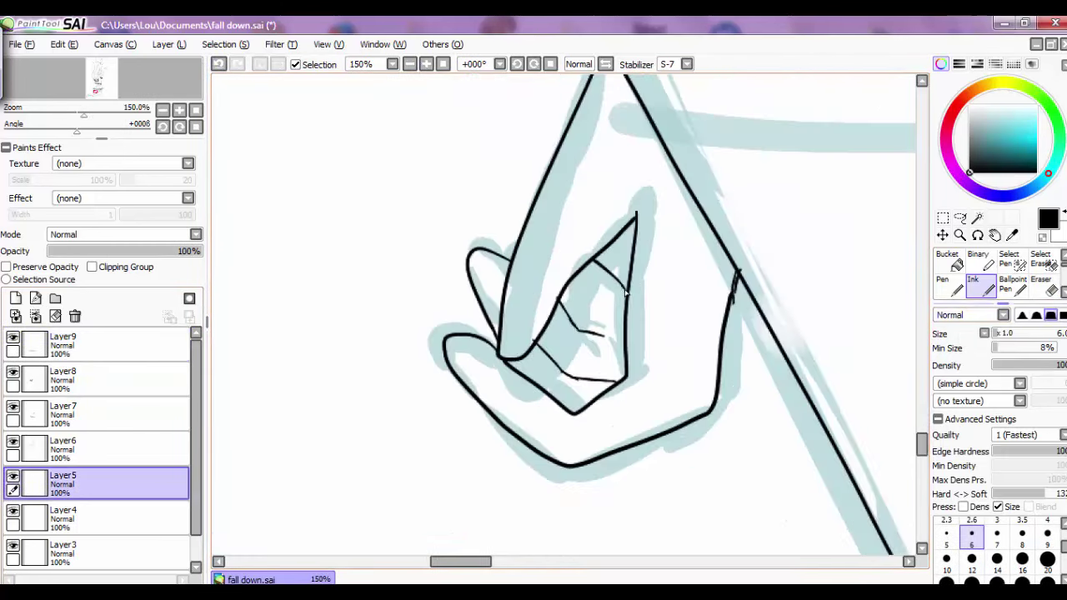
key("e")
left_click(426, 65)
left_click_drag(923, 437, 923, 451)
left_click(979, 286)
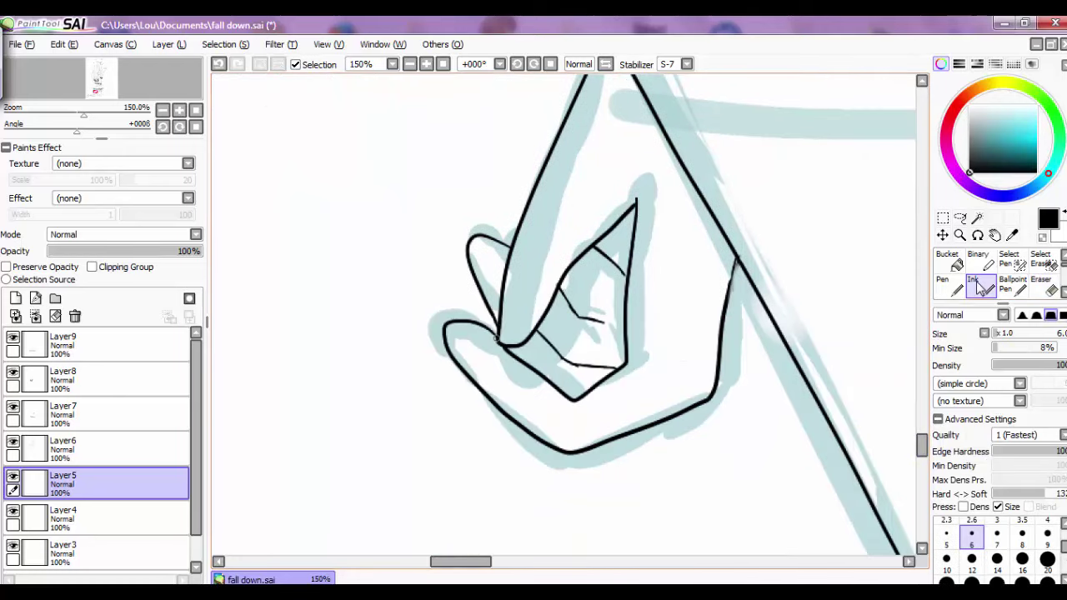
Erase the lowered hand's outer finger with the size 6 eraser and redraw it as two small fingers.
key("e")
left_click_drag(469, 265, 492, 315)
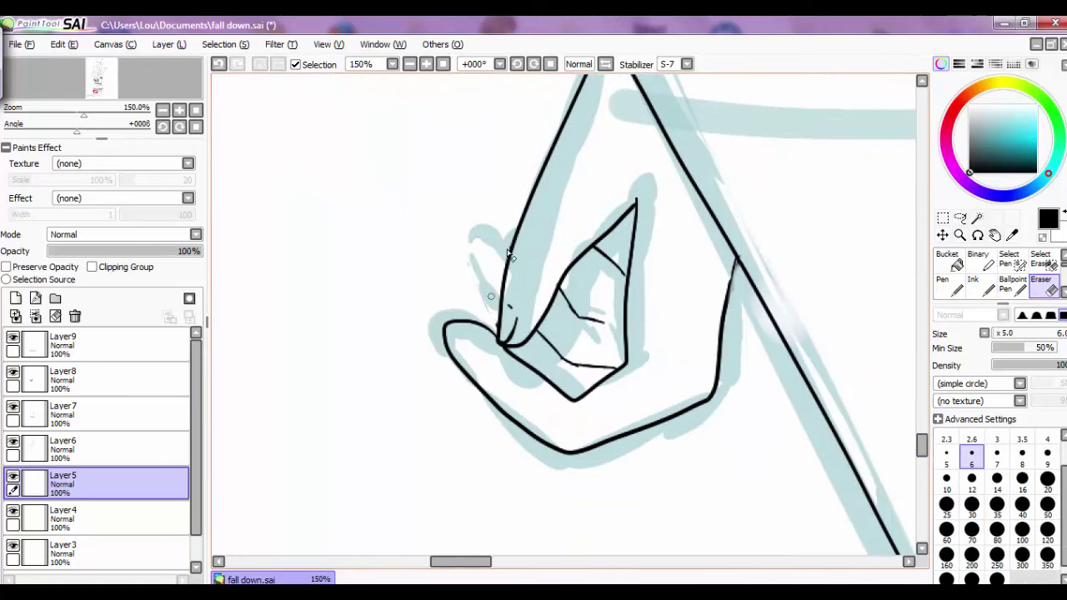
key("n")
left_click(217, 64)
scroll(567, 317, "down", 3)
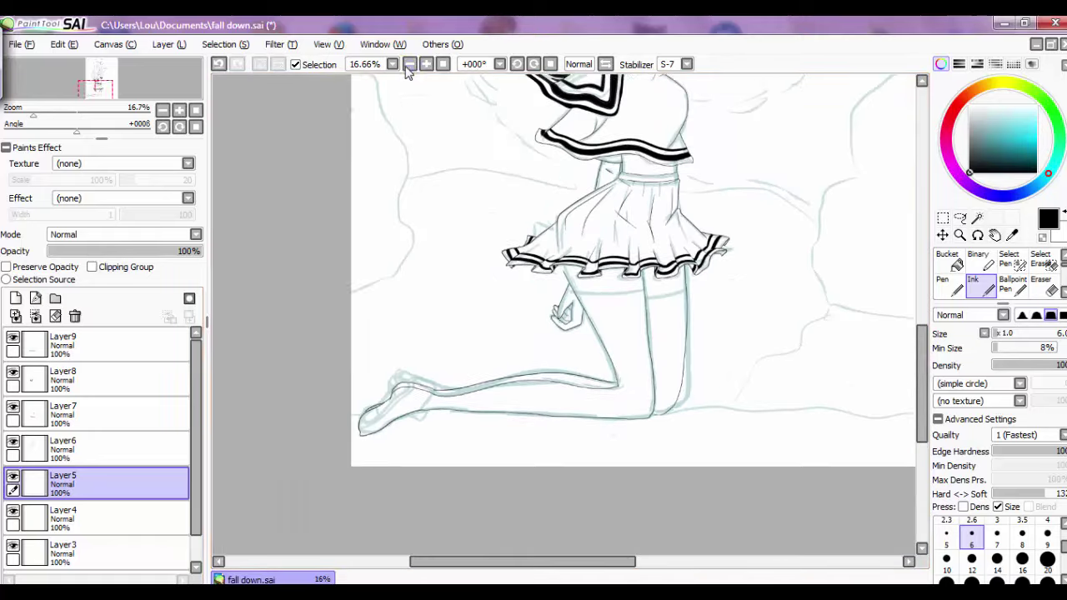
Add a new layer and erase the three thigh outlines below the skirt on Layer5 with the size 100 eraser.
left_click(15, 298)
scroll(921, 416, "down", 2)
left_click(568, 145, "ctrl+shift")
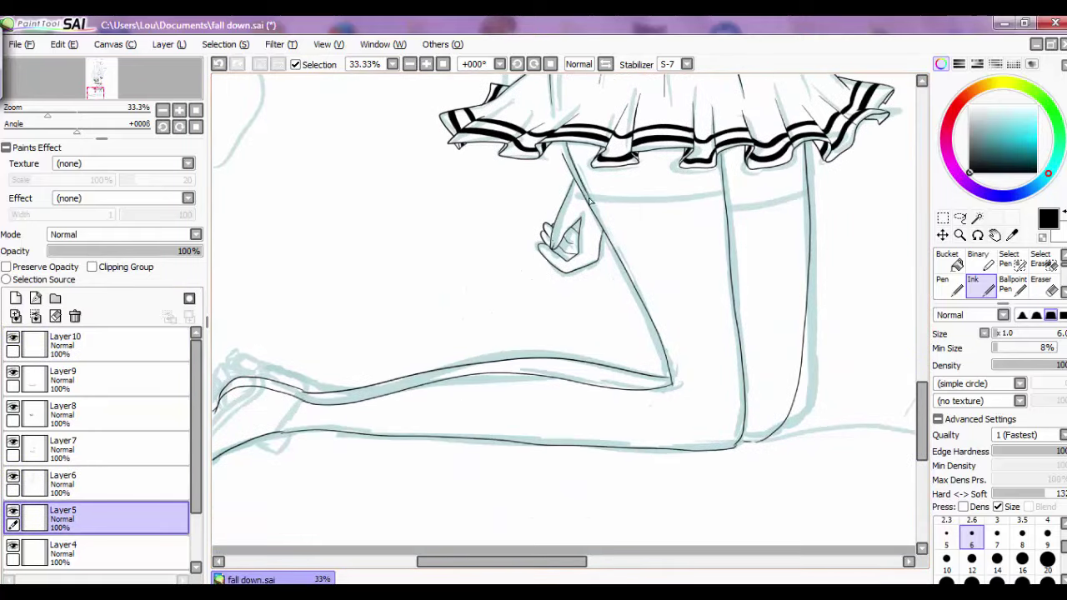
key("e")
left_click_drag(573, 167, 673, 367)
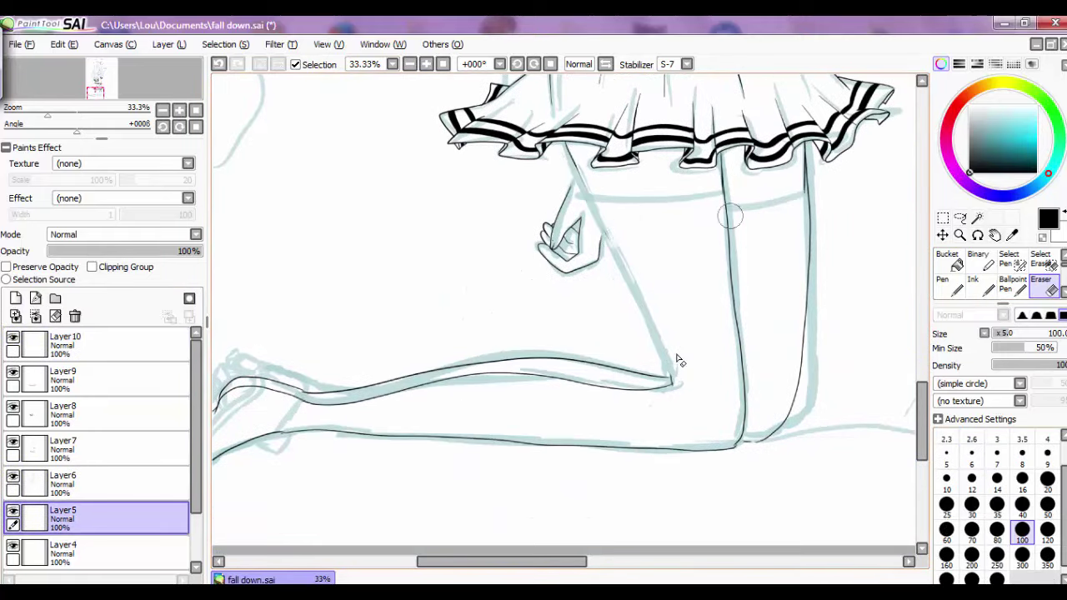
left_click_drag(730, 188, 744, 405)
left_click_drag(810, 350, 812, 162)
Try to redraw the thigh outlines below the skirt on Layer5, undoing the strokes.
key("n")
scroll(802, 202, "up", 1)
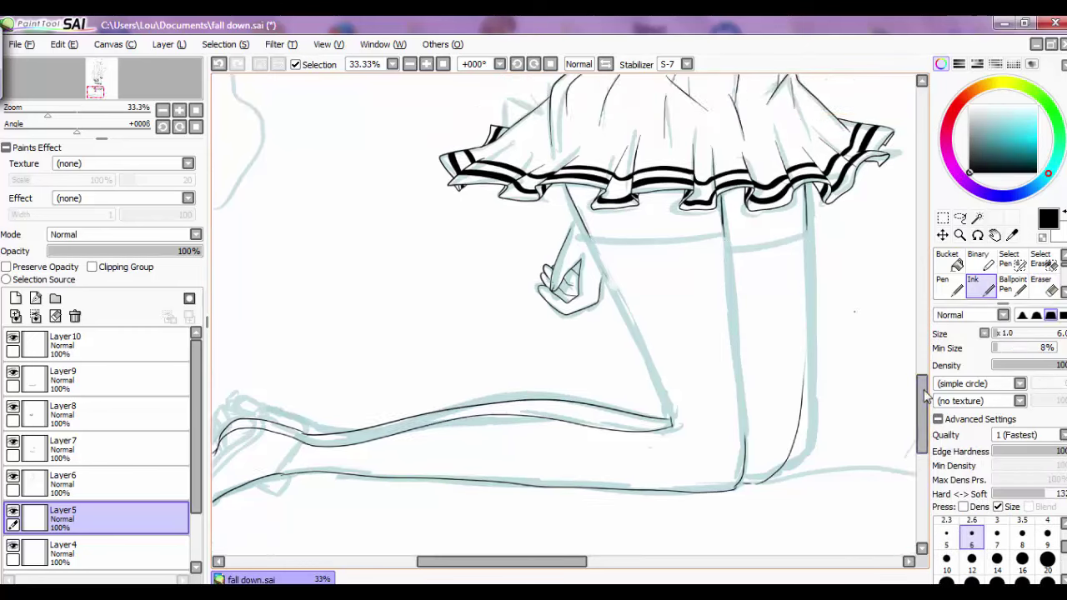
left_click_drag(815, 205, 815, 126)
key("ctrl+z")
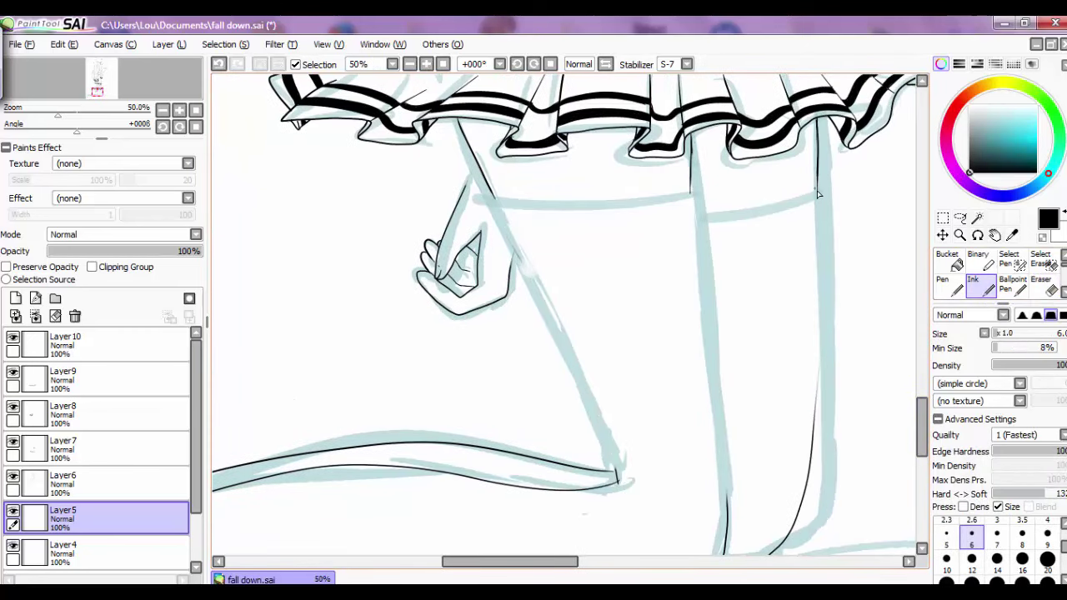
mouse_move(465, 196)
left_mouse_down()
mouse_move(477, 164)
mouse_move(466, 188)
mouse_move(593, 412)
mouse_move(619, 482)
left_mouse_up()
key("ctrl+z")
Ink the back thigh line down to the knee bend and a stocking edge across the near thigh on Layer10.
left_click(18, 341)
key("ctrl+z")
key("ctrl+z")
left_click(425, 66)
left_click(425, 66)
left_click(425, 66)
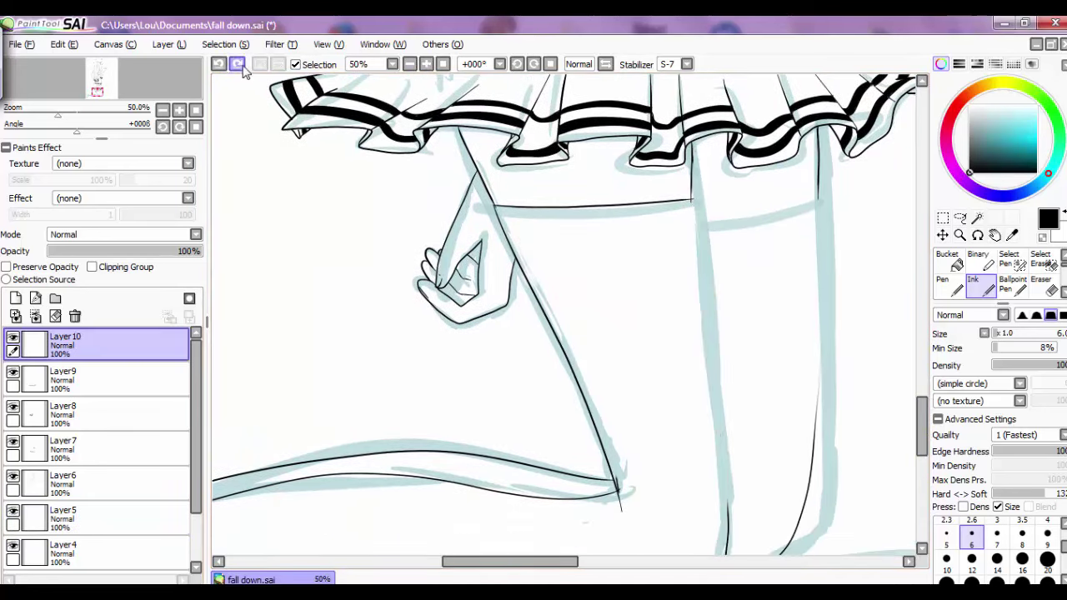
Ink the middle leg line from the stocking edge to the knee and clean leftover lines on Layer5 with the eraser.
left_click(50, 517)
key("e")
scroll(710, 379, "down", 4)
scroll(710, 380, "up", 5)
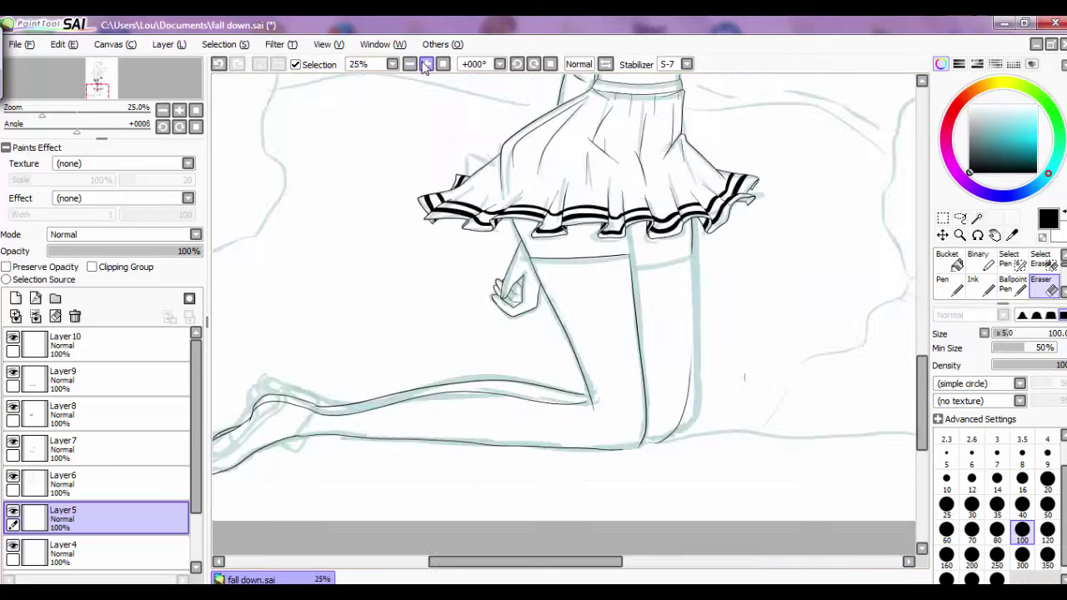
scroll(711, 379, "up", 2)
left_click(980, 286)
key("ctrl+z")
left_click(1046, 288)
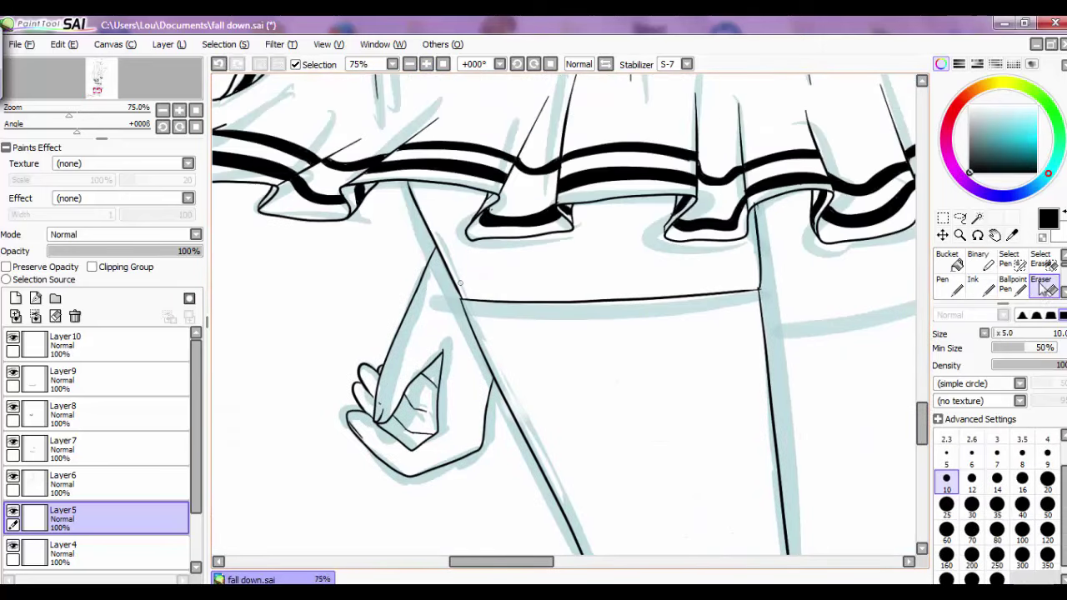
scroll(762, 229, "down", 3)
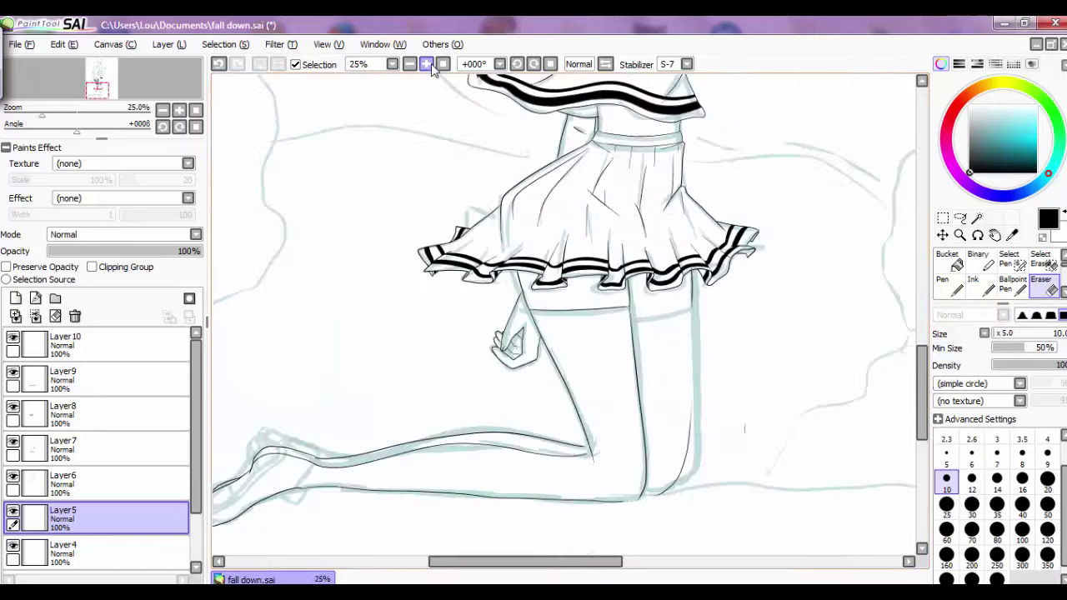
Ink the curved stocking edge across the far thigh on Layer10, redoing the stroke once.
scroll(699, 225, "up", 2)
left_click(698, 225, "ctrl")
scroll(917, 420, "down", 1)
left_click(218, 65)
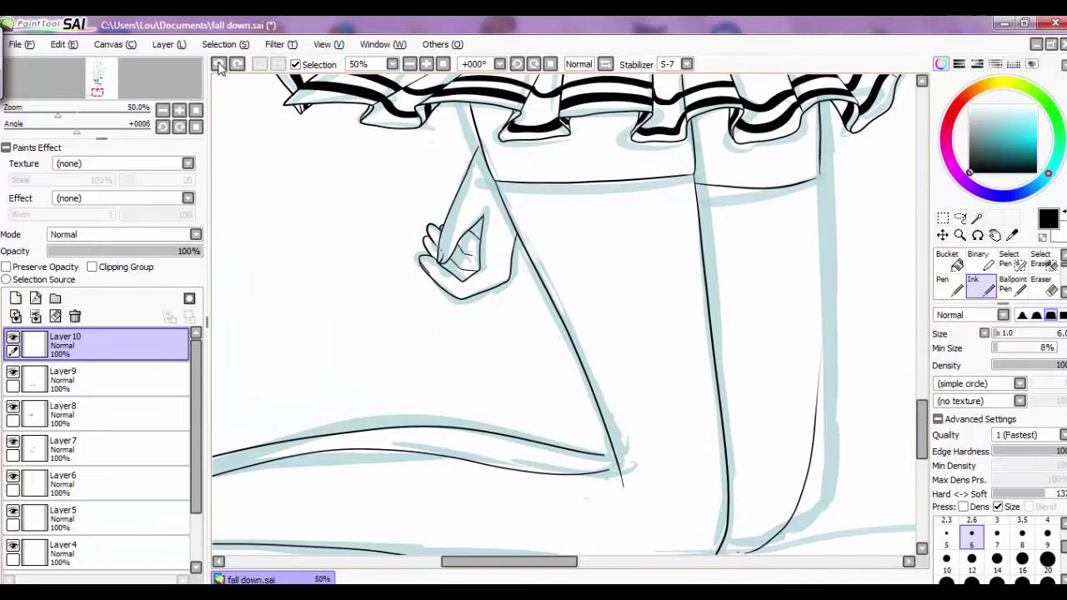
left_click_drag(718, 186, 695, 183)
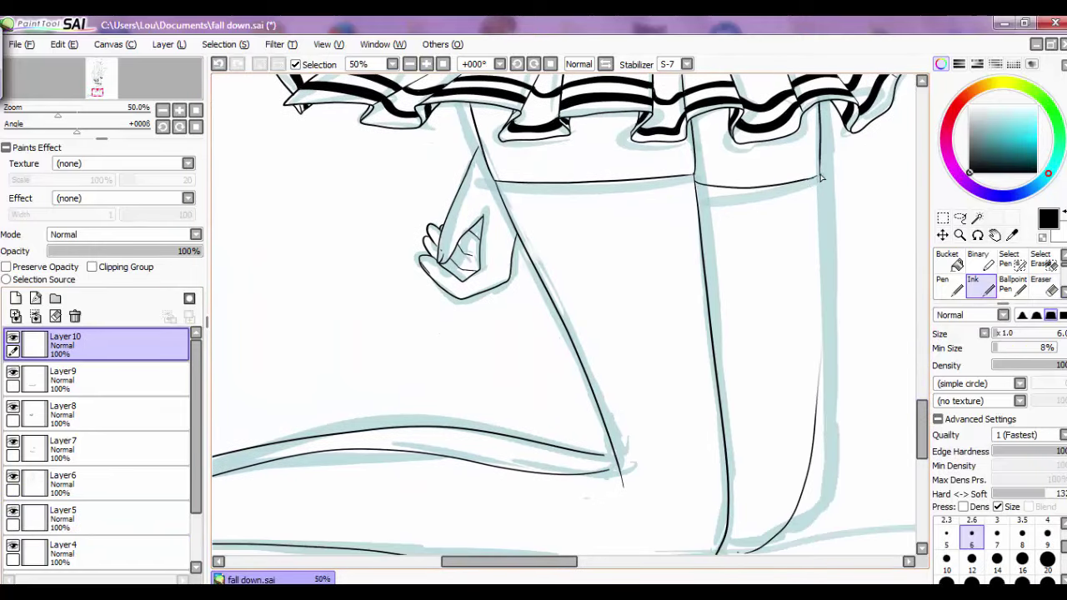
Ink the far leg's front outline from the stocking edge down around the knee on Layer10.
left_click_drag(821, 177, 751, 546)
scroll(821, 178, "down", 2)
key("ctrl+z")
left_click_drag(693, 107, 821, 97)
left_click_drag(821, 98, 804, 433)
key("ctrl+z")
left_click_drag(816, 197, 726, 480)
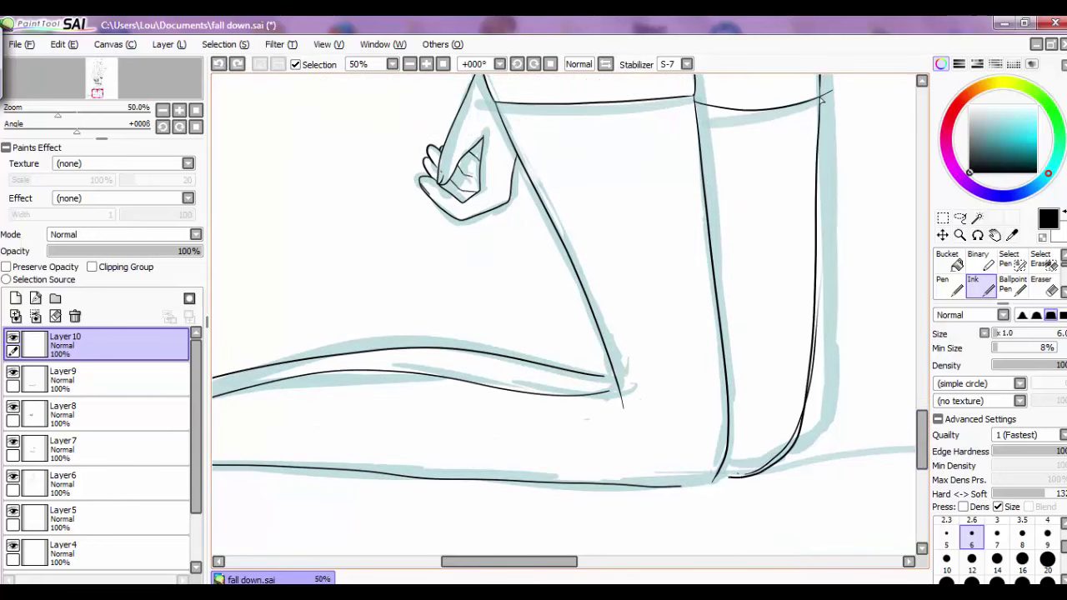
Erase the old outline of the far leg's front and knee on Layer5 with the size 100 eraser.
key("ctrl+minus")
key("e")
left_click(62, 514)
left_click(1022, 530)
scroll(922, 385, "up", 3)
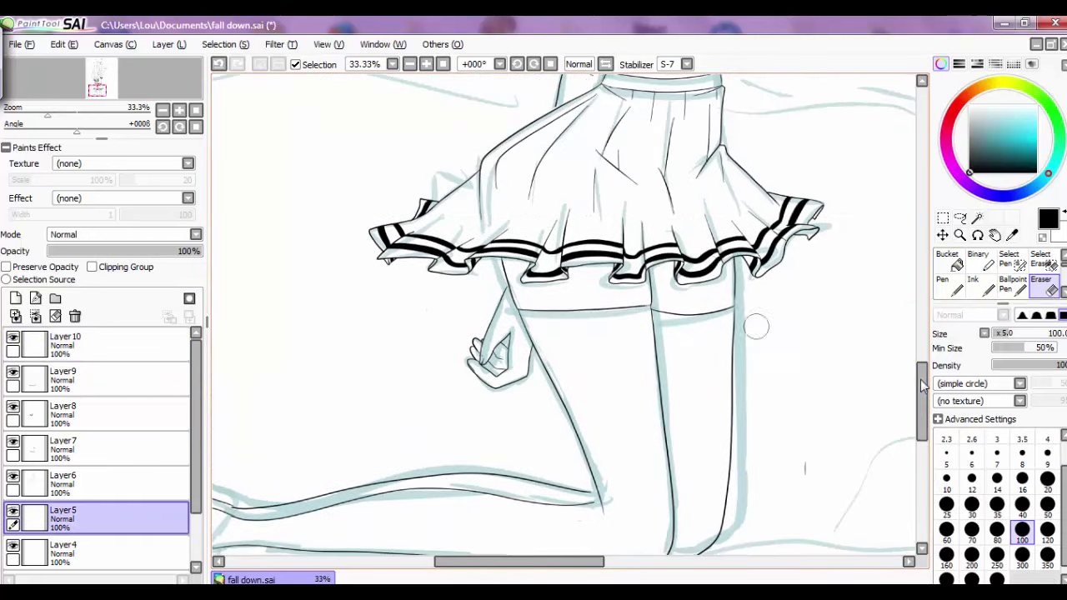
Replace the near thigh's stocking edge on Layer10 with a line that curves downward.
left_click(62, 343)
left_click_drag(650, 308, 516, 310)
key("ctrl+z")
key("ctrl+plus")
key("n")
left_click_drag(694, 303, 495, 311)
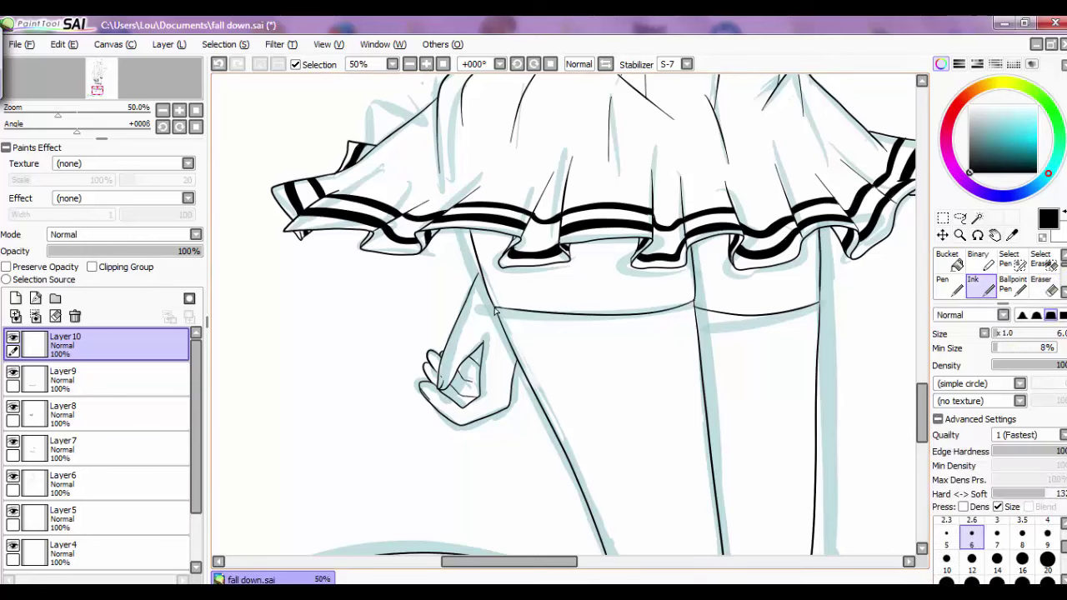
Clean the points where the stocking edges meet the leg outlines with the size 14 eraser and the Ink pen.
key("e")
left_click(96, 523)
left_click(990, 289)
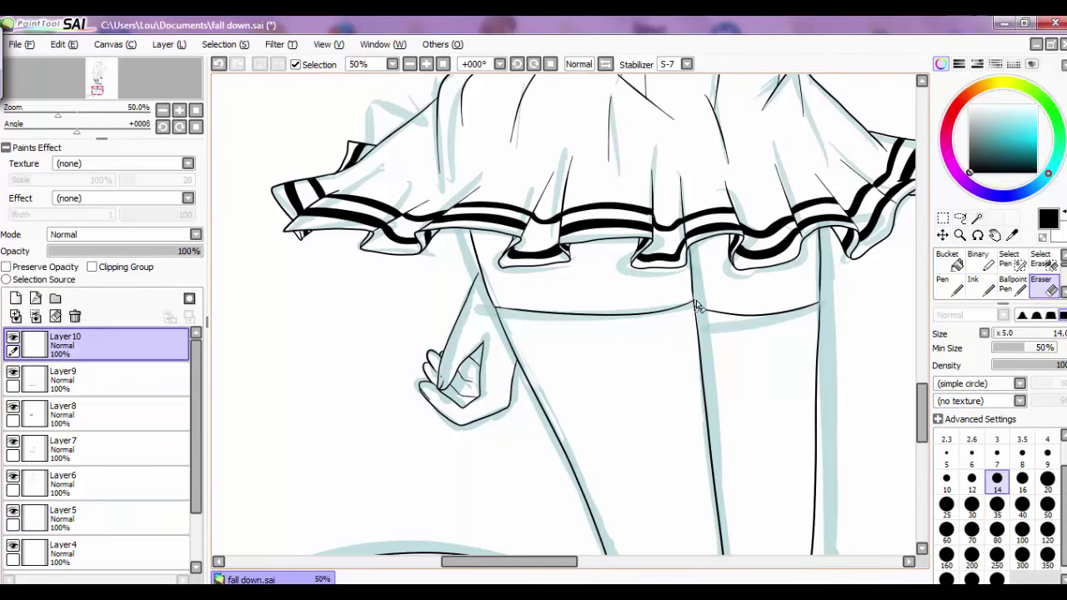
key("ctrl+plus")
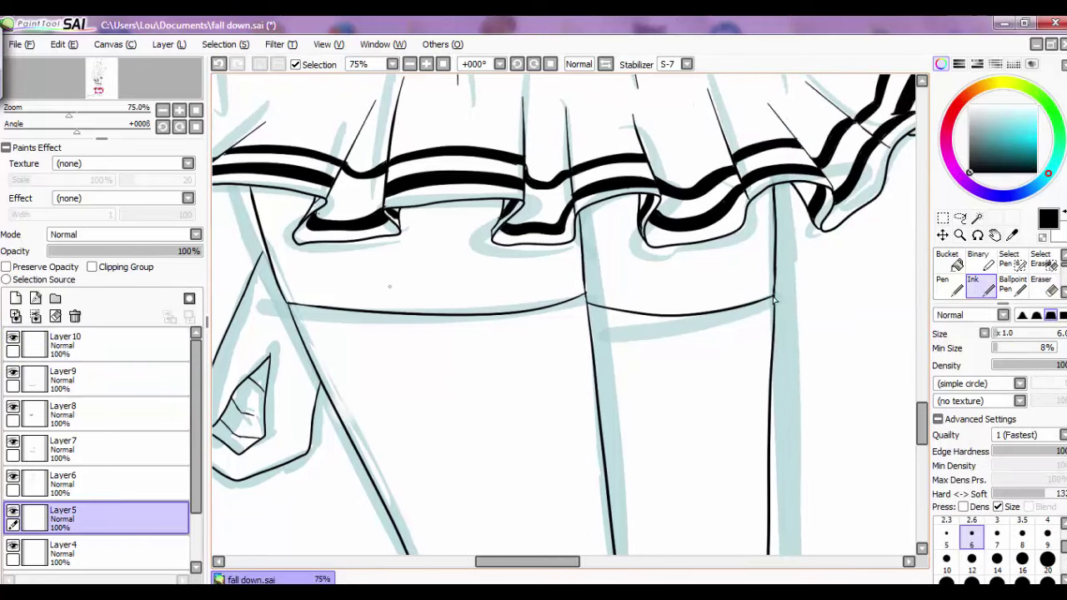
Ink the lower leg's bottom line from ankle to knee on Layer10 and erase the old line on Layer5 at size 80.
left_click(95, 357)
left_click(409, 64)
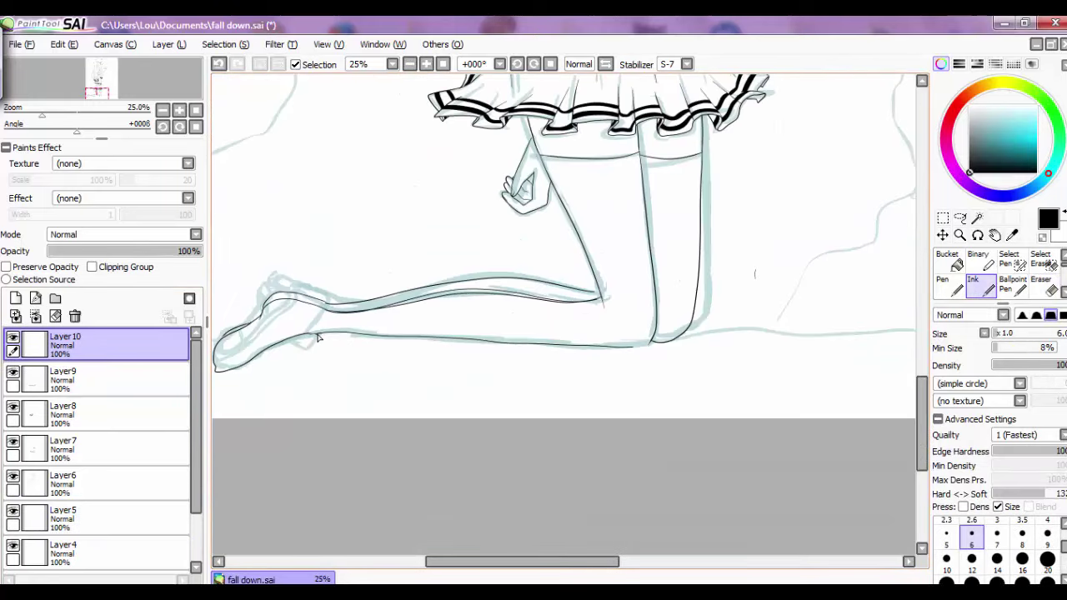
left_click_drag(317, 336, 637, 343)
key("ctrl+plus")
left_click(81, 511)
key("e")
scroll(671, 371, "left", 5)
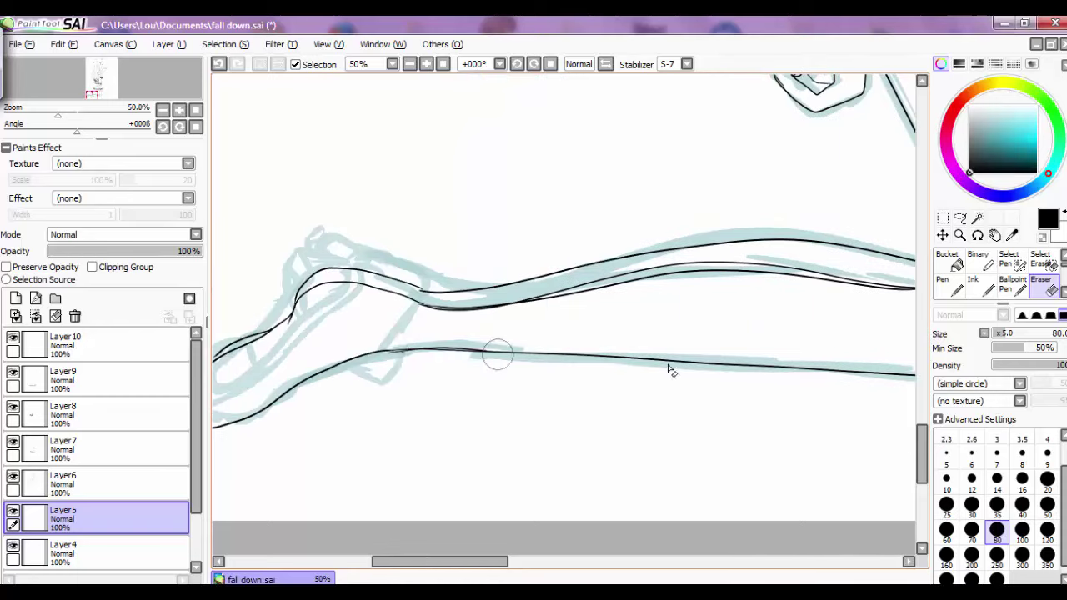
left_click(95, 345)
left_click(81, 519)
Ink a new upper calf line up to the knee bend on Layer10, comparing the stroke with undo and redo.
key("ctrl+minus")
left_click(95, 345)
key("n")
scroll(709, 295, "right", 3)
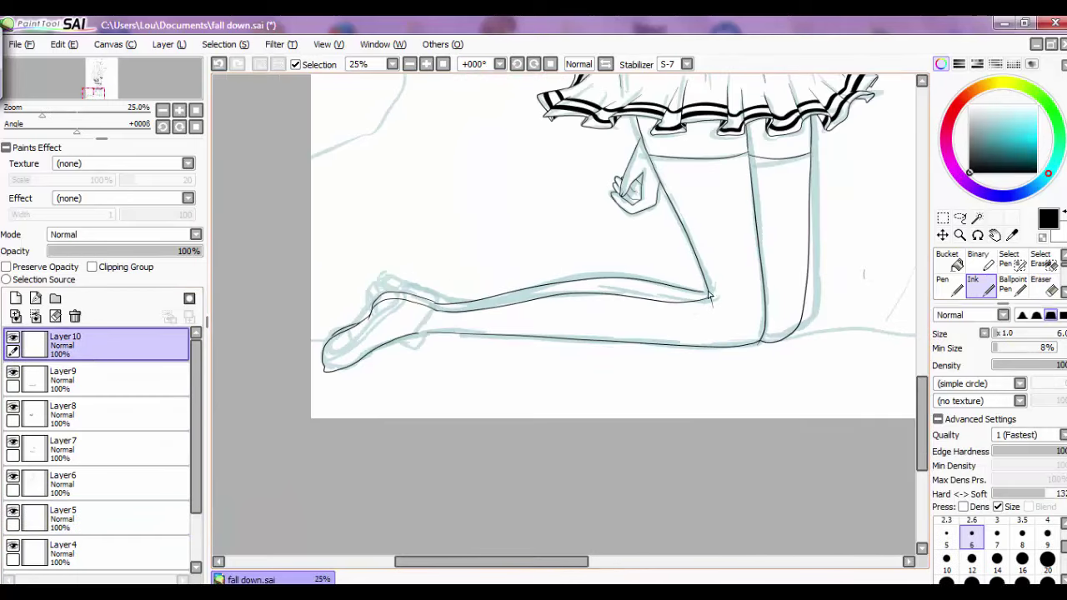
key("ctrl+z")
key("ctrl+y")
key("ctrl+z")
key("ctrl+y")
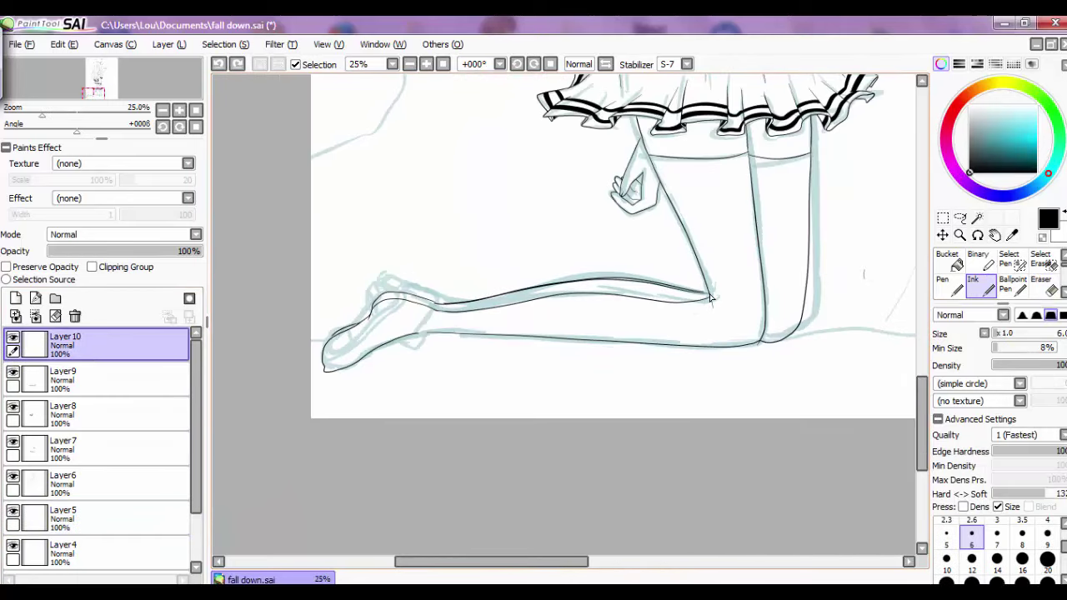
Clean the old calf line on Layer5 and re-ink the upper calf contour into the knee bend on Layer10.
left_click(80, 519)
key("e")
key("ctrl+plus")
left_click(95, 345)
key("n")
key("ctrl+z")
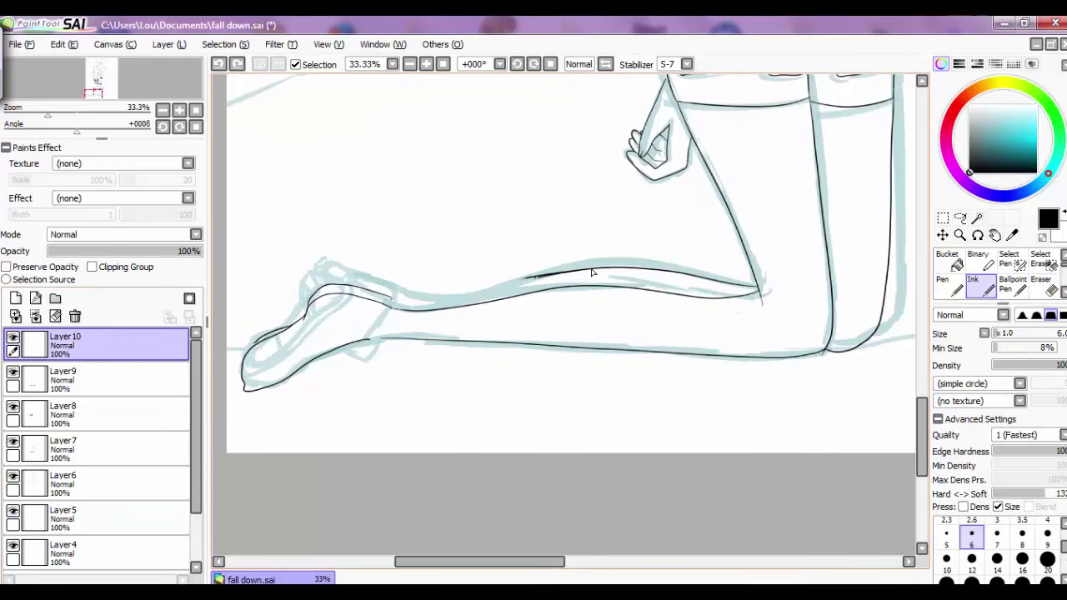
key("ctrl+y")
key("ctrl+minus")
key("e")
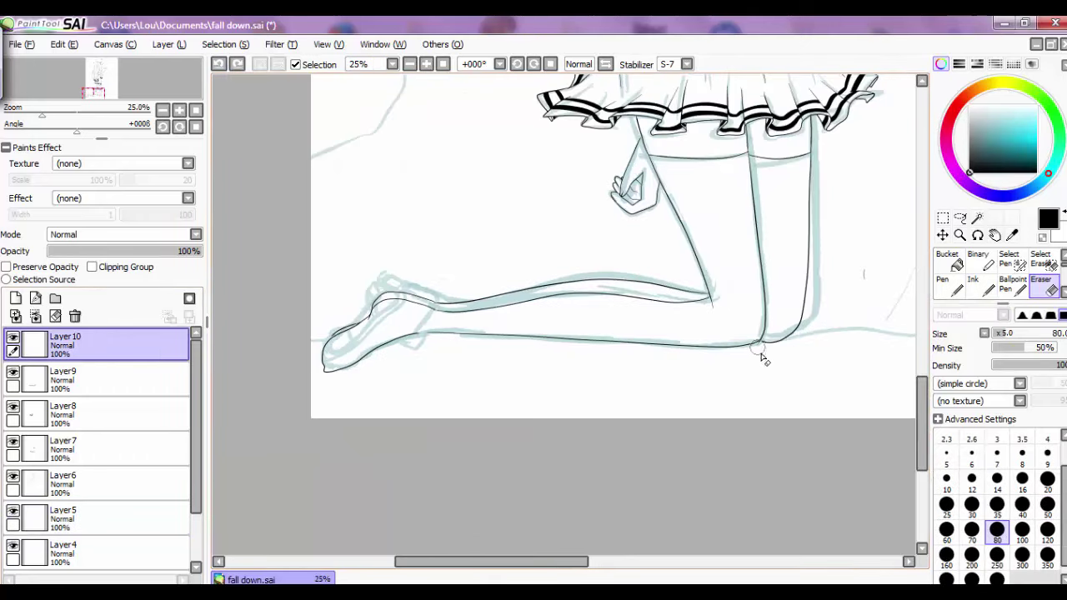
Erase the old inked foot outline from Layer5 with a size 40 eraser.
key("ctrl+plus")
left_click(81, 518)
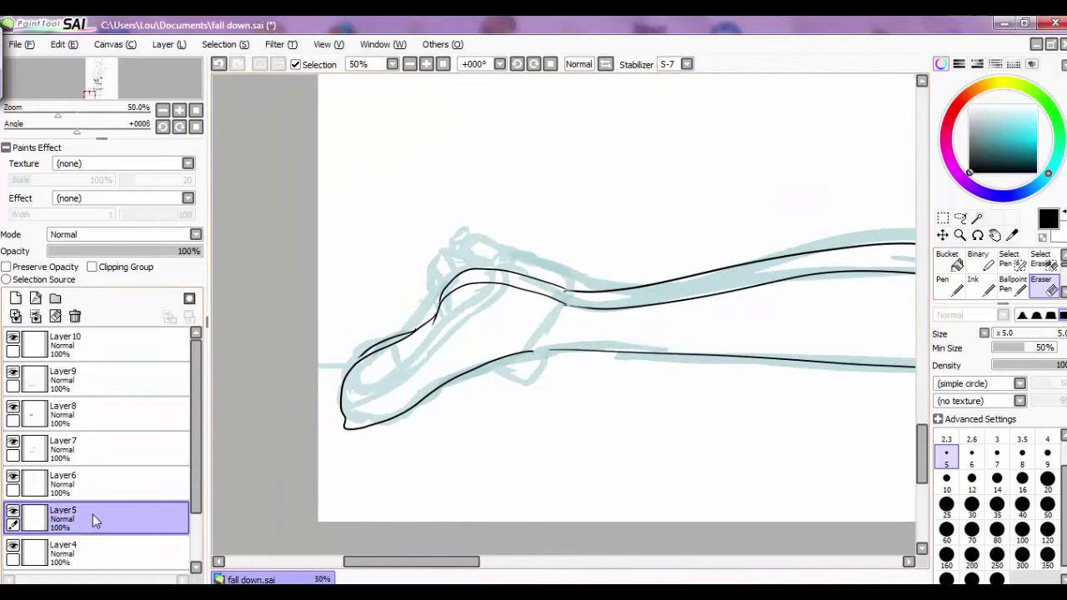
left_click(1021, 504)
left_click_drag(560, 305, 367, 346)
Sketch a strapped shoe over the foot on a new layer with the Ink pen at size 35 in a teal sampled from the sketch.
key("n")
left_click(15, 298)
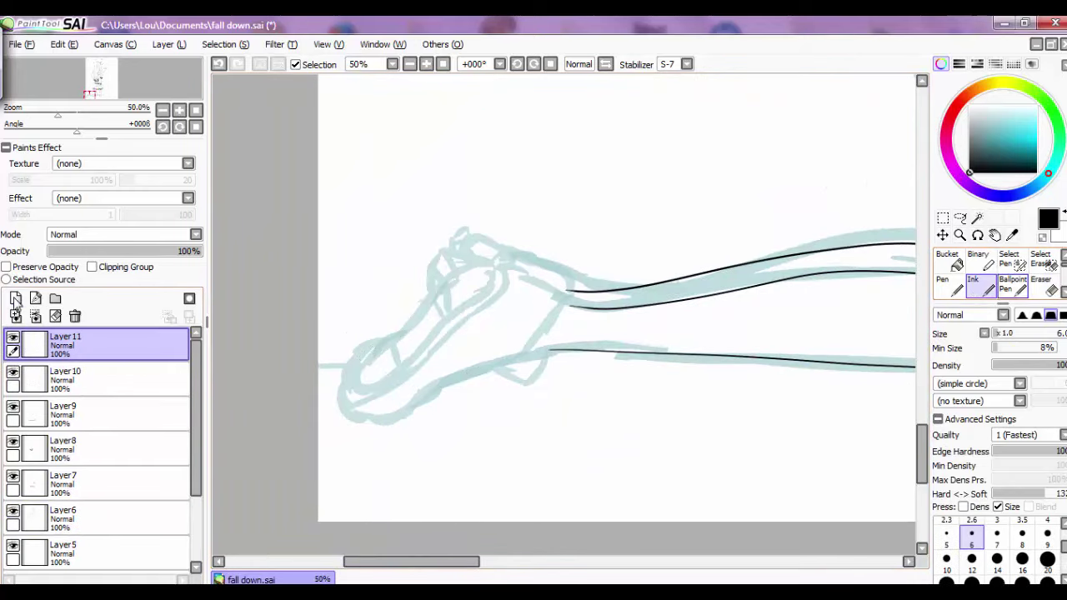
left_click(466, 254, "alt")
left_click_drag(447, 307, 579, 306)
left_click(220, 66)
left_click_drag(502, 267, 565, 286)
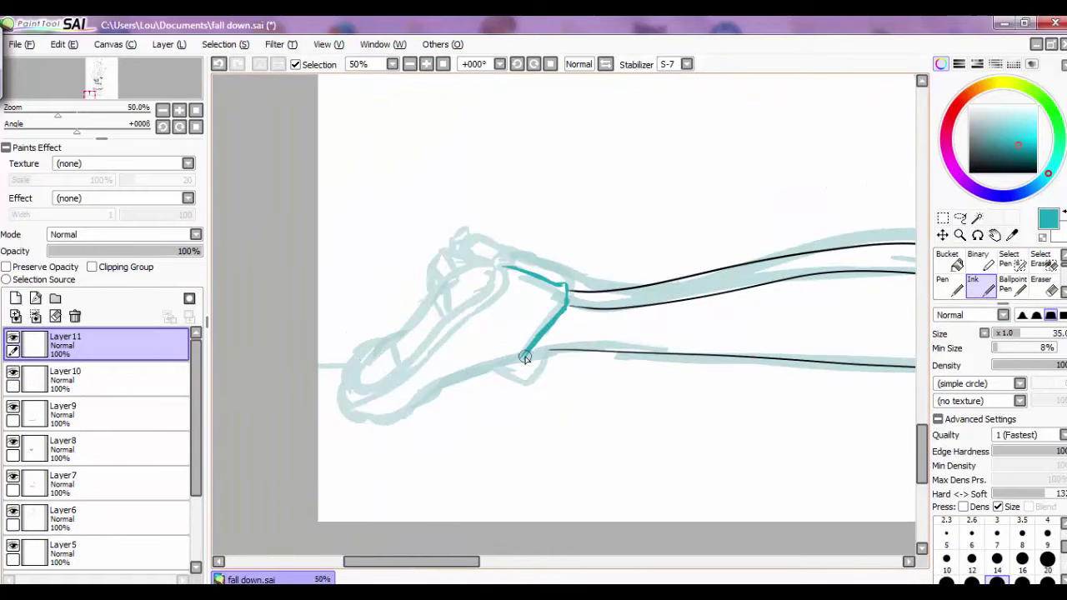
mouse_move(524, 357)
left_mouse_down()
mouse_move(493, 350)
mouse_move(356, 411)
left_mouse_up()
mouse_move(500, 265)
left_mouse_down()
mouse_move(441, 335)
mouse_move(360, 371)
left_mouse_up()
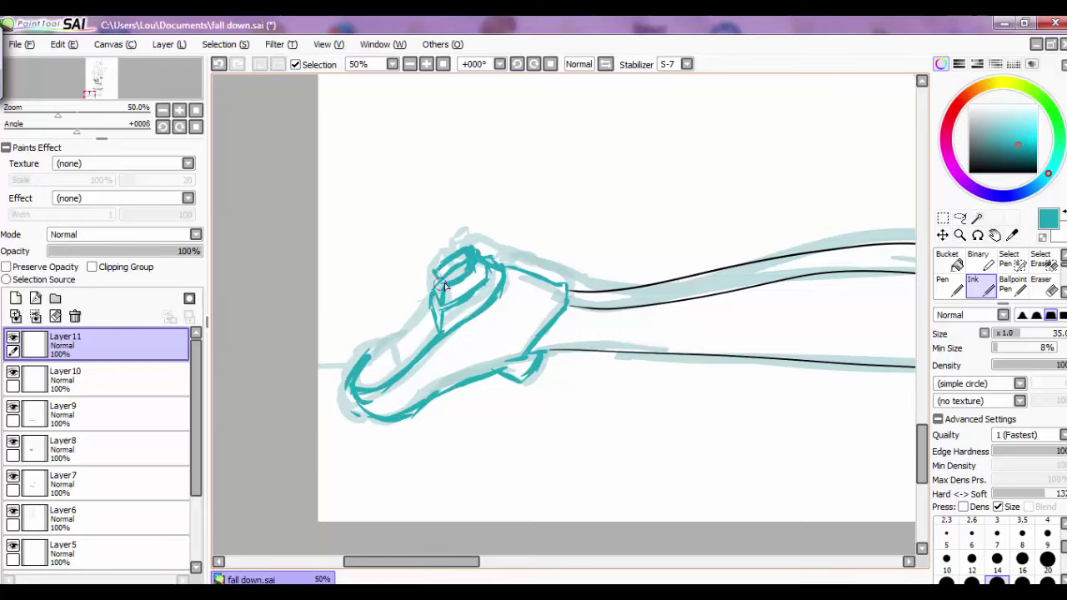
mouse_move(392, 381)
left_mouse_down()
mouse_move(363, 344)
mouse_move(354, 382)
left_mouse_up()
left_click_drag(400, 335, 410, 363)
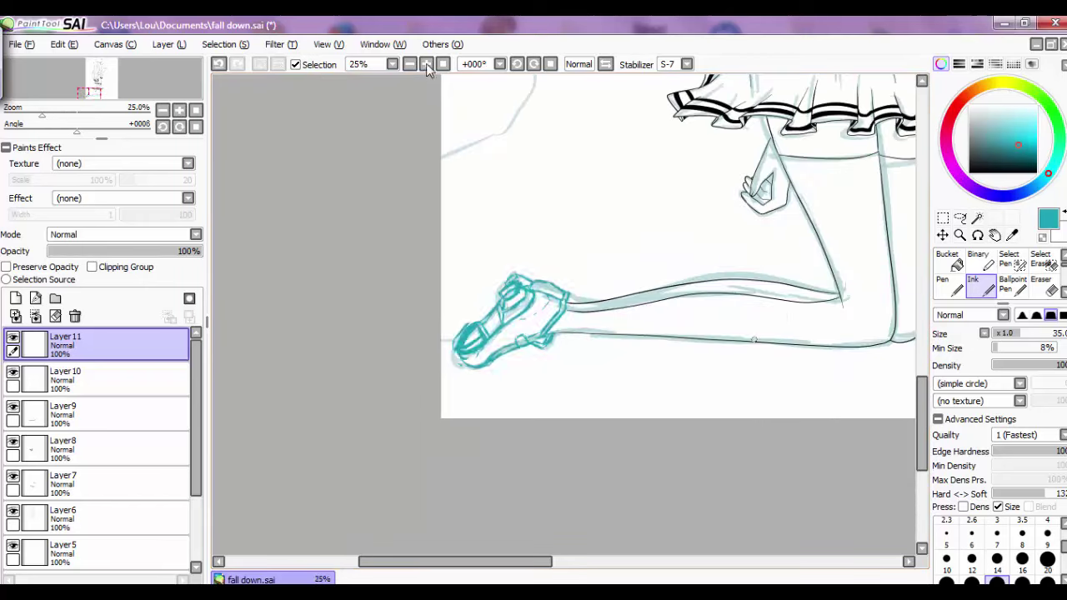
Lower the teal shoe sketch's opacity to 54%, add a new layer above it and set the Ink pen to size 14.
left_click_drag(198, 250, 130, 251)
left_click(15, 298)
left_click(969, 172)
left_click(997, 558)
left_click_drag(570, 268, 567, 305)
left_click_drag(551, 272, 552, 303)
left_click_drag(570, 297, 501, 379)
key("ctrl+z")
key("ctrl+z")
Draw a refined red sketch of the near shoe's ankle strap, opening, tongue and toe cap on Layer12.
left_click(957, 106)
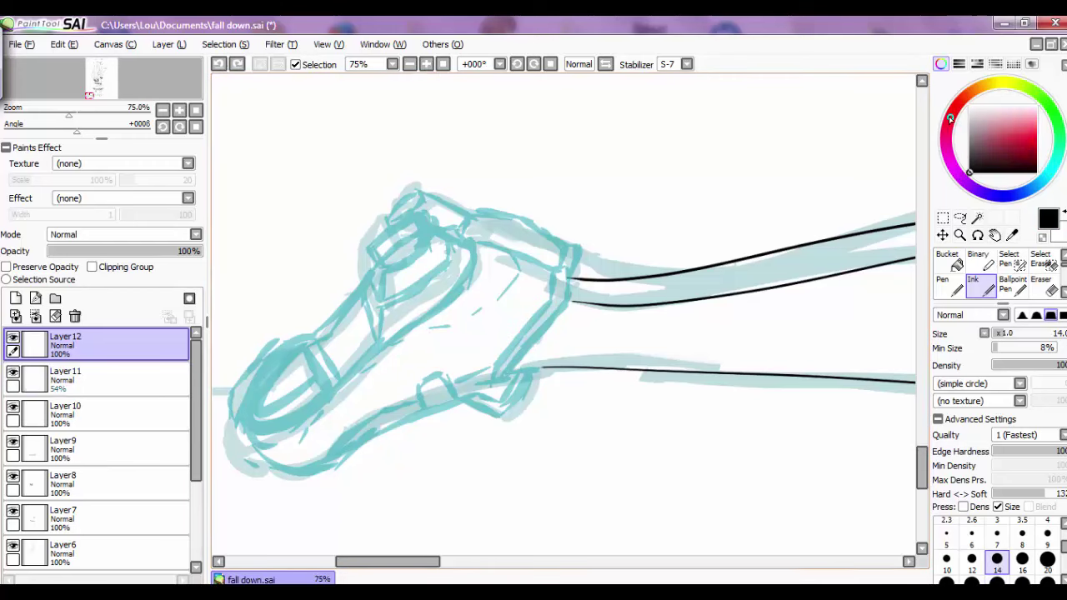
left_click(1031, 143)
left_click_drag(568, 267, 542, 336)
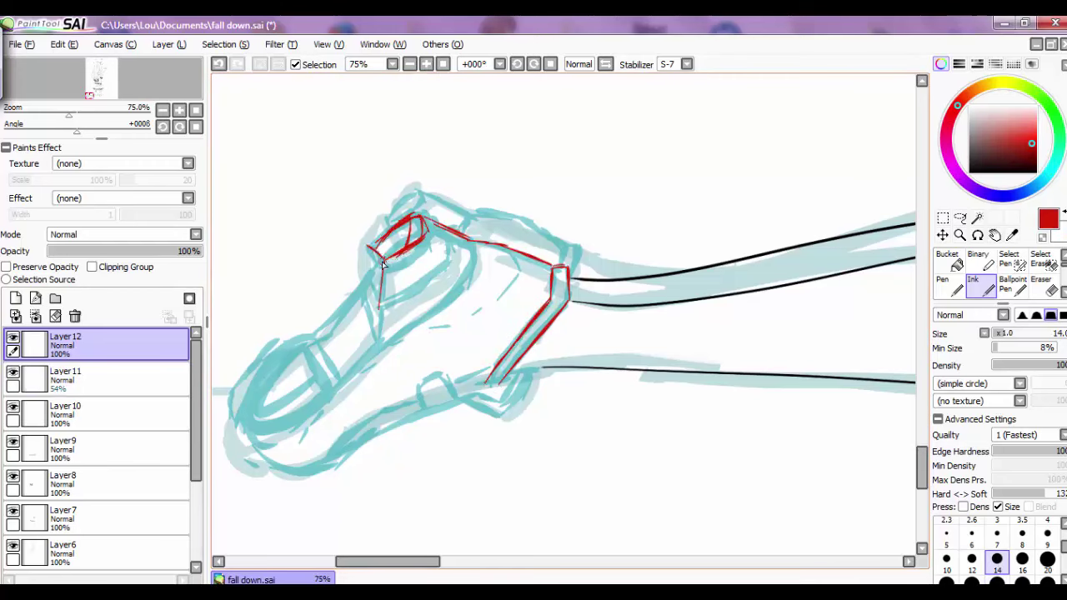
left_click_drag(383, 264, 379, 350)
left_click_drag(475, 242, 385, 345)
left_click_drag(366, 272, 337, 313)
left_click_drag(360, 288, 308, 397)
left_click_drag(325, 337, 247, 392)
left_click_drag(250, 350, 250, 432)
Add the near shoe's curved trim, lower sole edge, side bump and heel in red on Layer12.
mouse_move(482, 244)
left_mouse_down()
mouse_move(247, 416)
mouse_move(282, 439)
mouse_move(240, 408)
mouse_move(337, 472)
left_mouse_up()
mouse_move(537, 372)
left_mouse_down()
mouse_move(503, 415)
mouse_move(421, 408)
left_mouse_up()
mouse_move(428, 409)
left_mouse_down()
mouse_move(350, 463)
mouse_move(275, 467)
mouse_move(289, 454)
left_mouse_up()
key("ctrl+z")
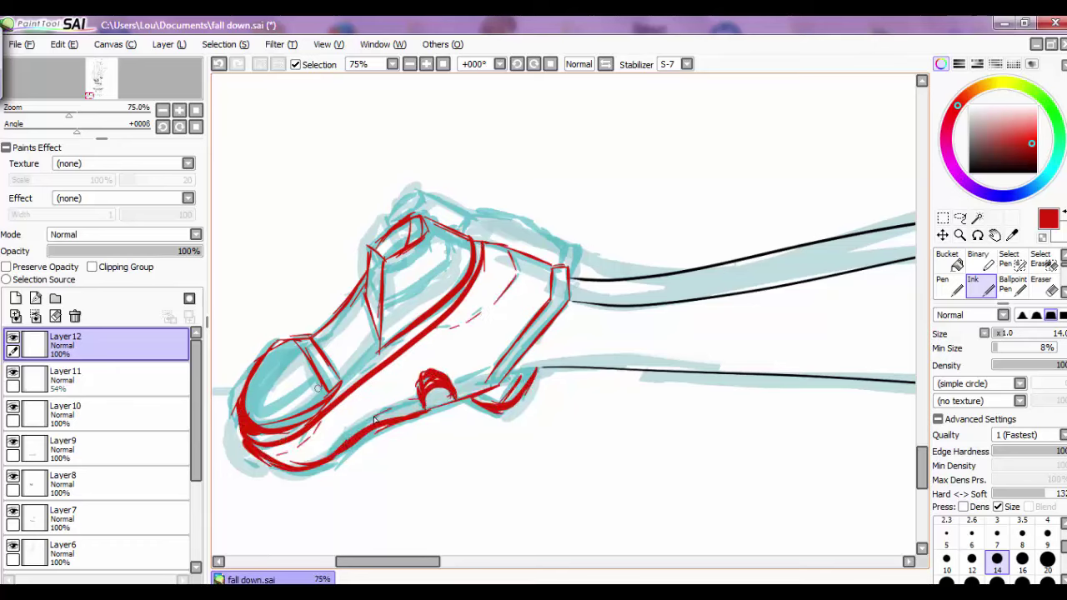
left_click_drag(375, 419, 325, 454)
Sketch the far shoe's outline and strap in red behind the near shoe, and remove the teal sketch on Layer11.
left_click_drag(575, 265, 522, 359)
mouse_move(548, 232)
left_mouse_down()
mouse_move(575, 269)
mouse_move(427, 195)
left_mouse_up()
left_click_drag(464, 196, 398, 225)
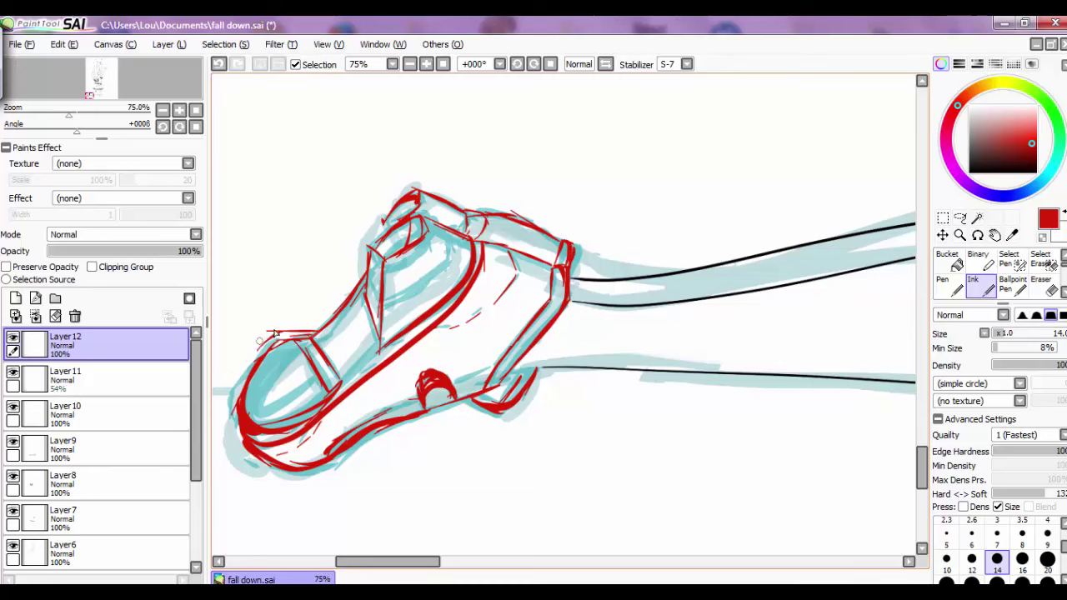
left_click(409, 64)
left_click(88, 376)
left_click(517, 64)
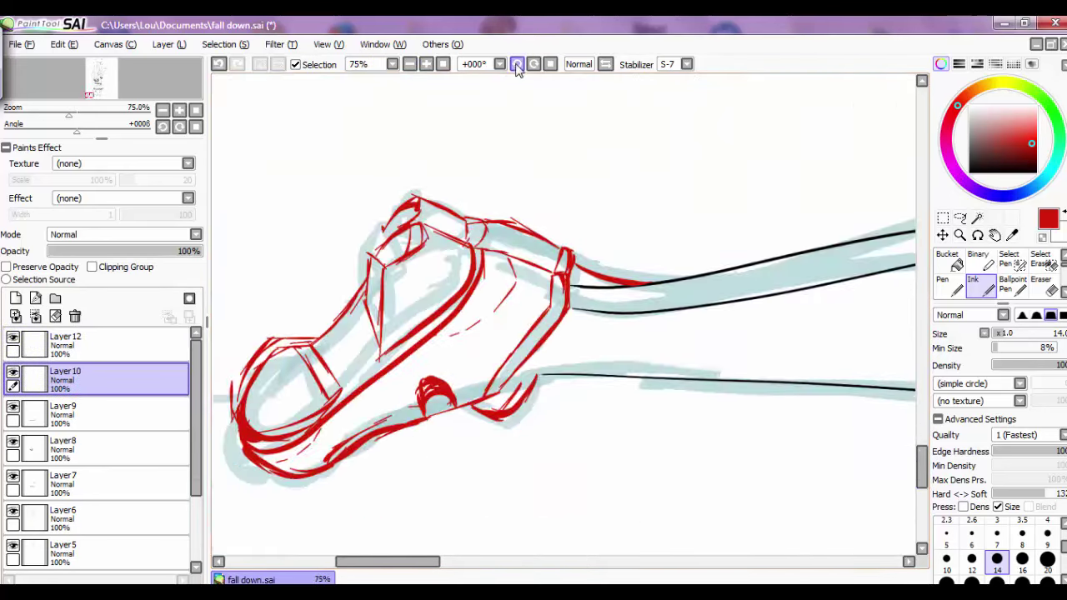
left_click(516, 65)
left_click_drag(490, 320, 492, 279)
left_click_drag(536, 331, 550, 366)
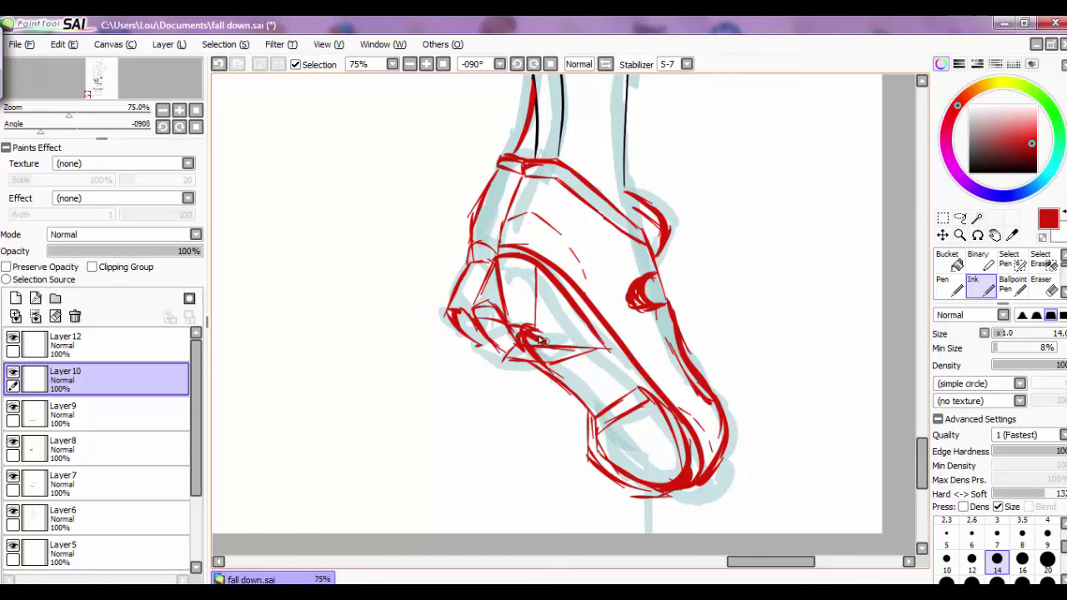
left_click(218, 64)
left_click(218, 64)
Fade Layer12 to 52%, add a new layer and set the Ink pen to black, size 5, with stabilizer S-3.
left_click(102, 350)
left_click_drag(196, 251, 126, 251)
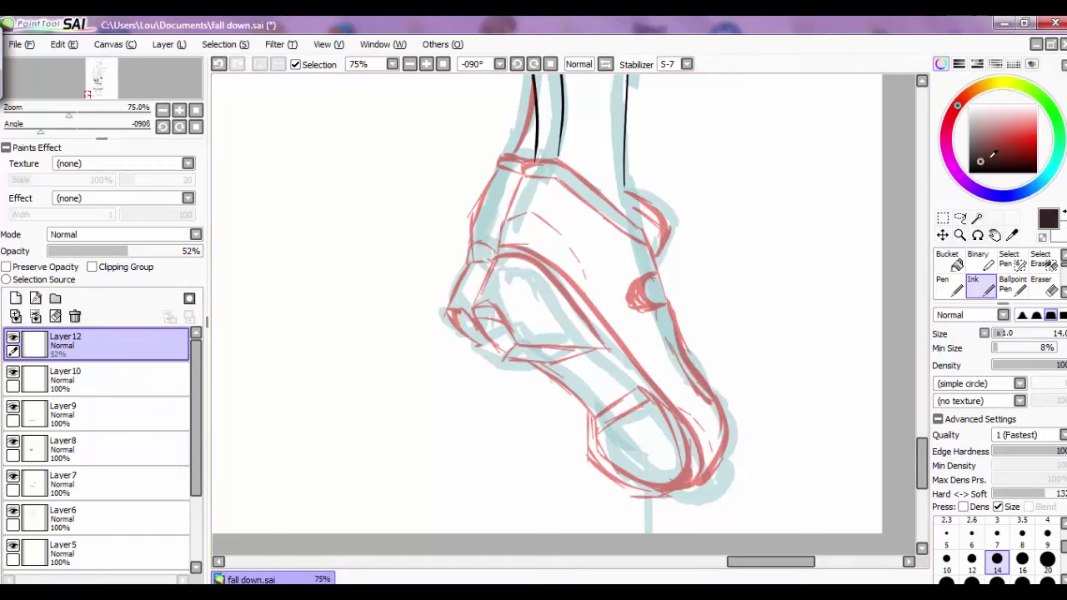
left_click(968, 172)
left_click(686, 64)
left_click(675, 300)
left_click(946, 533)
left_click(16, 299)
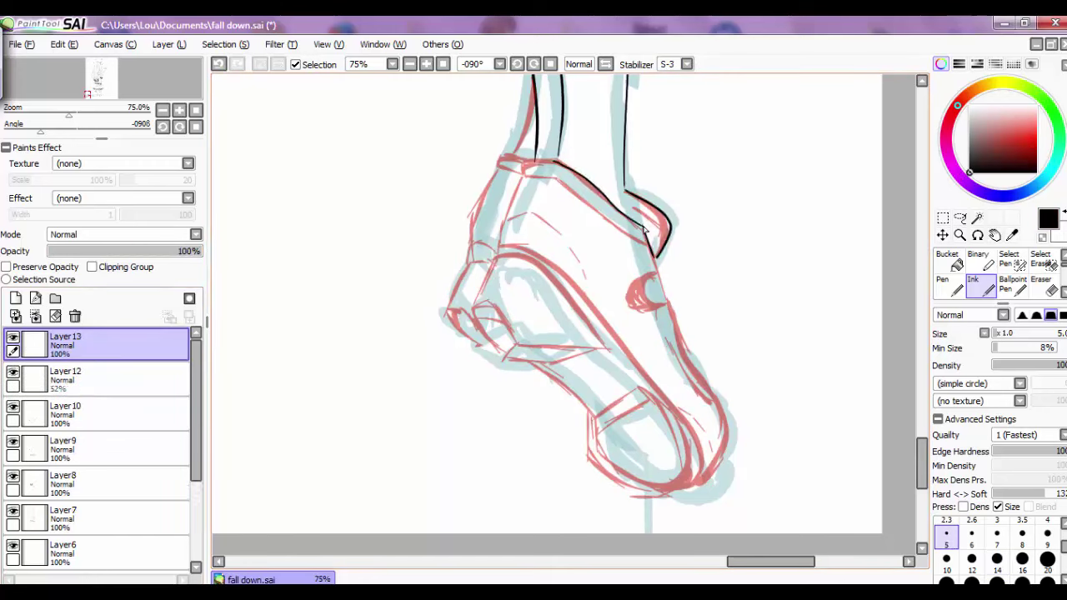
Ink the near shoe's collar, opening and tongue in black on Layer13, following the red sketch.
mouse_move(526, 162)
left_mouse_down()
mouse_move(605, 216)
mouse_move(503, 242)
left_mouse_up()
left_click_drag(515, 250, 477, 337)
mouse_move(524, 308)
left_mouse_down()
mouse_move(475, 355)
mouse_move(543, 265)
mouse_move(457, 325)
left_mouse_up()
key("ctrl+z")
left_click_drag(534, 350, 635, 268)
Ink the near shoe's toe cap with its cross band and dashed stitching on Layer13.
left_click_drag(353, 561, 352, 561)
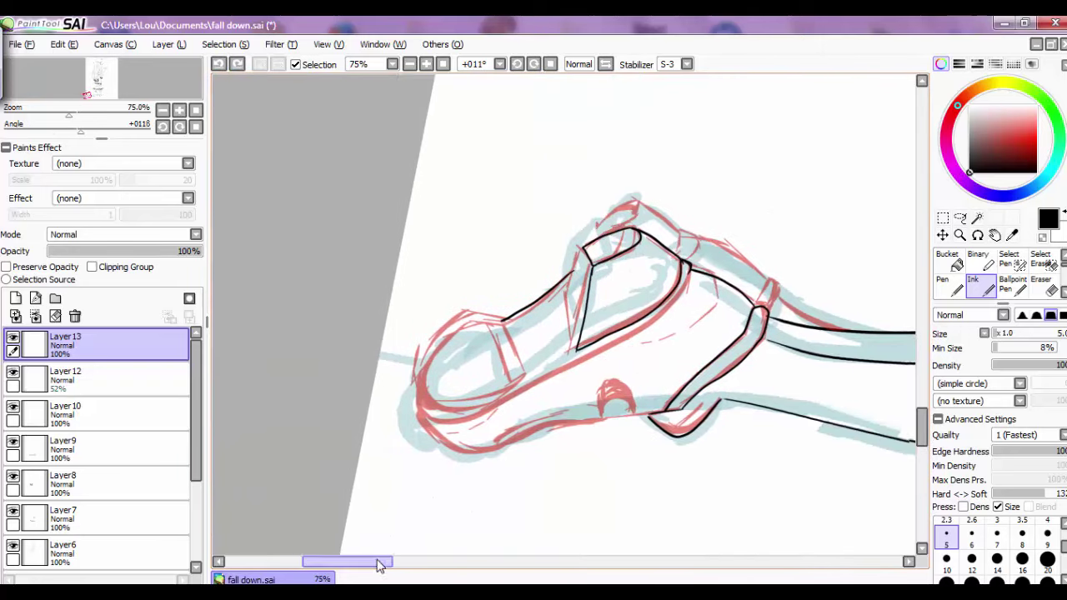
left_click_drag(522, 300, 534, 357)
left_click_drag(547, 250, 528, 295)
mouse_move(467, 319)
left_mouse_down()
mouse_move(426, 419)
mouse_move(482, 398)
left_mouse_up()
left_click_drag(456, 325, 471, 391)
mouse_move(477, 366)
left_mouse_down()
mouse_move(487, 392)
mouse_move(350, 250)
mouse_move(218, 67)
left_mouse_up()
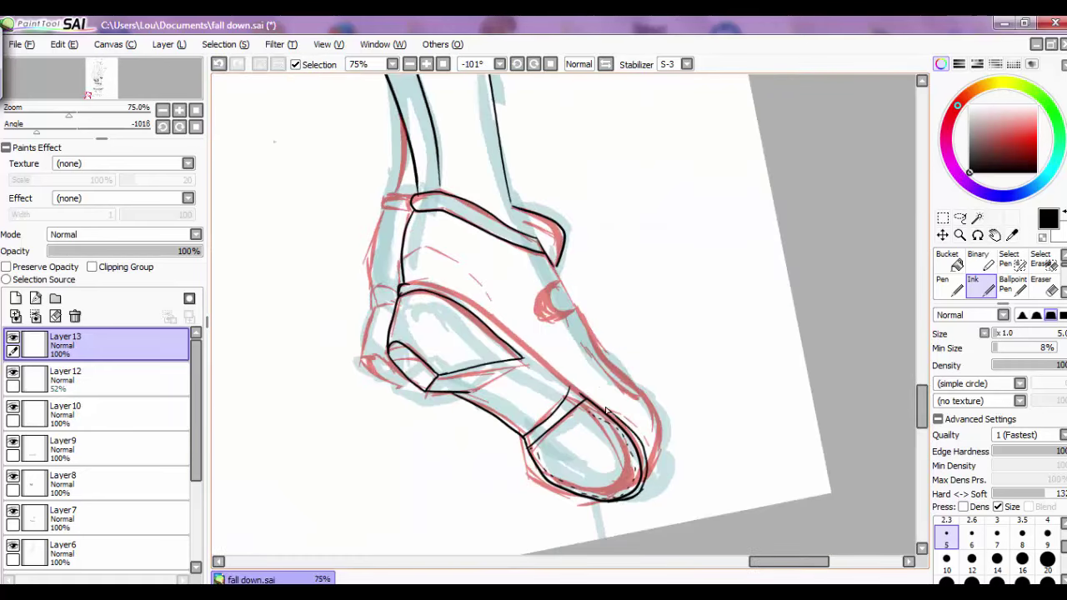
Ink the long curved trim line from the shoe opening around the toe cap, redoing the stroke with stabilizer S-7.
mouse_move(598, 502)
left_mouse_down()
mouse_move(534, 355)
mouse_move(620, 454)
mouse_move(479, 307)
left_mouse_up()
key("ctrl+z")
key("ctrl+z")
key("e")
key("n")
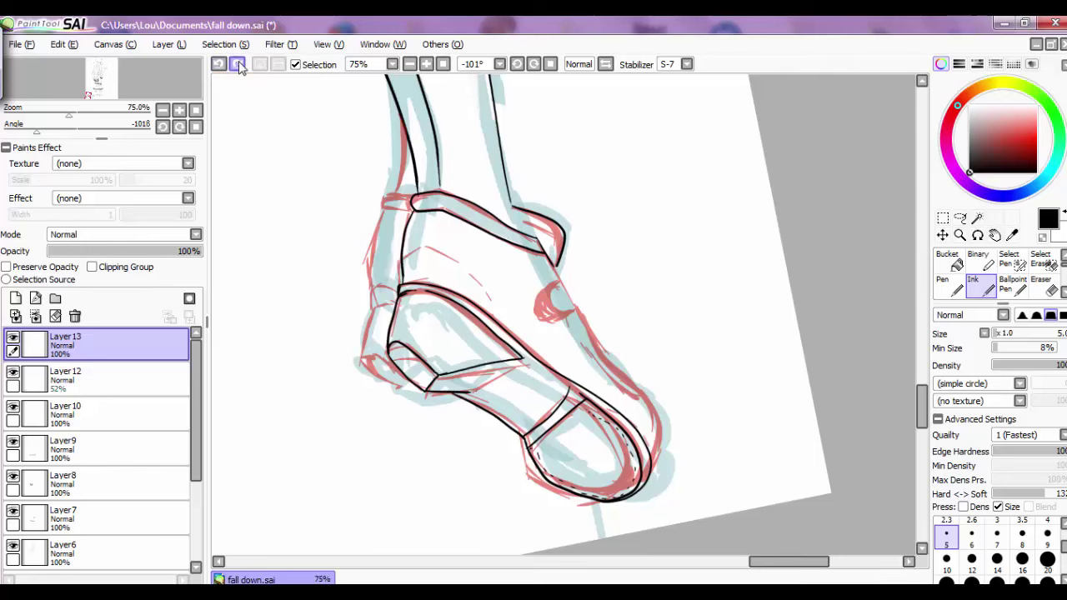
Ink the near shoe's sole edge, side bump and stitching on Layer13, and the far shoe behind it.
key("e")
left_click(534, 65)
left_click(974, 288)
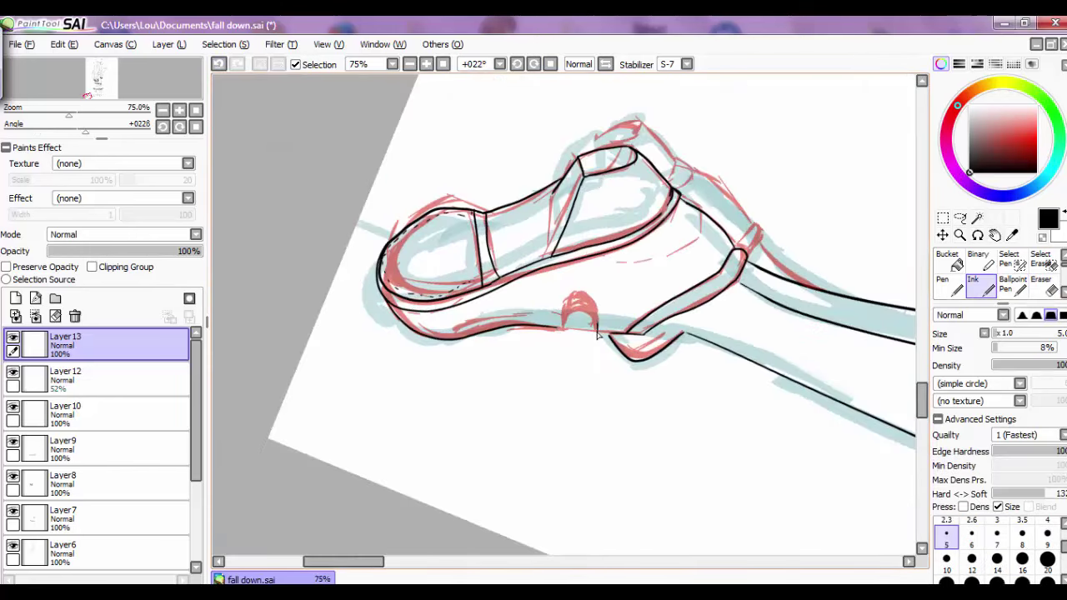
left_click_drag(561, 332, 571, 256)
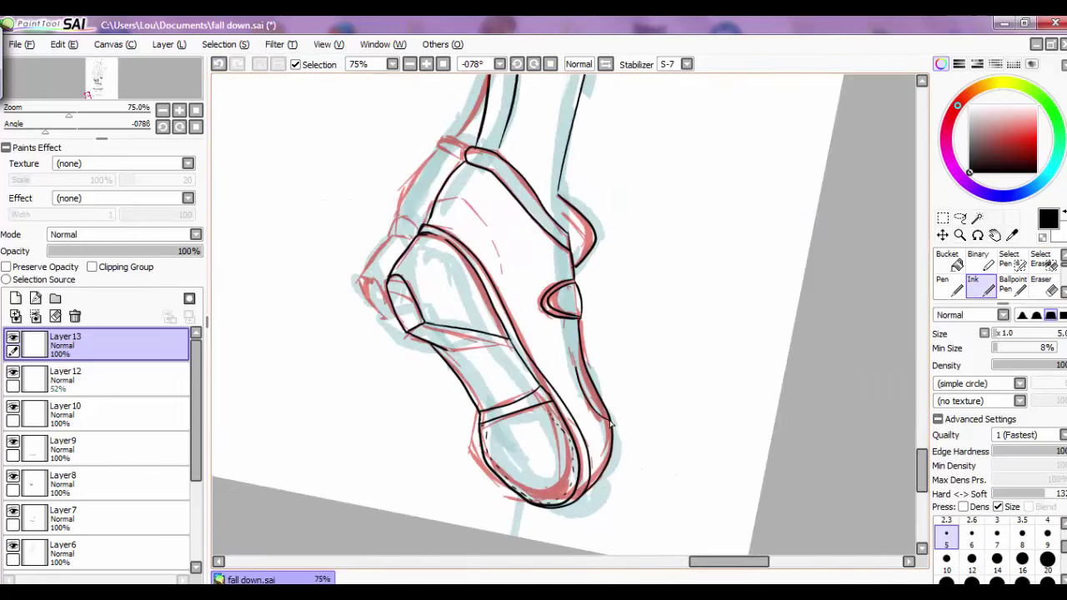
left_click_drag(611, 425, 563, 324)
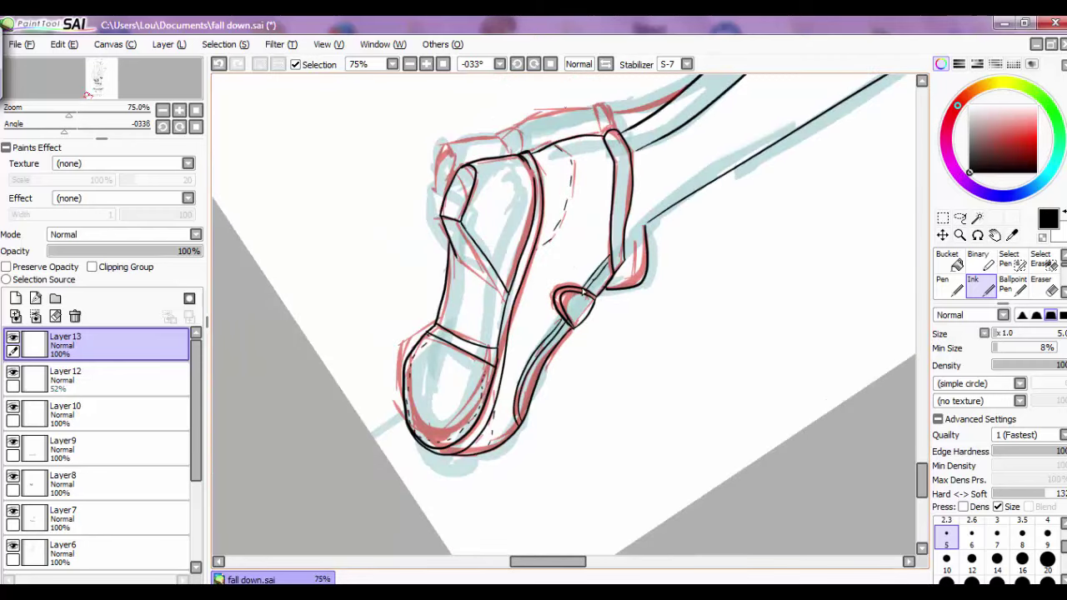
left_click(534, 64)
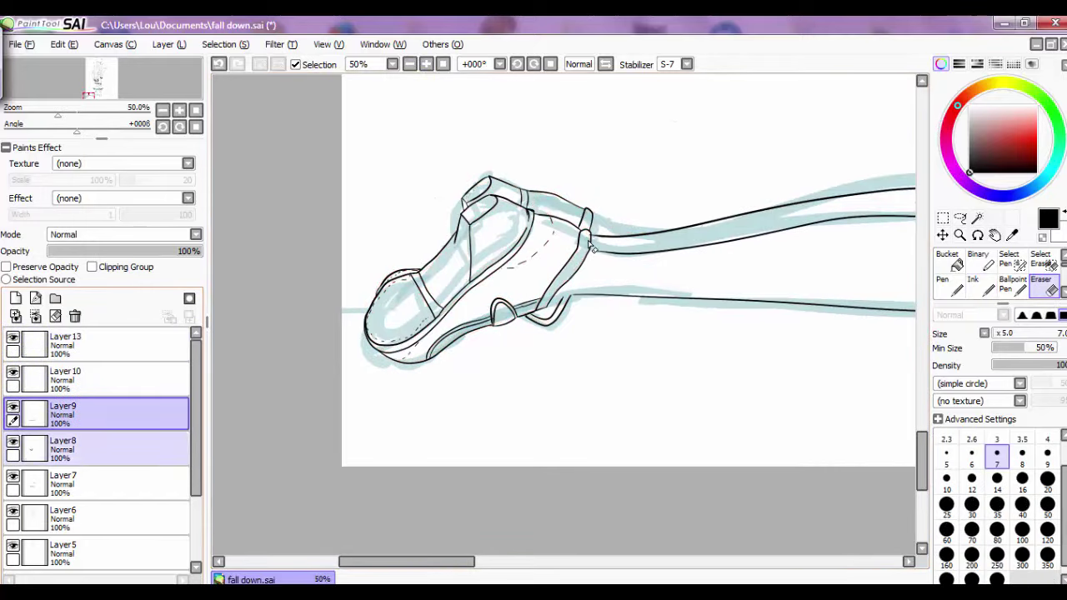
Replace the upper calf line on Layer10 with a new size 6 Ink line from the knee bend to the shoe strap.
key("ctrl+plus")
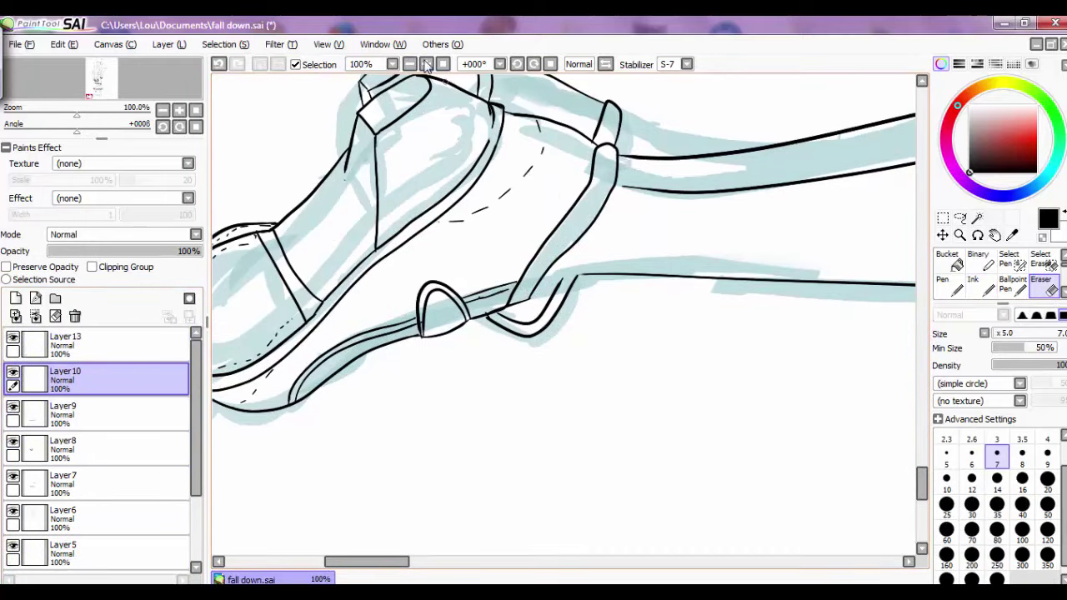
left_click(409, 64)
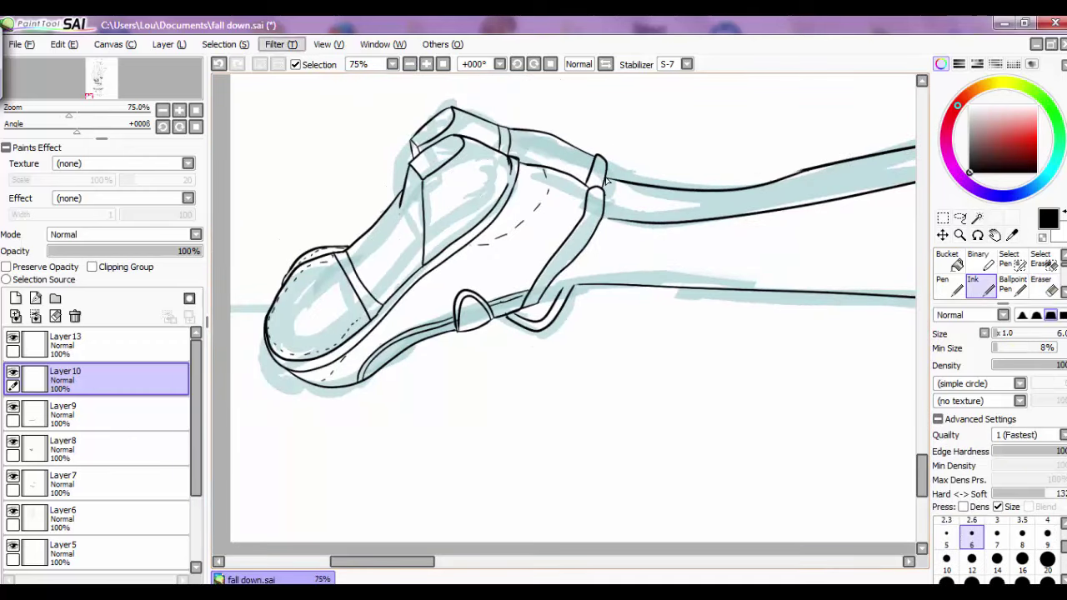
key("ctrl+minus")
key("ctrl+minus")
left_click_drag(554, 253, 821, 250)
key("n")
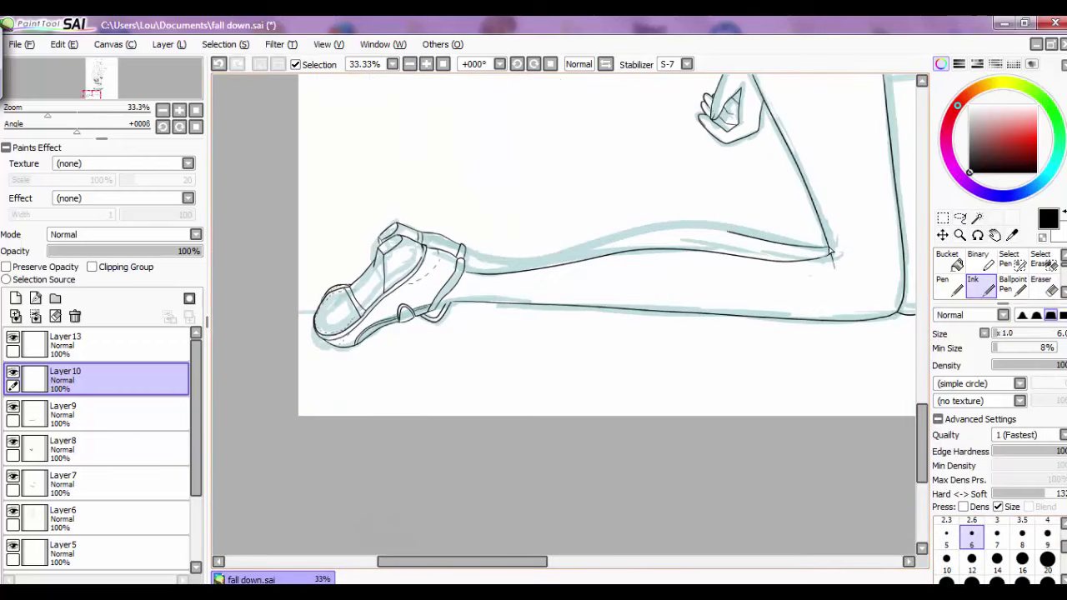
left_click_drag(728, 226, 464, 265)
Clean and connect the leg lines where they meet the shoe on Layer10 with the eraser and Ink pen.
key("ctrl+plus")
key("ctrl+plus")
key("e")
key("n")
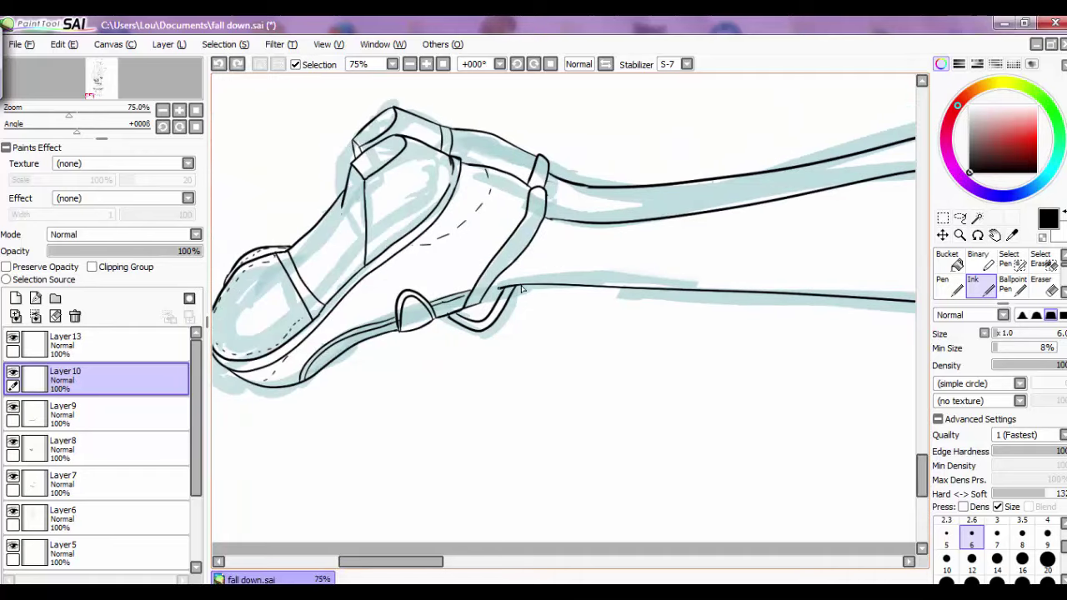
Examine the whole figure's line art from the raised hand and hair down to the shoes.
key("ctrl+minus")
key("ctrl+minus")
key("ctrl+minus")
key("ctrl+minus")
key("ctrl+minus")
key("ctrl+plus")
scroll(923, 354, "down", 2)
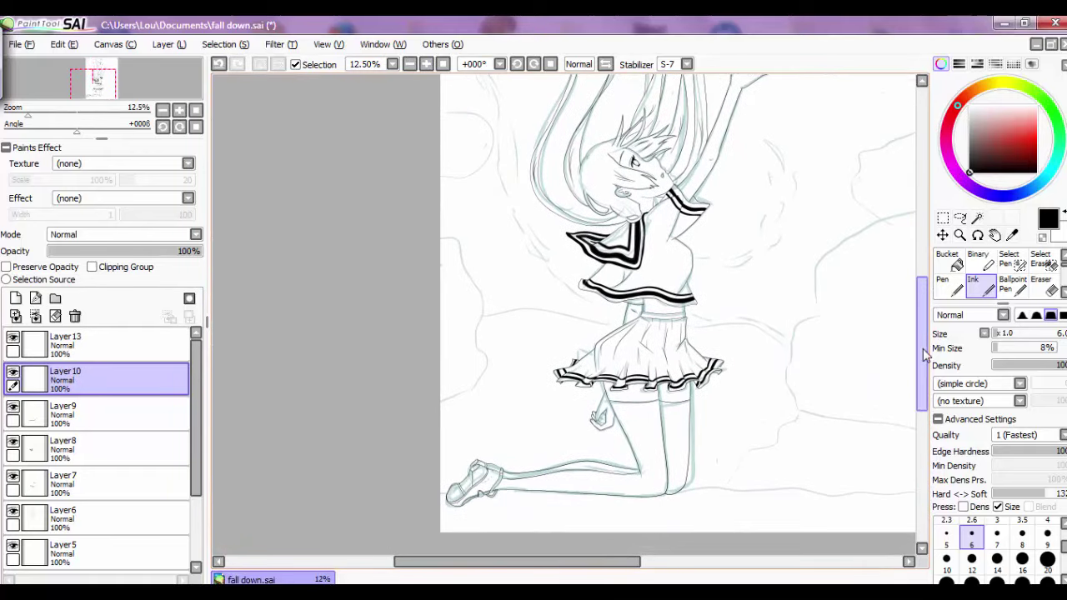
left_click(426, 63)
left_click(410, 63)
double_click(409, 64)
Rename Layer3 as eyes, Layer4 as face and Layer5 as body.
scroll(100, 450, "down", 5)
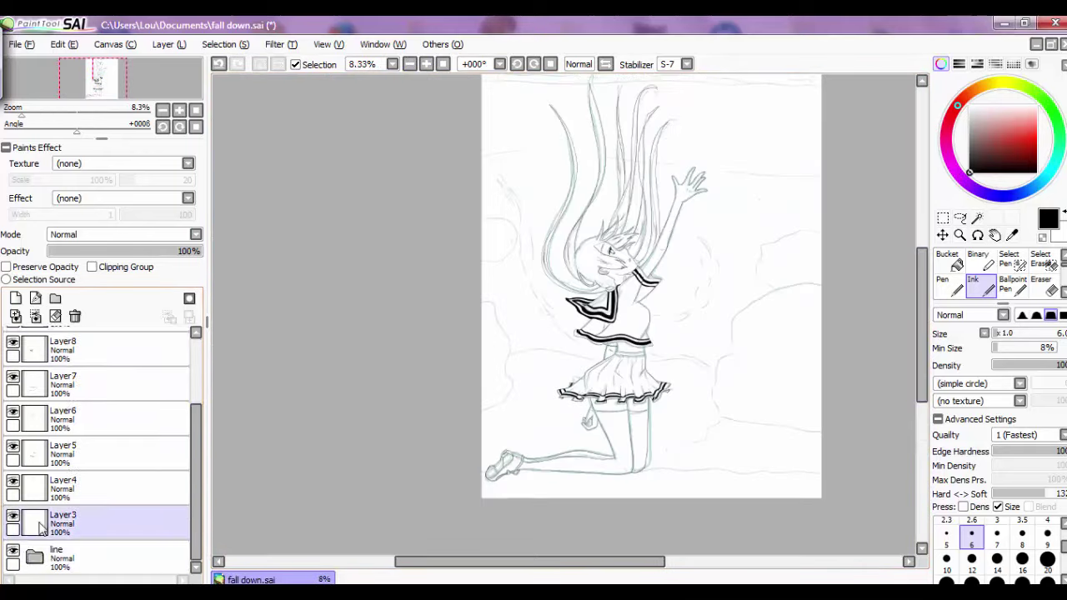
double_click(73, 491)
type("facz")
key("BackSpace")
type("e")
key("Return")
double_click(67, 454)
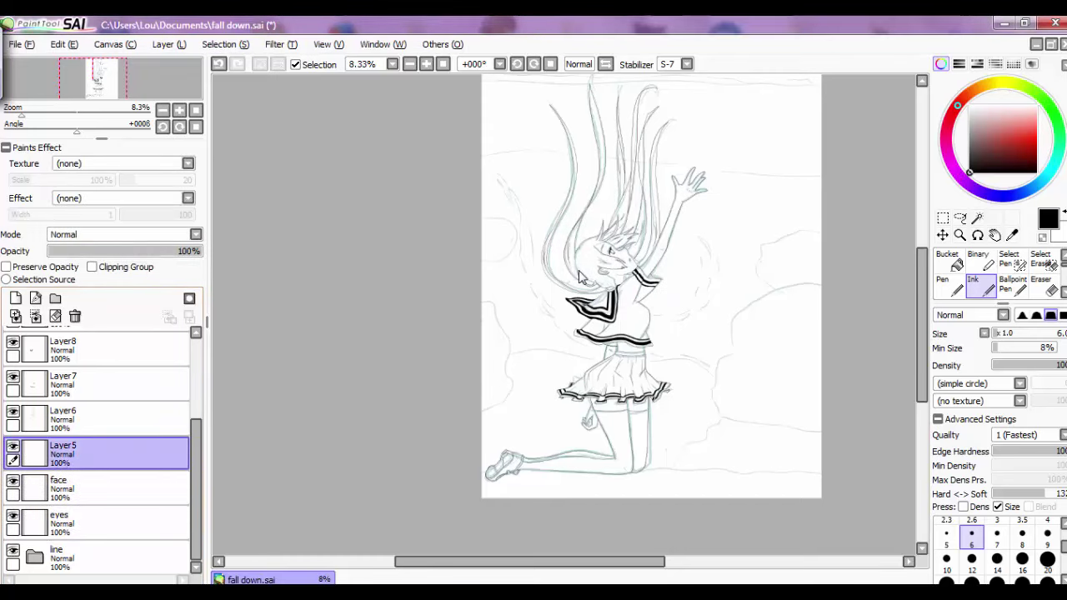
type("body")
key("Return")
Inspect the body lines around the waist, legs and shoes up close.
left_click(426, 63)
left_click(426, 64)
left_click(426, 64)
left_click(426, 63)
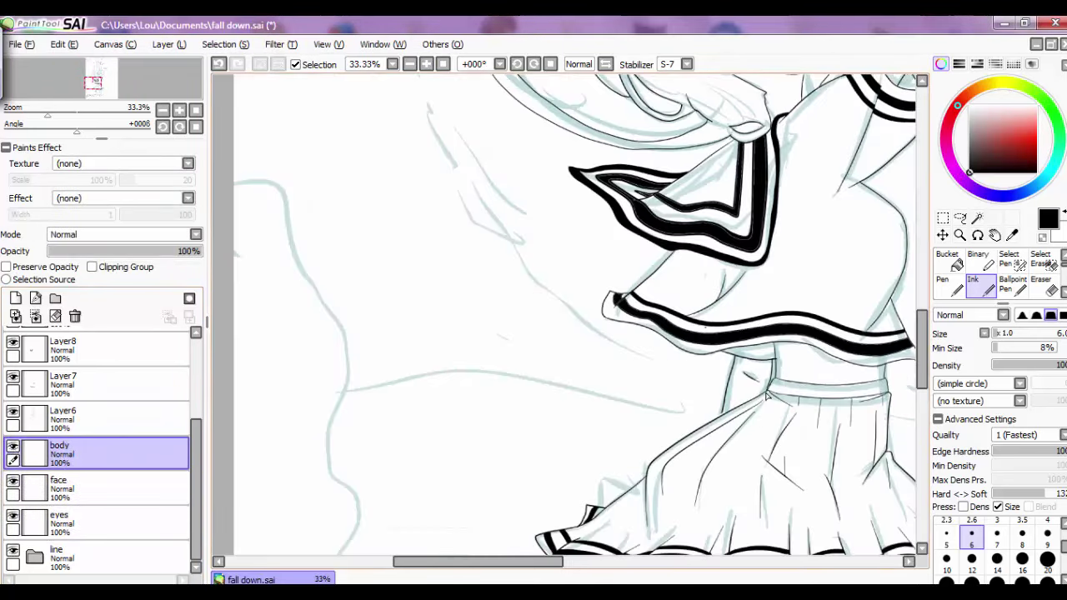
left_click(409, 63)
key("e")
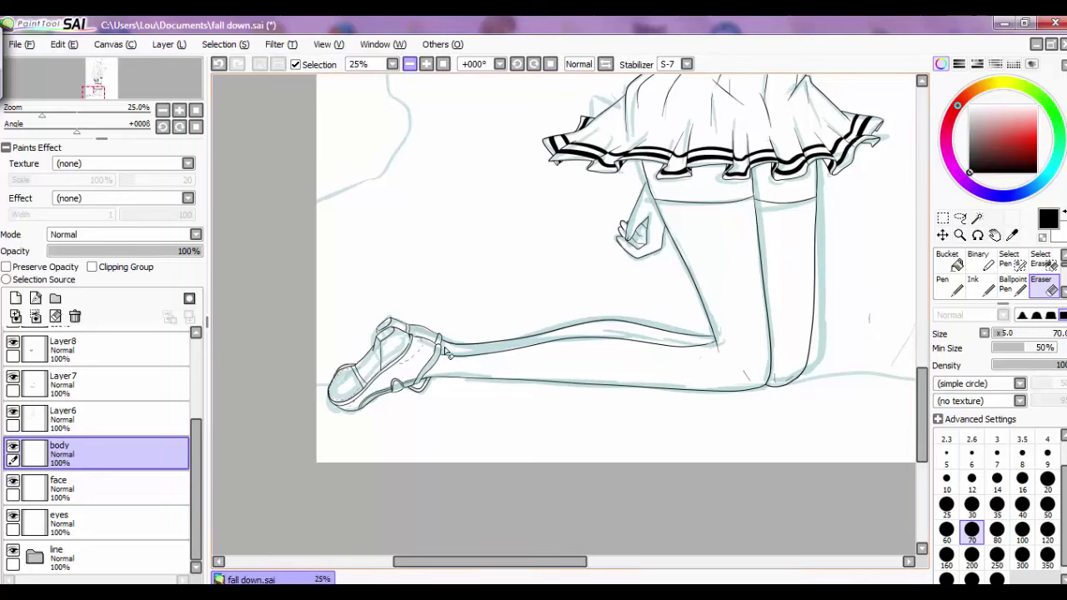
scroll(446, 353, "up", 5)
scroll(445, 352, "down", 3)
scroll(446, 352, "down", 3)
Rename Layer6 as hair and Layer7 as marin top.
double_click(98, 417)
type("hair")
key("Return")
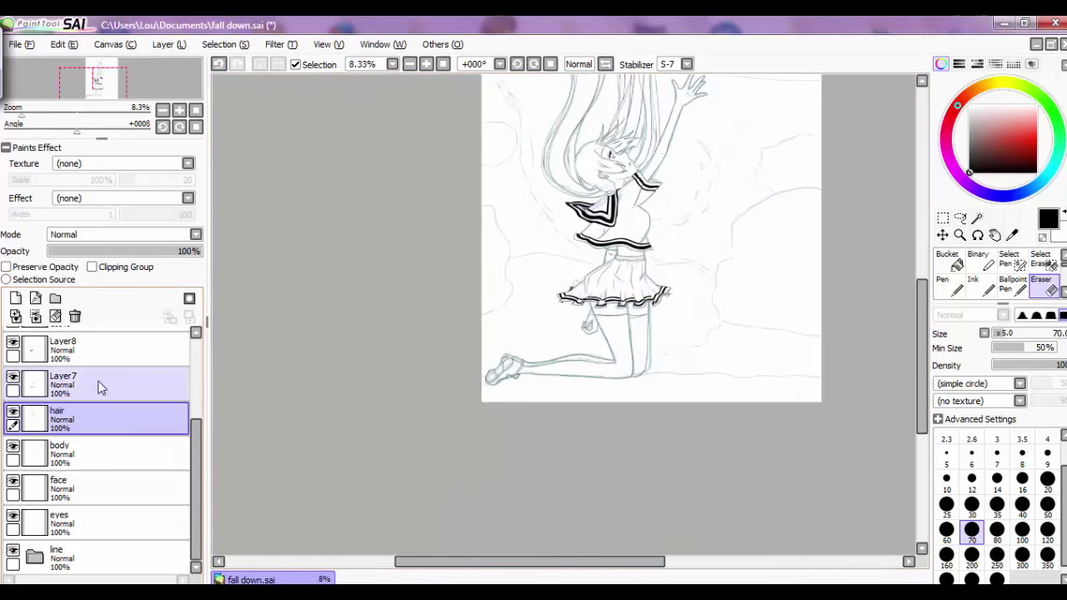
double_click(99, 386)
type("marin top")
key("Return")
Rename Layer8 as marin top 2 and Layer9 as skirt.
double_click(80, 353)
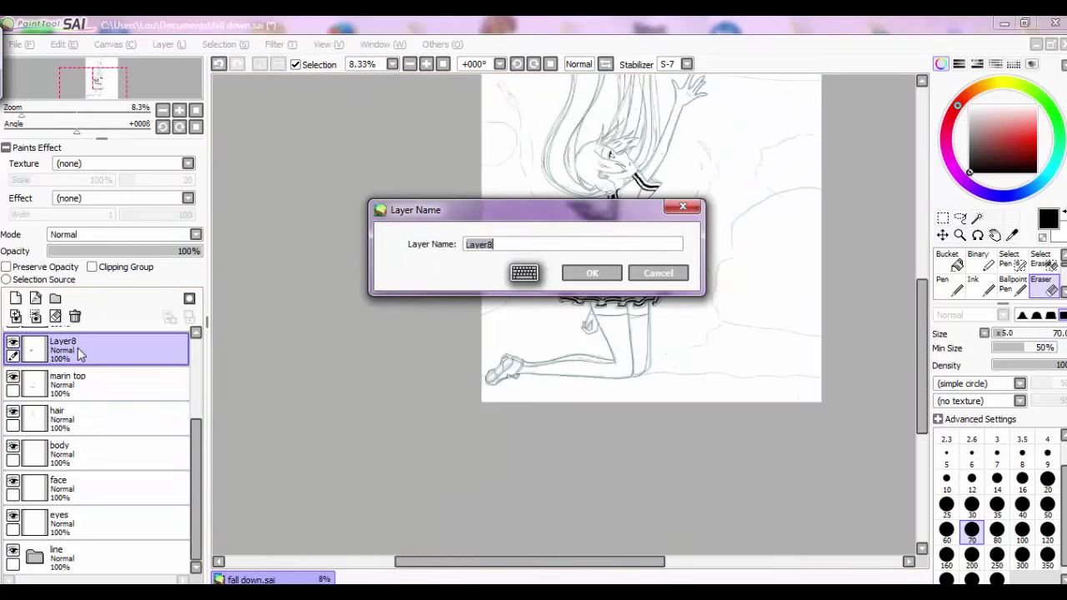
type("marin top 2")
key("Return")
double_click(79, 371)
type("skirt")
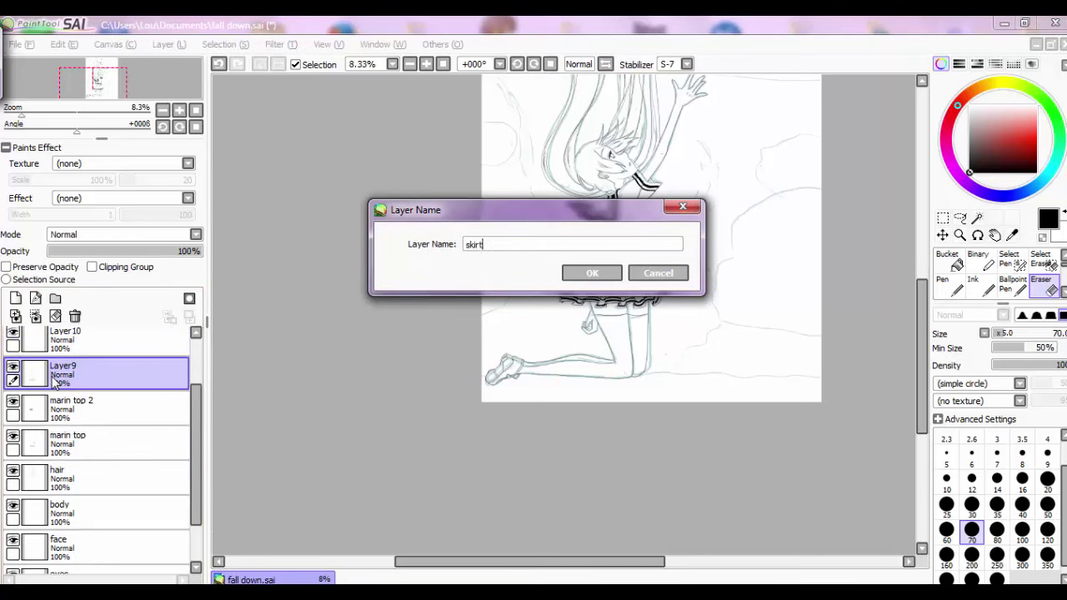
key("Return")
Fill the skirt's waistband with black on the skirt layer using the Bucket.
scroll(769, 148, "up", 3)
left_click_drag(925, 376, 925, 287)
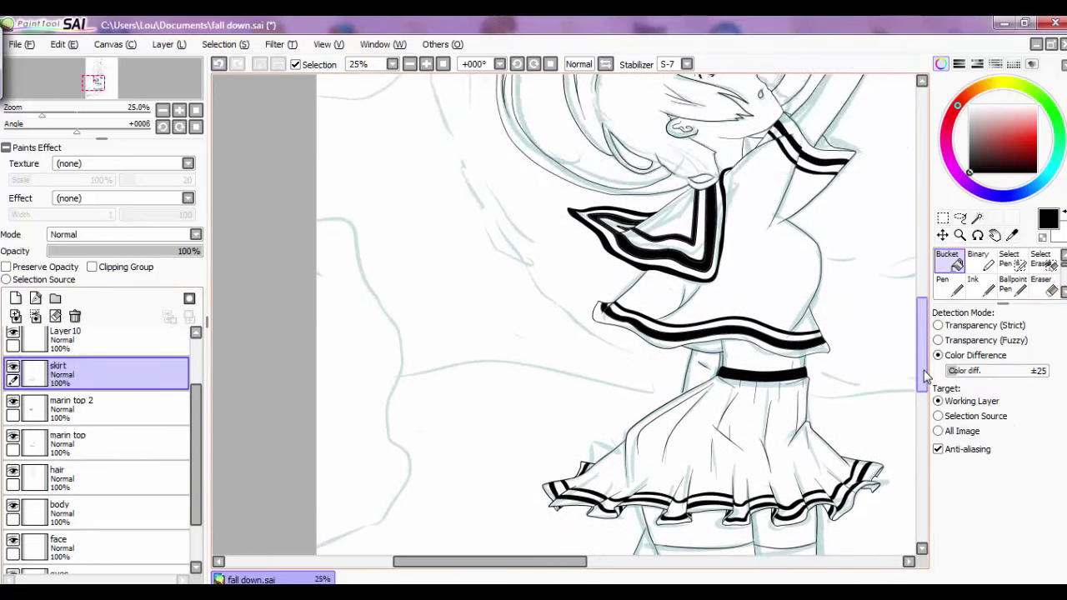
Ink curved stripe lines across the tops of both thigh-high socks on Layer10, erasing the overshooting ends.
scroll(677, 291, "down", 1)
left_click(583, 167)
left_click(219, 65)
left_click(980, 285)
scroll(667, 375, "up", 1)
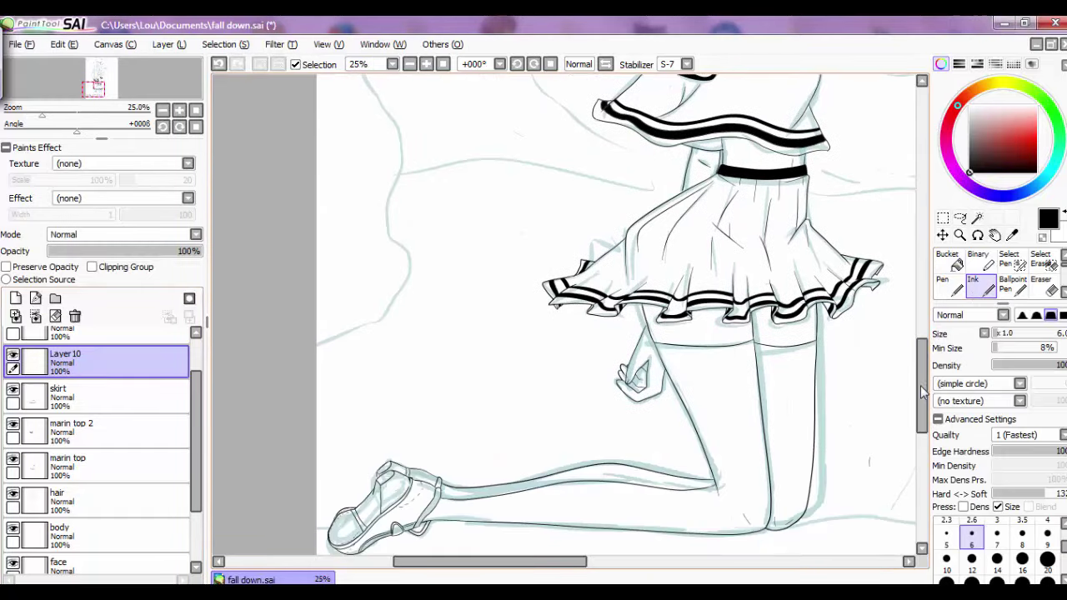
left_click_drag(659, 357, 754, 354)
scroll(729, 368, "up", 2)
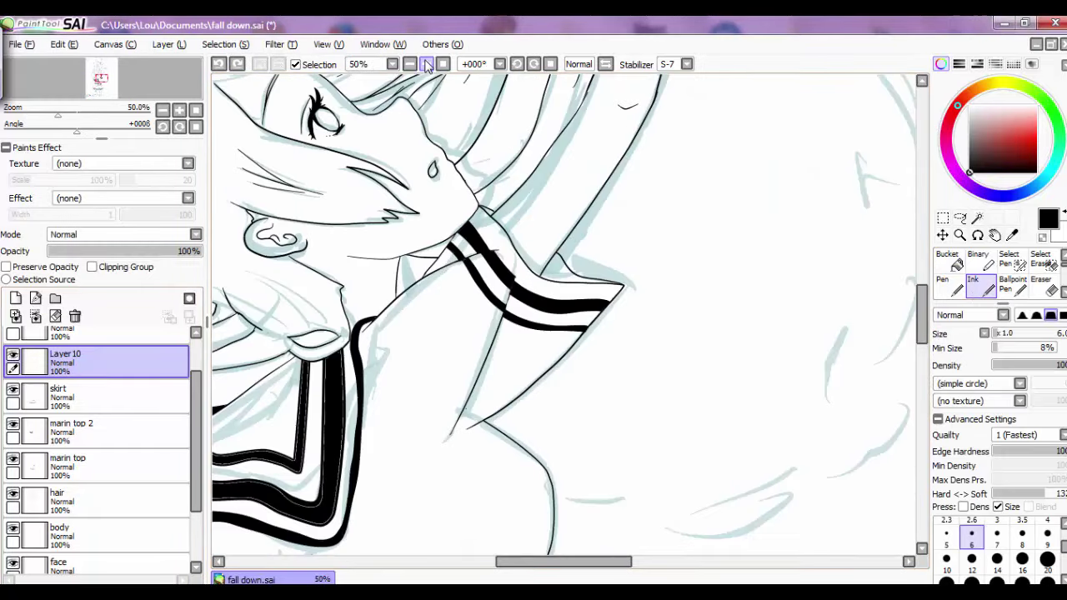
left_click(219, 65)
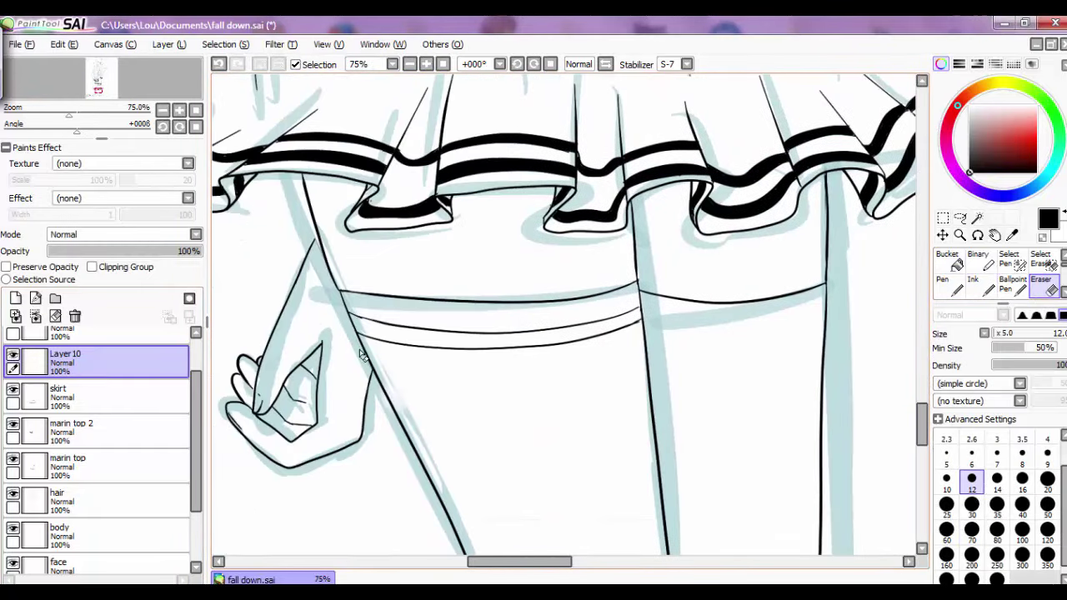
mouse_move(640, 317)
left_mouse_down()
mouse_move(834, 296)
mouse_move(825, 312)
left_mouse_up()
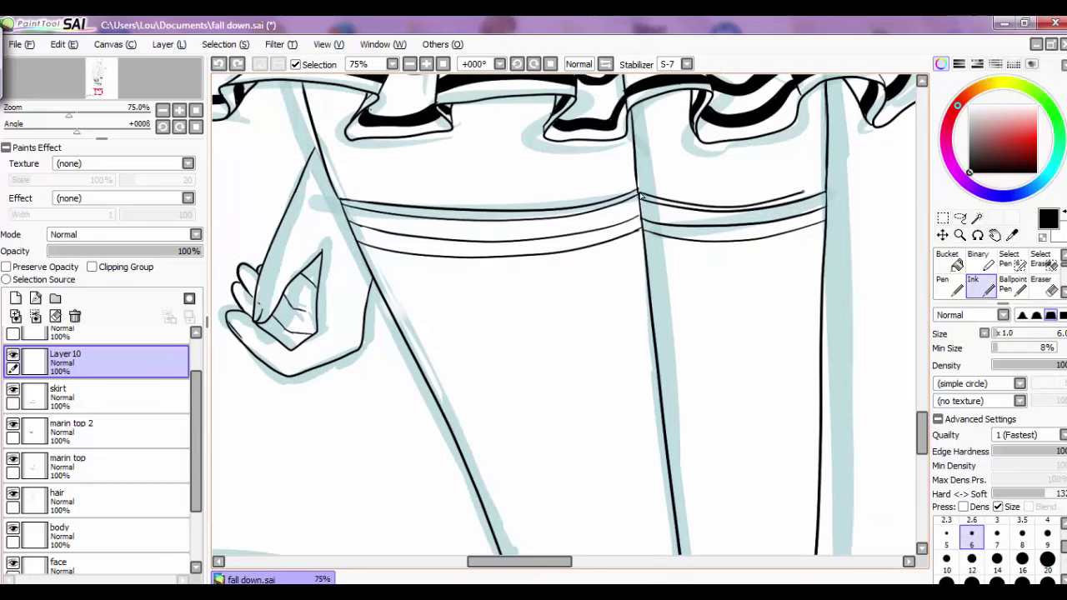
key("e")
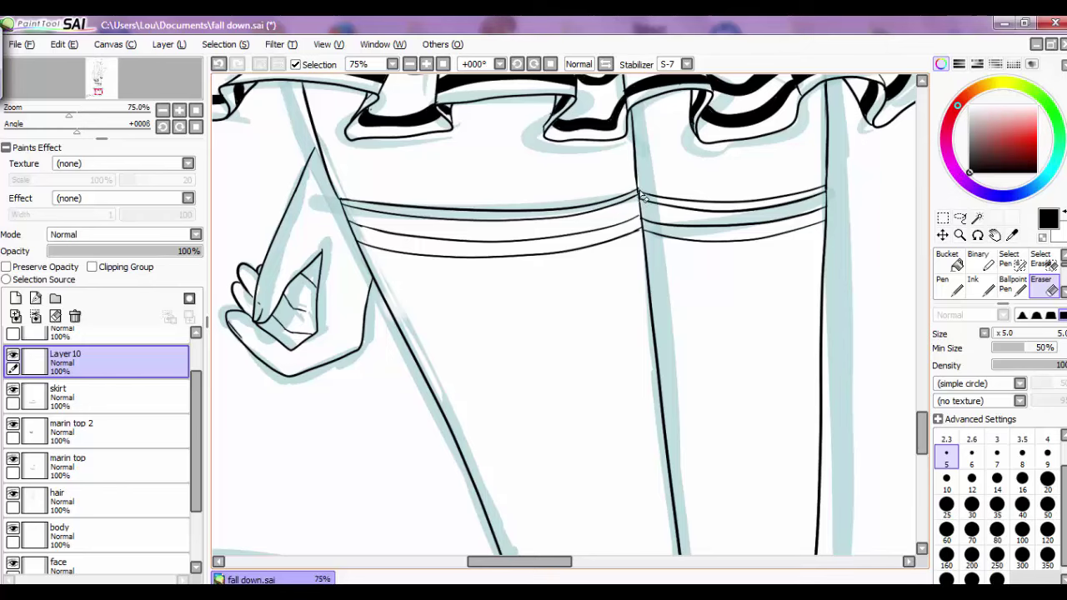
Close the gaps where the sock stripe lines meet the leg outlines, undoing each trial Bucket fill.
scroll(640, 192, "up", 2)
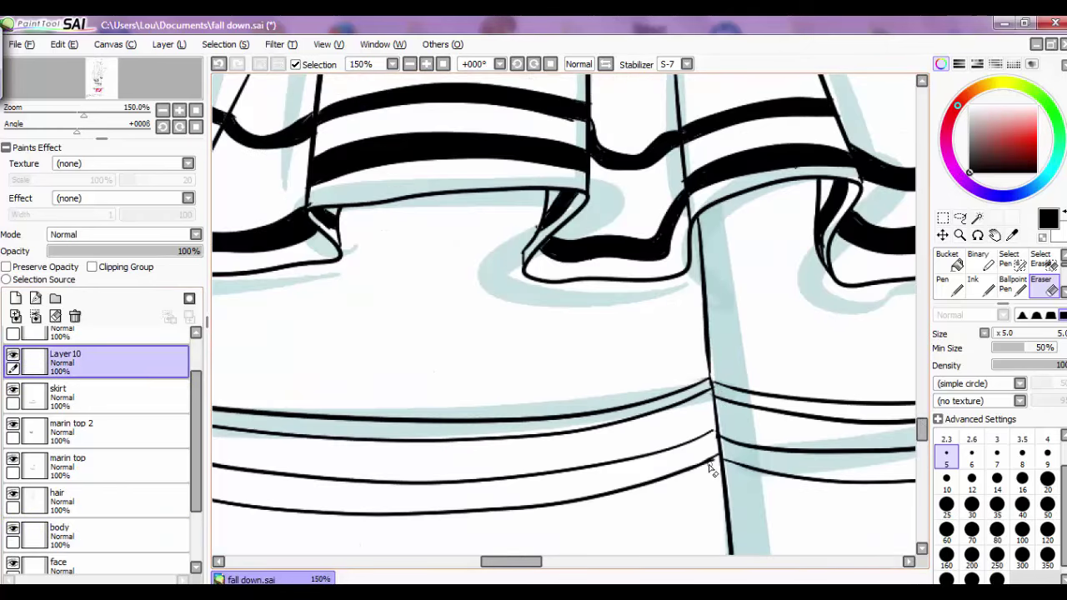
key("n")
scroll(714, 430, "down", 2)
key("b")
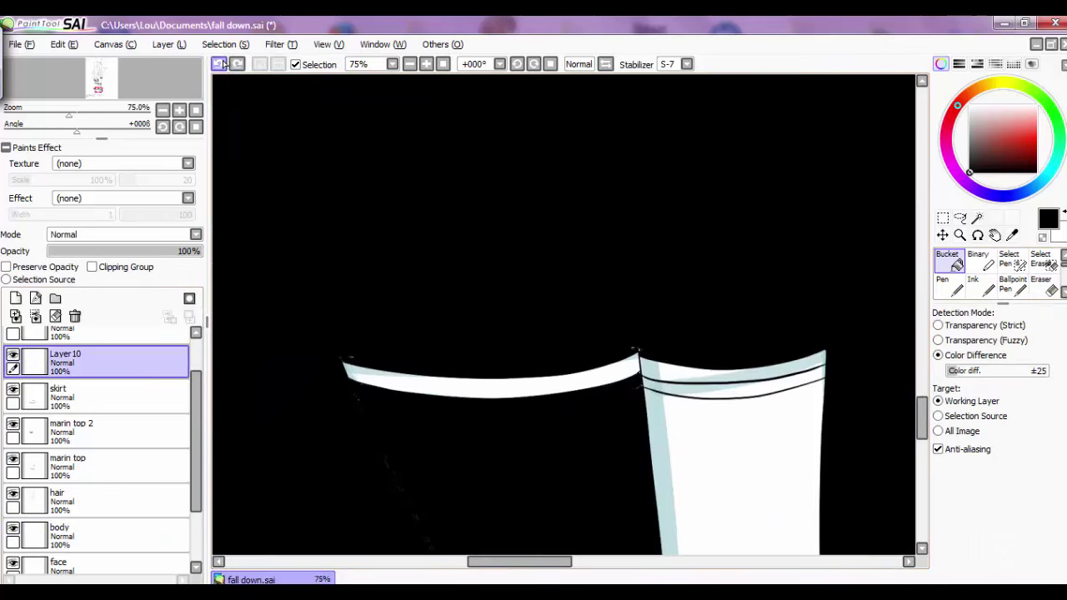
left_click(222, 66)
scroll(501, 333, "up", 2)
key("n")
key("b")
left_click(338, 377)
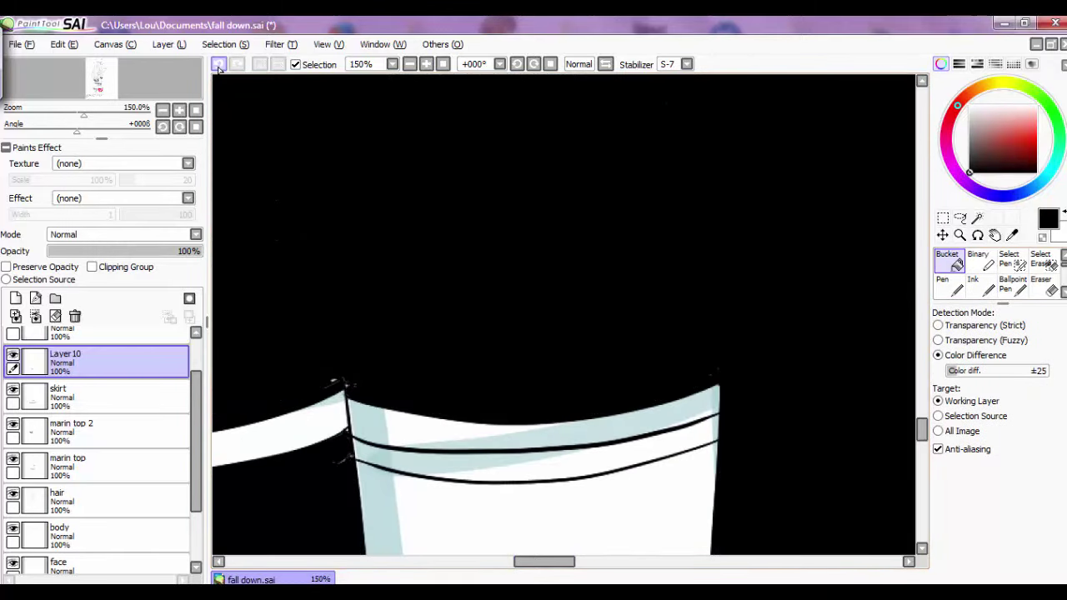
key("ctrl+z")
Fill the sock stripes on both thighs with black on Layer10 using the Bucket.
key("n")
key("b")
left_click(533, 404)
scroll(534, 404, "down", 5)
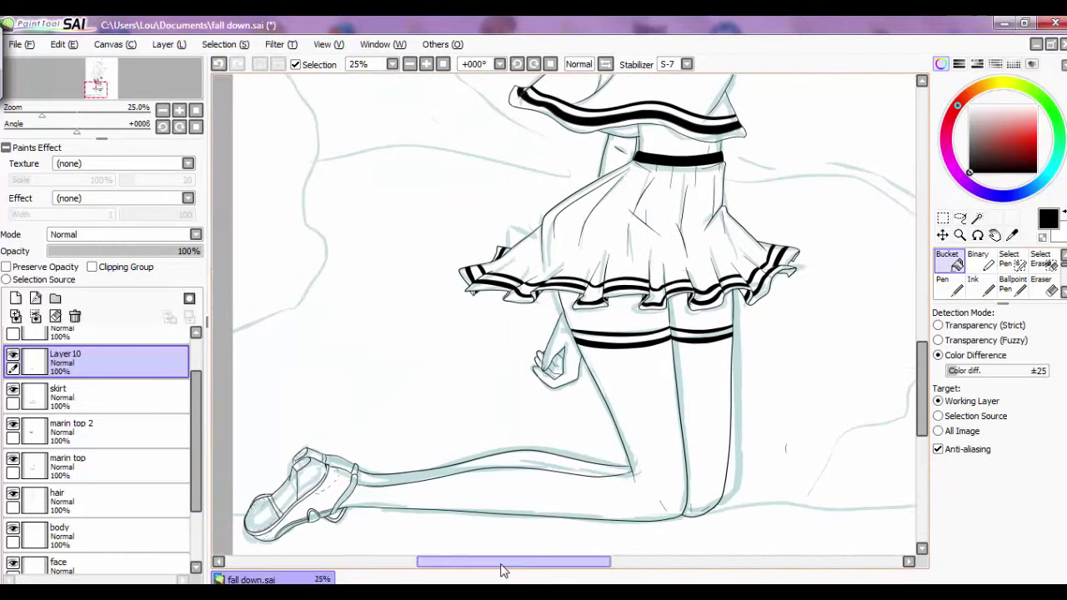
Rename Layer10 as socks and Layer13 as shoes.
scroll(13, 412, "up", 2)
scroll(533, 333, "up", 3)
scroll(533, 333, "down", 5)
key("n")
double_click(65, 406)
type("socks")
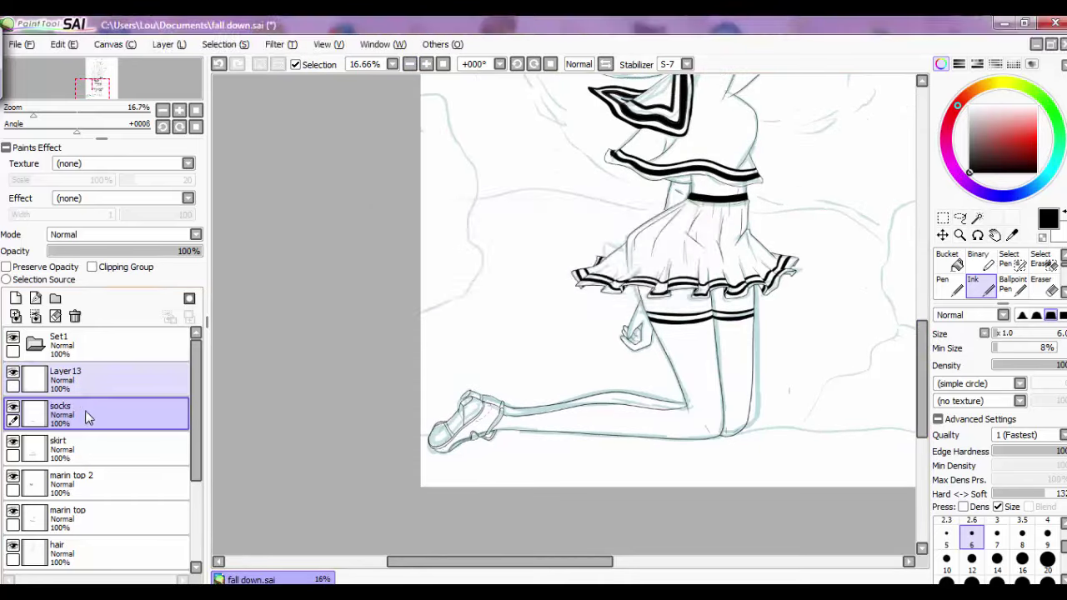
double_click(65, 370)
type("shoes")
key("Return")
Move the named line layers into the Set1 folder and arrange their stacking order.
left_click_drag(100, 382, 59, 344)
scroll(100, 500, "down", 3)
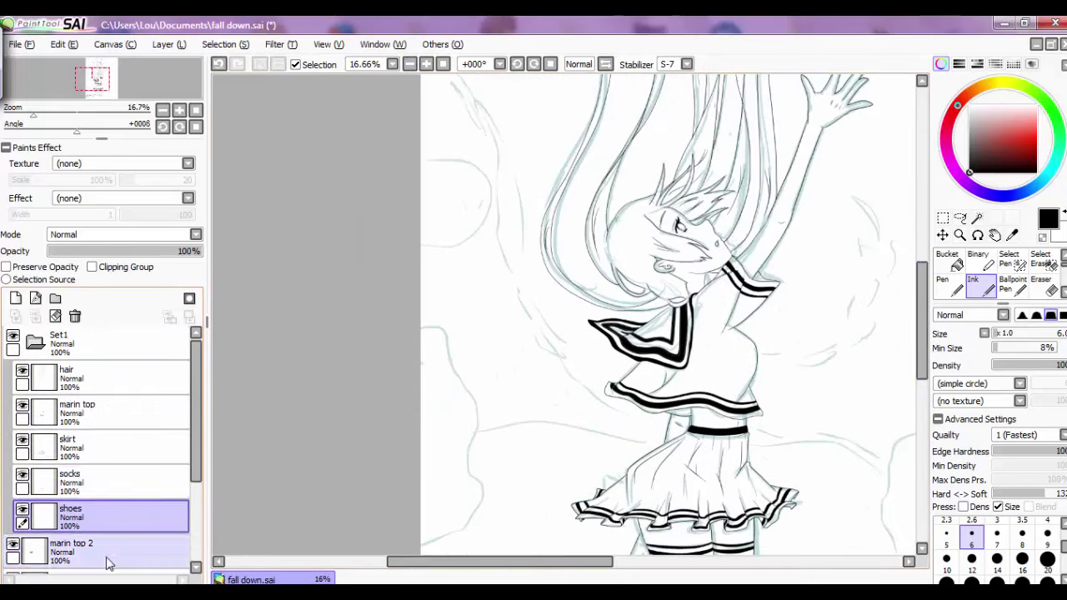
left_click(96, 548)
left_click_drag(96, 547, 71, 333)
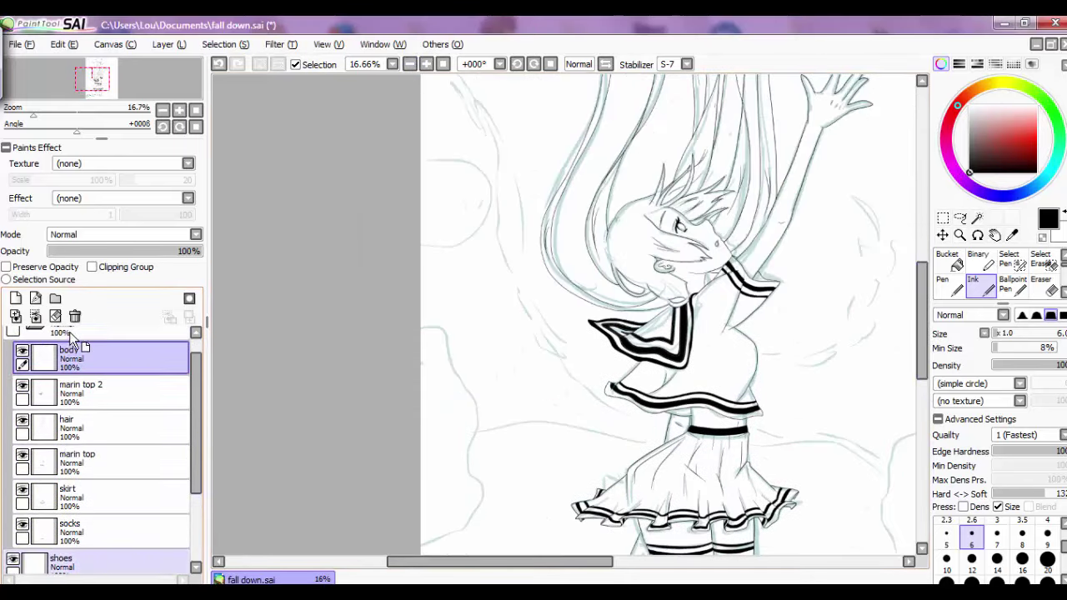
scroll(54, 504, "down", 2)
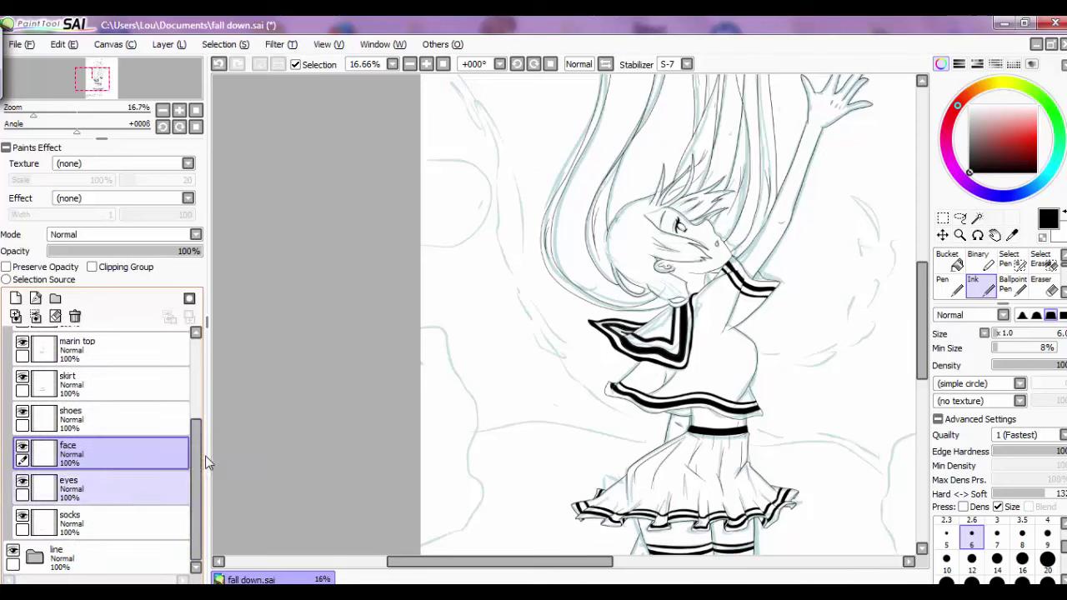
left_click_drag(66, 467, 100, 450)
left_click(91, 448)
Try to fill the small bow loop beside the collar with black using the Bucket, and undo the fill.
scroll(656, 319, "up", 2)
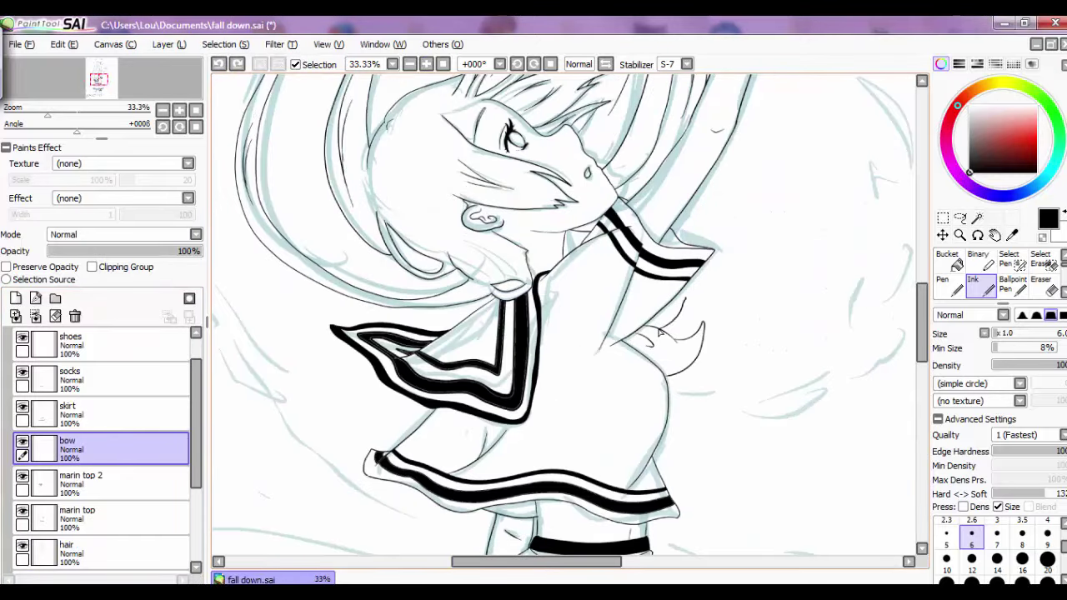
scroll(661, 325, "down", 2)
key("g")
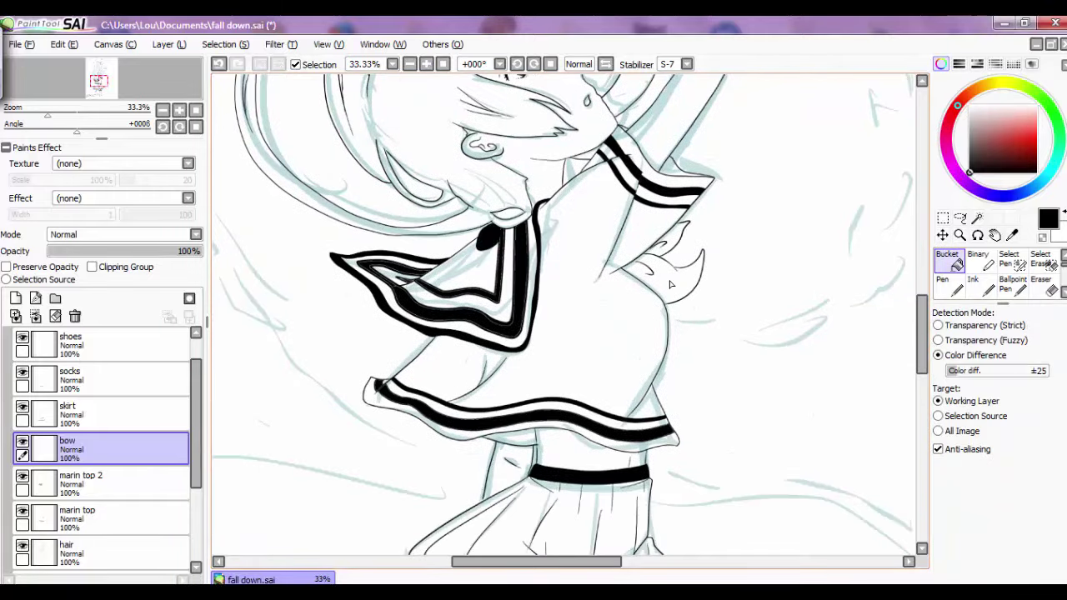
left_click(281, 193)
left_click(218, 64)
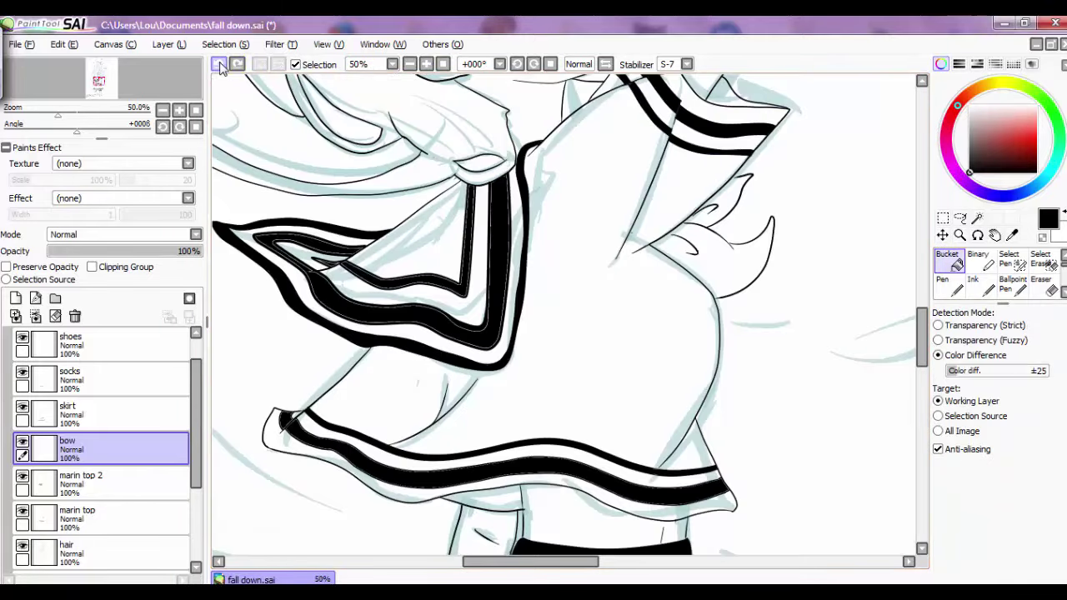
Ink the bow's loop beside the collar on the bow layer and clean up its lines with the Eraser at size 5.
key("e")
left_click(426, 64)
left_click(114, 450)
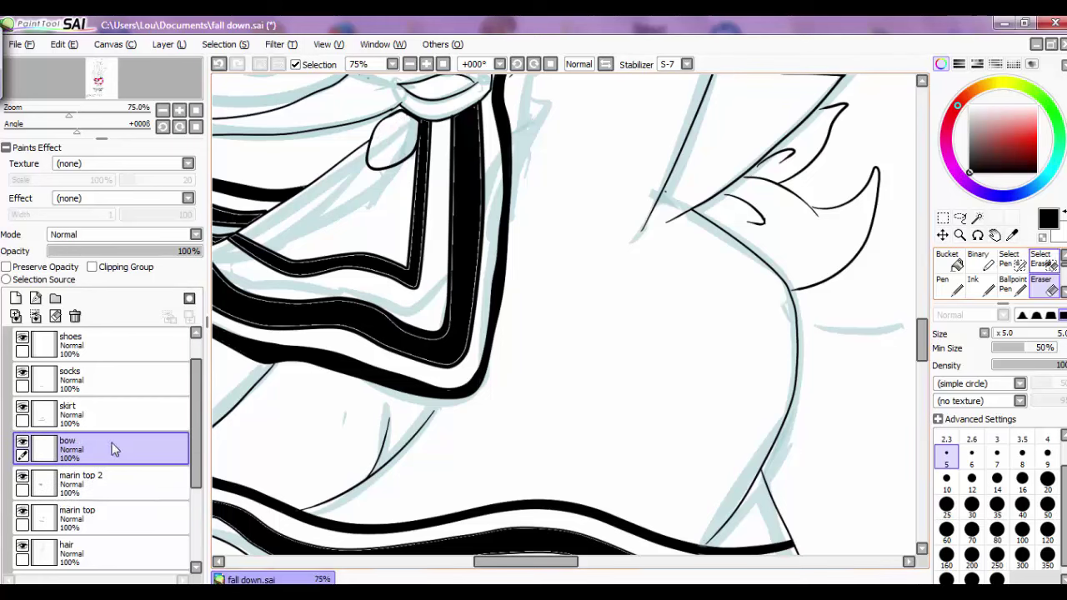
key("e")
key("e")
key("e")
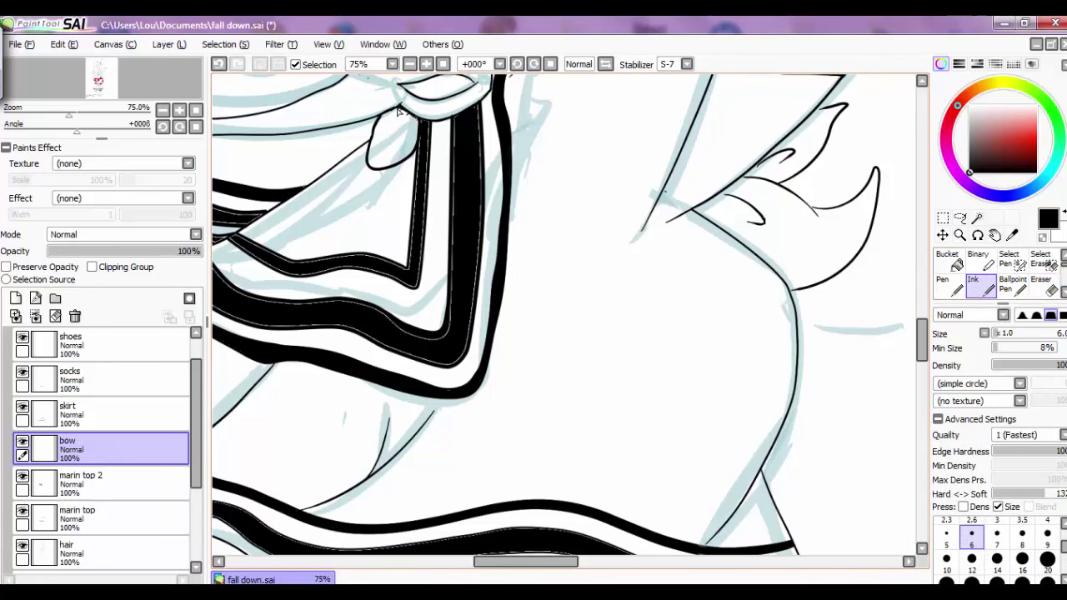
scroll(770, 239, "down", 5)
Hide the blue sketch folder and ink fine strands at the back of the head on the hair layer with Stabilizer 15.
left_click(100, 440)
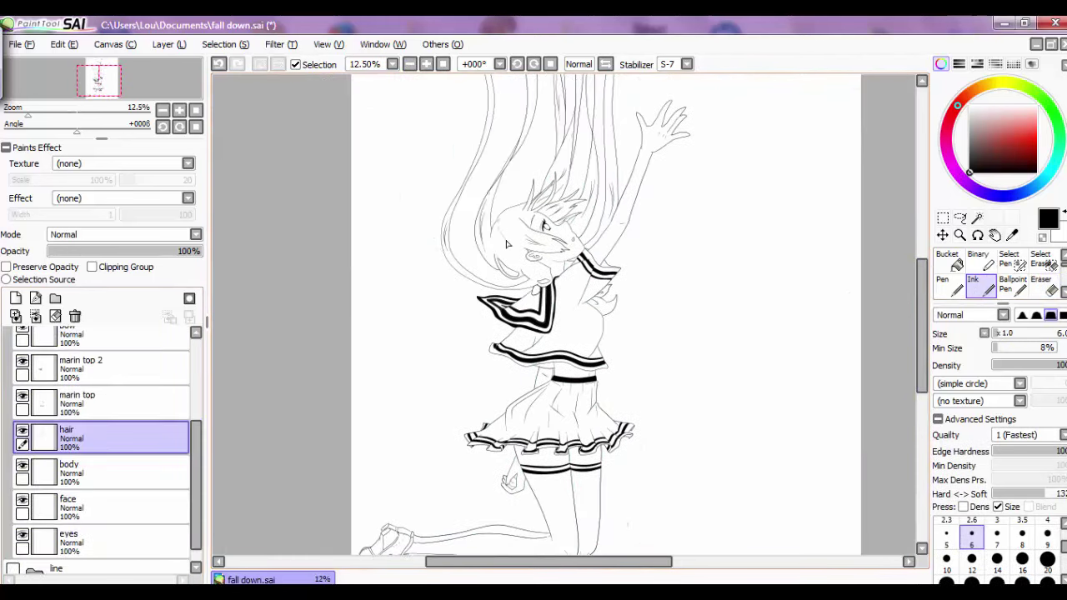
scroll(550, 334, "up", 1)
left_click(685, 64)
scroll(525, 252, "up", 2)
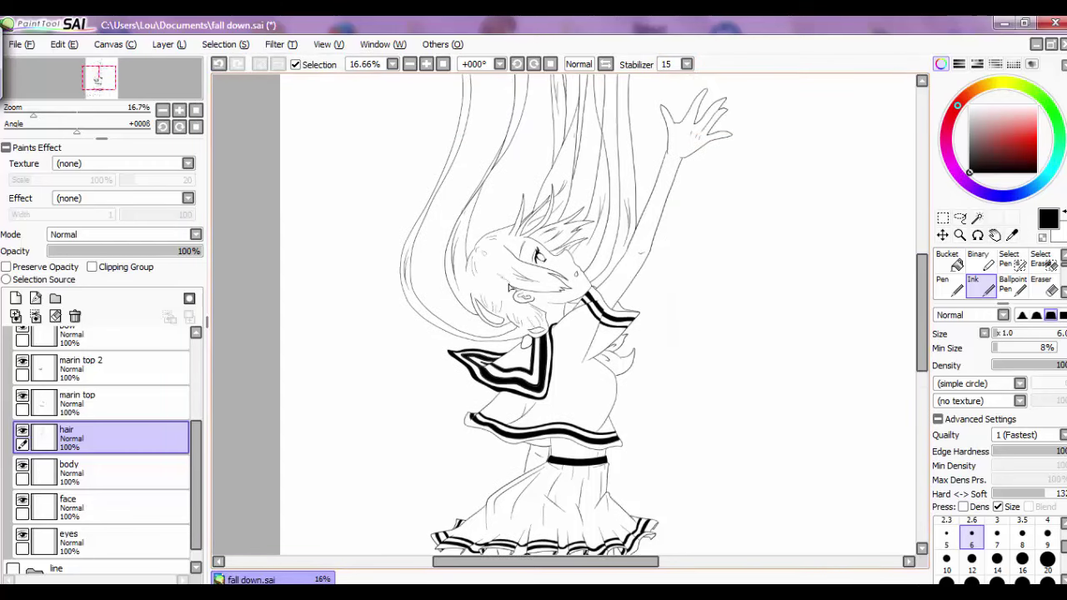
left_click(409, 64)
left_click(426, 64)
left_click(426, 64)
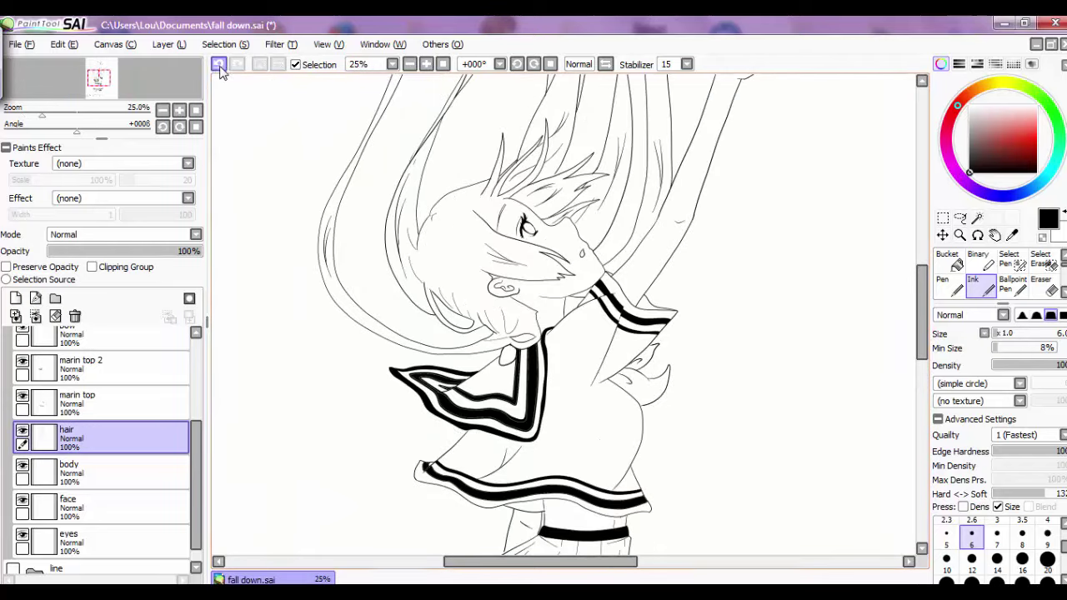
Add a new layer set above Set1 and rename Set1 as lineart.
left_click(409, 65)
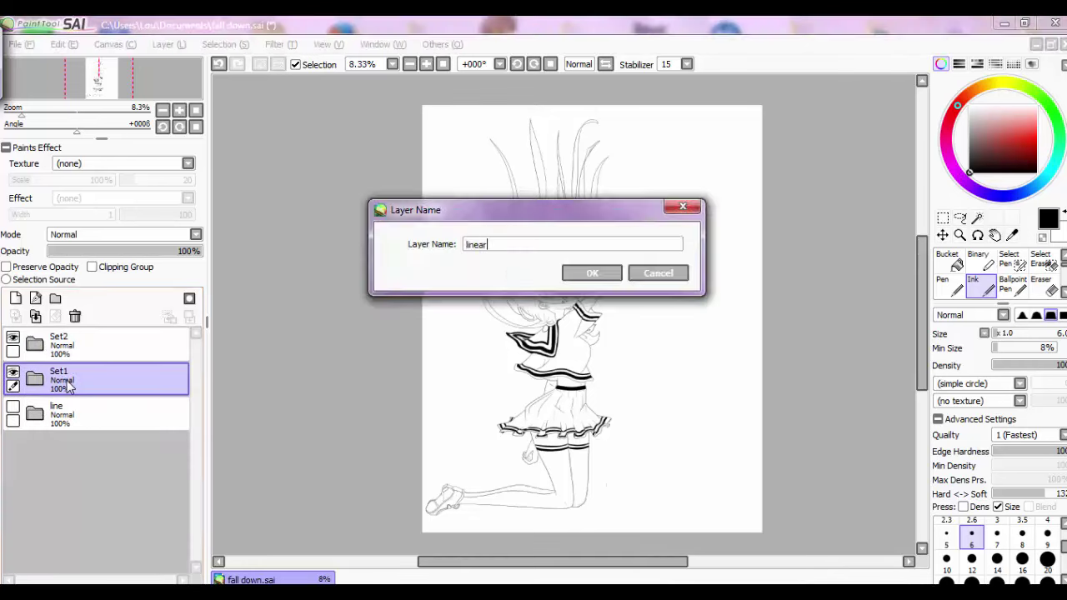
type("t")
key("Return")
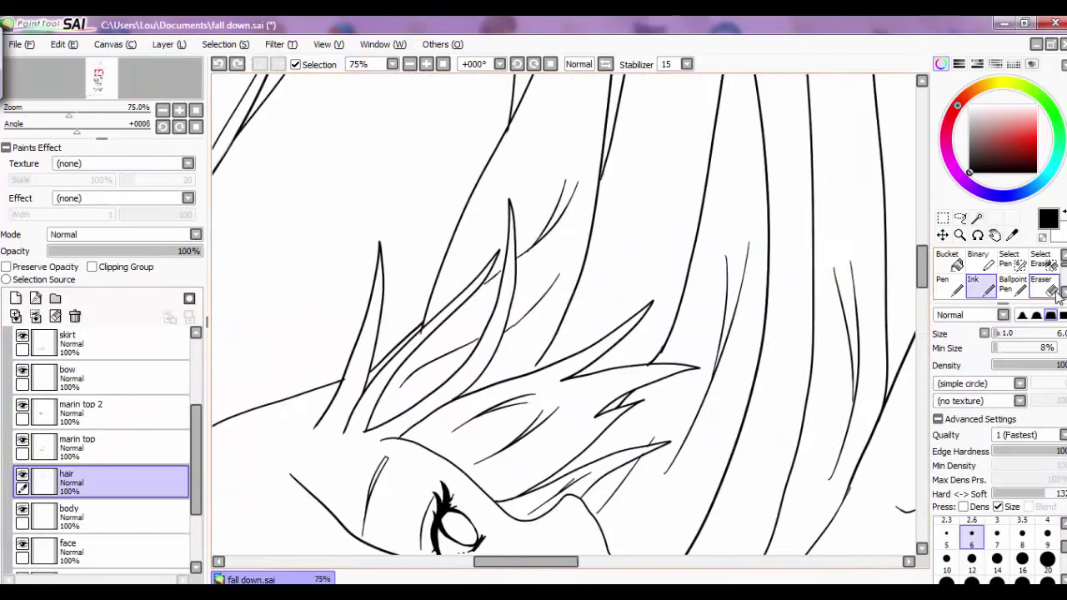
Erase overlapping line ends in the hair strands above the head on the hair layer.
left_click(1052, 288)
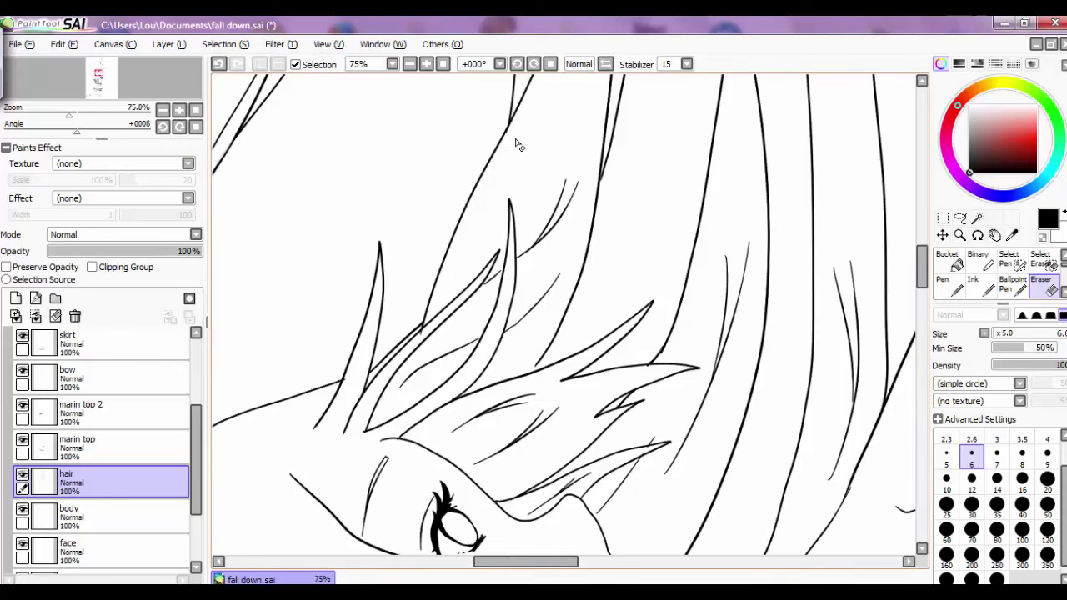
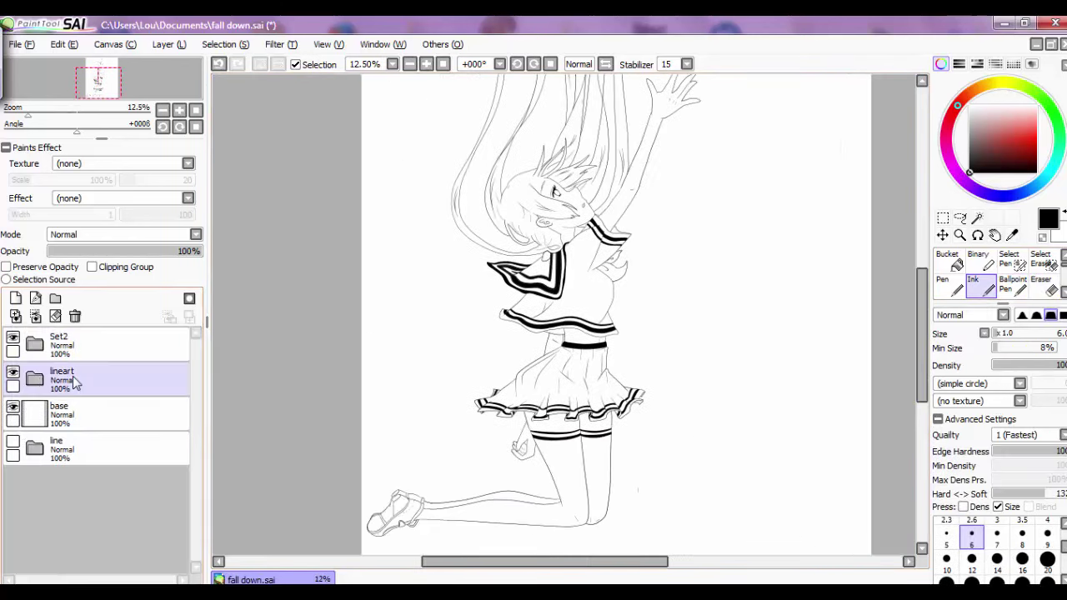
Test the background selection with the Magic Wand on the lineart folder and close gaps in the hair outline with Ink.
left_click(73, 382)
key("w")
left_click(416, 166)
scroll(552, 492, "up", 5)
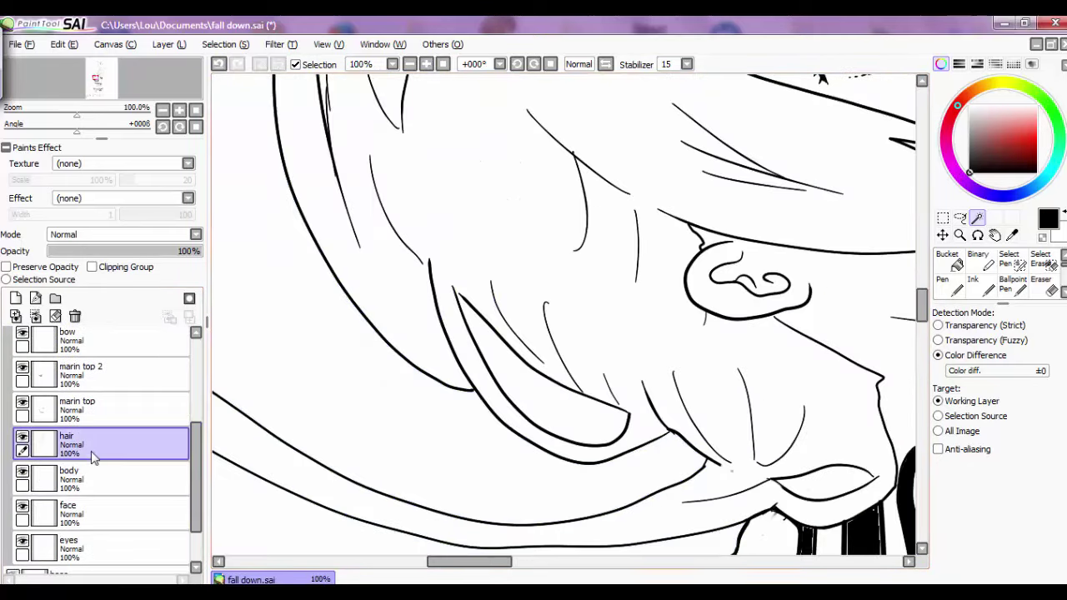
key("n")
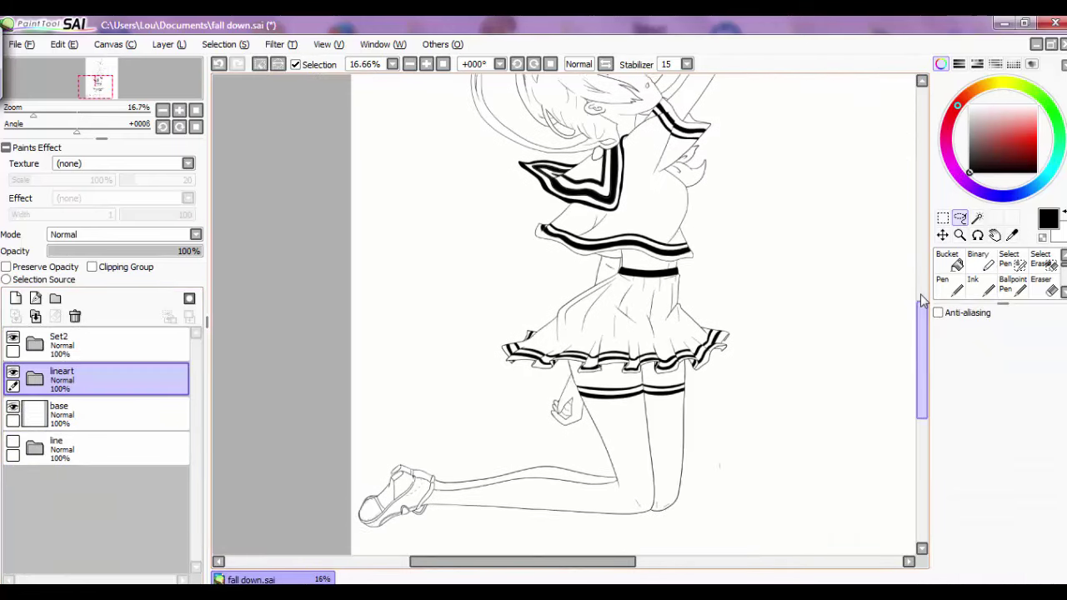
Select the whole background around the figure with the Magic Wand on the lineart folder.
scroll(922, 300, "up", 5)
key("w")
left_click(416, 171)
scroll(416, 172, "up", 3)
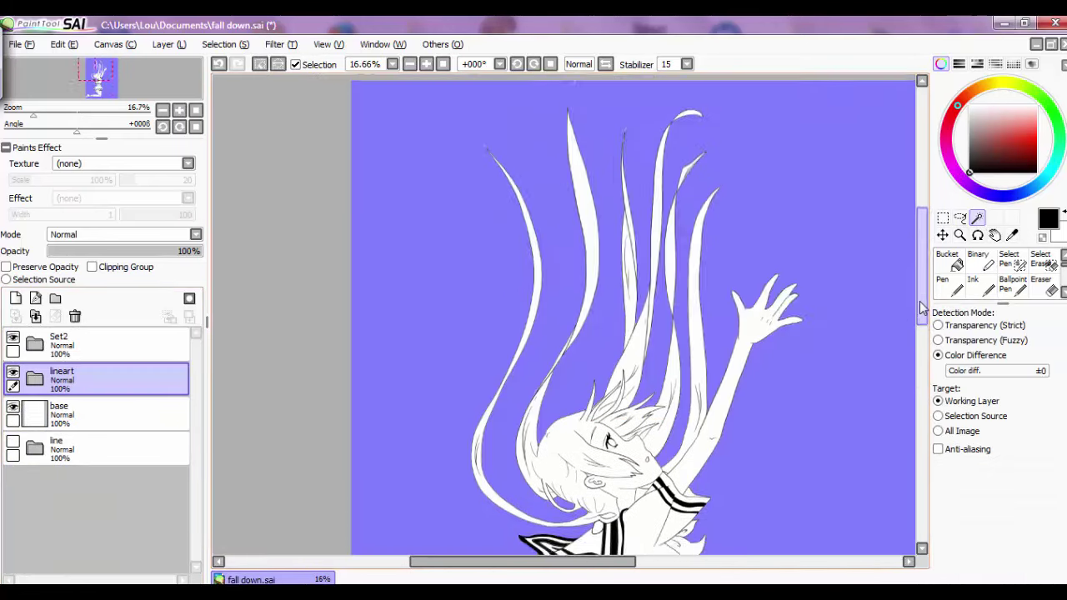
scroll(621, 143, "down", 10)
scroll(640, 290, "up", 5)
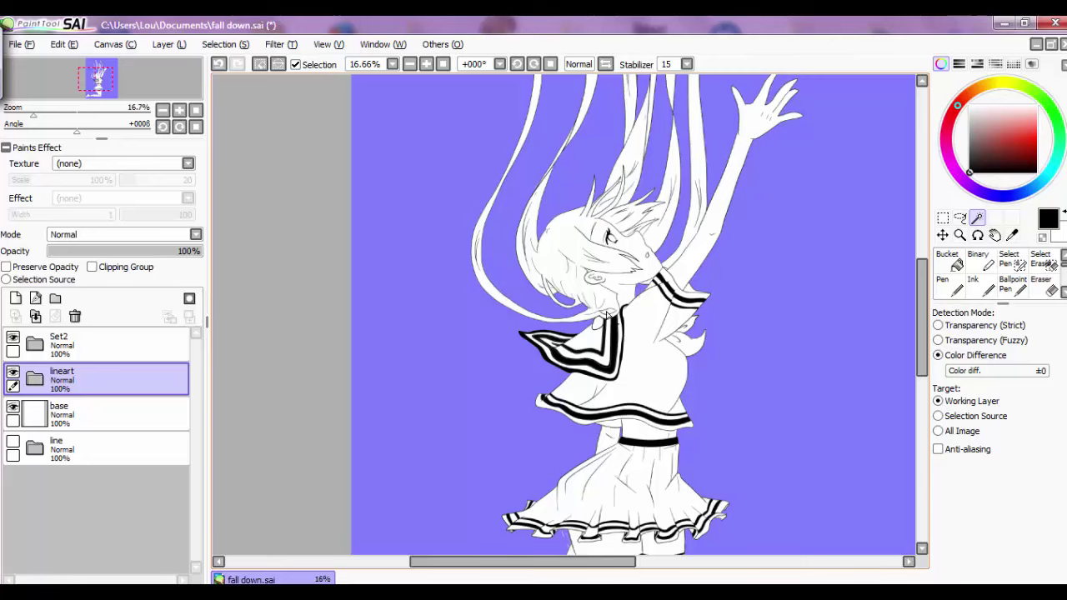
Touch up the background selection around the hair tips, lowered hand and legs with the Select Pen at sizes 35 and 25.
scroll(613, 313, "up", 3)
key("s")
scroll(584, 317, "down", 5)
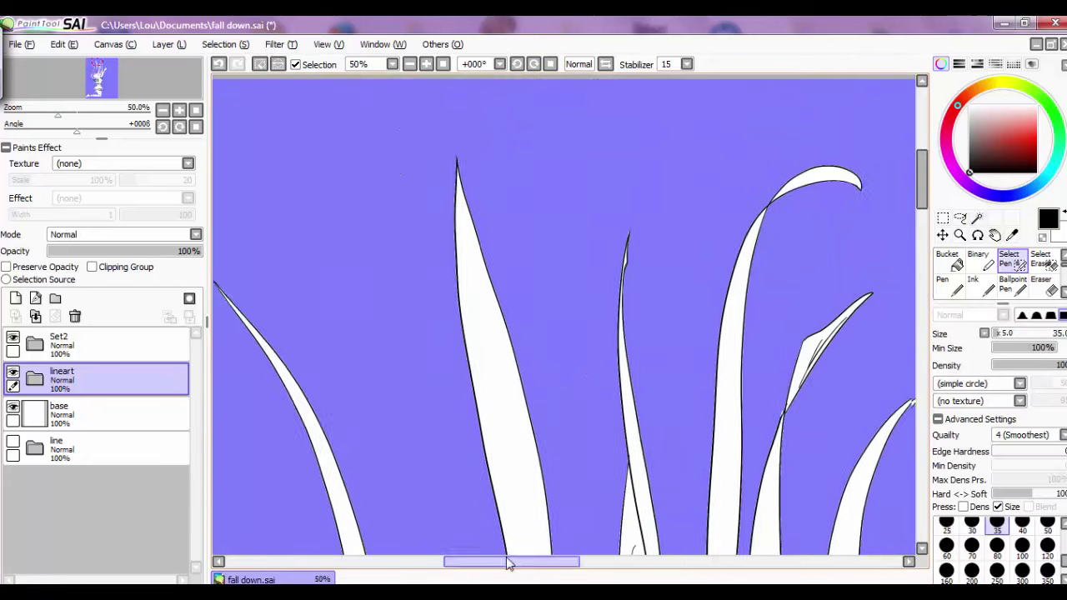
scroll(726, 243, "down", 10)
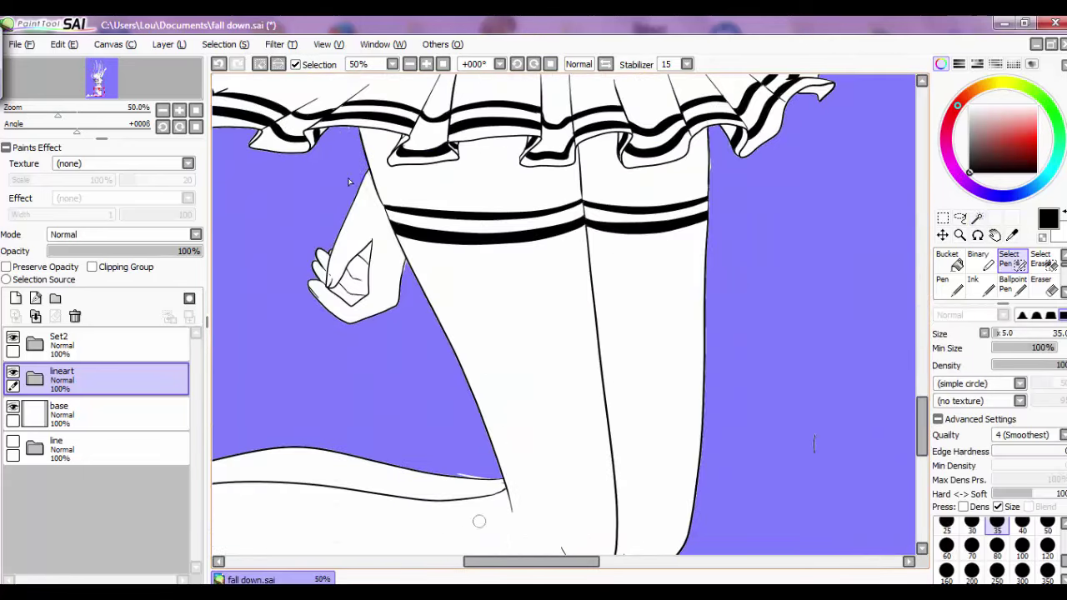
left_click_drag(559, 568, 498, 568)
scroll(584, 308, "up", 1)
scroll(1062, 527, "up", 2)
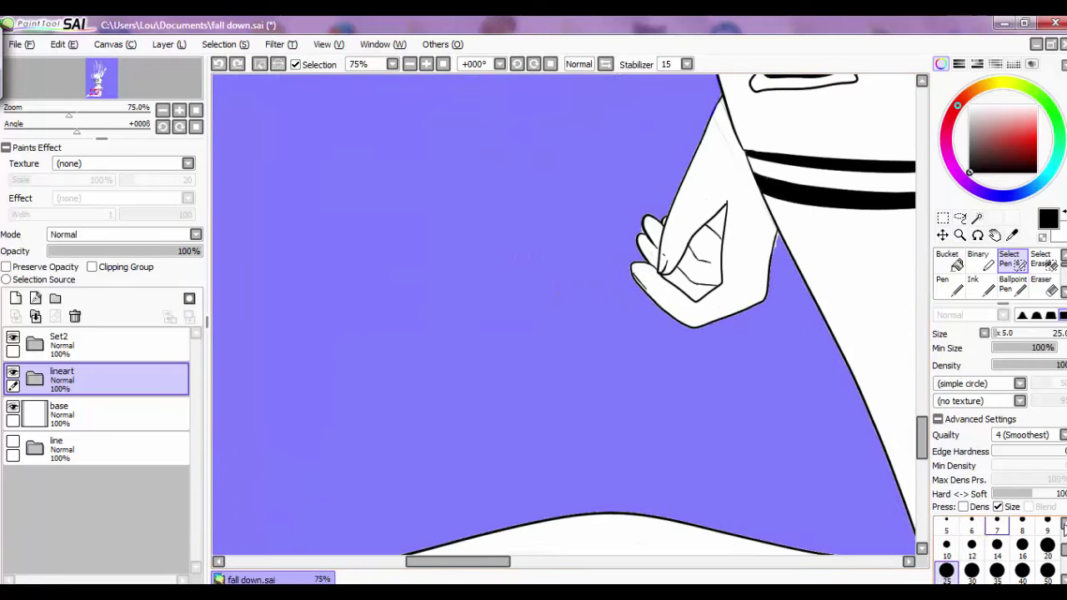
mouse_move(922, 437)
left_mouse_down()
mouse_move(922, 458)
mouse_move(928, 164)
mouse_move(922, 232)
left_mouse_up()
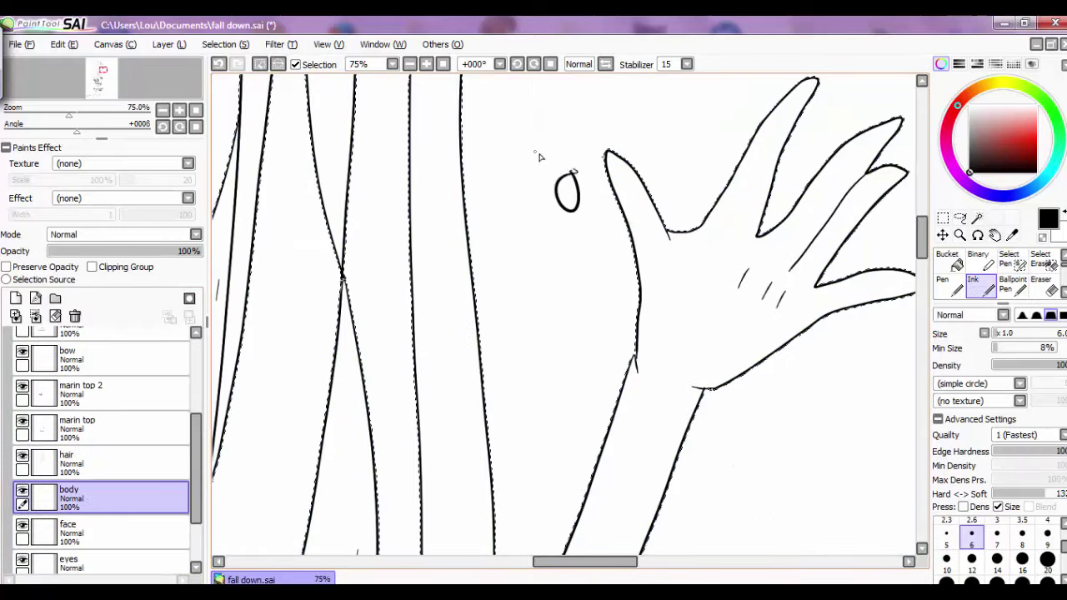
Undo the stray loop beside the raised hand and add closing strokes to its fingertips with Ink on the body layer.
key("ctrl+z")
left_click(225, 44)
left_click(223, 62)
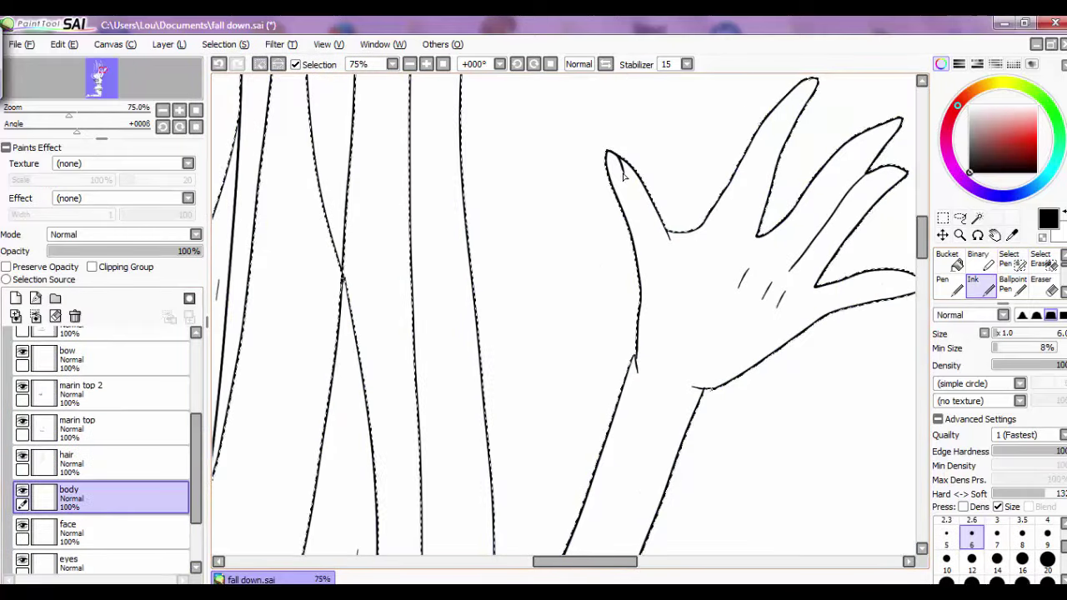
left_click(220, 65)
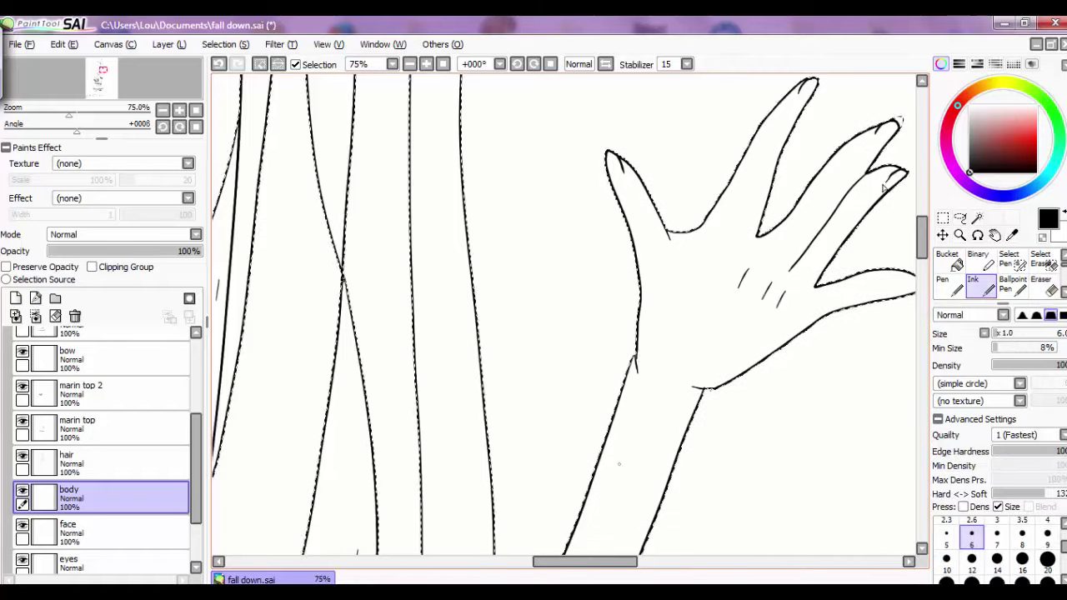
Try a dark brown fill on the base layer, first inside the figure selection and also across the whole canvas.
left_click(409, 64)
left_click(409, 64)
left_click(409, 64)
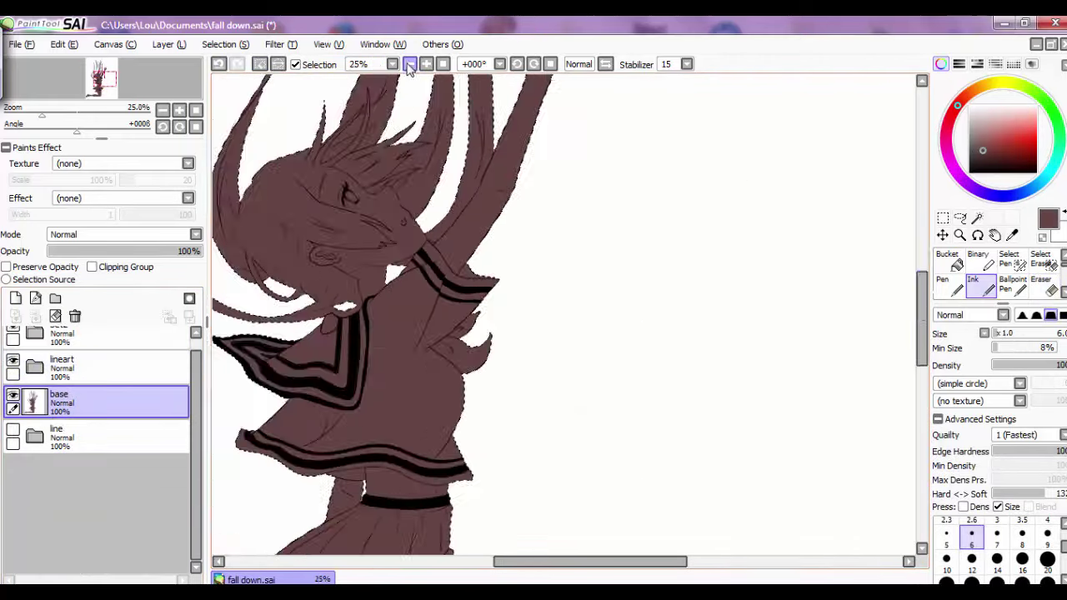
left_click(409, 64)
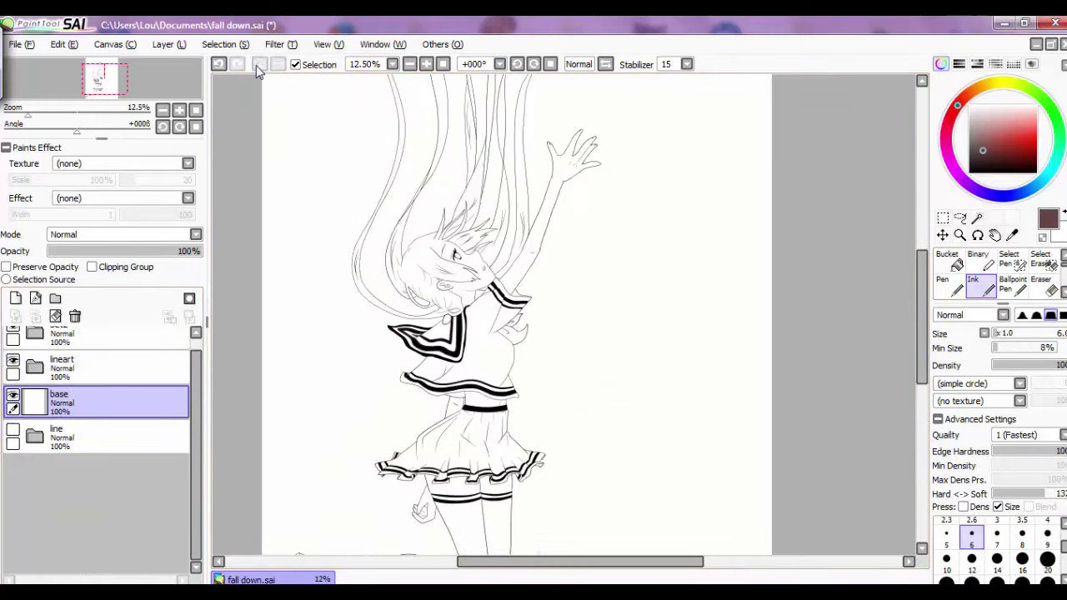
key("ctrl+y")
left_click(425, 64)
left_click(426, 65)
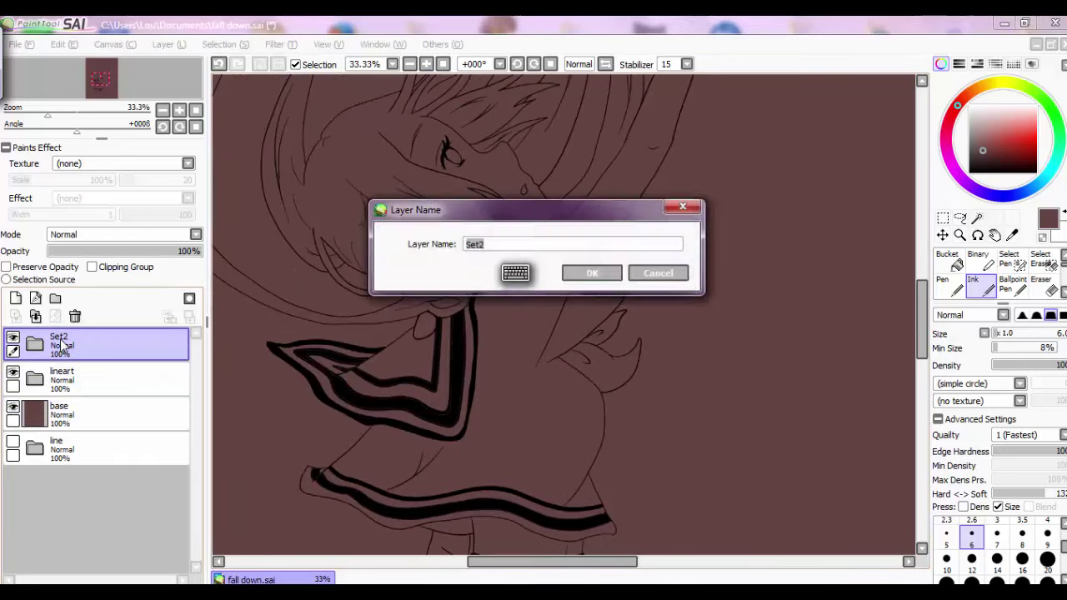
Rename the new folder as colour and place it below the lineart folder.
type("colour")
key("Return")
left_click_drag(59, 341, 59, 376)
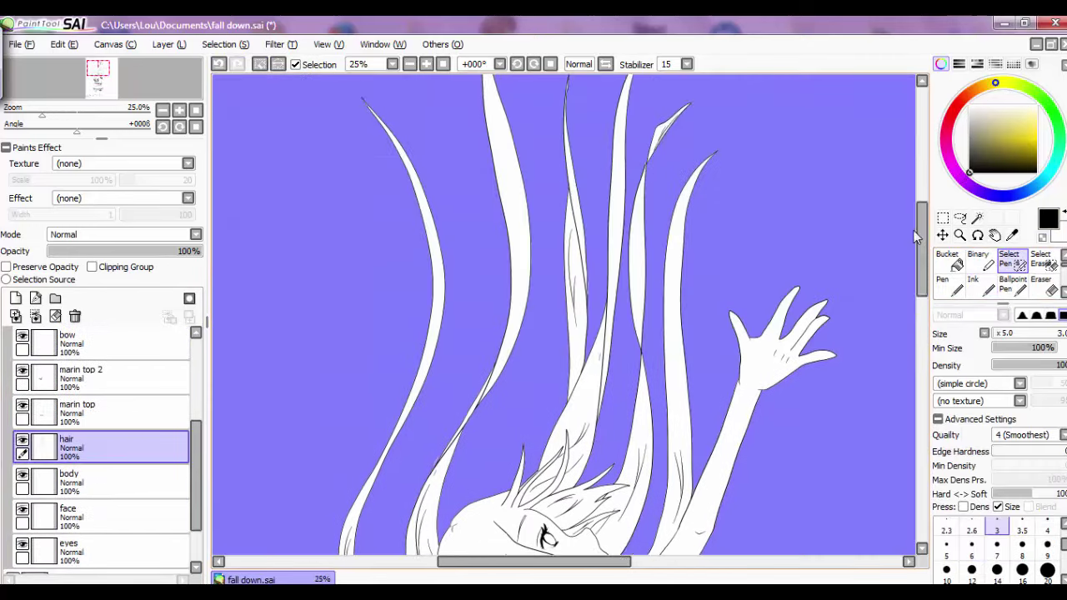
Check the background selection along the figure and try inverting it with the body layer active.
scroll(910, 341, "down", 5)
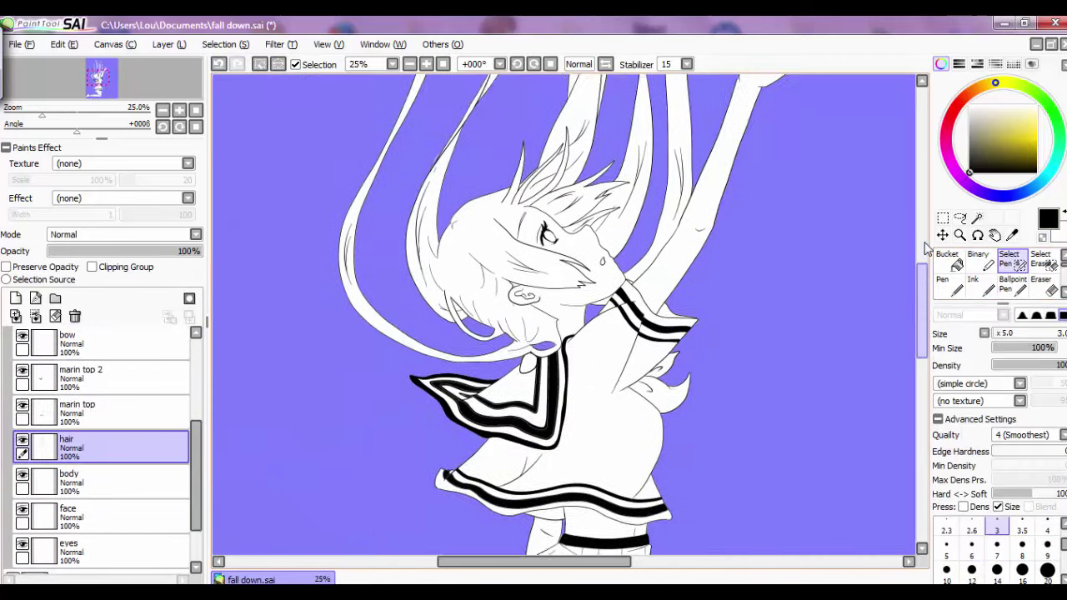
scroll(909, 341, "down", 3)
scroll(909, 341, "up", 3)
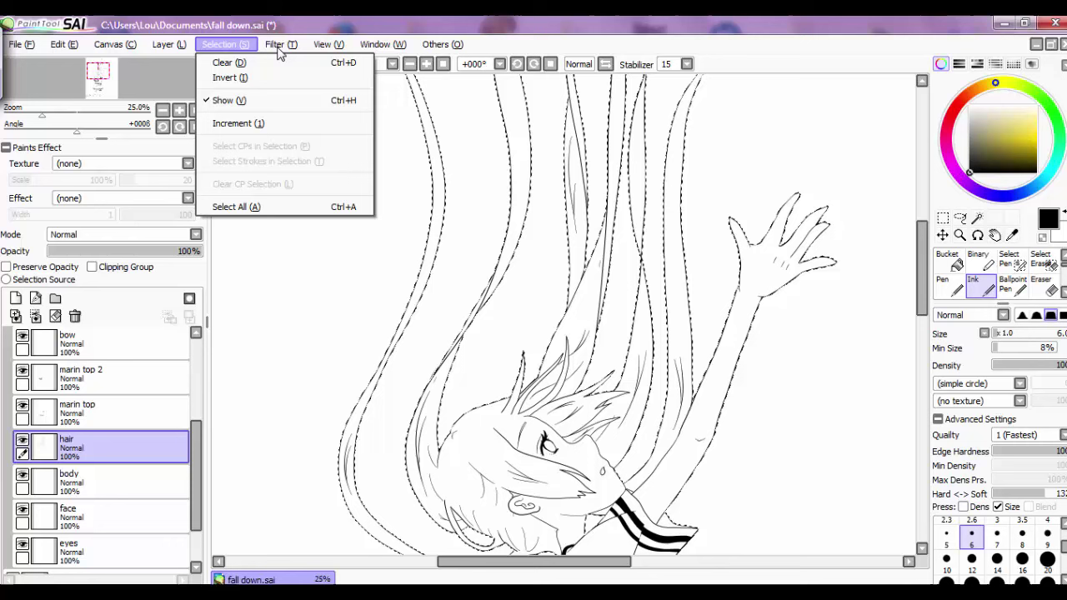
left_click(226, 83)
left_click(108, 482)
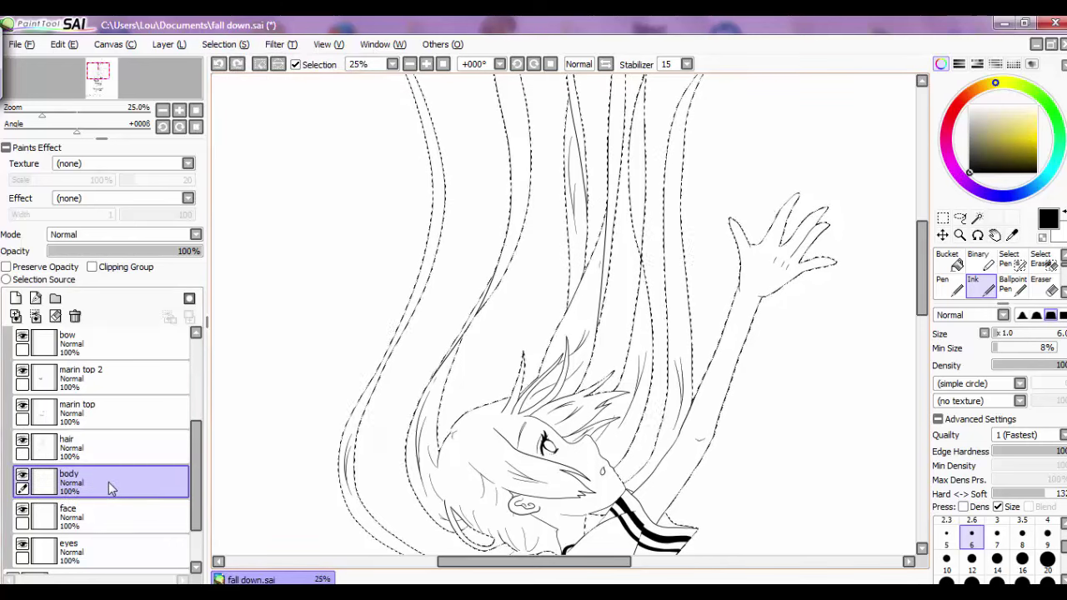
left_click(281, 44)
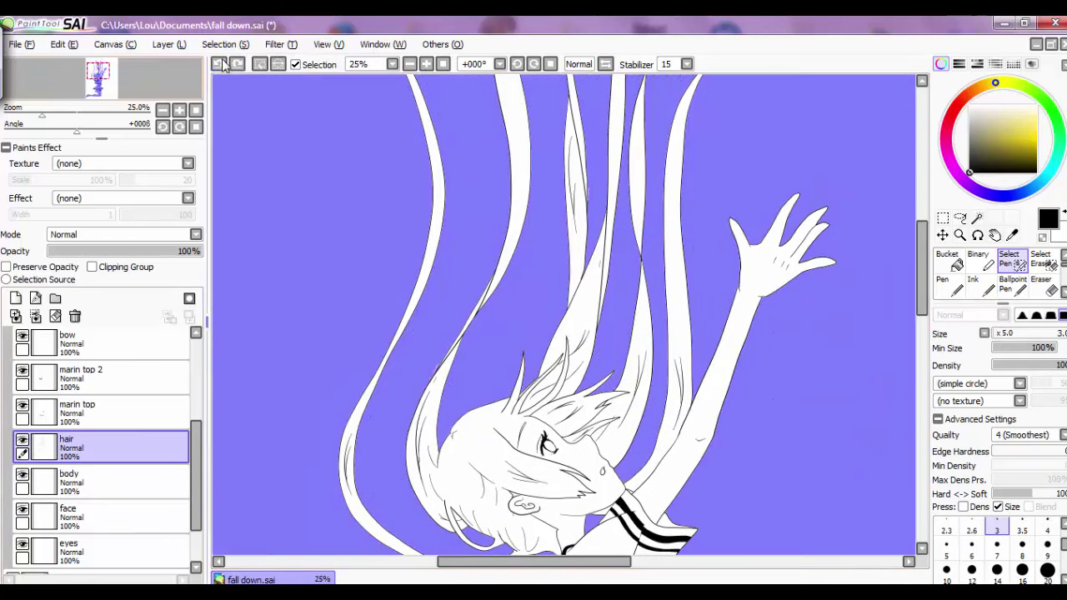
Invert the selection and touch up the raised hand's fingertips on the body layer with Ink and the Eraser.
left_click(109, 481)
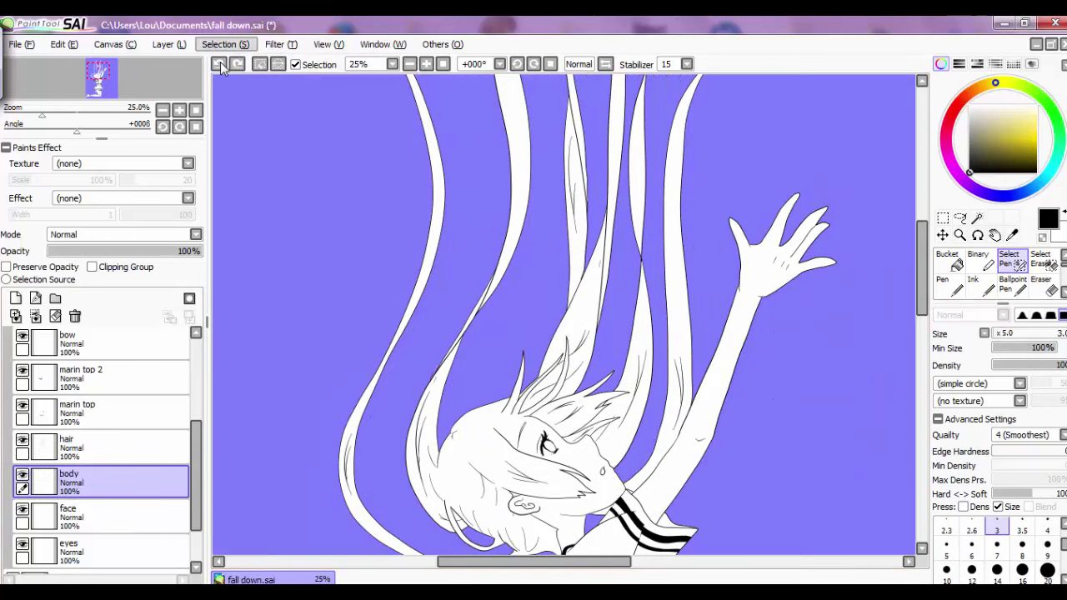
left_click(225, 44)
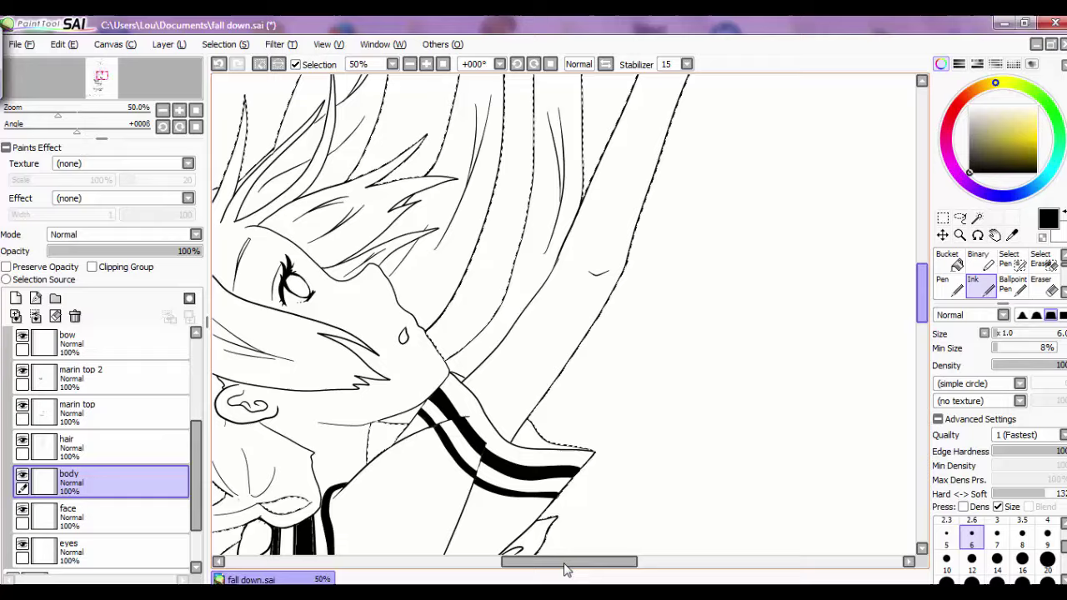
scroll(666, 274, "up", 5)
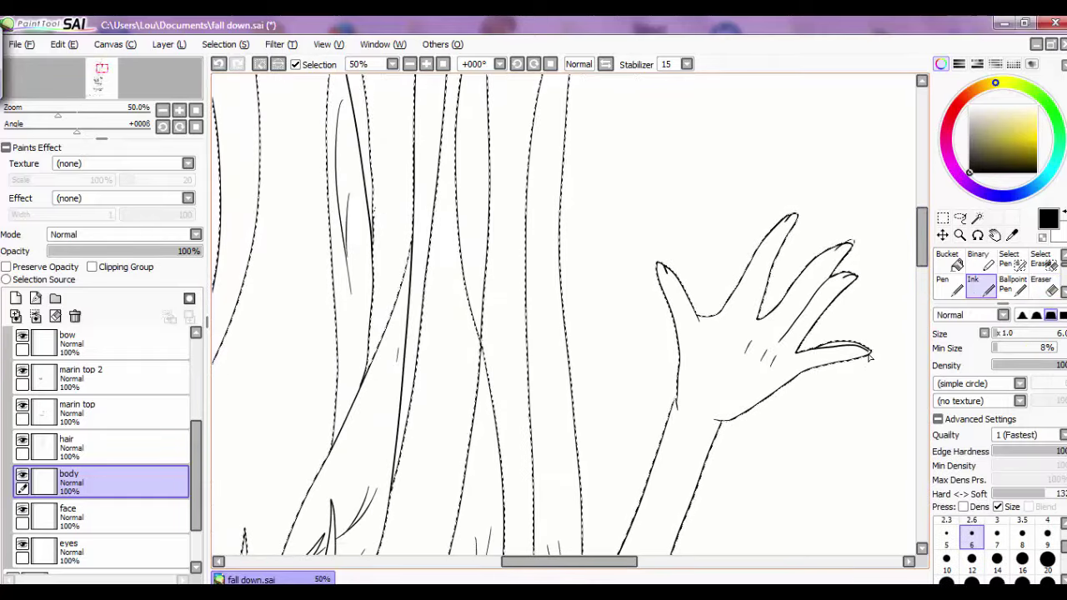
key("e")
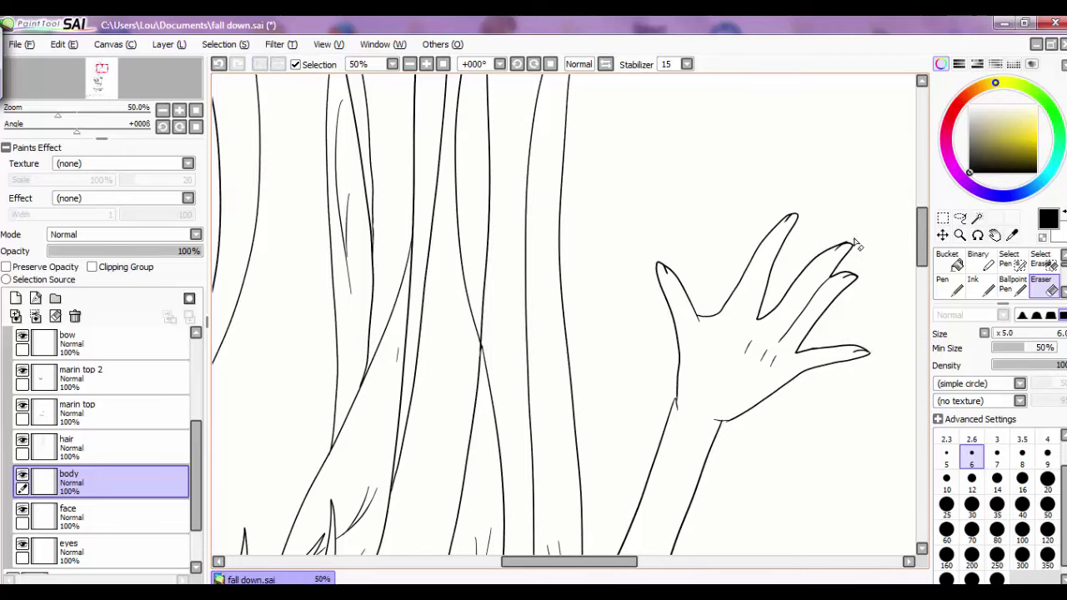
Clear the old selection and reselect the background around the figure with the Magic Wand on the lineart folder.
scroll(817, 241, "down", 5)
left_click(976, 217)
left_click(869, 242)
key("ctrl+d")
scroll(100, 417, "up", 3)
left_click(62, 377)
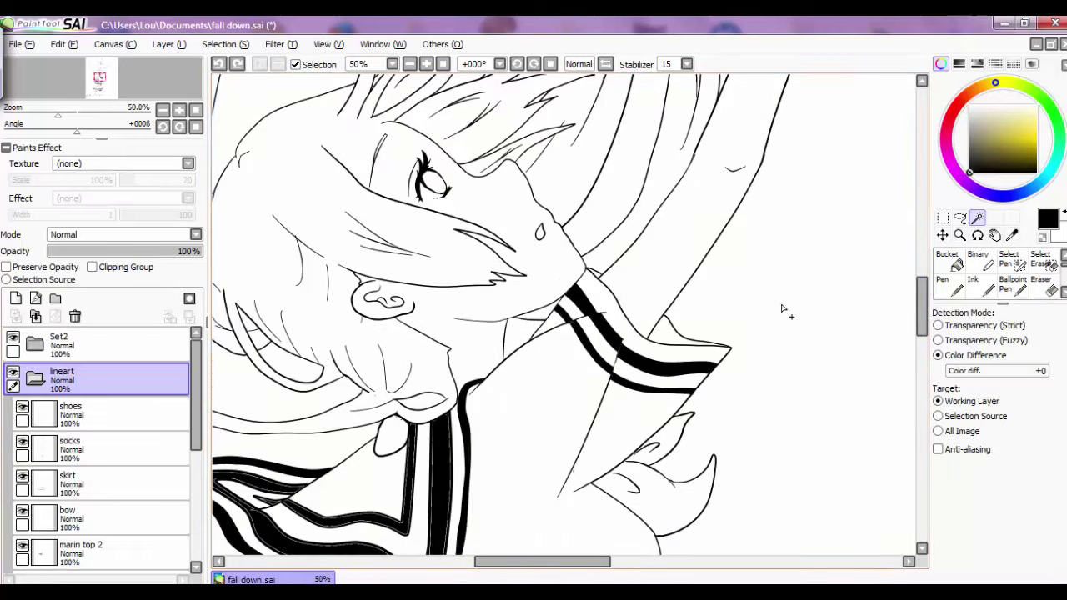
left_click(781, 305)
double_click(409, 64)
Touch up the background selection around the lowered hand and skirt edges with the Select Pen at sizes 14 and 6.
scroll(534, 333, "up", 5)
key("s")
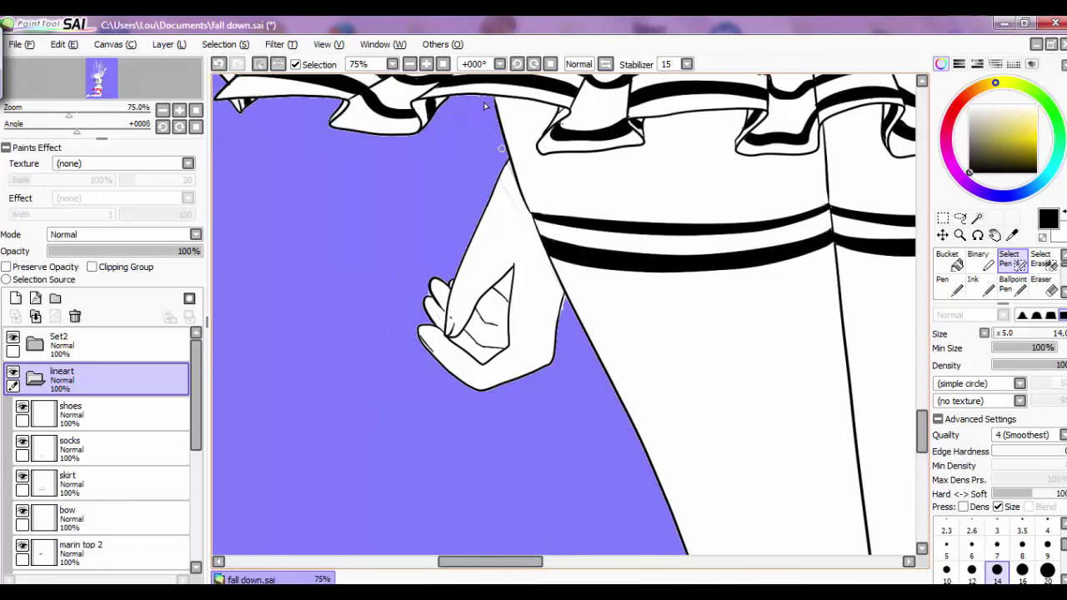
scroll(825, 350, "down", 5)
scroll(843, 281, "up", 10)
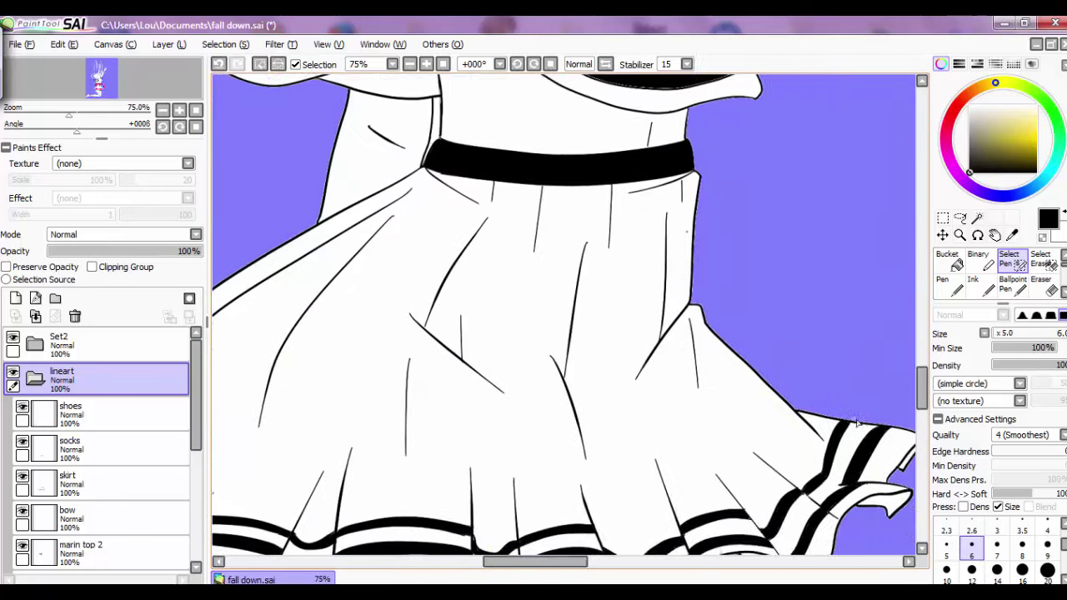
scroll(566, 316, "up", 5)
Add the narrow gap between the waist and arm to the selection and refine the waist and hair edges with the Select Pen.
left_click(977, 218)
left_click(1010, 259)
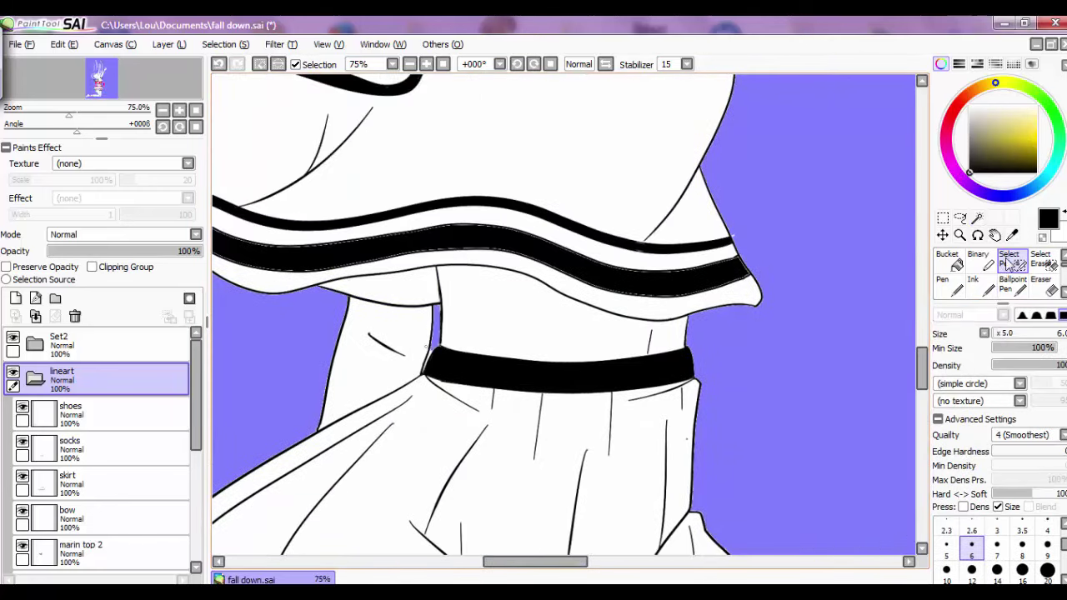
scroll(923, 325, "down", 5)
scroll(924, 325, "up", 10)
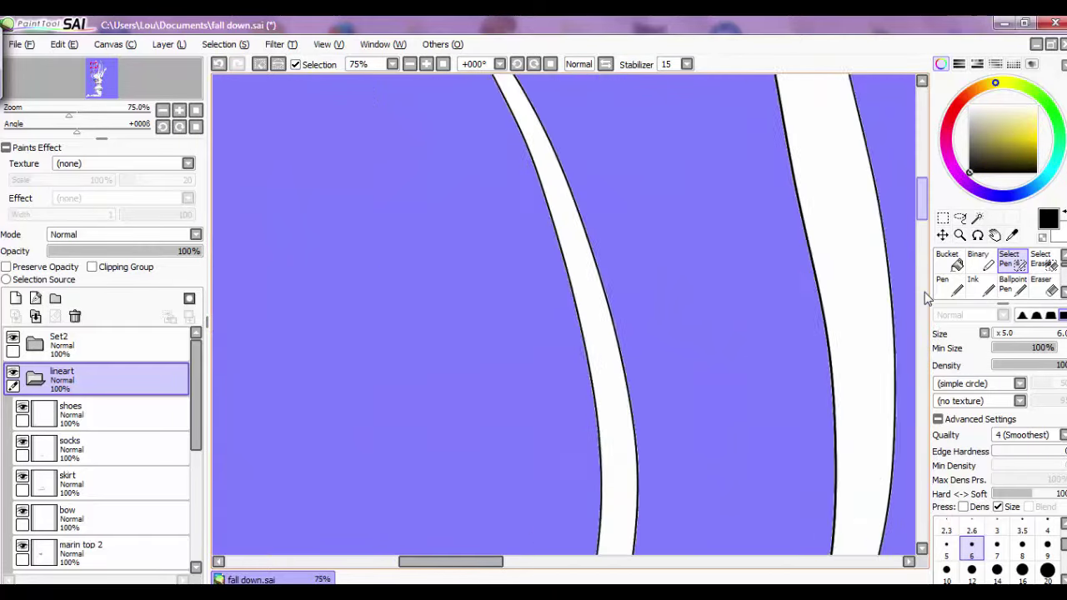
left_click_drag(468, 570, 561, 571)
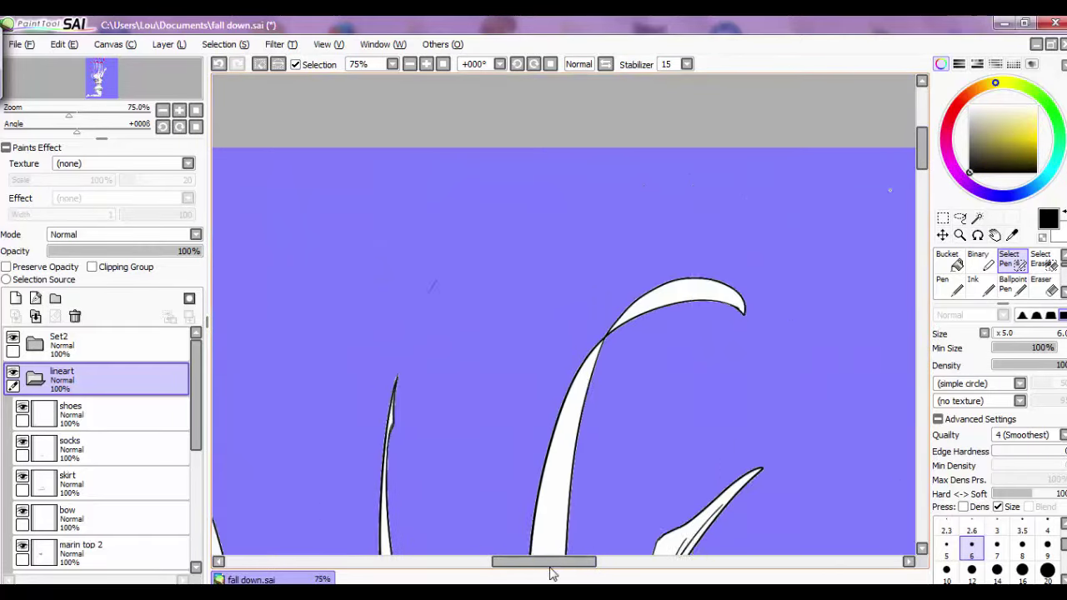
scroll(920, 280, "down", 5)
scroll(920, 280, "down", 5)
Add the enclosed gaps between the hair strands and beside the neck to the background selection with the Magic Wand.
left_click(977, 218)
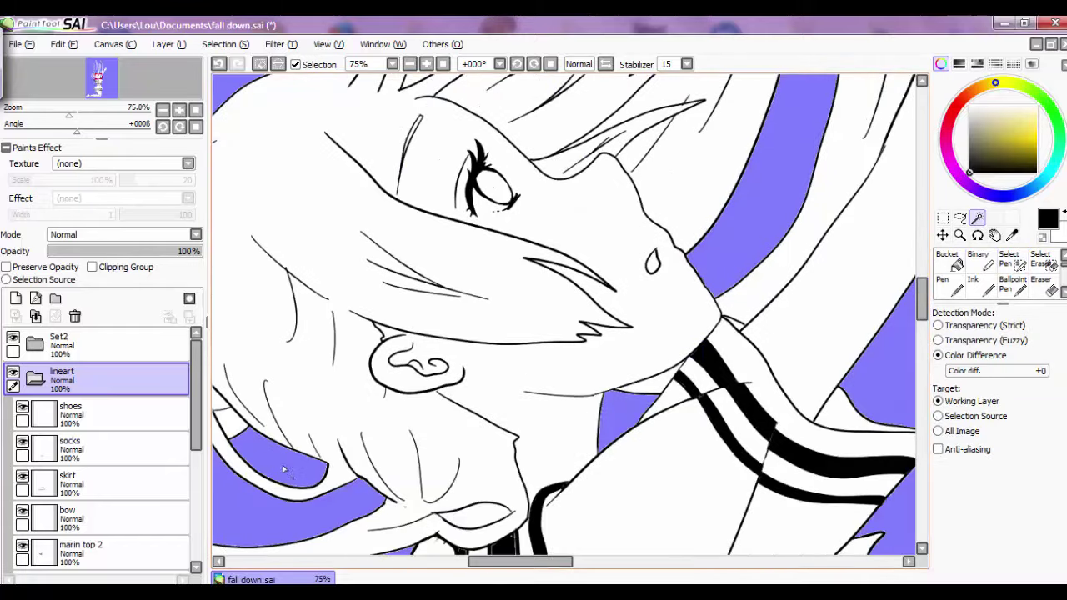
scroll(921, 305, "down", 4)
left_click(409, 64)
left_click(409, 65)
scroll(194, 395, "down", 1)
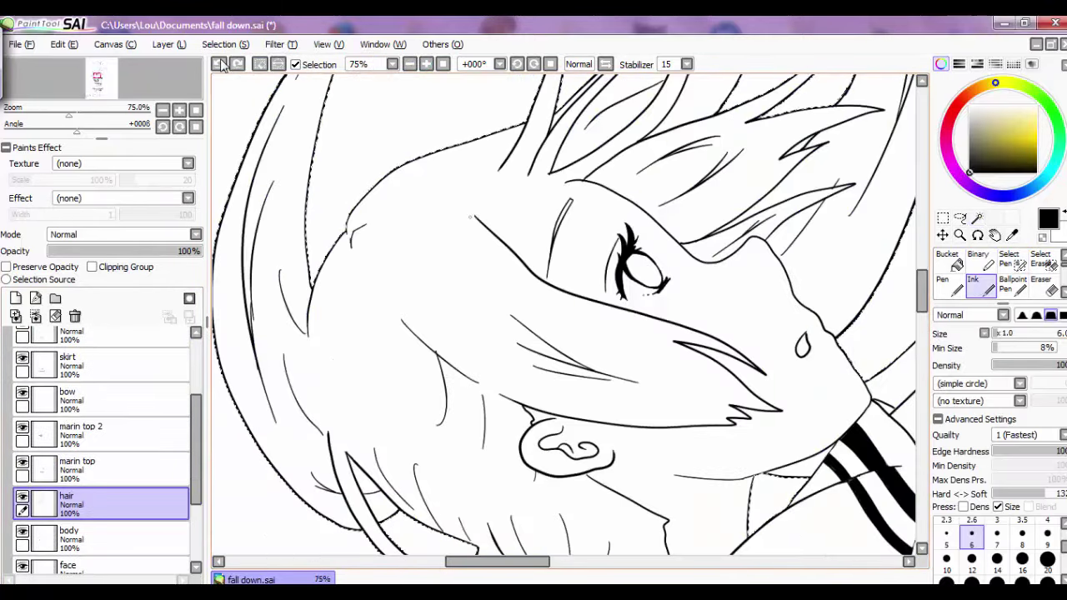
Touch up the line ends around the hair and sailor collar with Ink on the hair and marin top 2 layers.
left_click(409, 64)
scroll(567, 317, "down", 3)
left_click(426, 64)
left_click(81, 433)
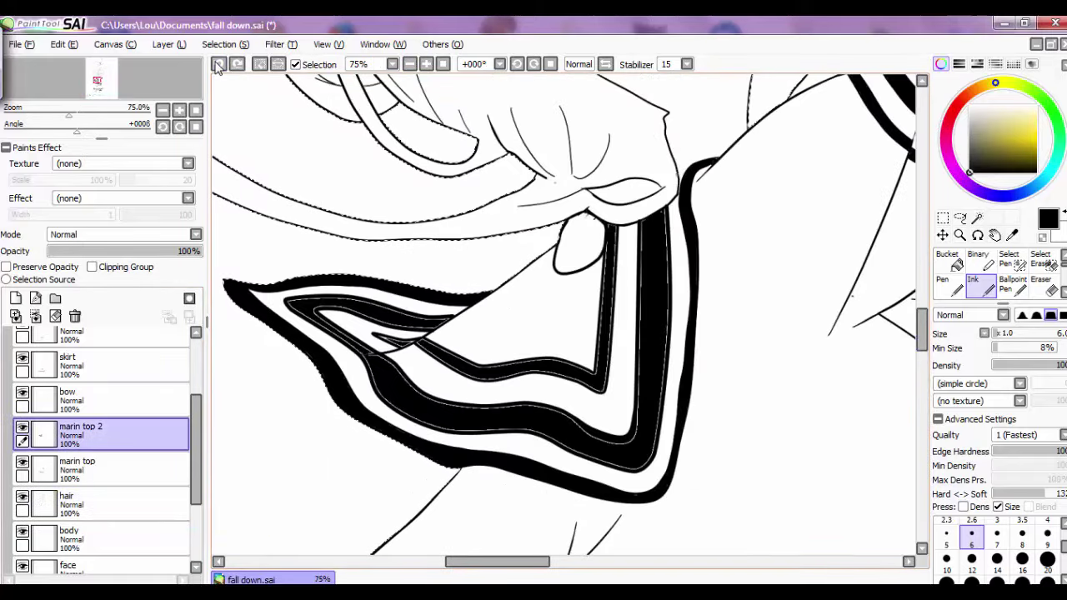
left_click(409, 64)
left_click(425, 64)
Close gaps around the shoulder and hair tie with size 6 Ink on the marin top and hair layers.
left_click(81, 468)
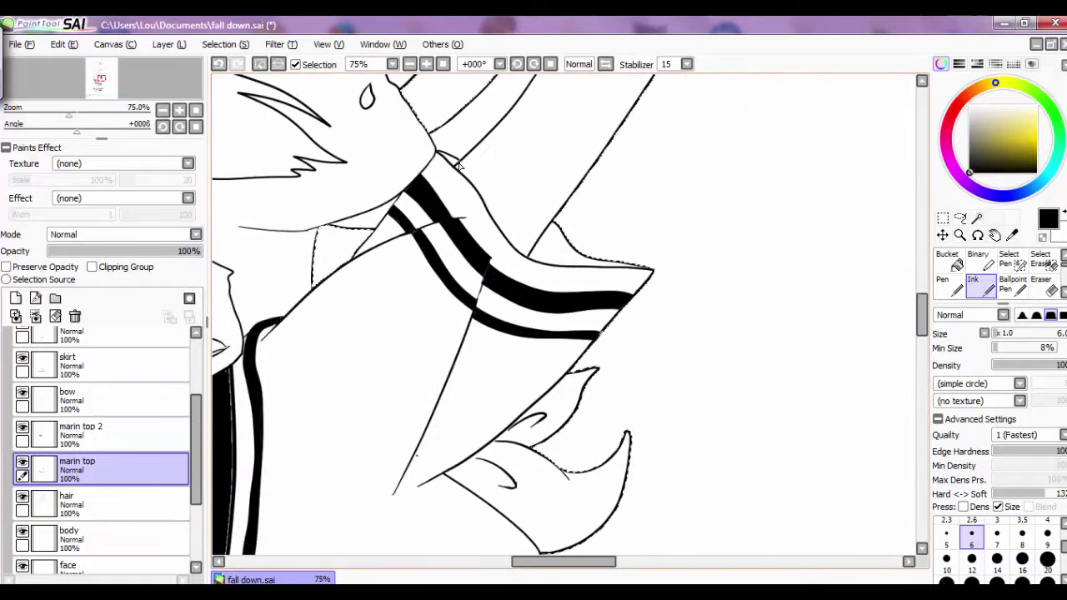
left_click_drag(505, 561, 490, 572)
left_click(471, 350, "ctrl+shift")
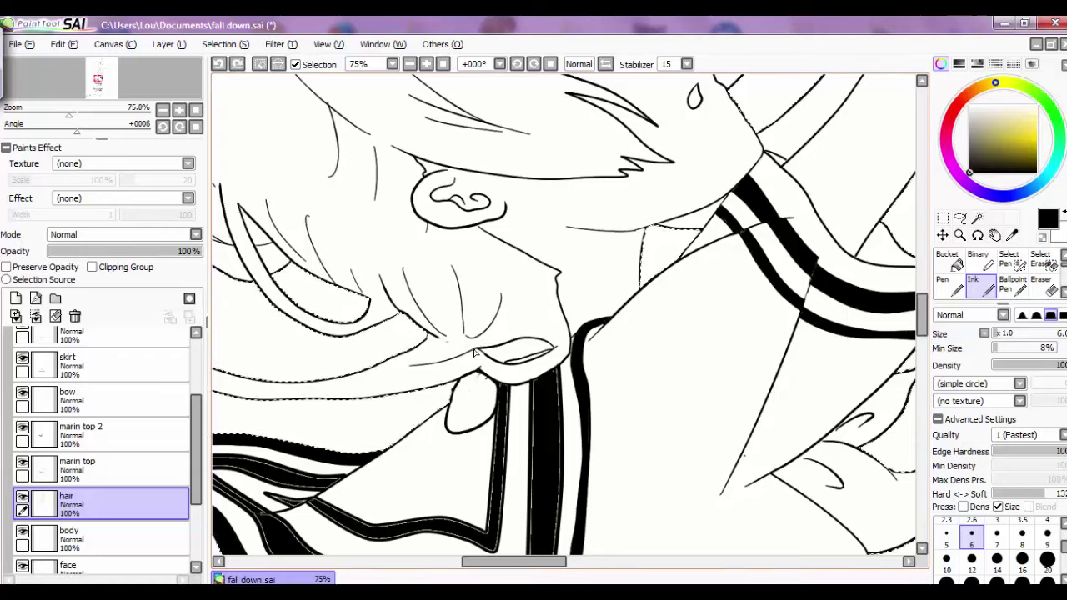
scroll(474, 354, "down", 5)
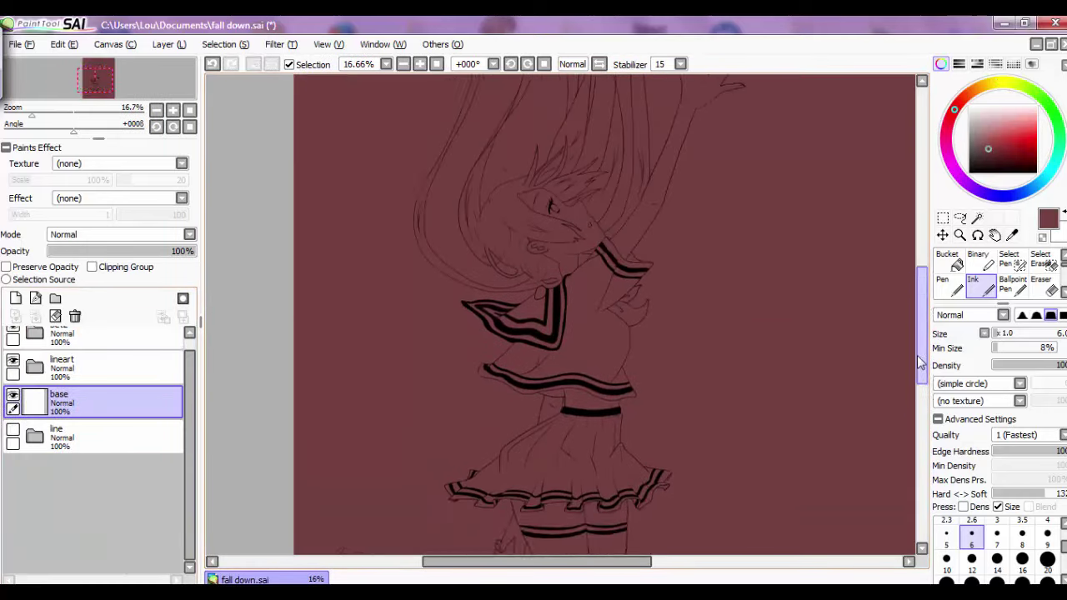
Create a folder named colour between the lineart folder and the base layer, and add a new layer inside it.
left_click(55, 298)
double_click(69, 386)
type("colou")
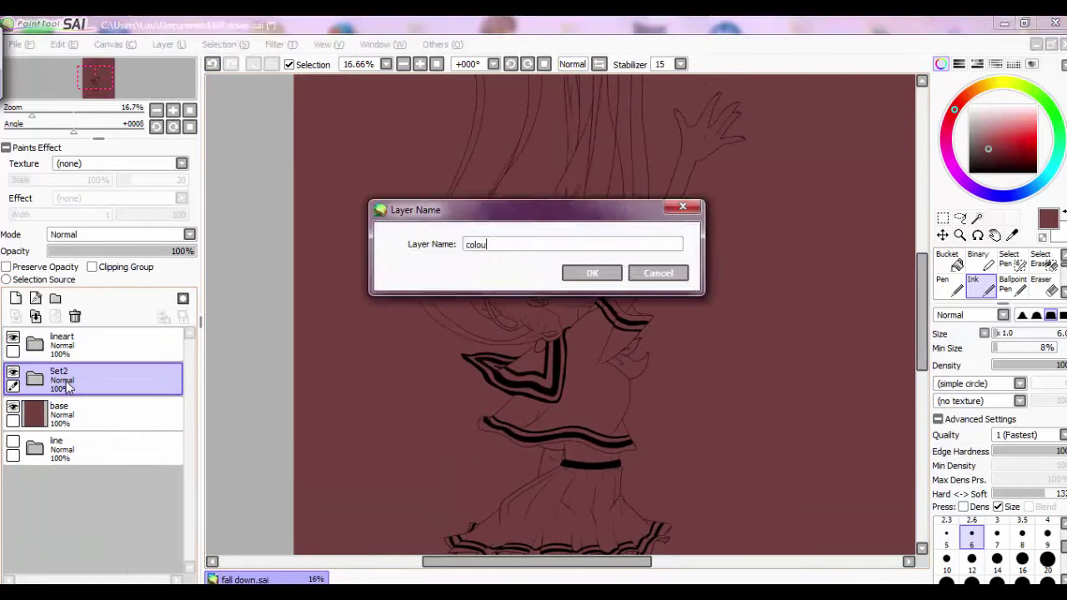
type("r")
key("Return")
left_click(16, 298)
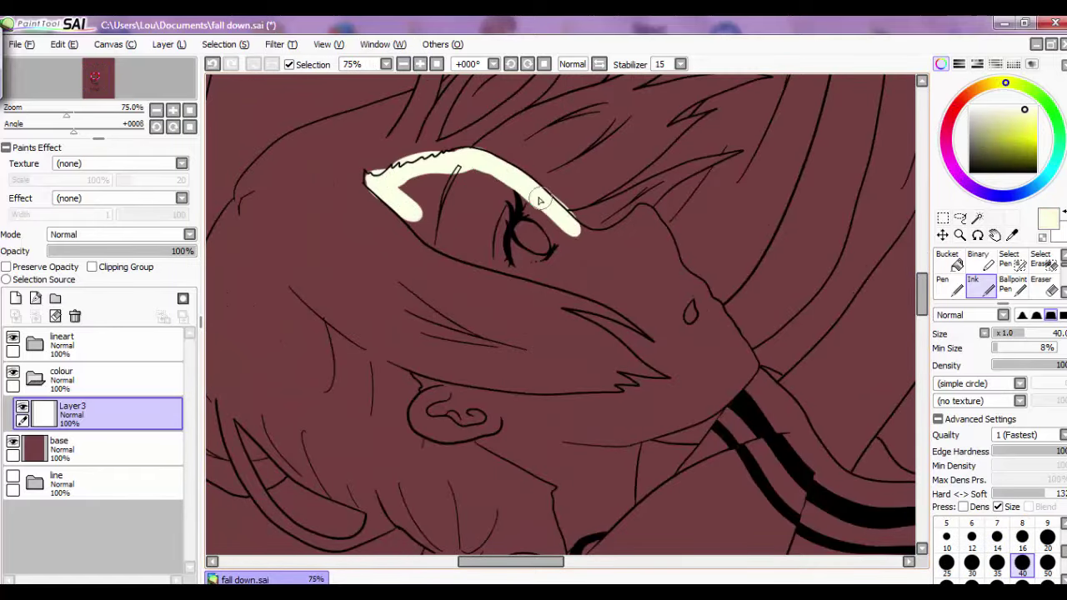
Outline the skin area along the forehead, nose and lips in pale cream with Ink at sizes 40 and 30.
key("ctrl+z")
left_click(419, 65)
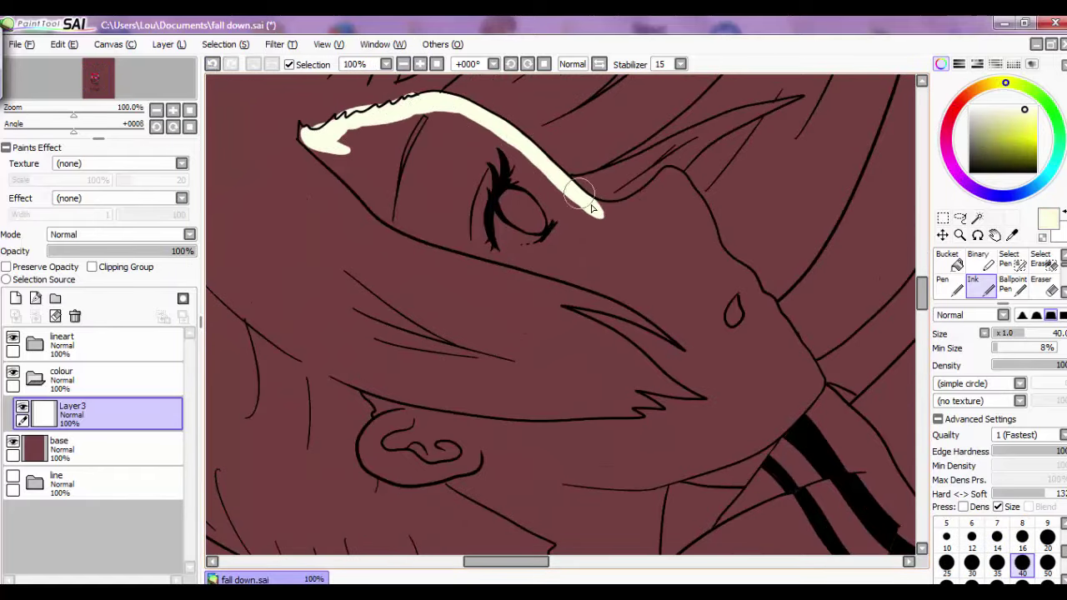
left_click_drag(592, 208, 681, 308)
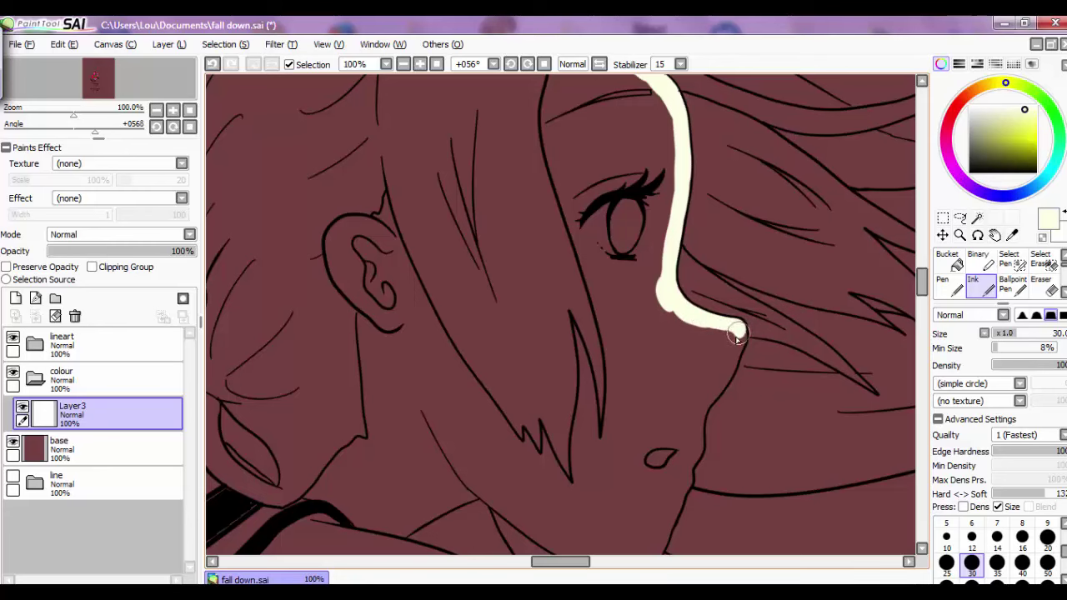
left_click(511, 64)
left_click_drag(722, 256, 761, 300)
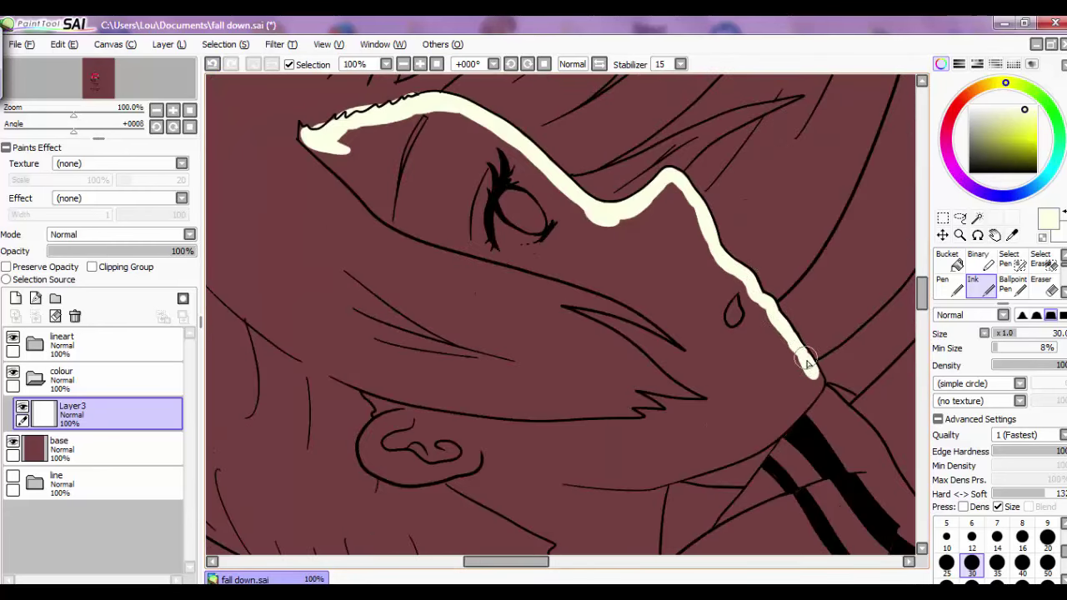
Continue the pale cream outline along the chin, jaw, neck, ear and fringe edge with Ink at size 30.
left_click_drag(810, 402, 510, 437)
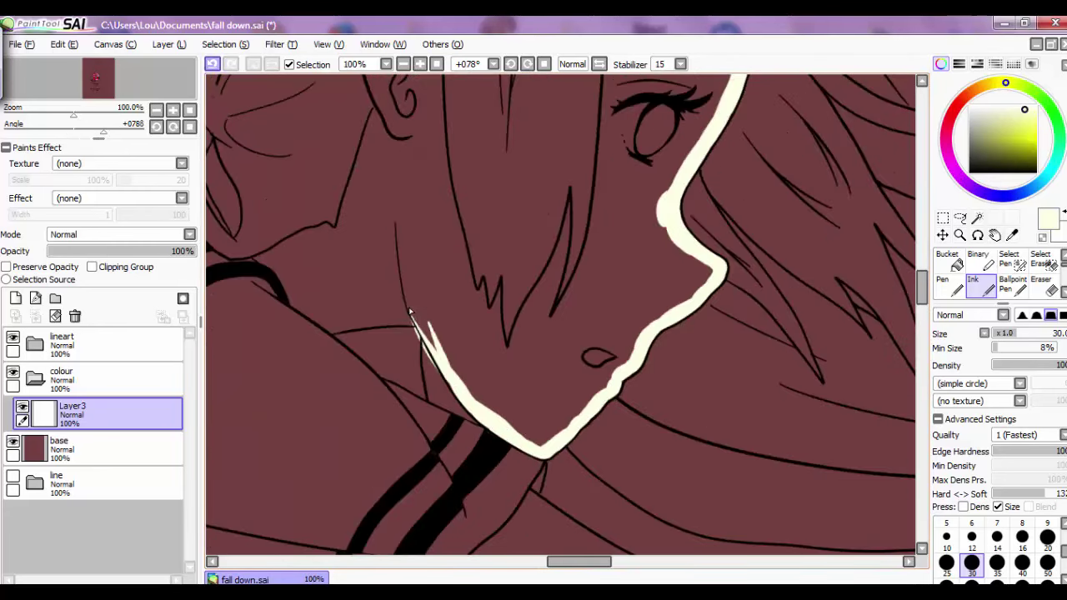
left_click_drag(425, 329, 401, 250)
scroll(583, 317, "up", 3)
left_click_drag(614, 108, 550, 350)
left_click_drag(575, 291, 512, 408)
left_click_drag(921, 317, 920, 285)
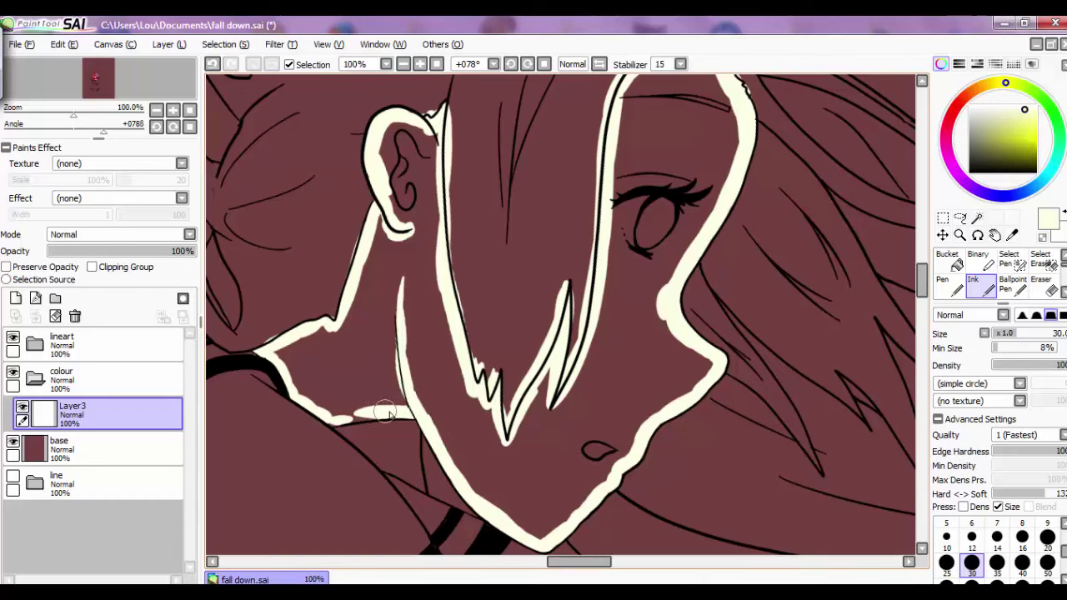
Fill the outlined face, ear and neck with pale cream using the Bucket and switch to the Round Brush.
left_click(957, 265)
left_click(583, 391)
scroll(583, 334, "down", 2)
left_click(948, 286)
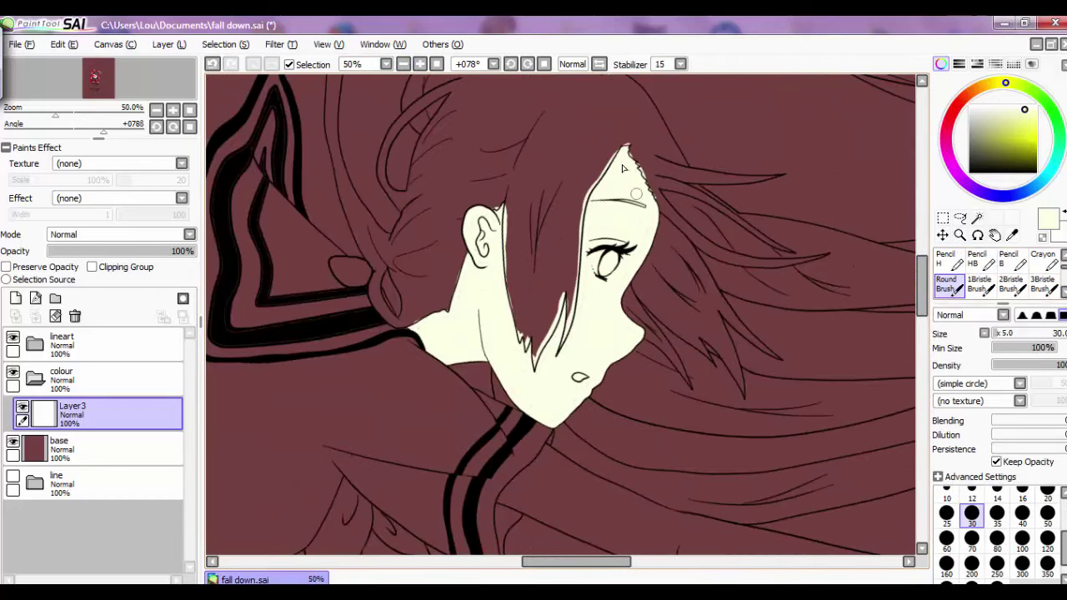
Reset the canvas rotation and refill the face and neck with a slightly yellower cream using the Bucket.
key("End")
key("ctrl+plus")
left_click(948, 260)
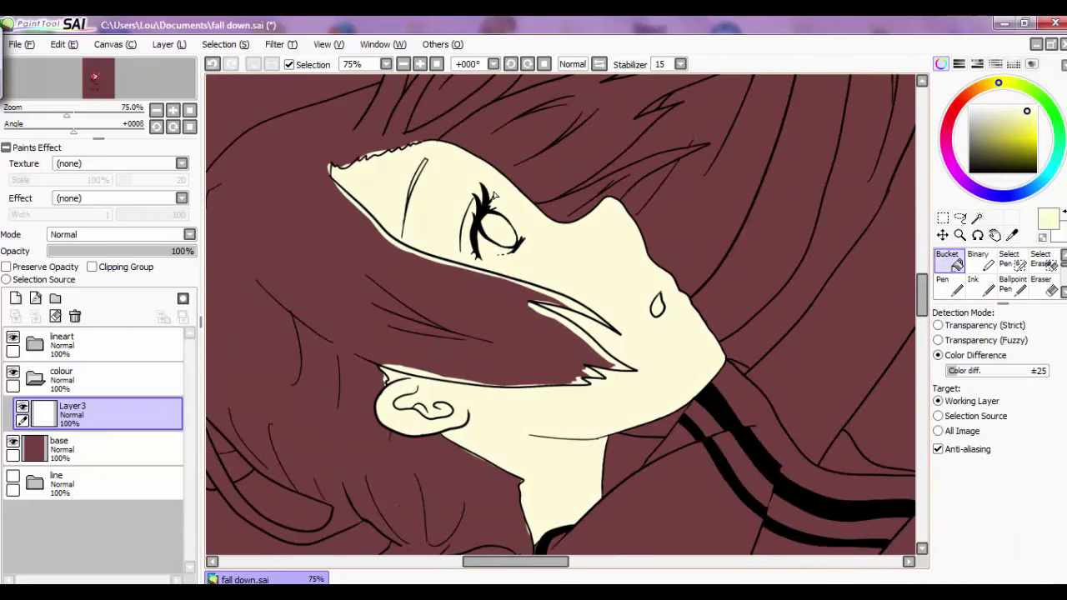
Select the raised arm and hand from the lineart folder and fill them with pale cream on Layer3.
key("ctrl+minus")
left_click(61, 342)
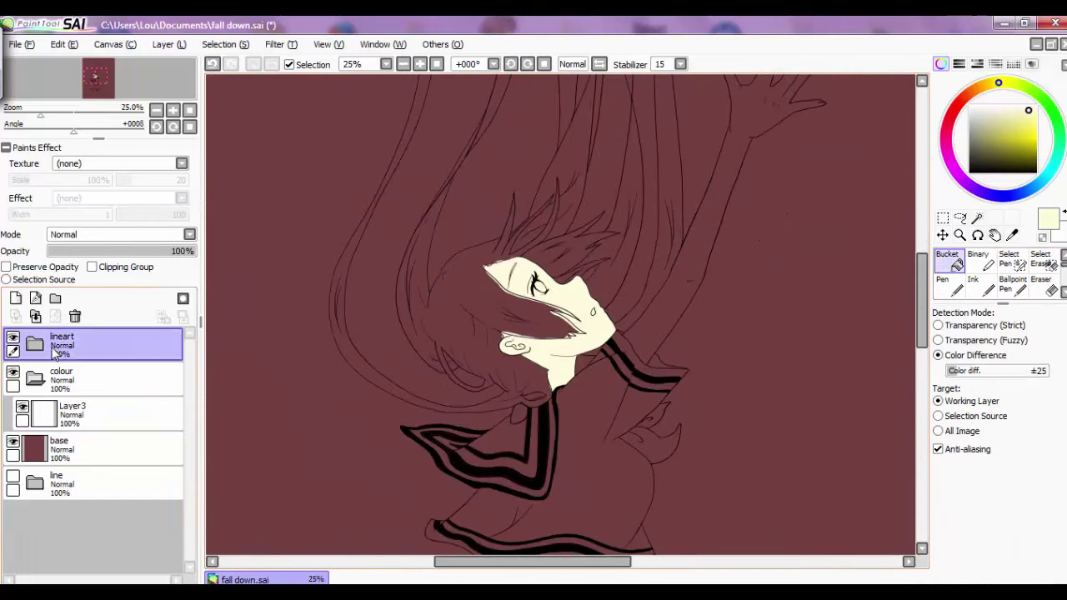
left_click(750, 250)
left_click(72, 414)
Select the bare waist, lower arm, clenched hand and thighs from the line art with the Magic Wand and Selection Pen.
left_click(73, 348)
key("s")
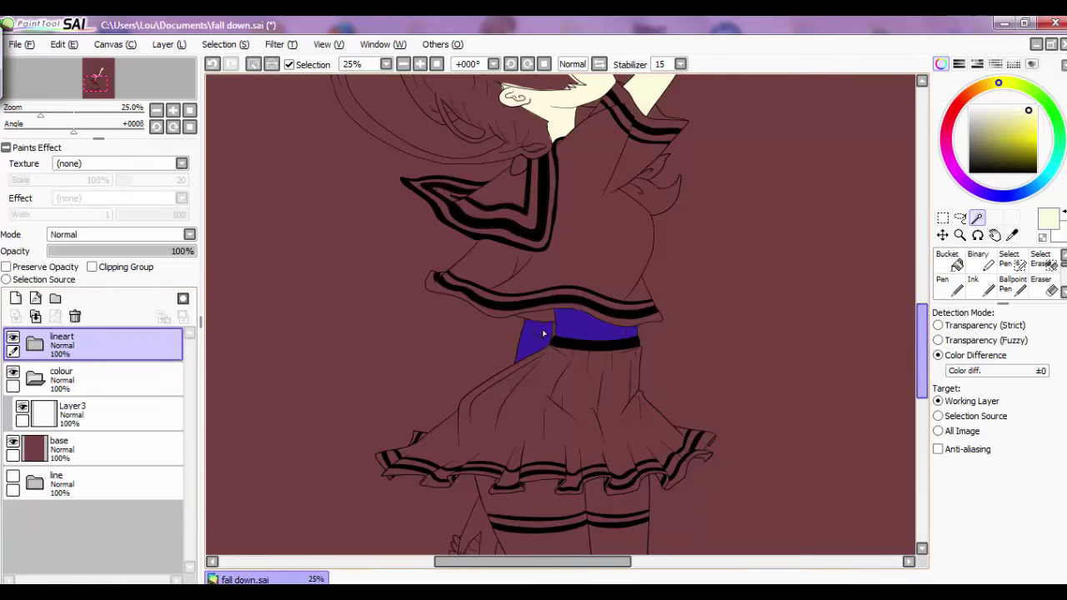
scroll(480, 389, "down", 3)
scroll(480, 389, "up", 3)
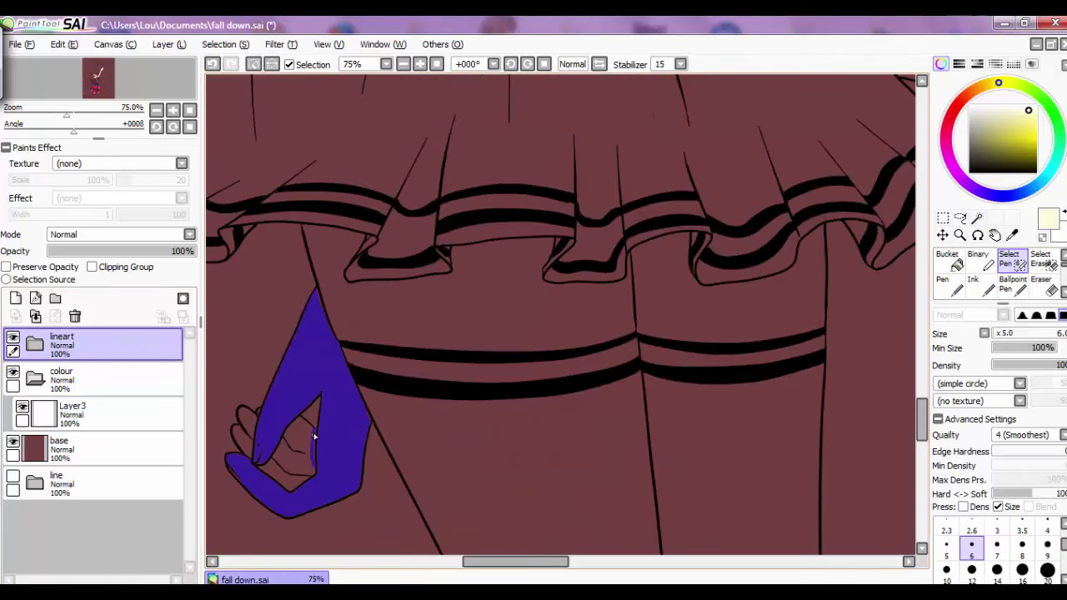
key("w")
left_click(259, 419)
key("s")
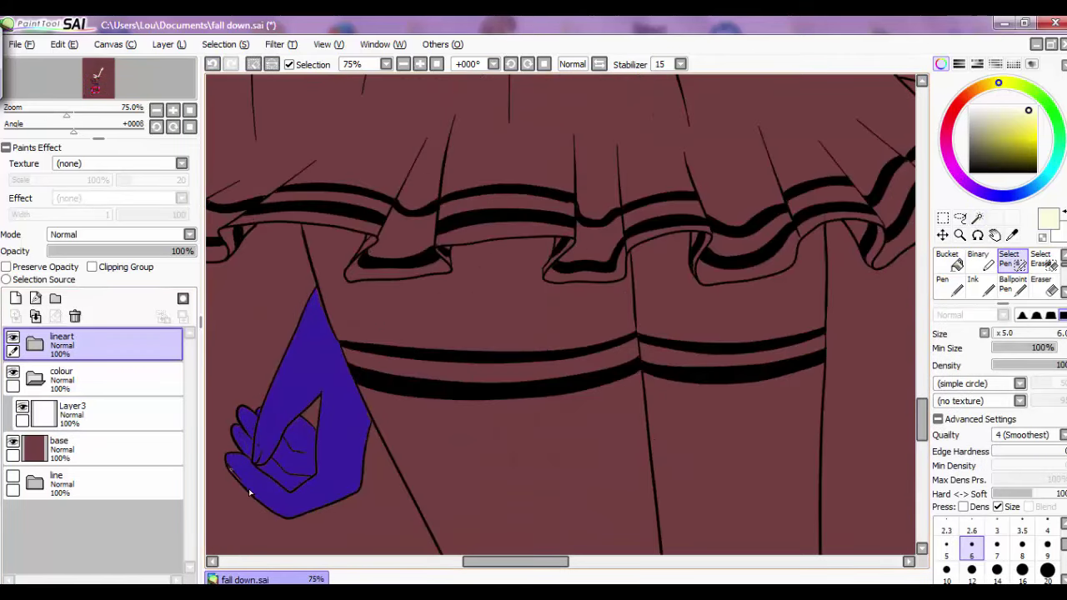
key("w")
scroll(608, 310, "down", 3)
scroll(561, 315, "up", 3)
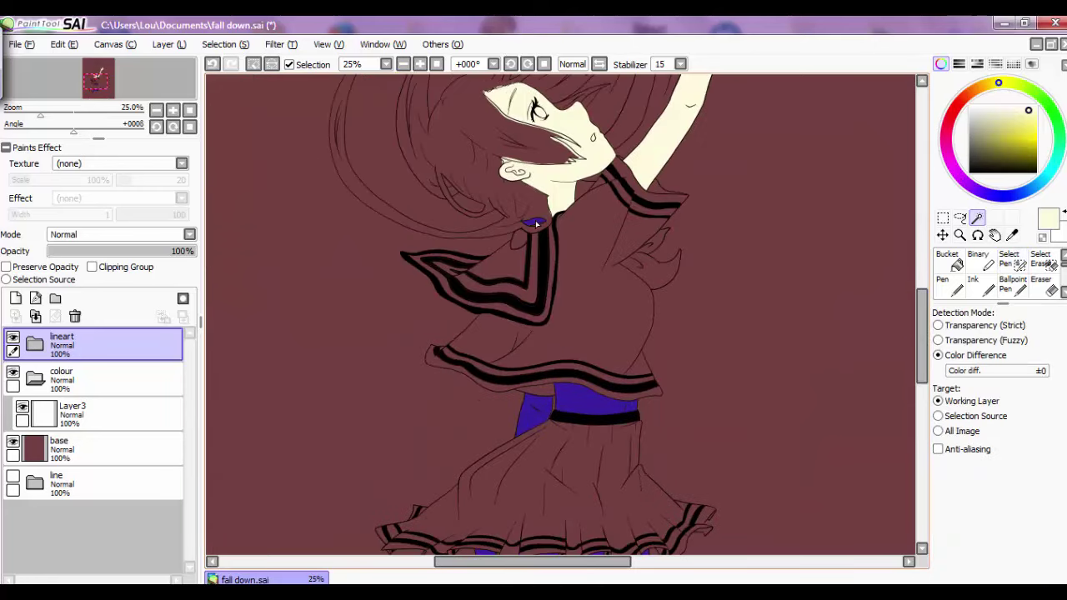
Fill the selected skin areas with pale cream on Layer3 and rename the layer skin.
scroll(561, 314, "down", 2)
left_click(62, 412)
scroll(558, 317, "up", 5)
double_click(67, 409)
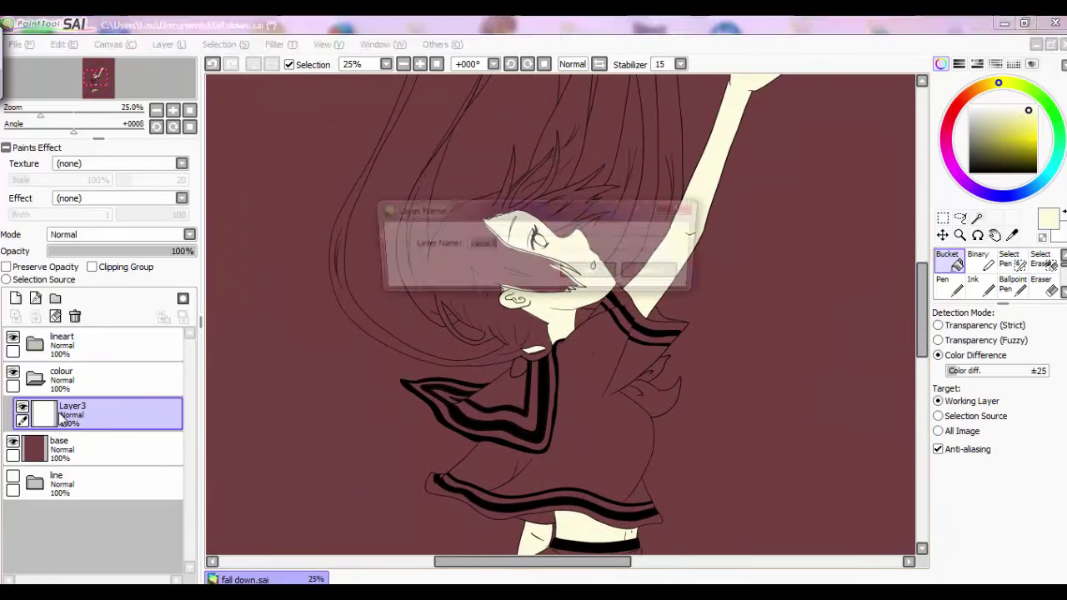
type("skin")
key("Return")
Erase along the skirt hem, thigh line and wrist edges on the base layer with the Eraser at size 6.
scroll(559, 316, "down", 5)
scroll(650, 233, "up", 4)
left_click(59, 448)
key("e")
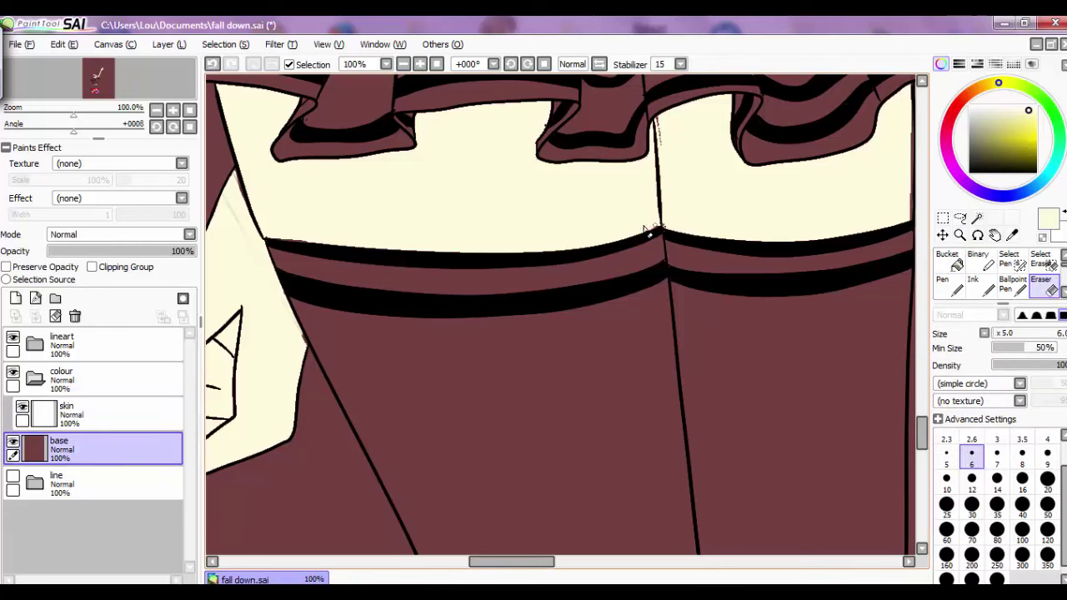
scroll(533, 143, "down", 4)
scroll(369, 214, "up", 2)
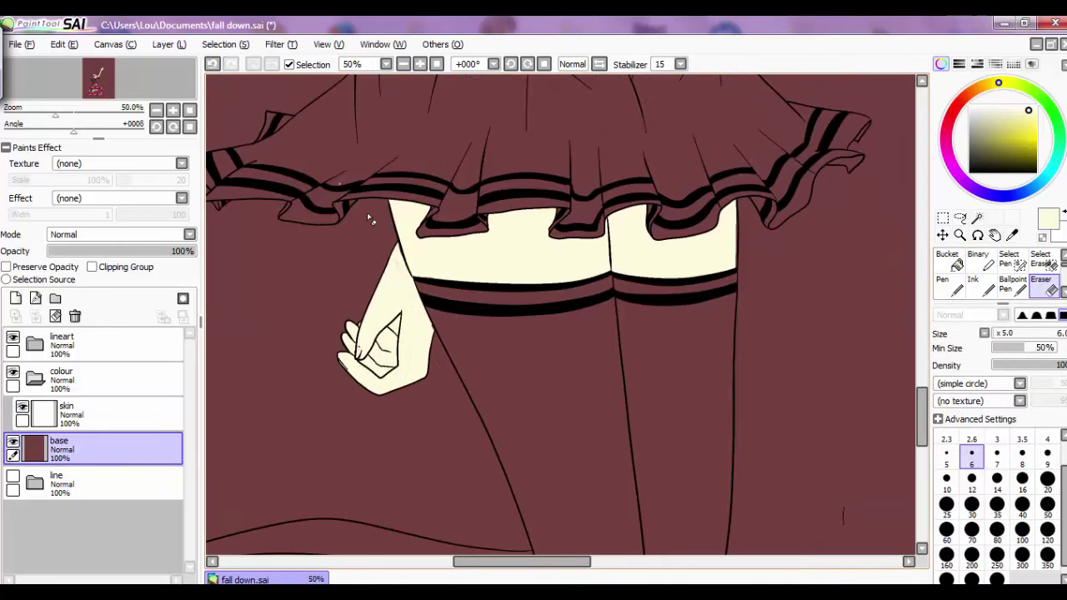
scroll(369, 214, "up", 5)
scroll(437, 183, "down", 5)
scroll(398, 98, "up", 1)
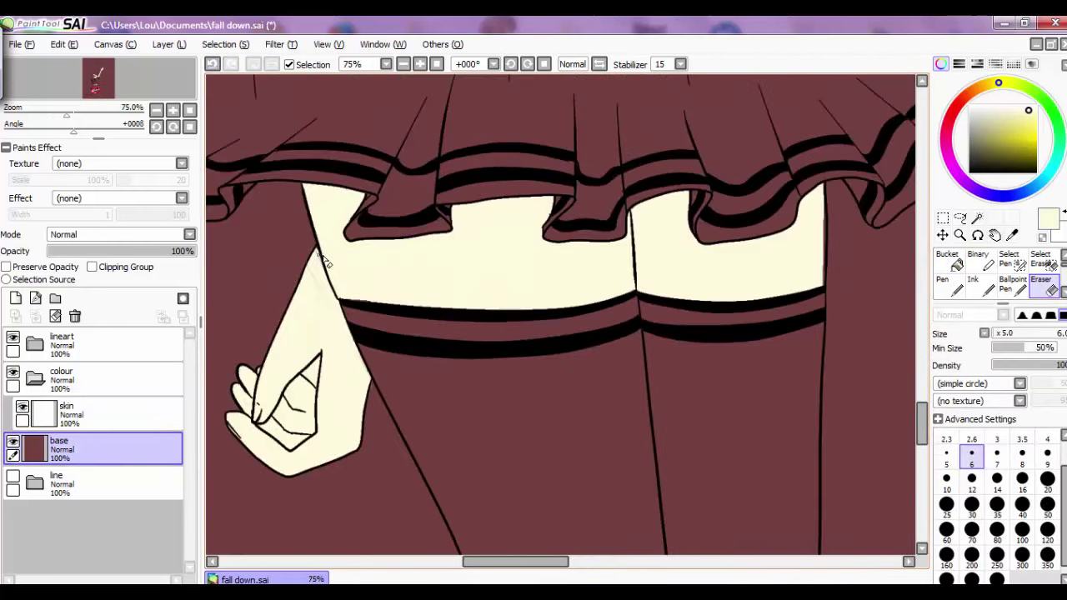
scroll(331, 337, "down", 3)
left_click(66, 414)
left_click(15, 298)
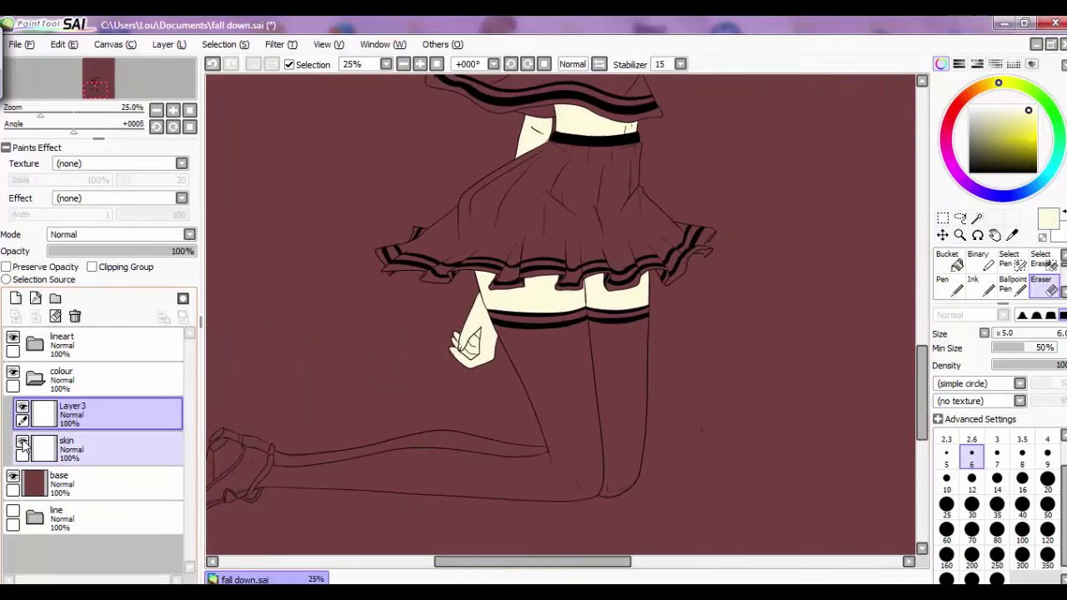
scroll(921, 371, "up", 3)
scroll(921, 370, "up", 1)
key("ctrl+z")
With the skin layer hidden, cover the white gaps around the thighs and hem on the base layer with maroon Ink at size 30.
left_click(979, 287)
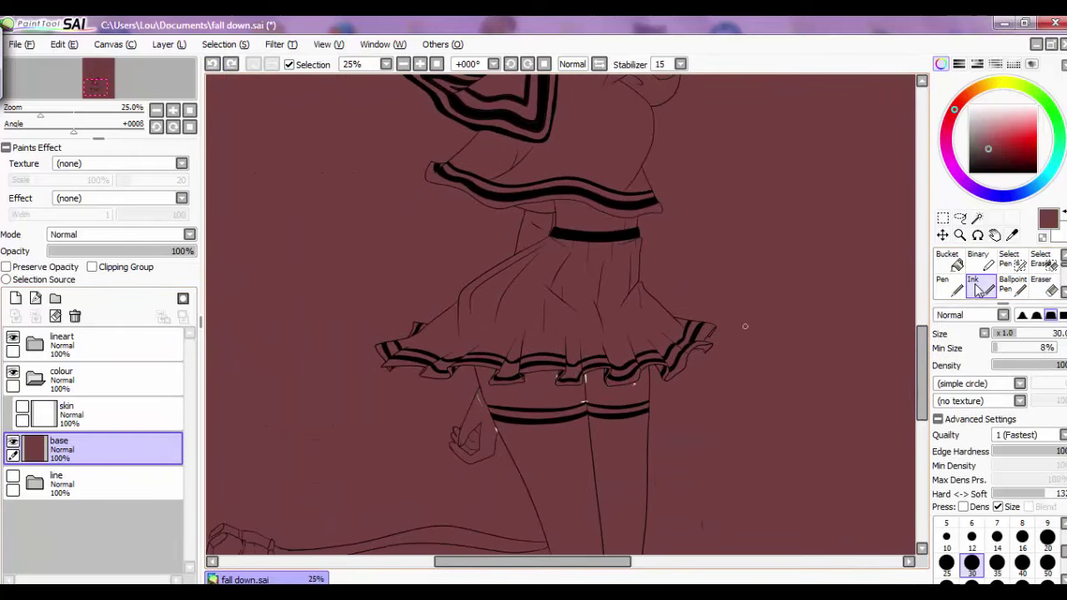
scroll(560, 413, "up", 4)
scroll(648, 375, "down", 3)
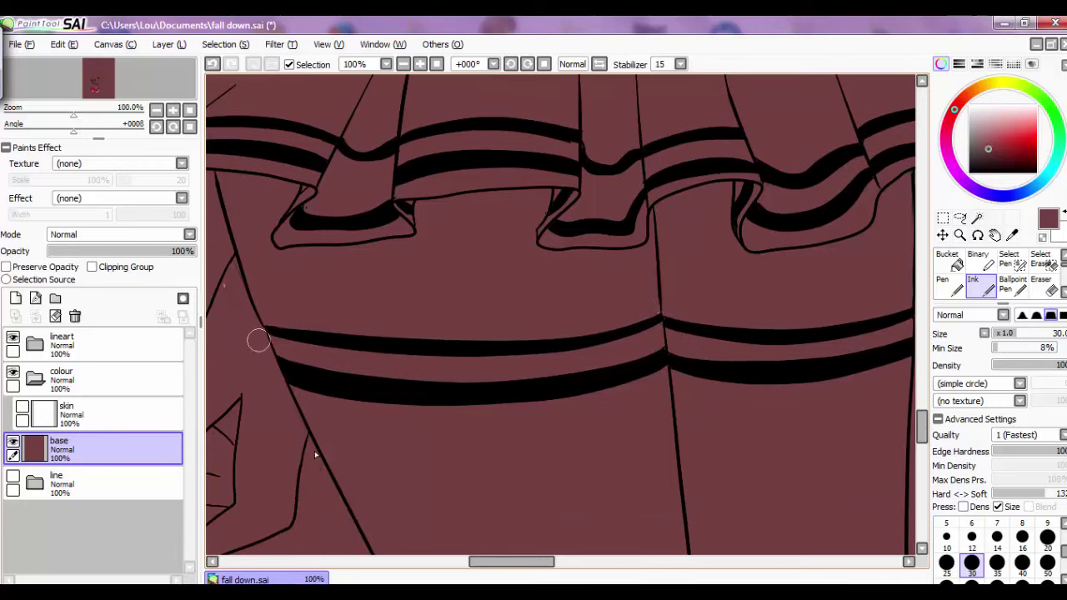
scroll(257, 341, "down", 3)
scroll(258, 341, "down", 4)
scroll(257, 341, "up", 2)
Undo the maroon Ink touch-ups on the base layer and show the skin layer again.
left_click(213, 64)
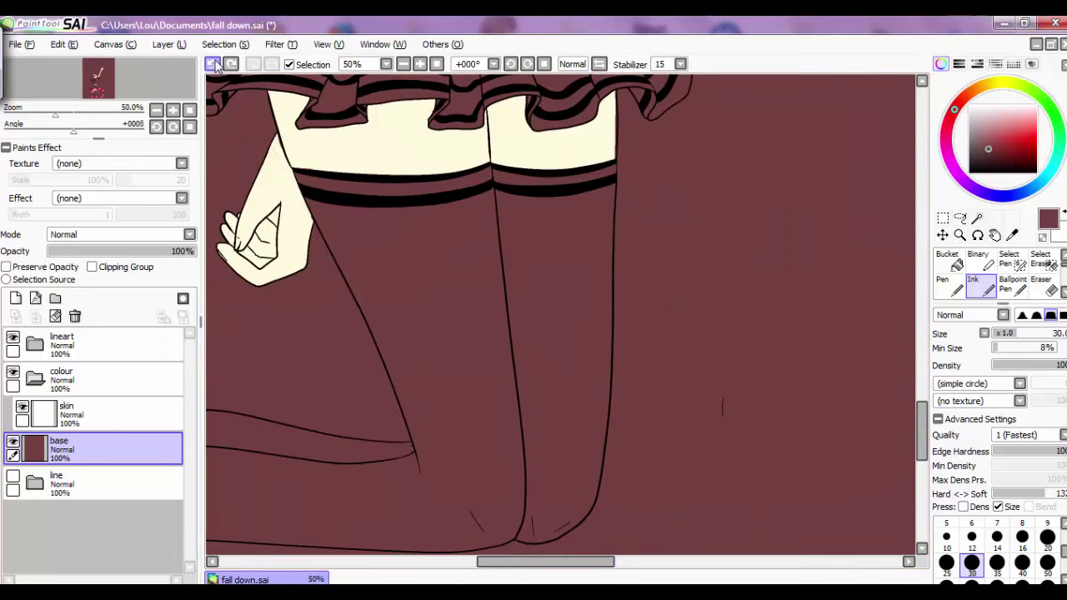
left_click(212, 64)
left_click(231, 64)
left_click(231, 64)
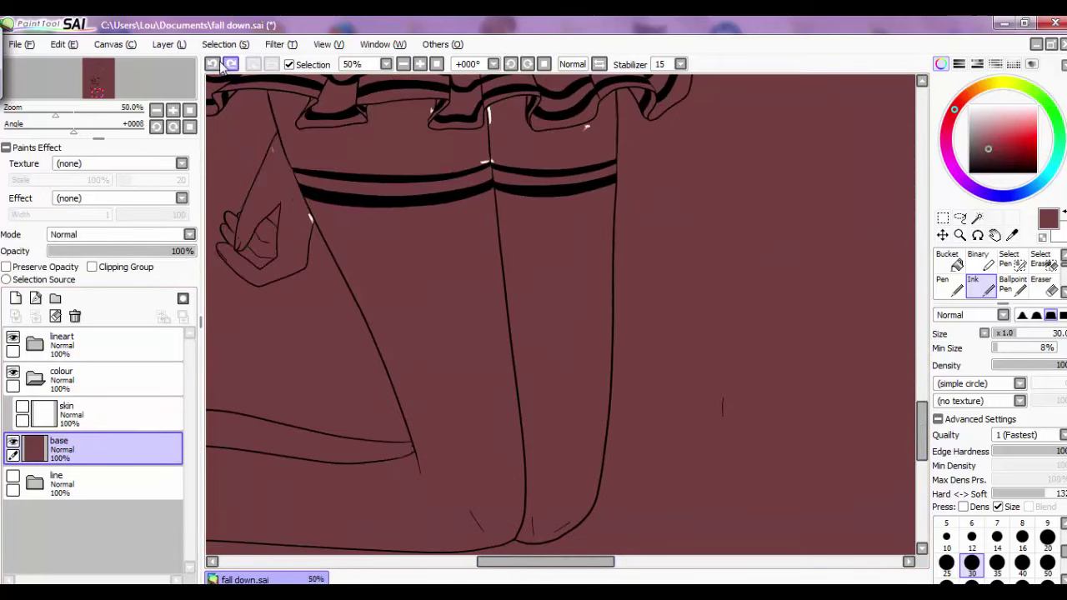
key("e")
left_click(22, 409)
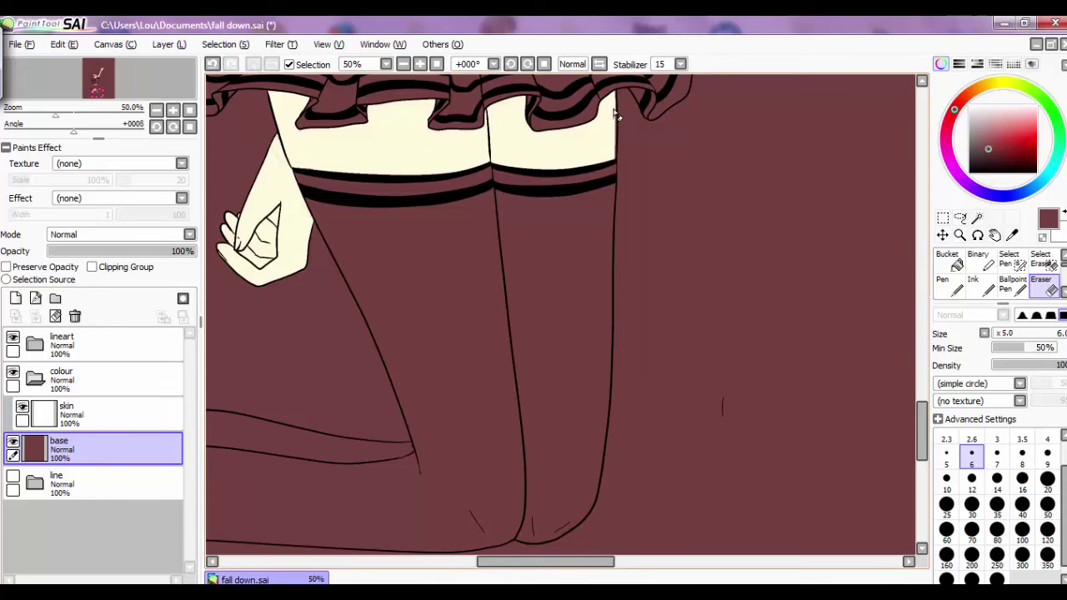
Add a new layer above skin in the colour folder and name it hair.
scroll(619, 136, "up", 10)
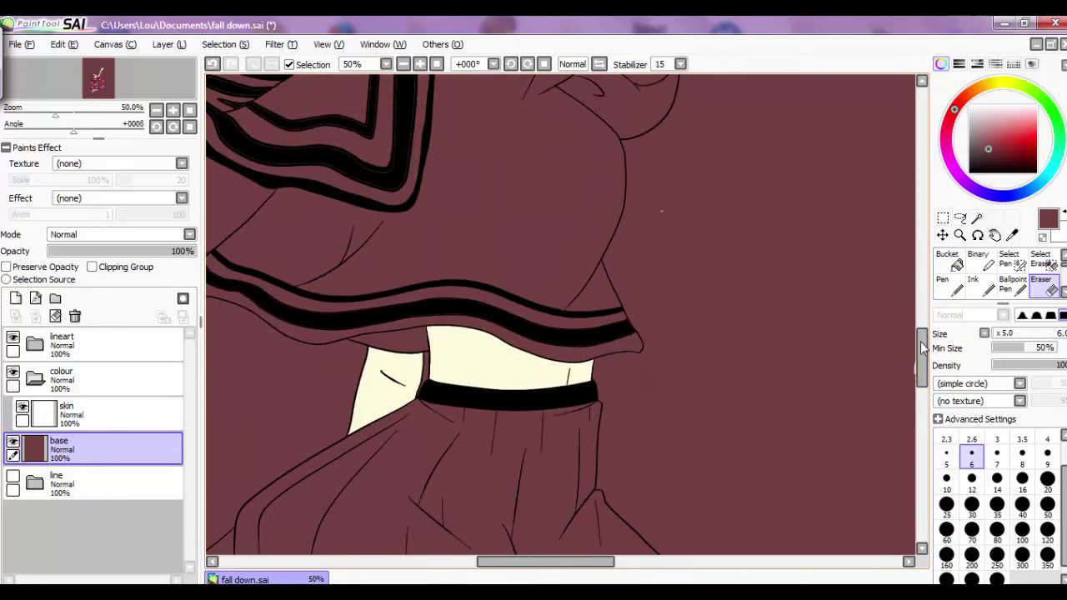
scroll(417, 367, "up", 6)
scroll(560, 315, "up", 5)
scroll(560, 315, "down", 10)
key("ctrl+shift+n")
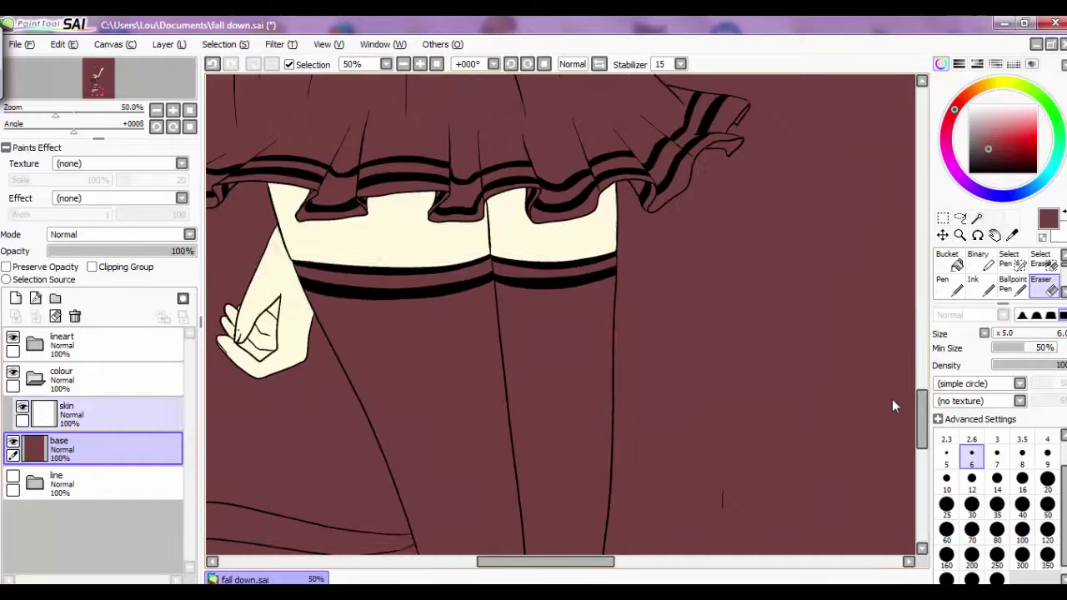
key("minus")
key("plus")
key("w")
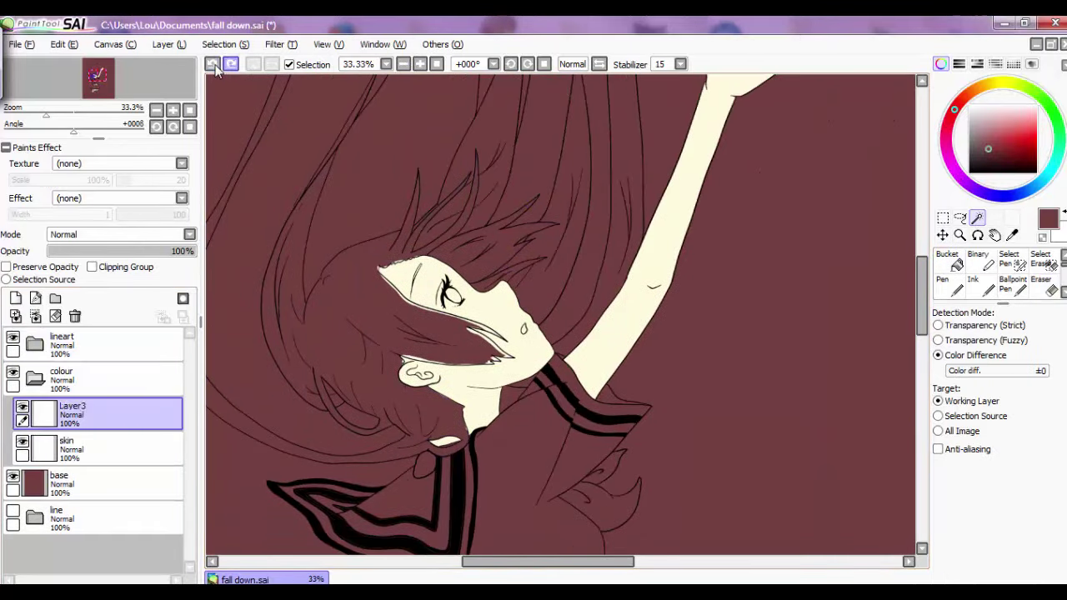
scroll(190, 417, "down", 3)
left_click(100, 412)
Select all the hair strands and the fringe from the line art with the Magic Wand and Selection Pen at size 2.6.
left_click(355, 264)
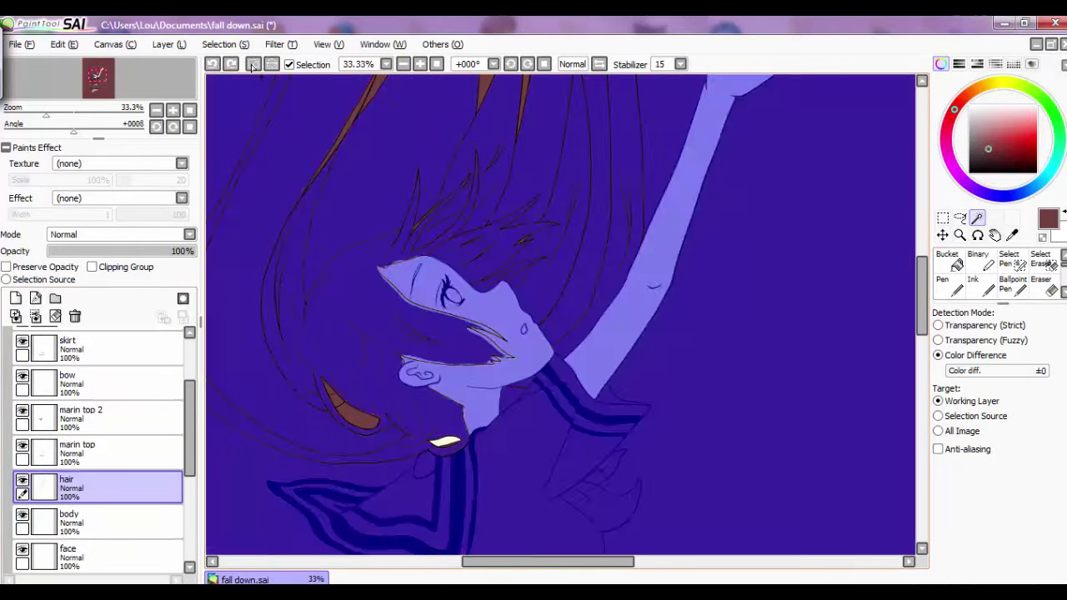
key("ctrl+d")
left_click(355, 264)
left_click(534, 166)
scroll(621, 275, "up", 3)
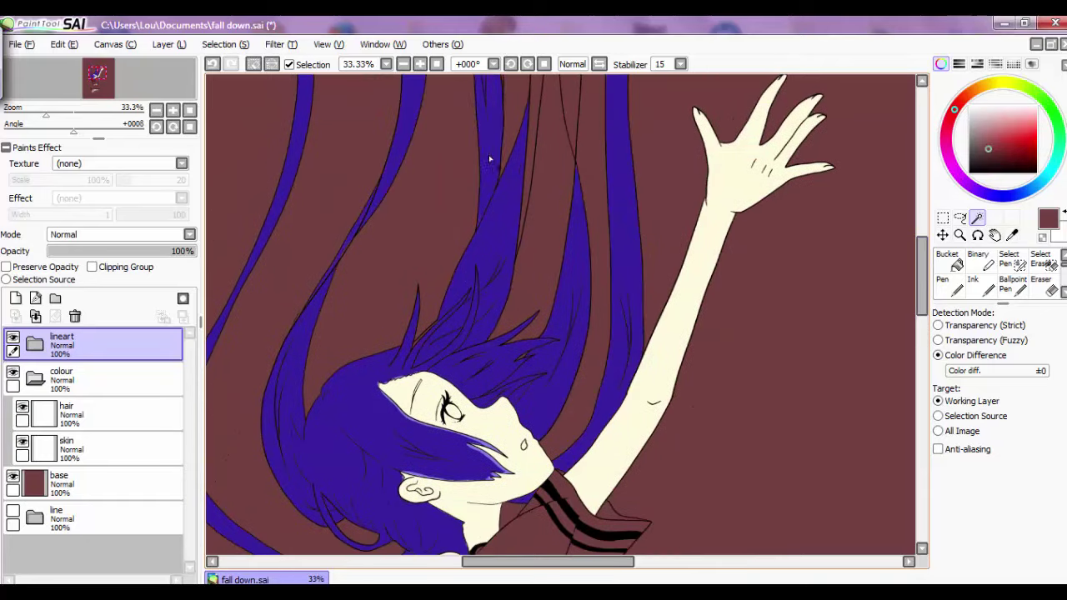
scroll(600, 95, "up", 5)
scroll(607, 392, "down", 8)
scroll(606, 392, "left", 4)
key("s")
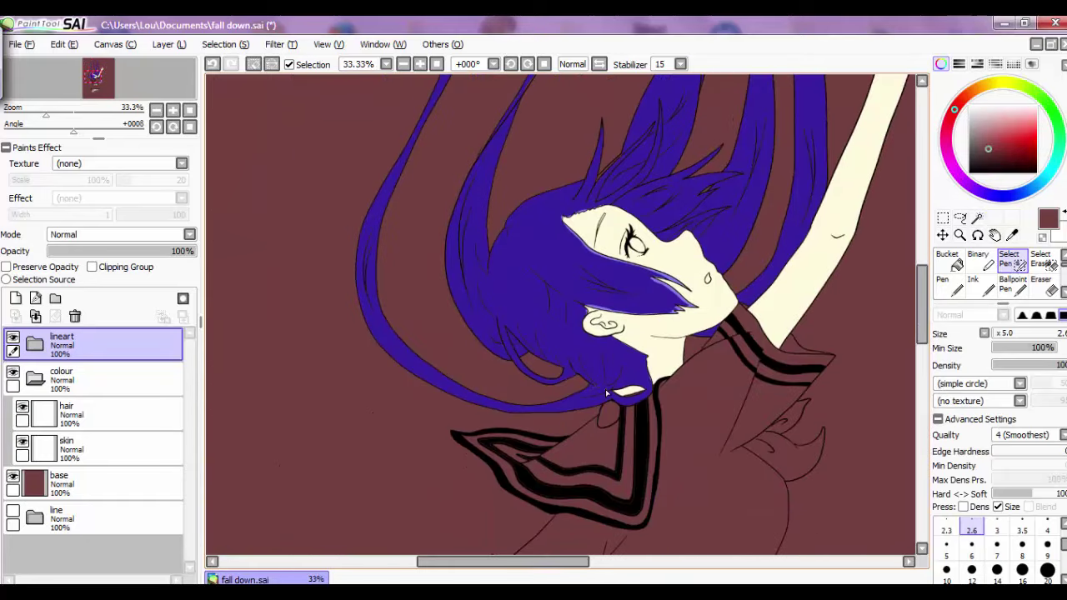
Fill the selected hair with a warm sandy blond on the hair layer and clear the selection.
left_click(100, 414)
left_click(996, 157)
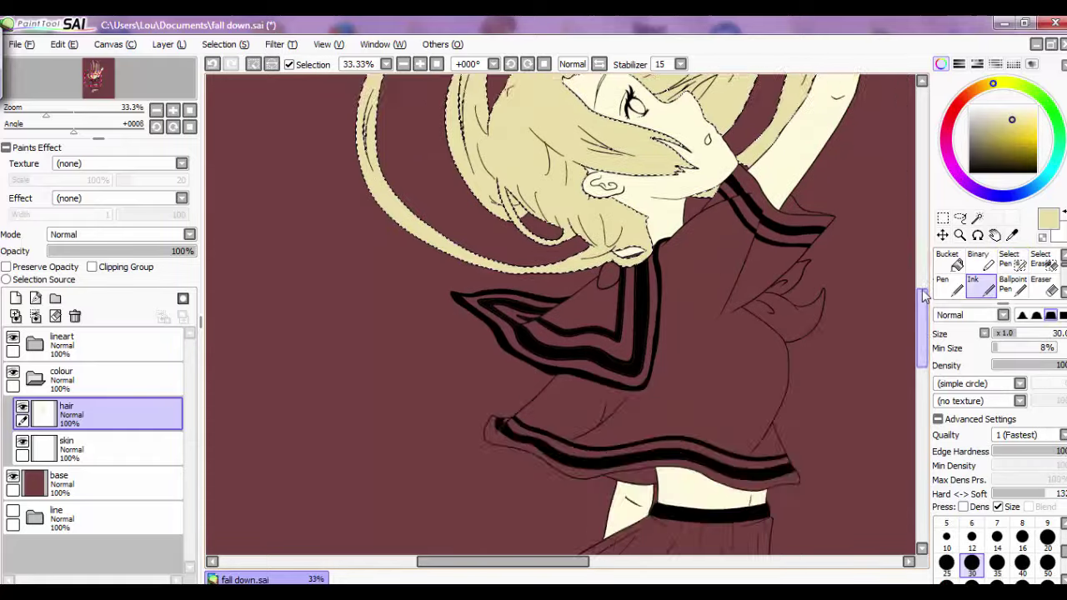
scroll(558, 317, "up", 3)
left_click(254, 64)
Add a new layer above hair and name it marin.
key("minus")
scroll(559, 317, "down", 5)
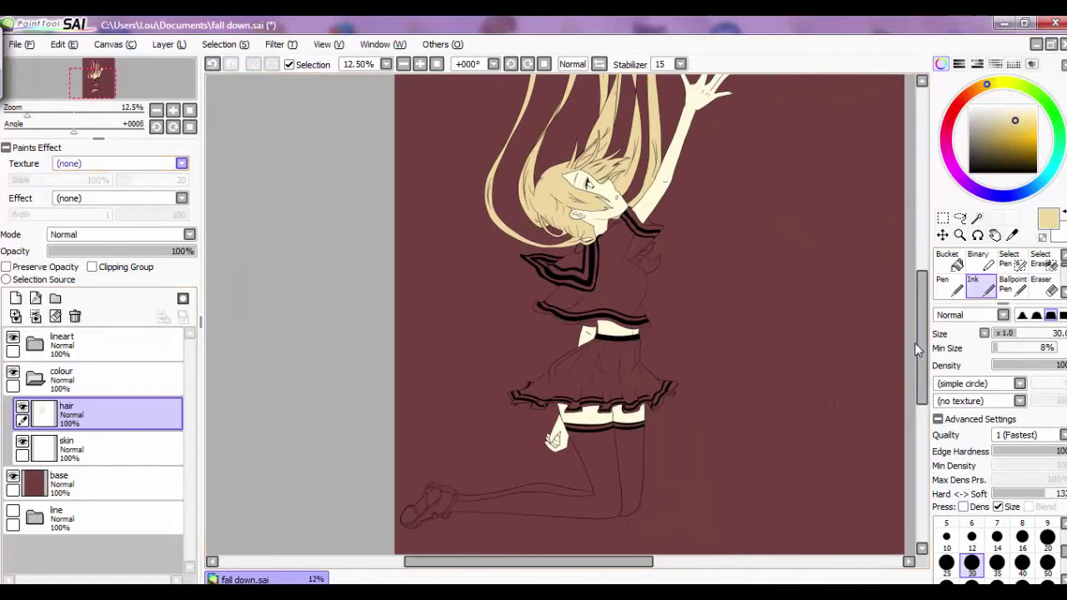
left_click(16, 299)
double_click(67, 414)
type("marin")
Select the sailor top, collar and skirt from the lineart folder with the Magic Wand, undoing the accidental background selection.
left_click(115, 352)
key("w")
left_click(727, 142)
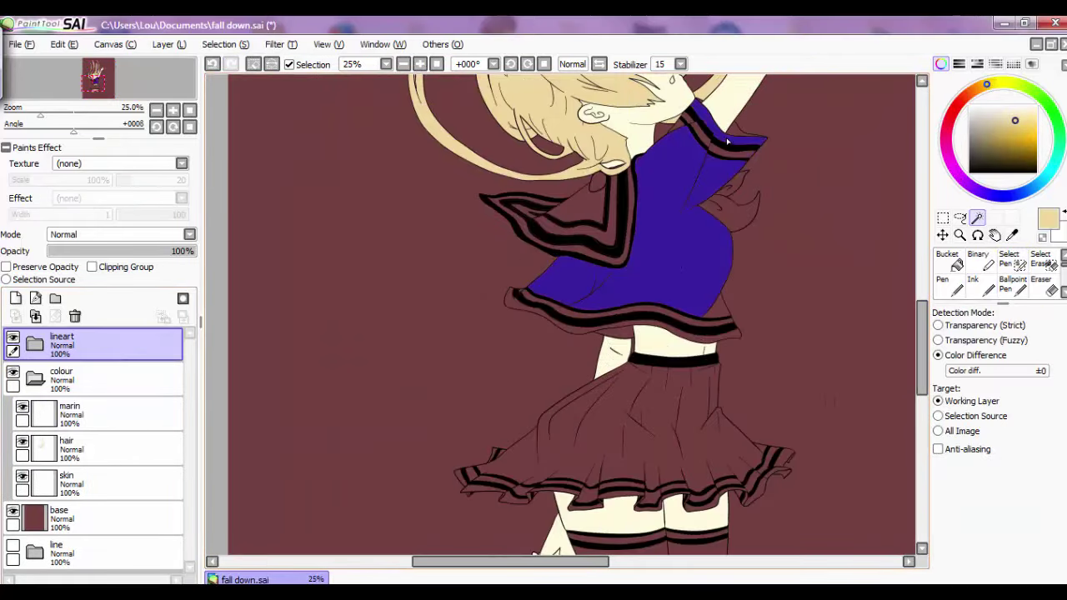
left_click(633, 416)
left_click(417, 333)
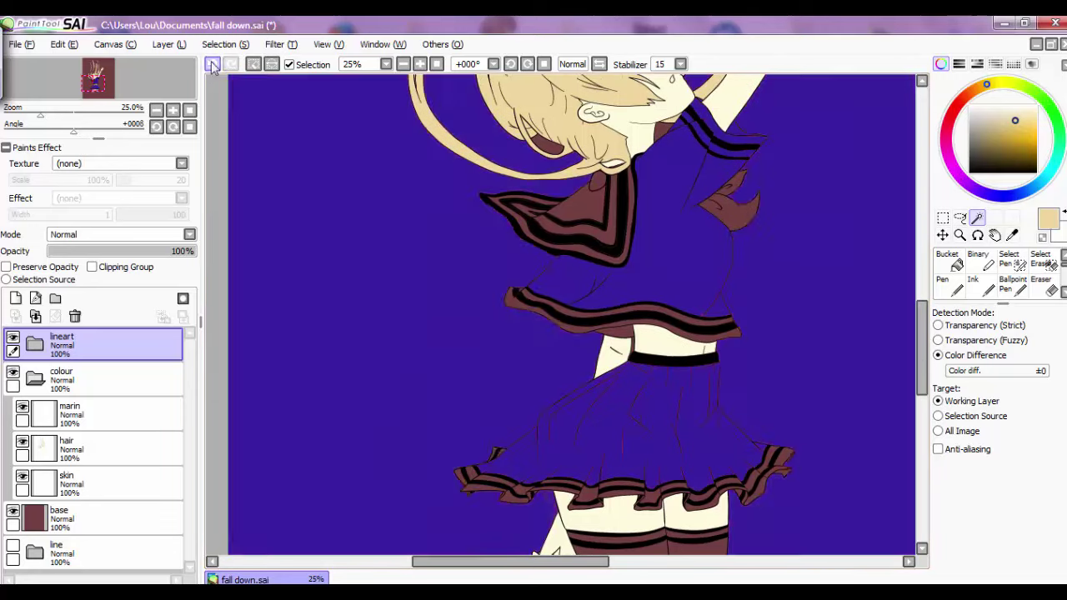
key("ctrl+z")
scroll(783, 389, "down", 2)
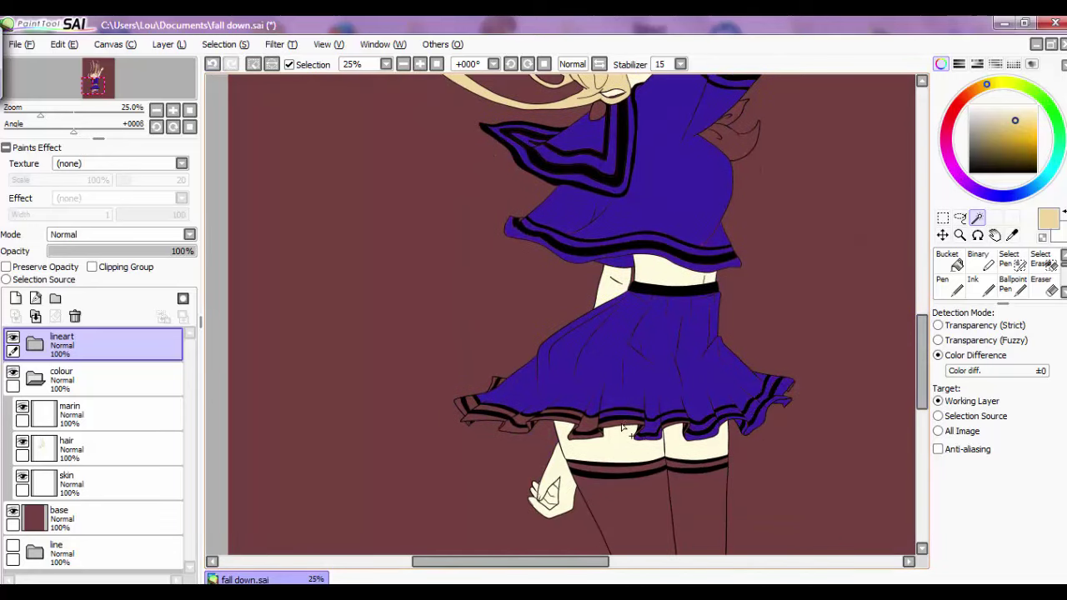
Extend the selection over the skirt's ruffled hem and small gaps with the Magic Wand and Selection Pen at size 2.6.
key("ctrl+plus")
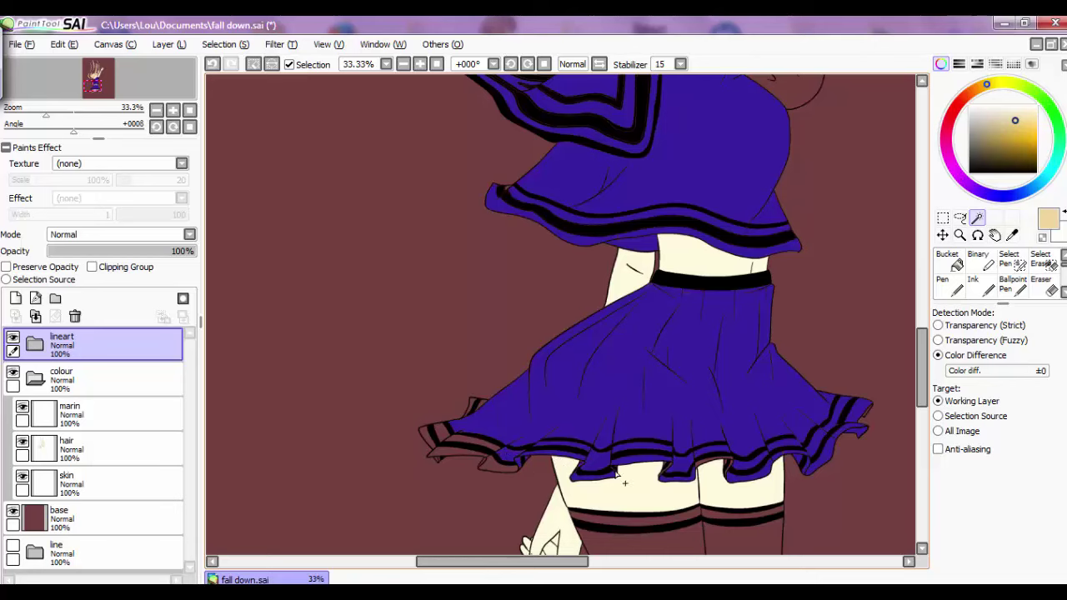
scroll(483, 465, "up", 2)
scroll(483, 465, "up", 1)
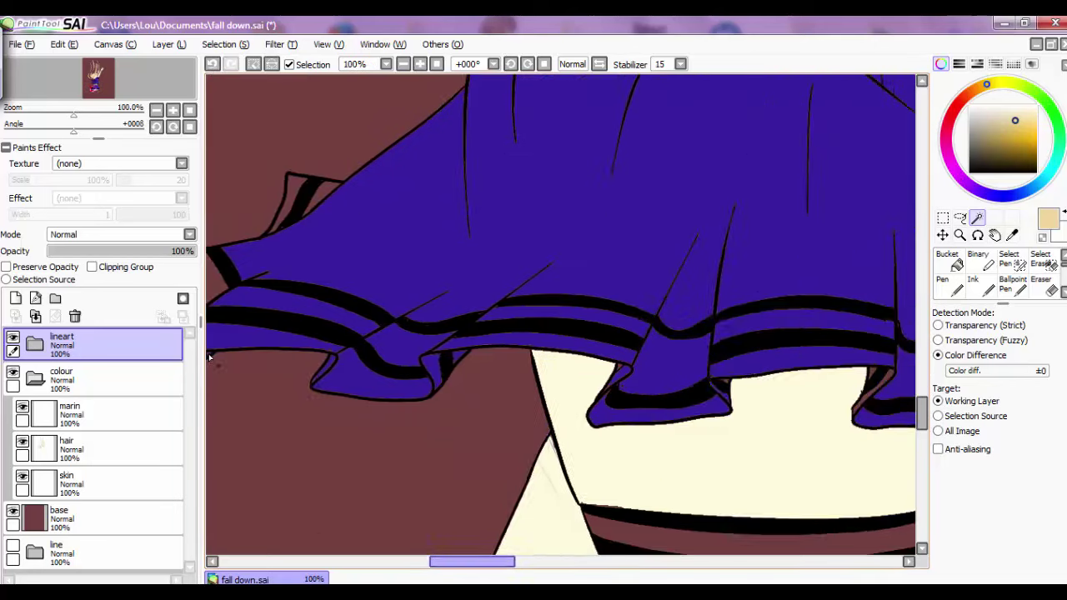
scroll(565, 197, "right", 5)
scroll(468, 341, "right", 3)
key("s")
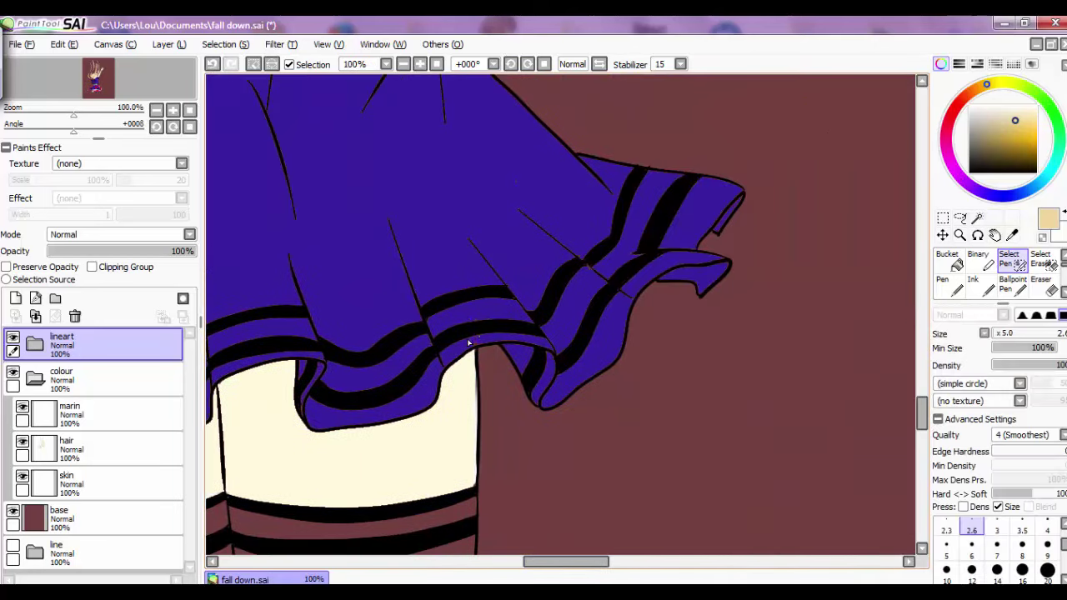
left_click_drag(461, 331, 502, 556)
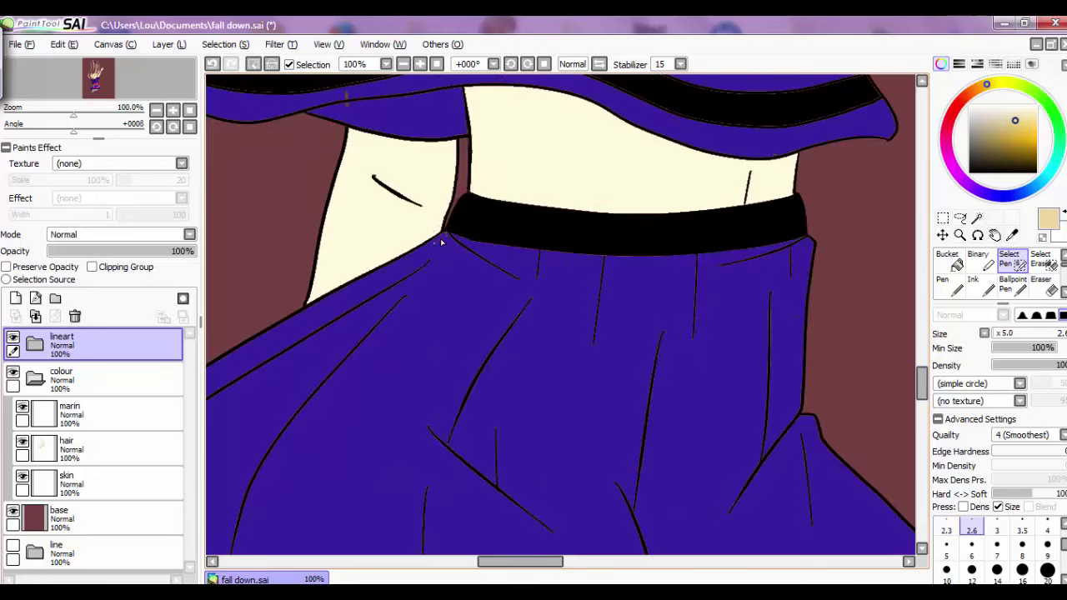
Fill the selected top and skirt with medium blue on the marin layer using the Bucket.
scroll(441, 242, "down", 5)
left_click(948, 260)
left_click(1020, 194)
left_click(70, 414)
left_click(533, 417)
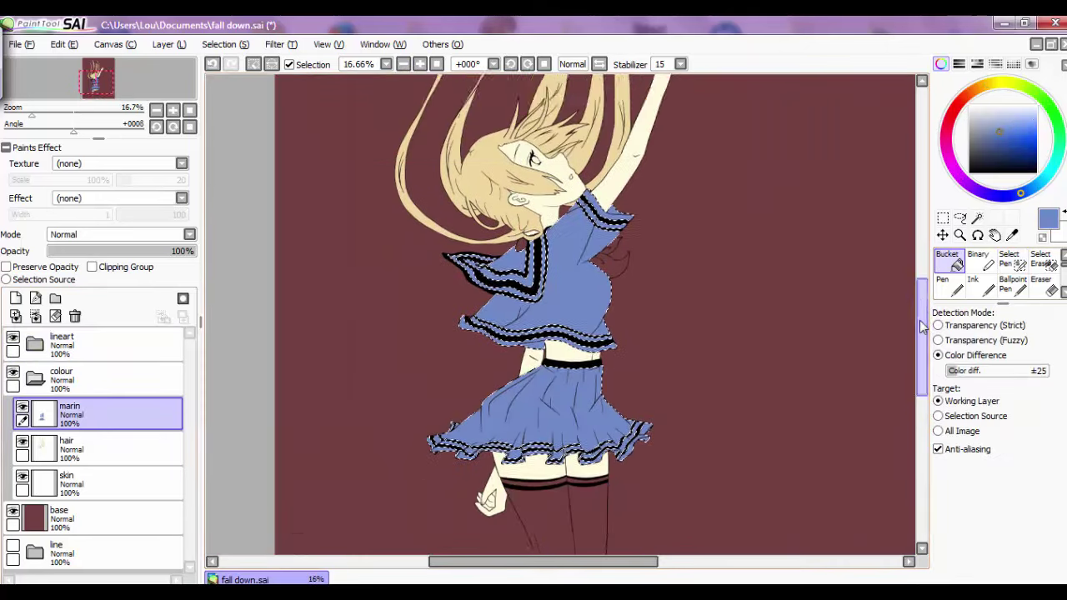
Try a white fill on the sailor top and skirt.
scroll(921, 326, "down", 1)
key("x")
left_click(572, 275)
key("ctrl+z")
key("ctrl+z")
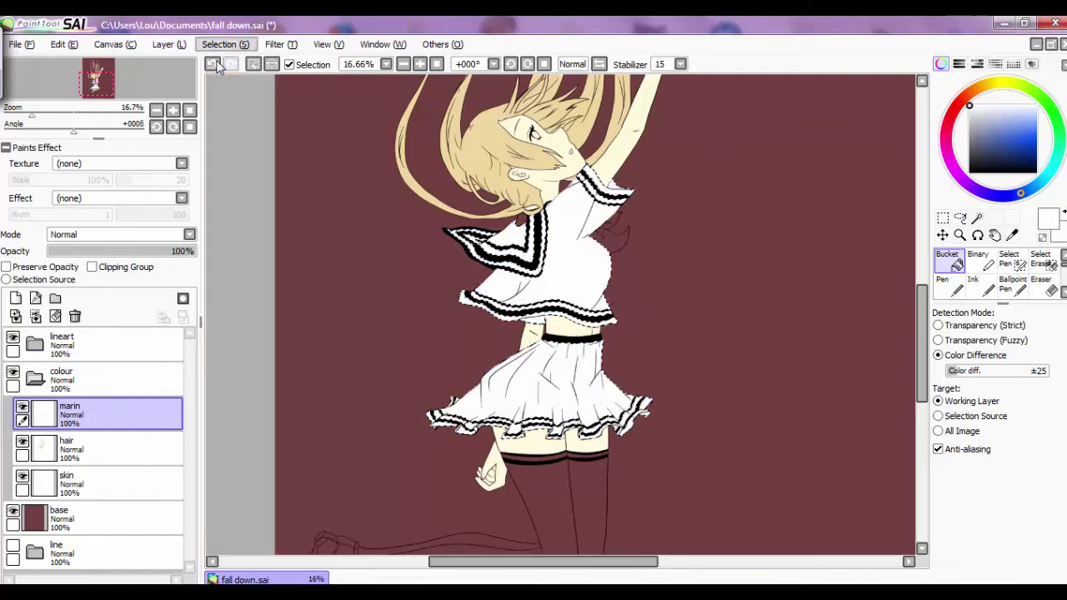
Fill the top and skirt with dark navy using the Bucket and clear the selection.
scroll(922, 327, "up", 1)
left_click(998, 140)
left_click(533, 392)
left_click(1010, 158)
left_click(534, 400)
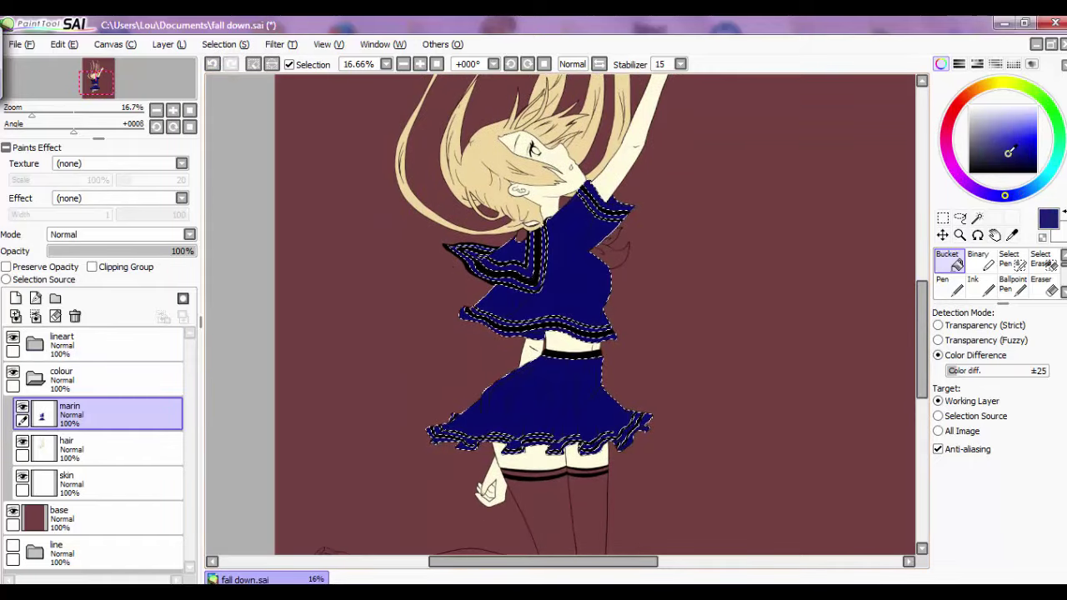
scroll(922, 330, "down", 5)
scroll(921, 330, "up", 5)
Shift the top and skirt colour to dark maroon with the Hue and Saturation filter.
left_click(226, 45)
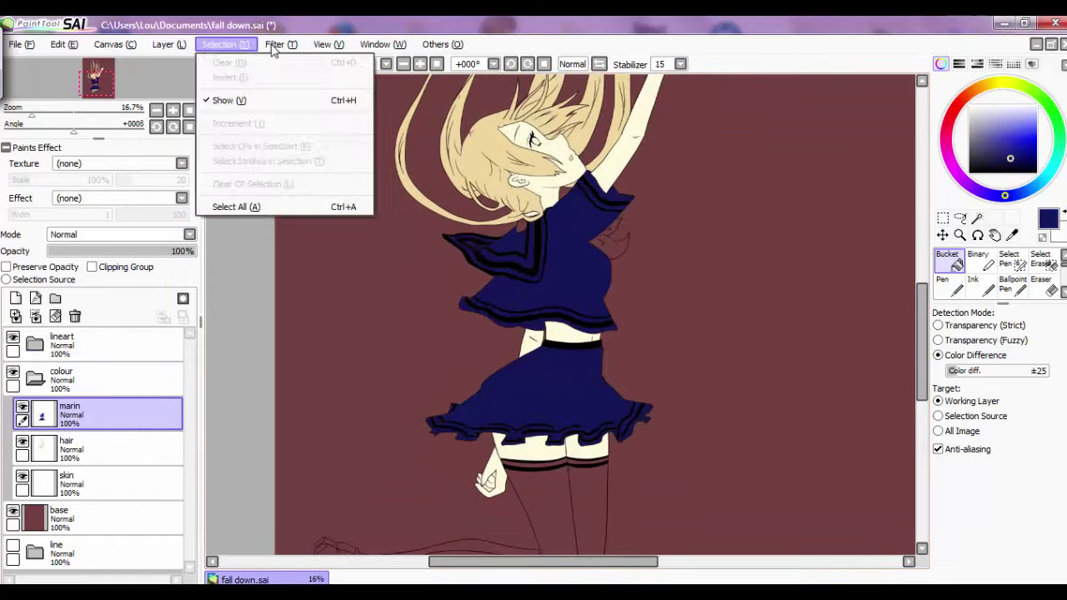
key("ctrl+u")
left_click_drag(817, 295, 816, 295)
left_click(852, 364)
left_click(15, 299)
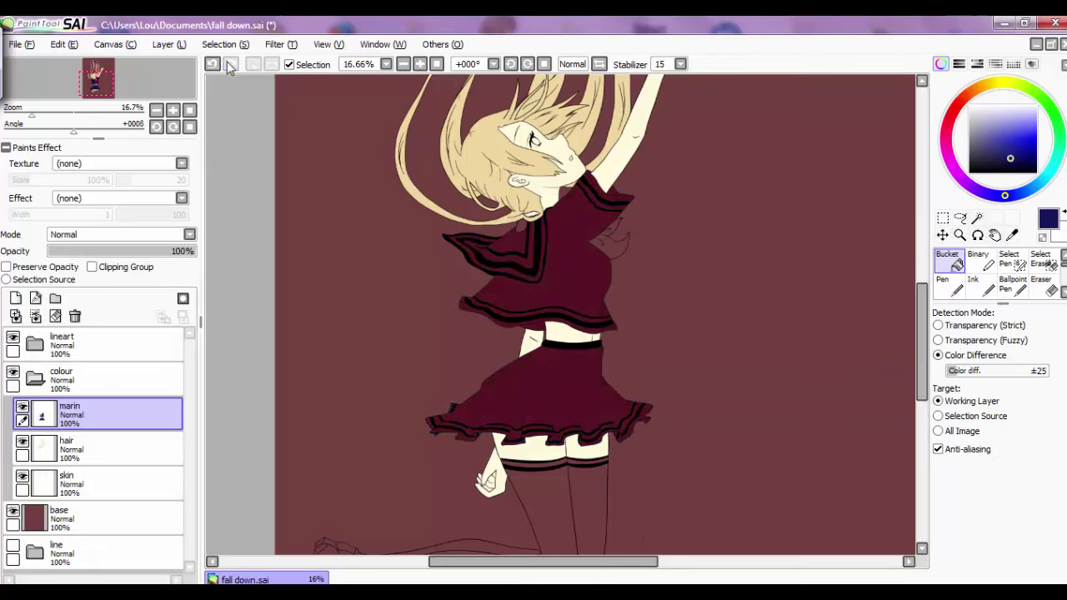
Add a layer named socks in the colour folder and select both stockings with their cuff bands from the lineart.
key("ctrl+plus")
double_click(90, 404)
type("socks")
key("Return")
left_click(62, 342)
left_click(500, 425)
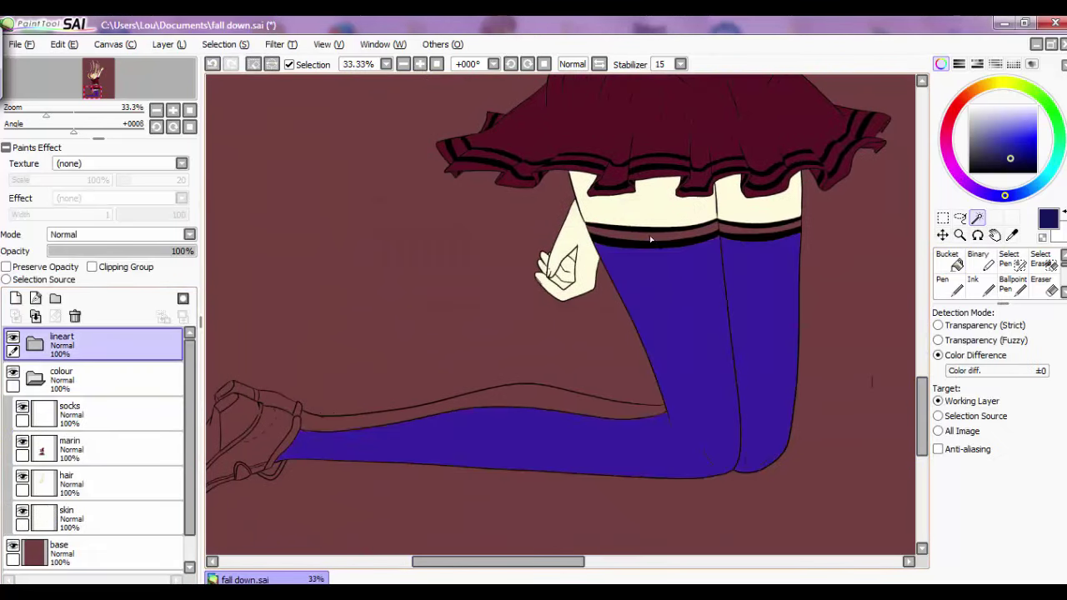
left_click(305, 421)
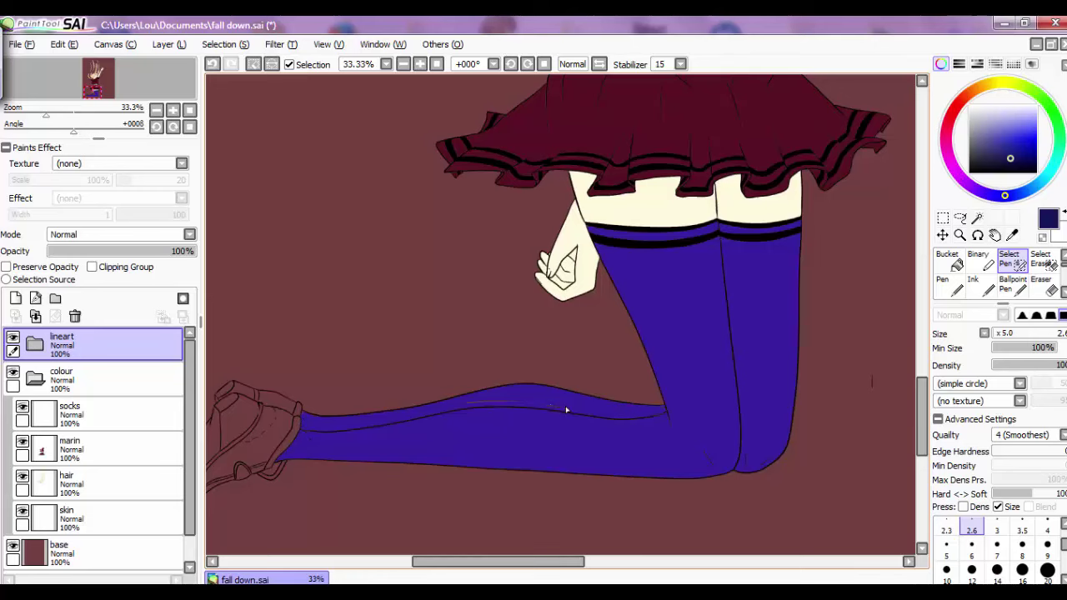
left_click_drag(554, 562, 567, 563)
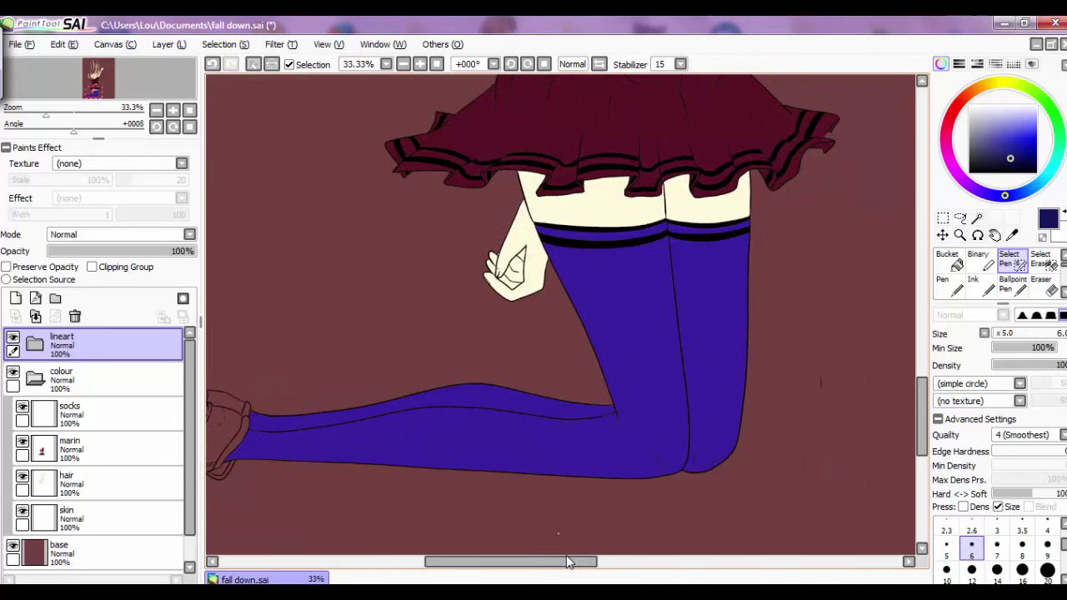
Fill the selected stockings with dark brown on the socks layer.
scroll(567, 334, "up", 1)
left_click(91, 413)
left_click(1011, 158)
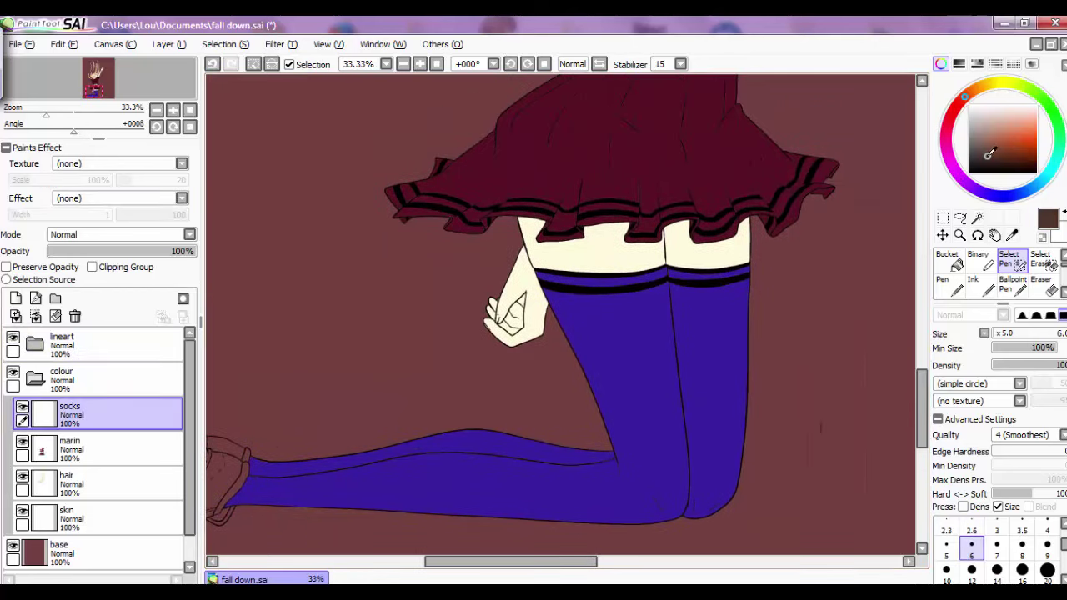
left_click(650, 375)
Shift the stockings to a redder, darker brown with the Hue and Saturation filter and clear the selection.
scroll(821, 427, "down", 3)
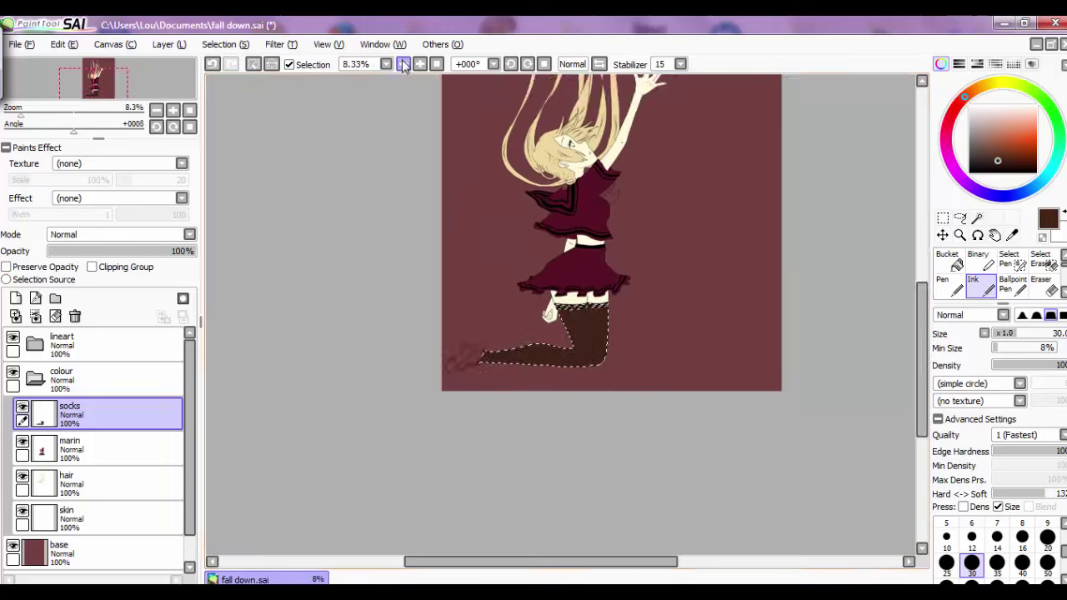
scroll(821, 426, "up", 3)
scroll(675, 457, "down", 1)
key("ctrl+u")
left_click(848, 362)
left_click(255, 67)
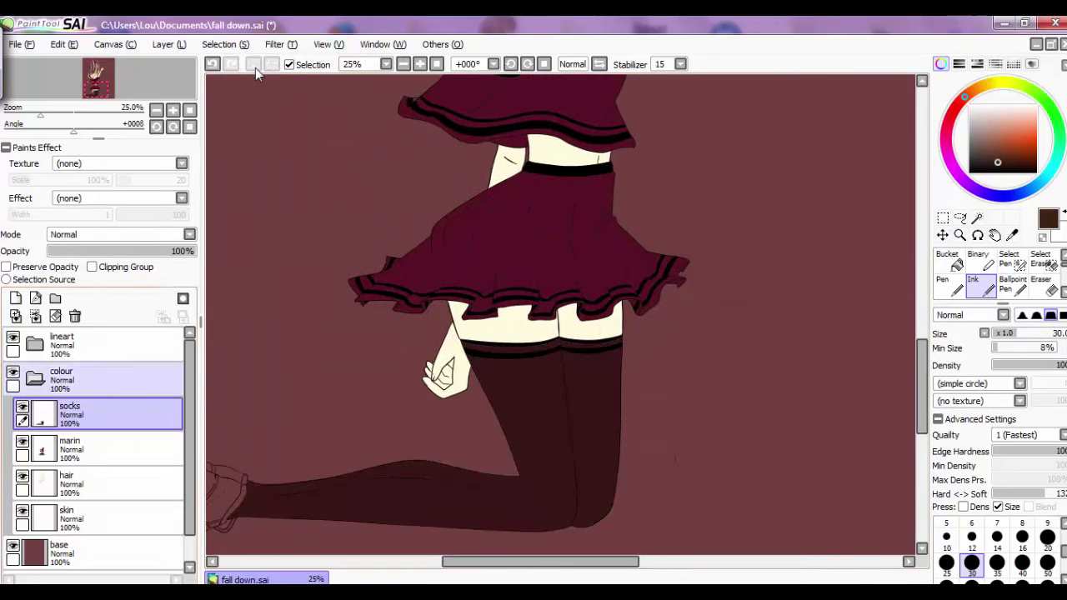
Sample the stocking colour and add a new layer named bow above the socks layer.
left_click(360, 485, "alt")
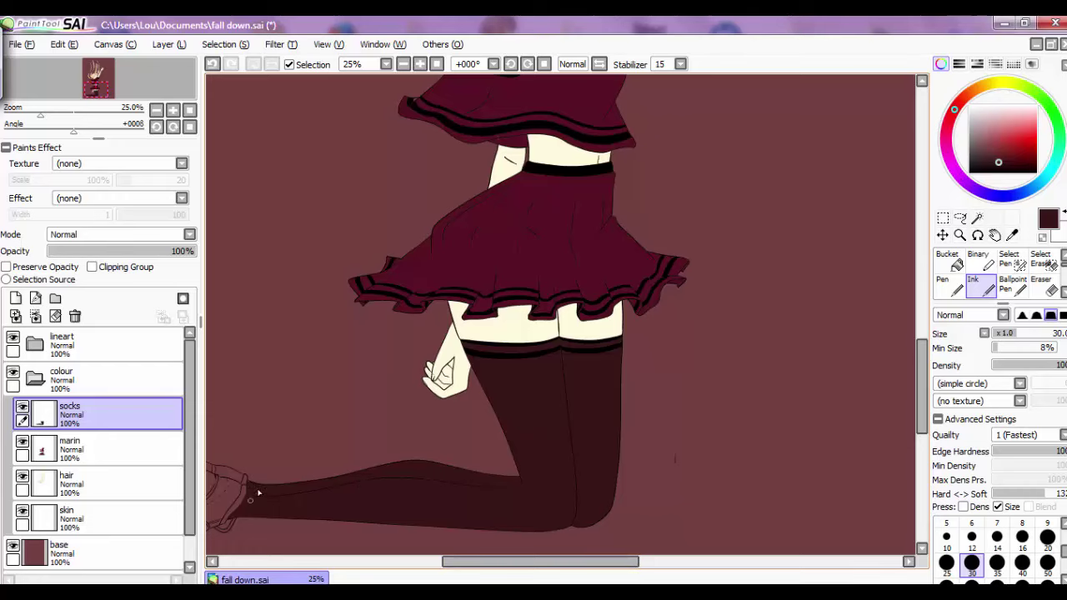
scroll(258, 493, "down", 3)
scroll(258, 493, "up", 2)
left_click(15, 298)
double_click(121, 412)
type("b")
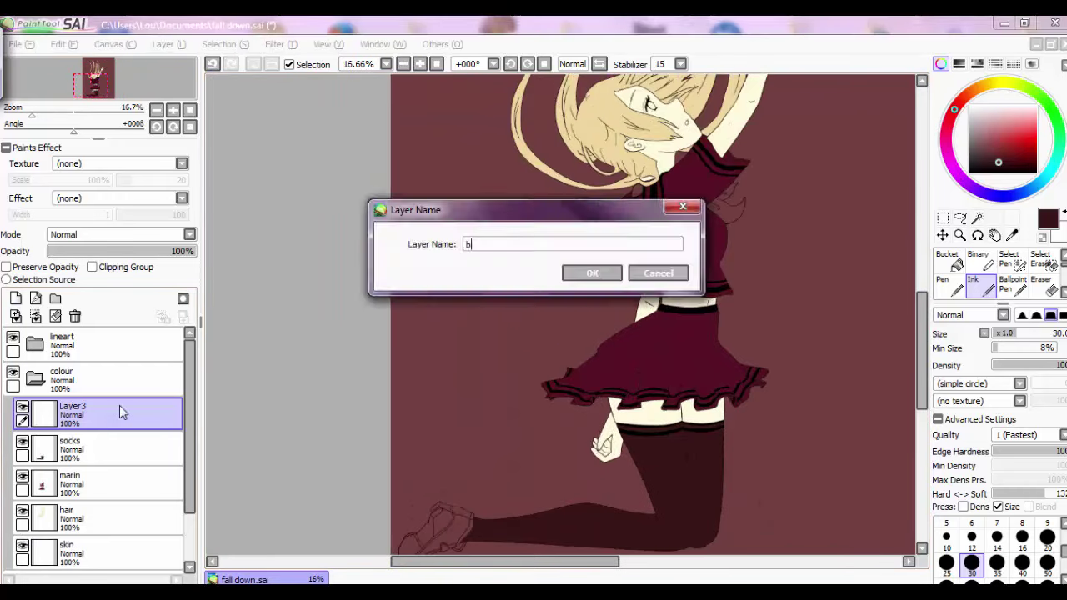
type("ow")
key("Return")
Select the chest bow from the lineart and fill it with dark greyish purple on the bow layer.
left_click(100, 344)
left_click(976, 218)
left_click(729, 196)
left_click(972, 285)
left_click(100, 413)
scroll(729, 200, "up", 1)
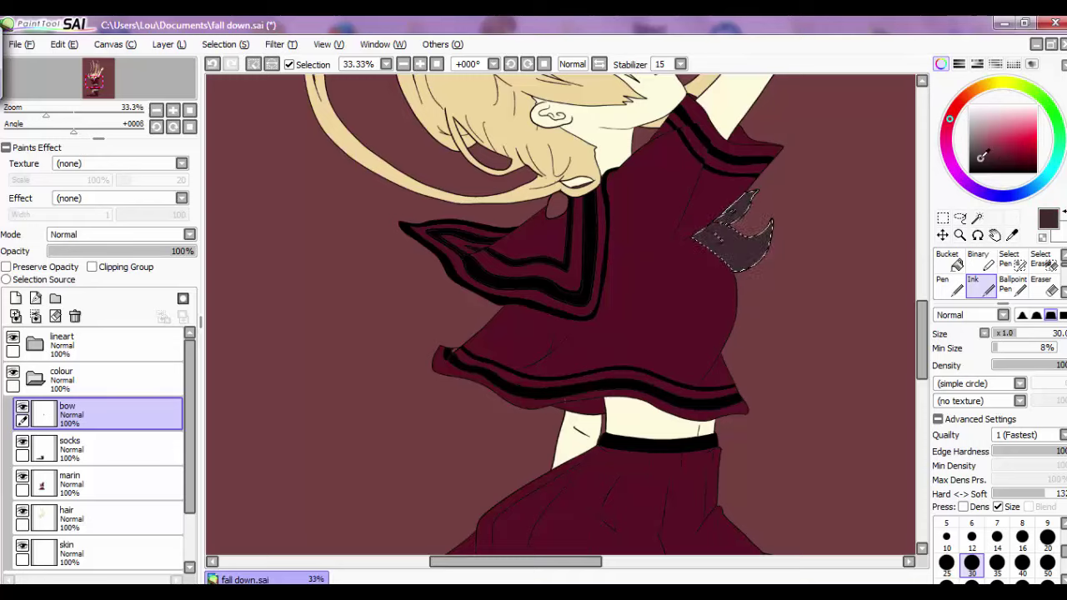
Reselect the stockings from the lineart and recolour them on the socks layer with the bow's dark greyish purple.
scroll(562, 313, "down", 1)
left_click(61, 342)
left_click(977, 217)
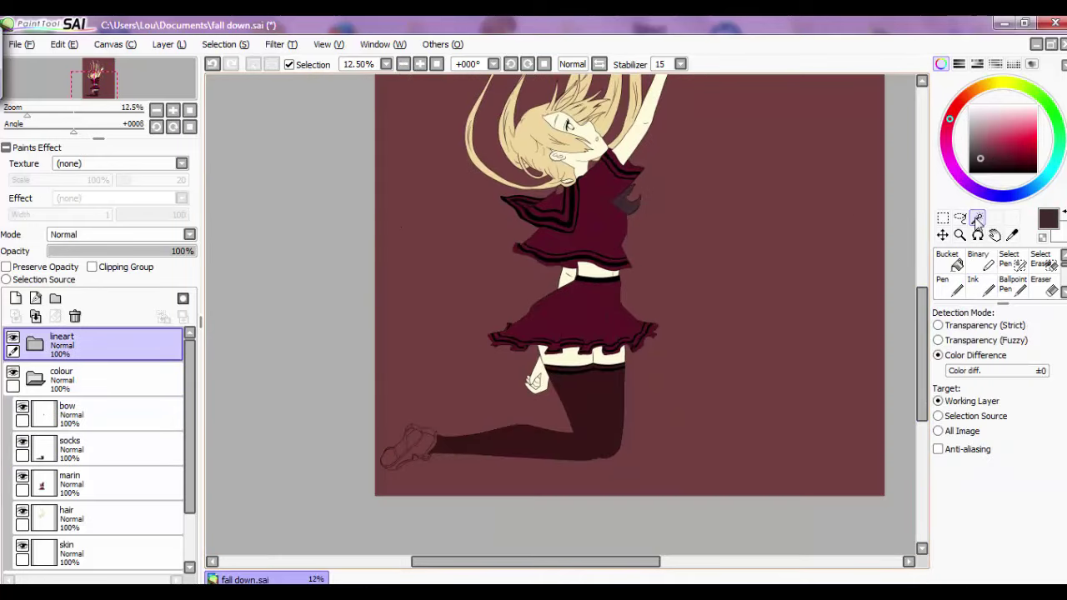
scroll(504, 446, "up", 1)
left_click(1008, 258)
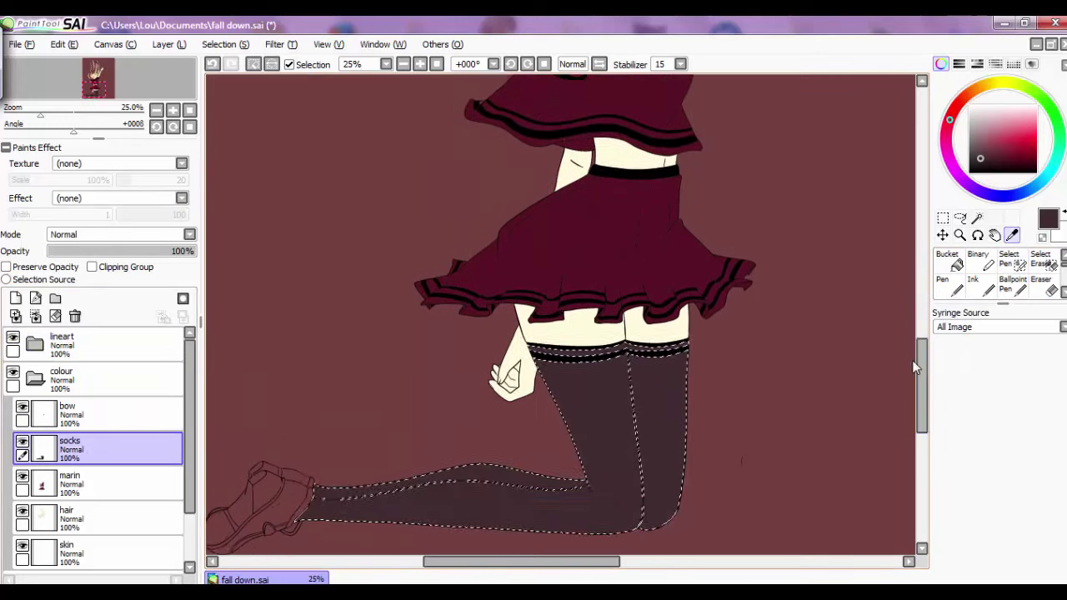
Add a layer named shoes, select the shoes from the lineart and fill them with brown.
left_click(100, 414)
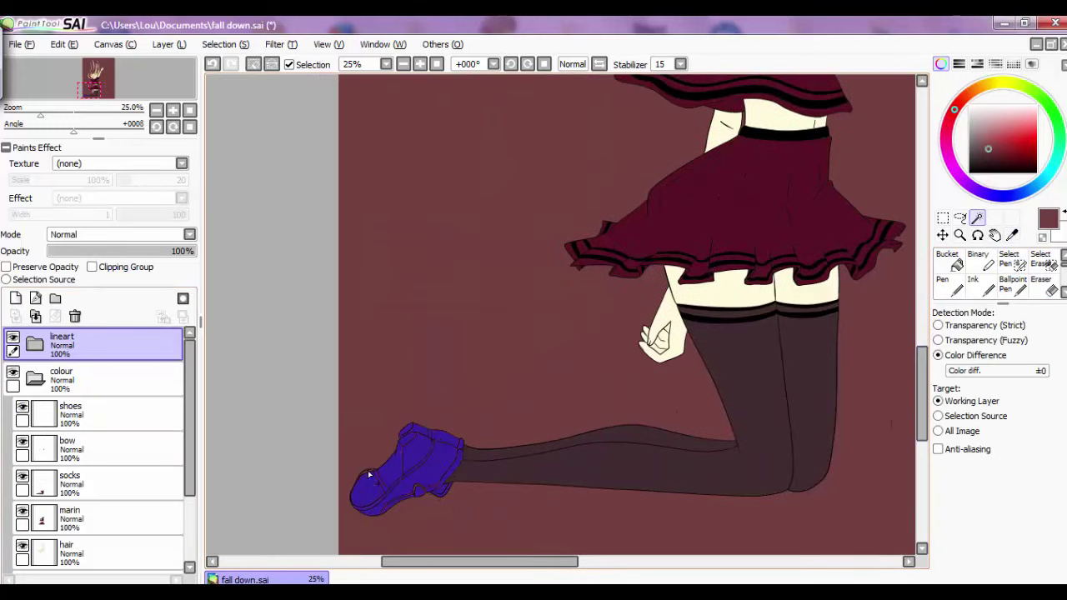
scroll(369, 475, "up", 1)
key("s")
key("w")
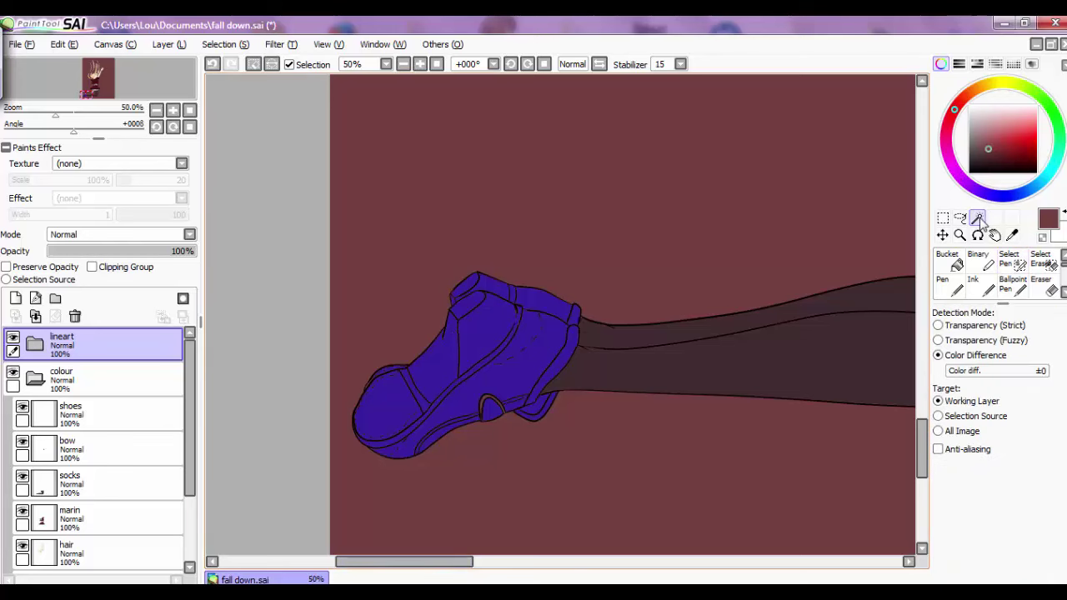
left_click(90, 417)
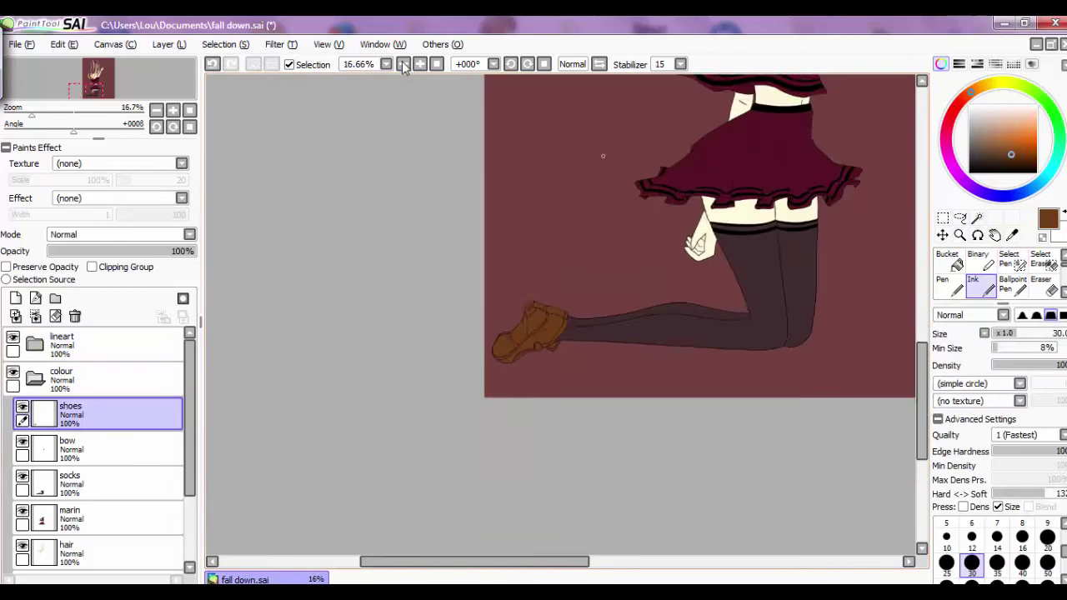
Paint the eyeball white on a new layer named eye and shade it with light grey using the Round Brush.
double_click(106, 423)
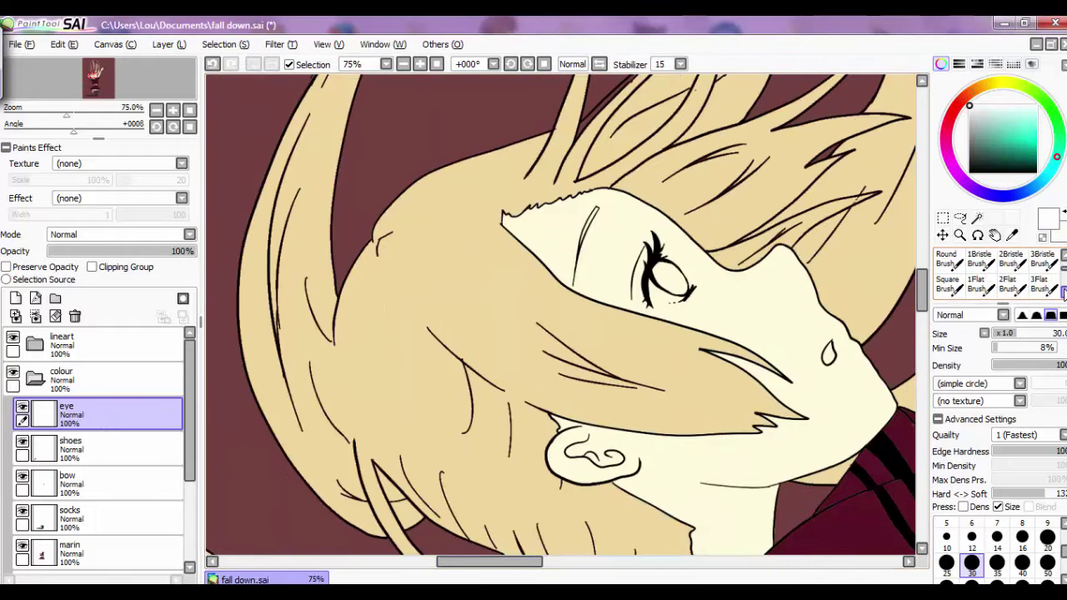
left_click(948, 260)
left_click(404, 64)
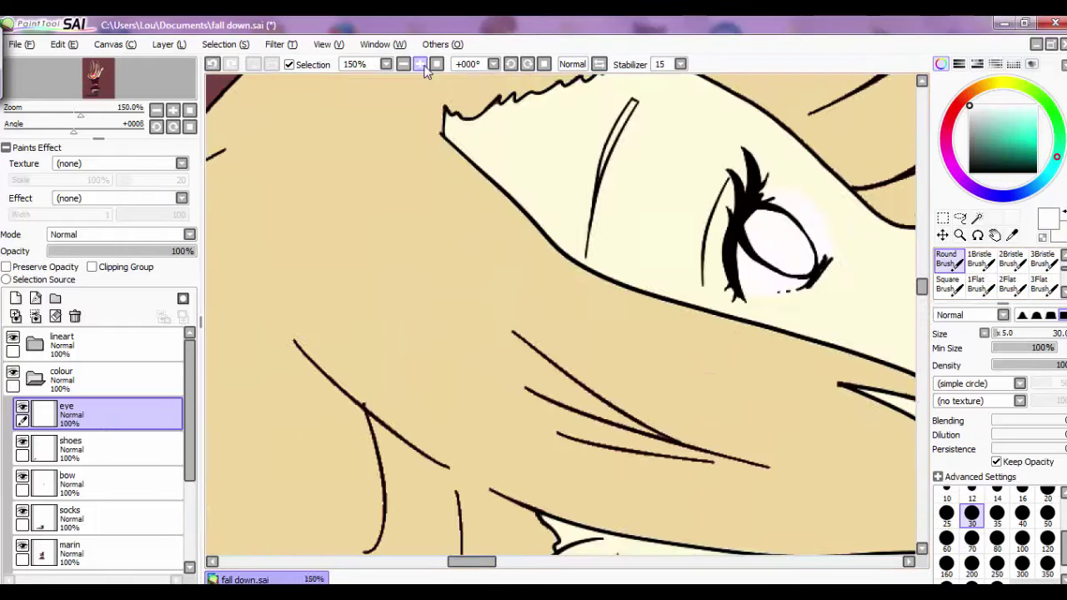
left_click(403, 64)
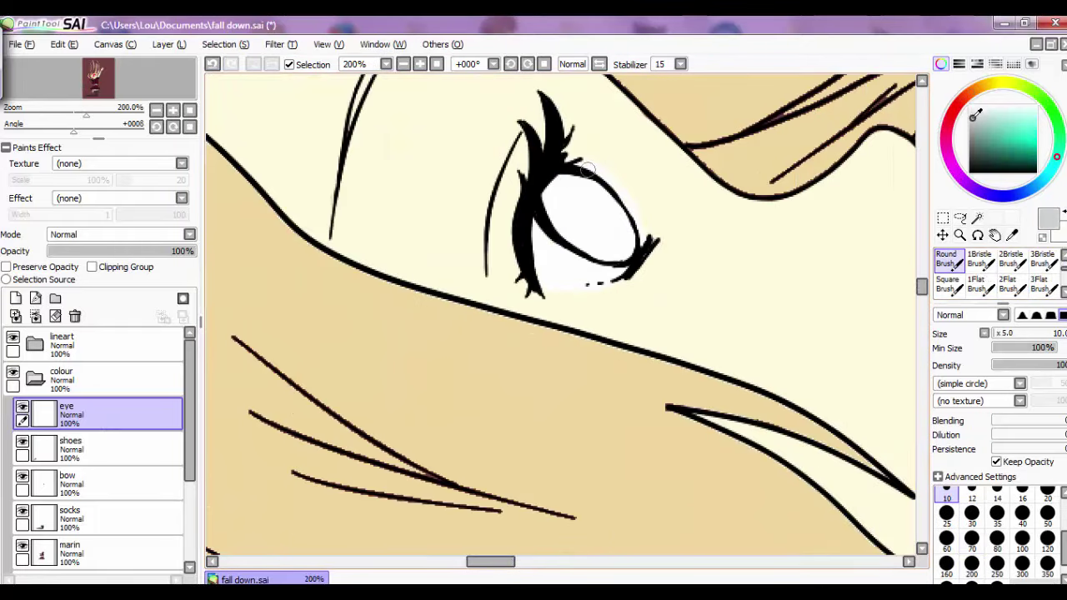
left_click(1011, 263)
key("b")
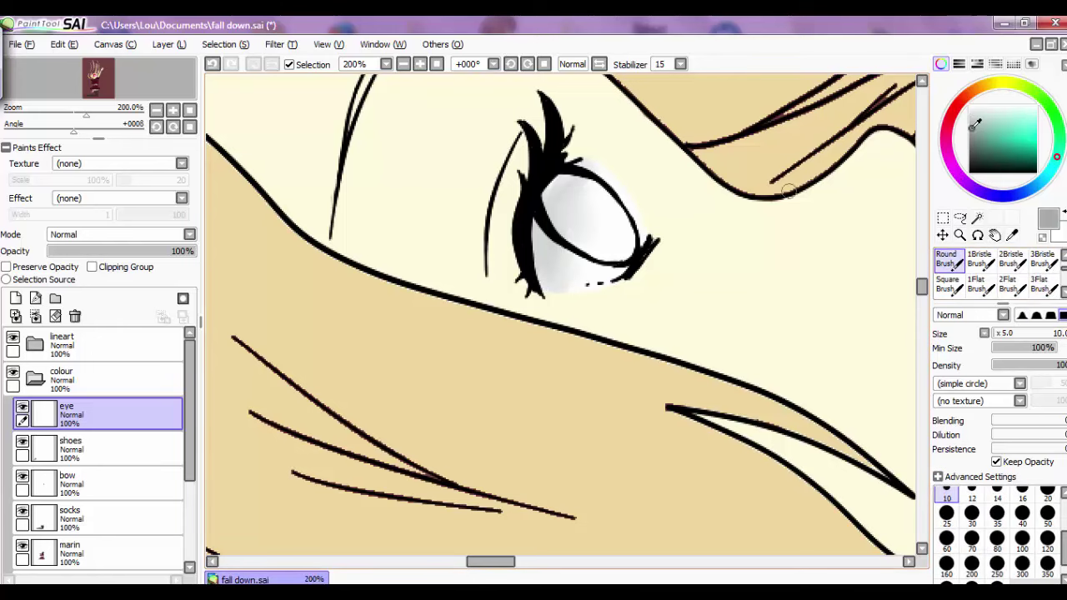
Paint the iris mint green on the eye layer with the Round Brush.
key("c")
scroll(575, 209, "up", 2)
key("b")
left_click(1012, 142)
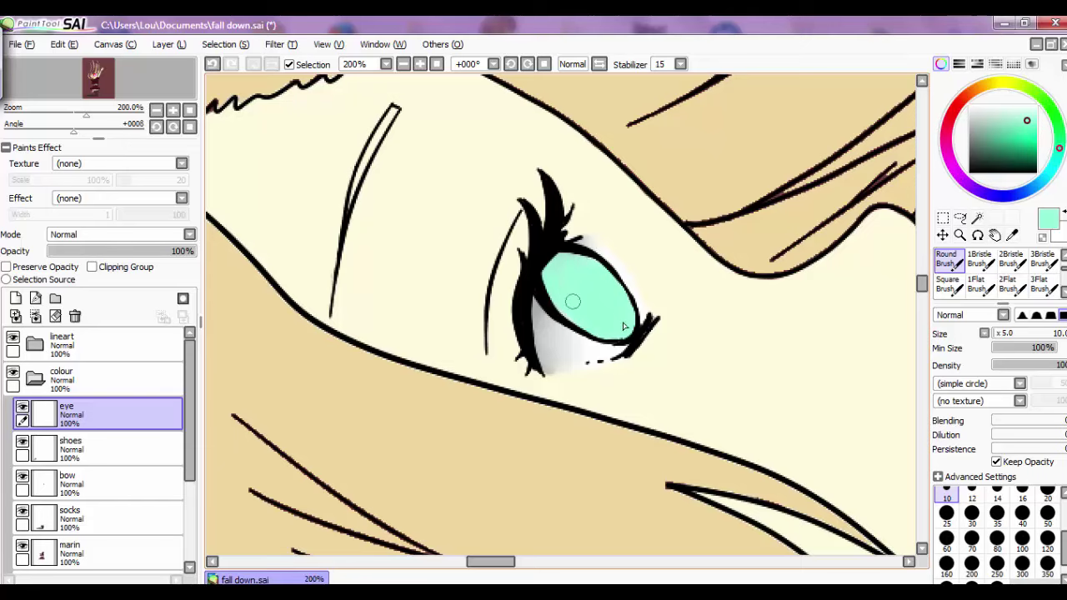
left_click(213, 64)
Shade the inner corner of the eye white with grey using the Wet Brush at size 12.
scroll(575, 260, "down", 5)
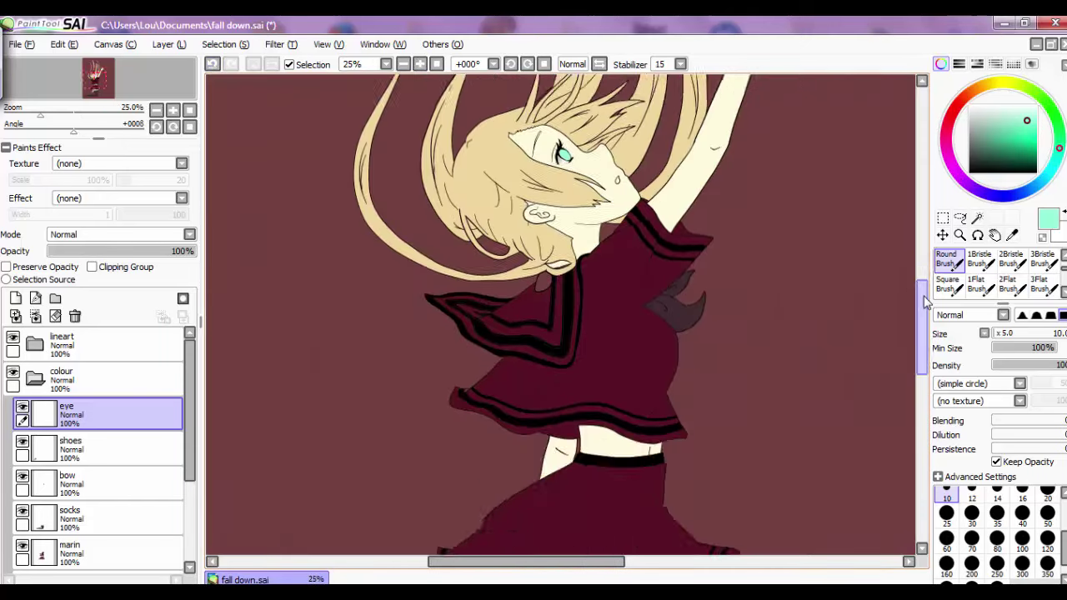
scroll(567, 300, "up", 3)
left_click(979, 264)
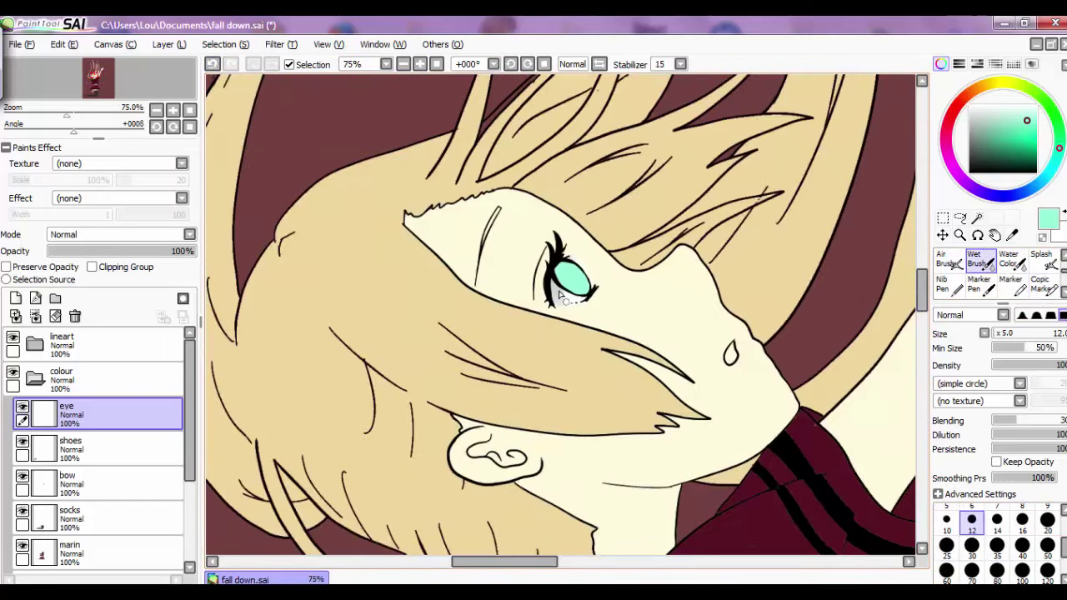
left_click(947, 258)
left_click(979, 263)
scroll(559, 292, "down", 5)
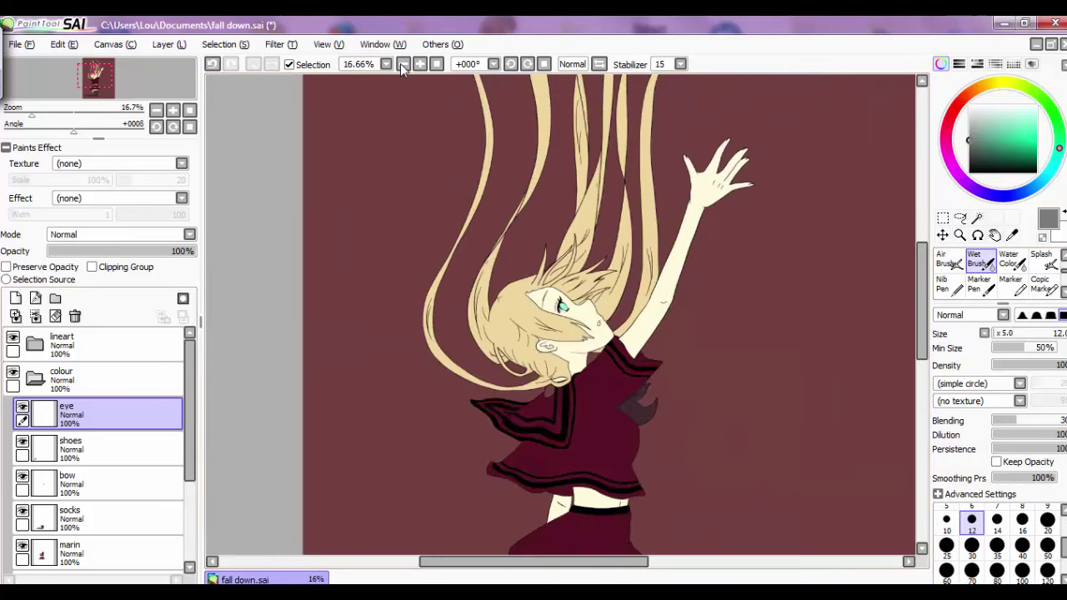
Add a layer named mouth and select the inside of the open mouth from the lineart.
left_click(15, 298)
double_click(67, 408)
type("mouth")
key("Return")
scroll(558, 292, "up", 3)
left_click_drag(493, 562, 503, 565)
left_click(62, 342)
left_click(978, 217)
left_click(658, 354)
Colour the mouth pink with a darker pink upper part using the Air Brush, and clear the selection.
left_click(948, 259)
left_click(1027, 125)
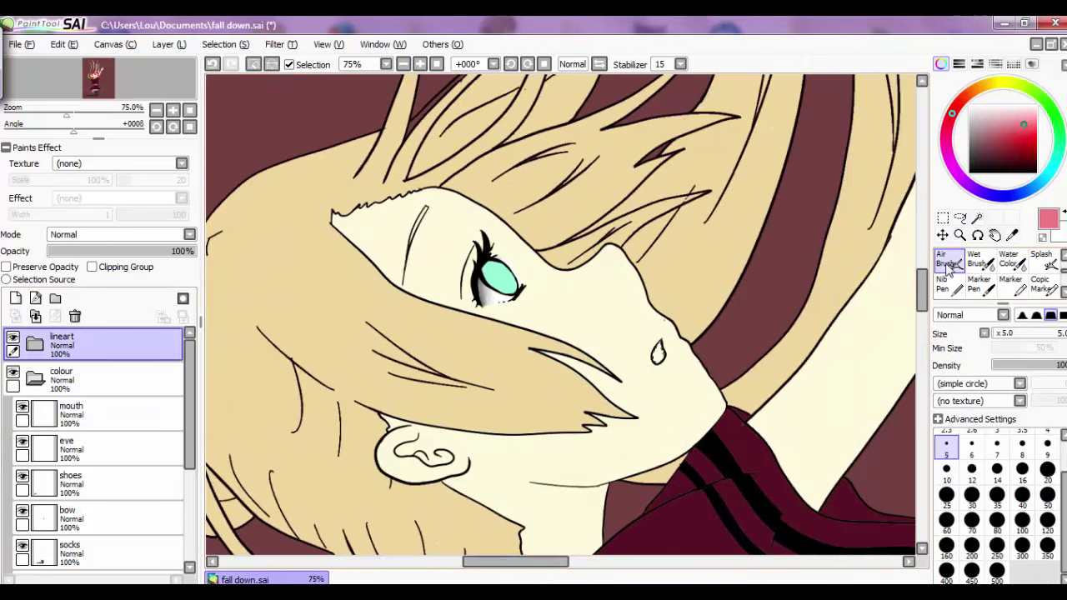
left_click(71, 414)
scroll(657, 353, "up", 3)
left_click_drag(655, 348, 659, 358)
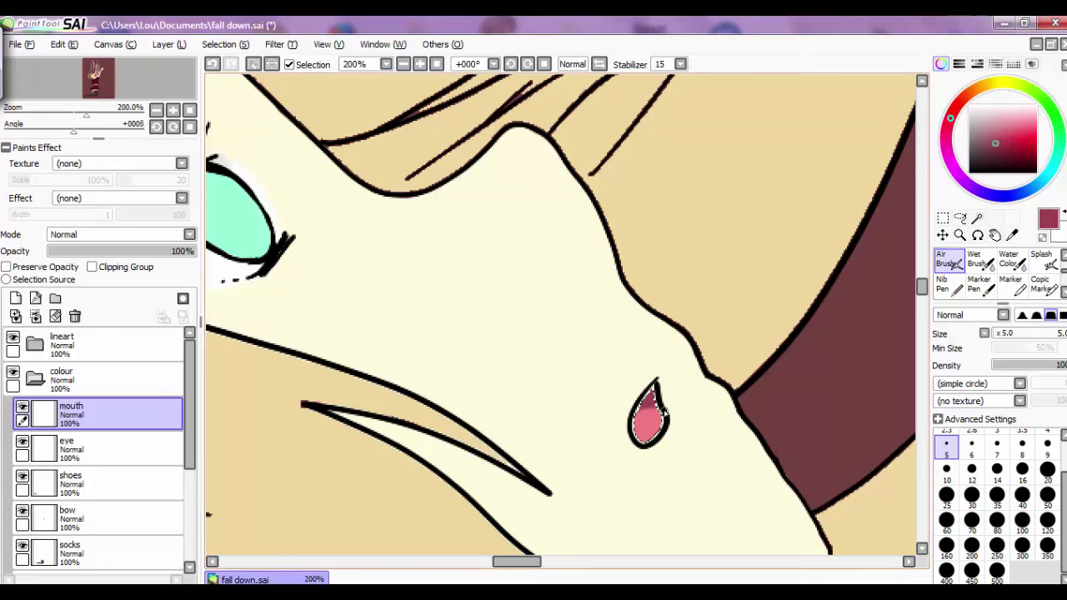
scroll(606, 294, "down", 8)
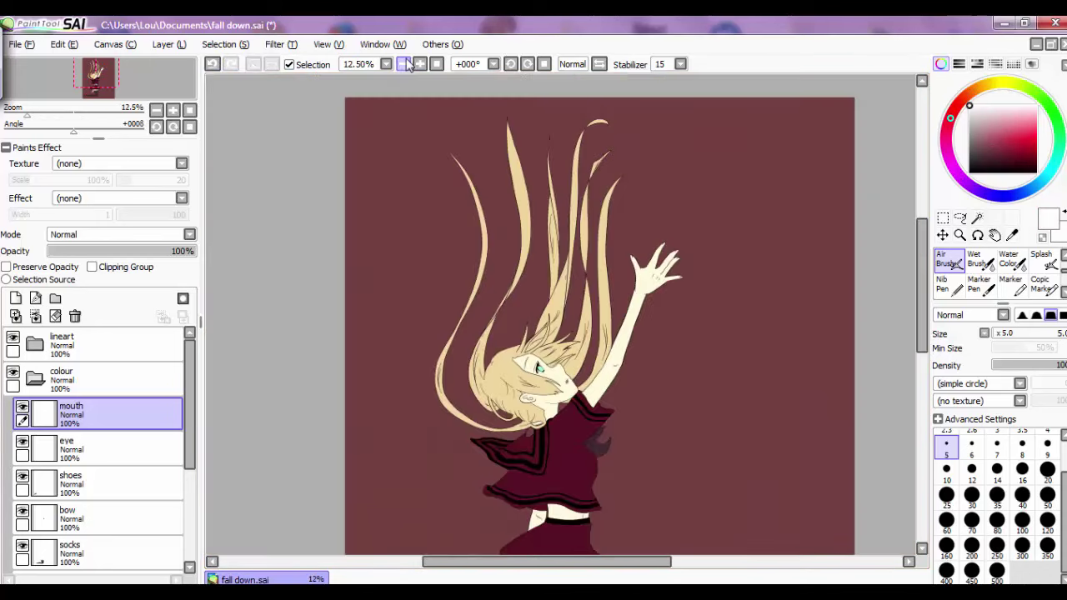
left_click(35, 379)
left_click(35, 379)
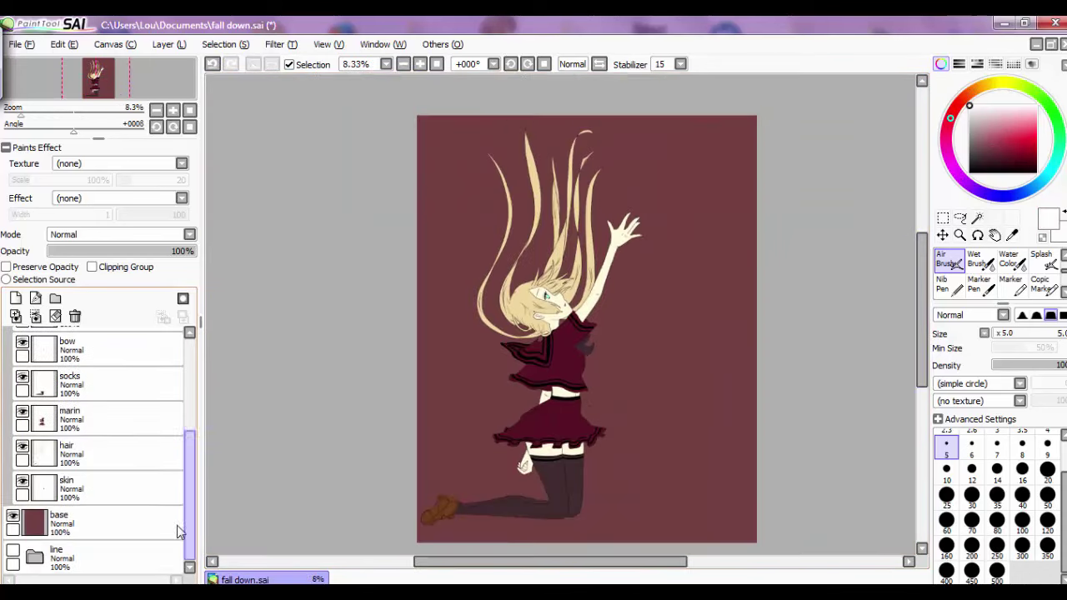
left_click(15, 298)
scroll(98, 416, "up", 5)
left_click(67, 414)
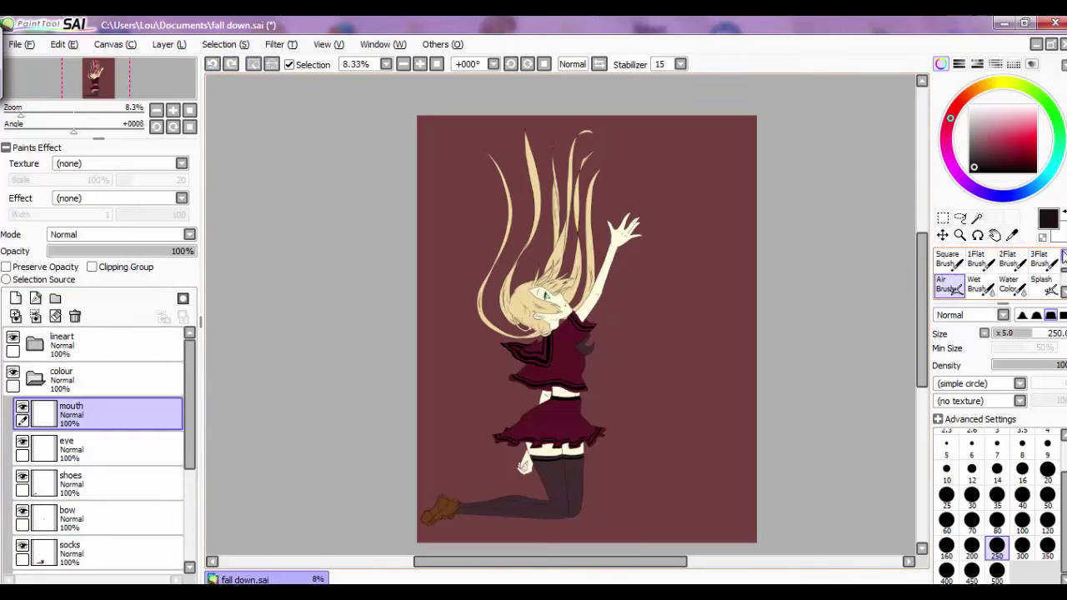
Handwrite "SEE YOU ON THE PART 2" with a heart on a new top layer and colour it pale pink through a clipped layer.
left_click(977, 284)
left_click(15, 298)
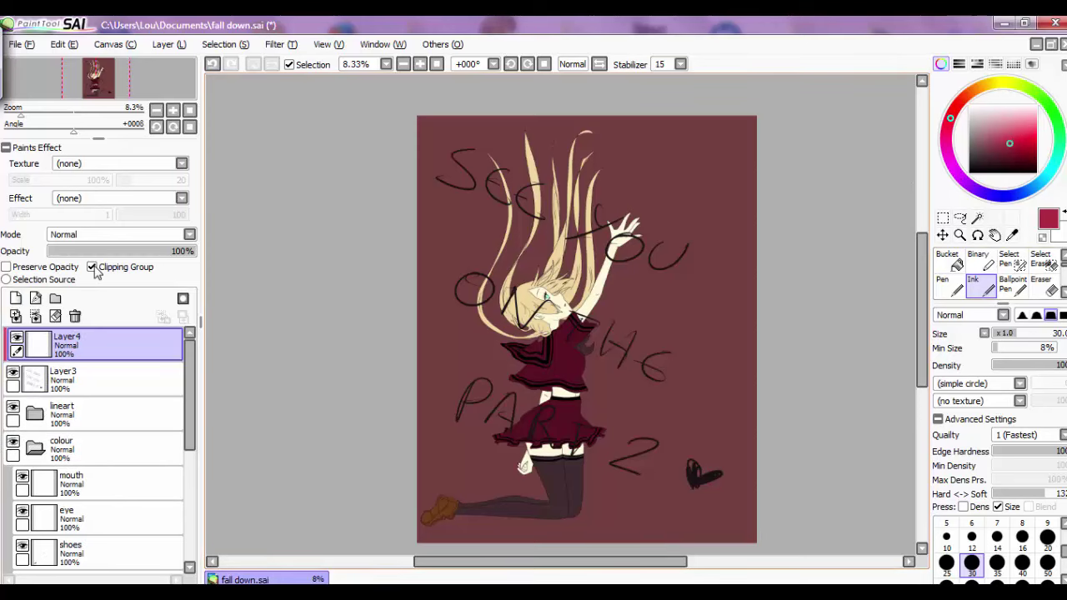
left_click(1028, 108)
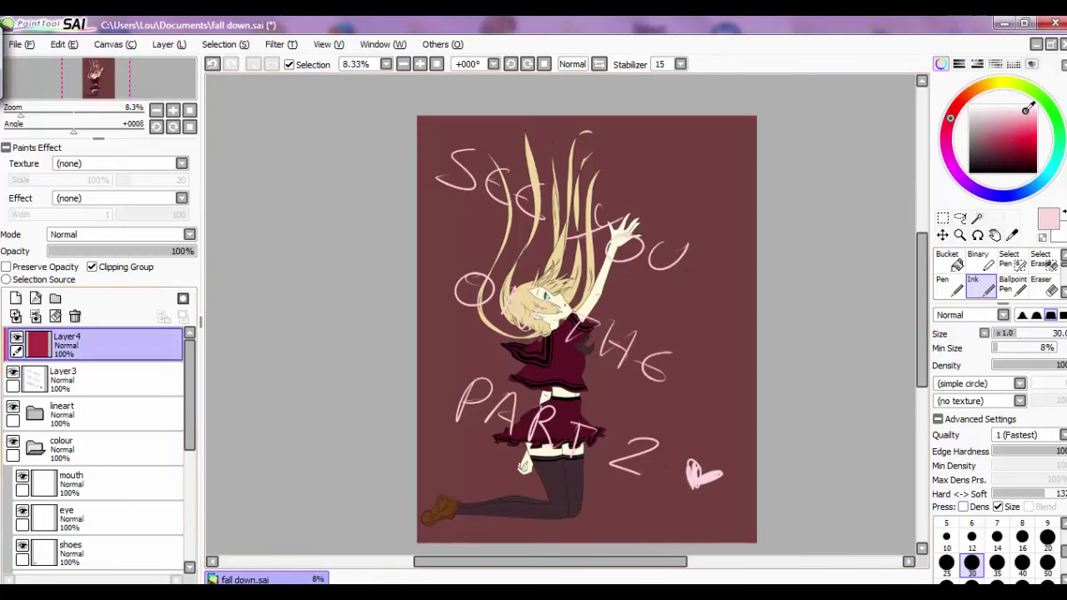